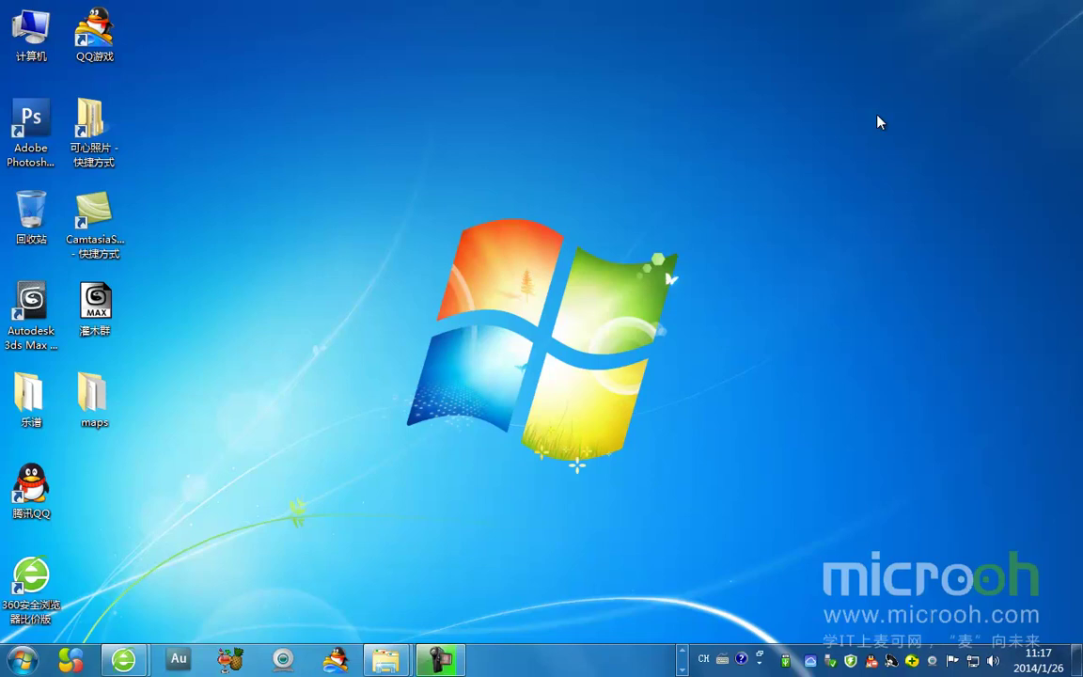
# - Launch Autodesk 3ds Max 2012 from the desktop and activate the Front viewport
pyautogui.click(21, 308)
pyautogui.doubleClick(20, 308)
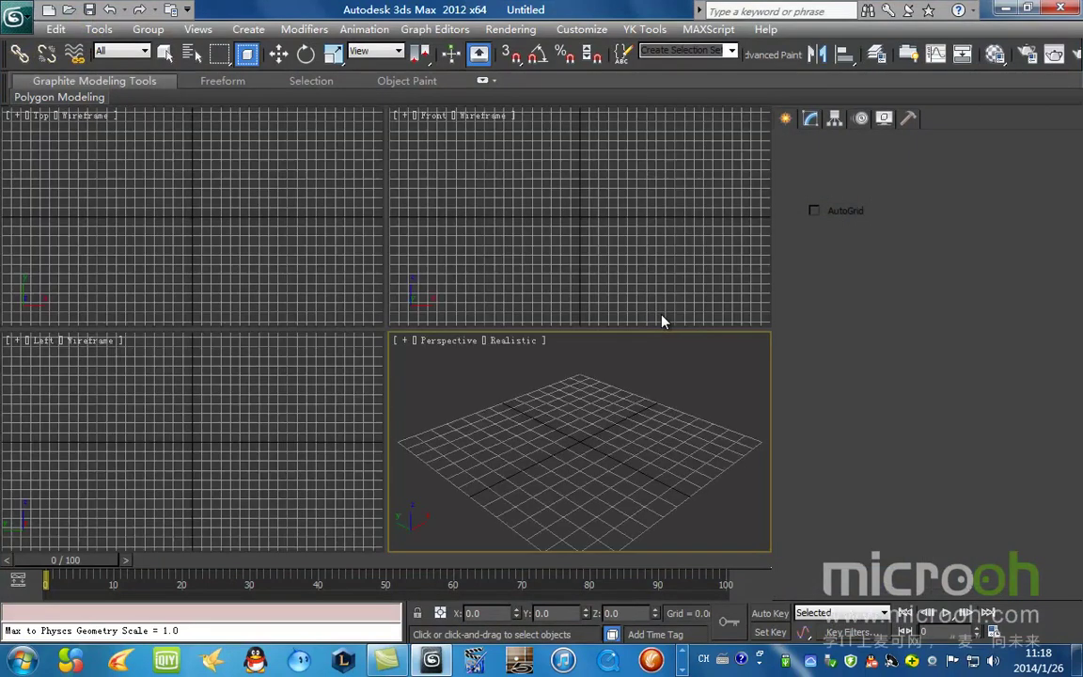
pyautogui.click(196, 243)
pyautogui.click(506, 249)
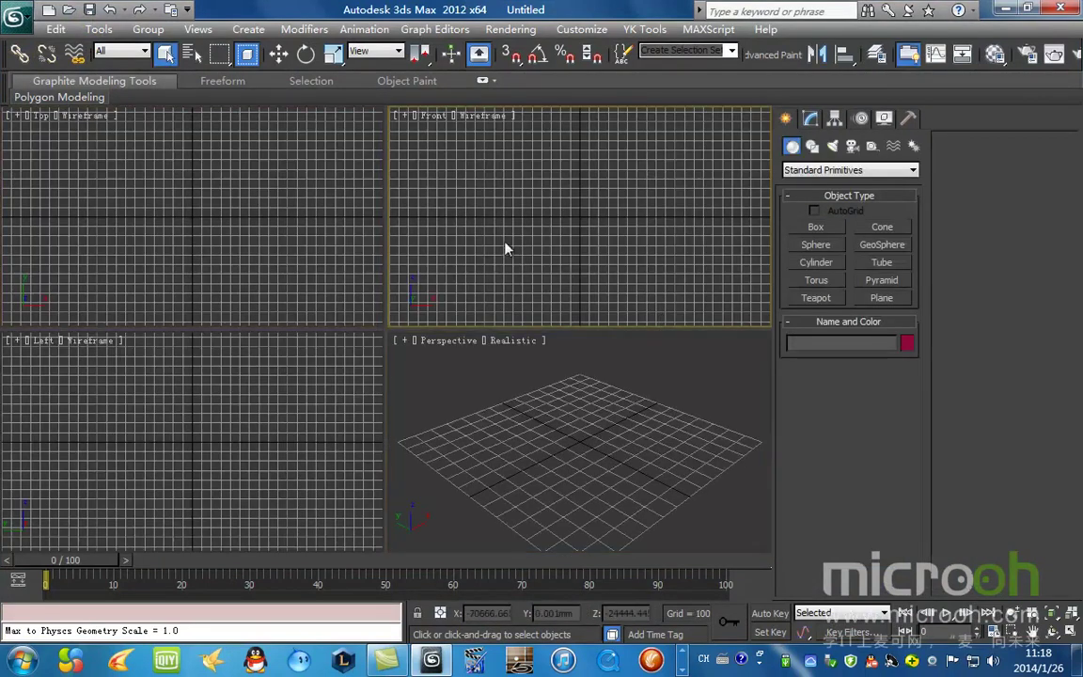
pyautogui.click(19, 23)
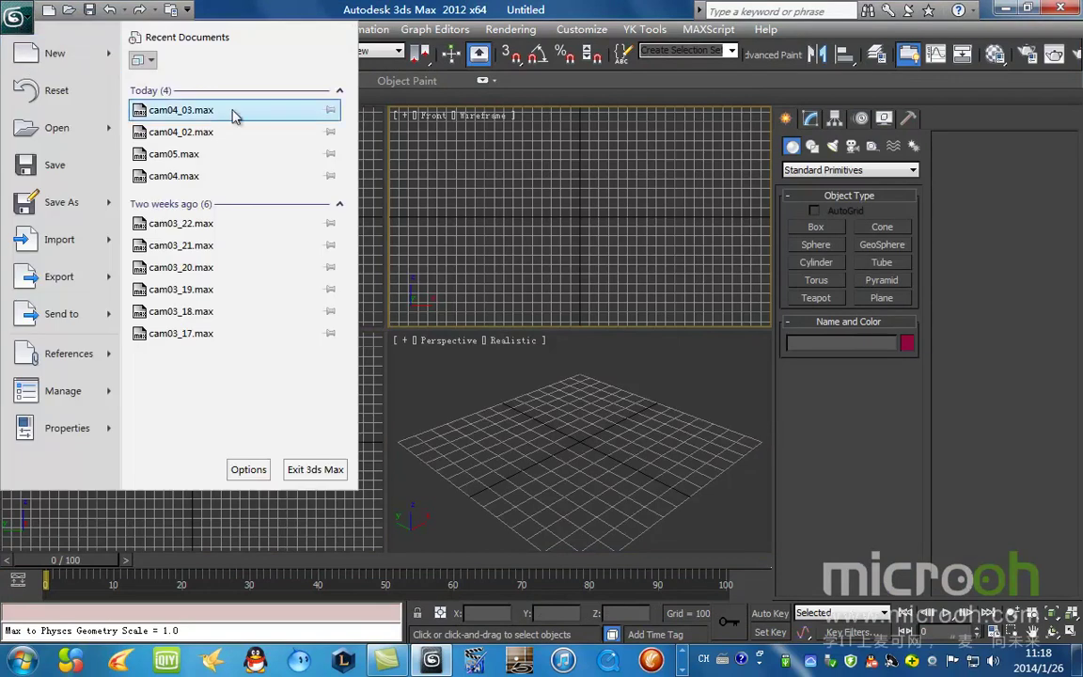
pyautogui.click(59, 127)
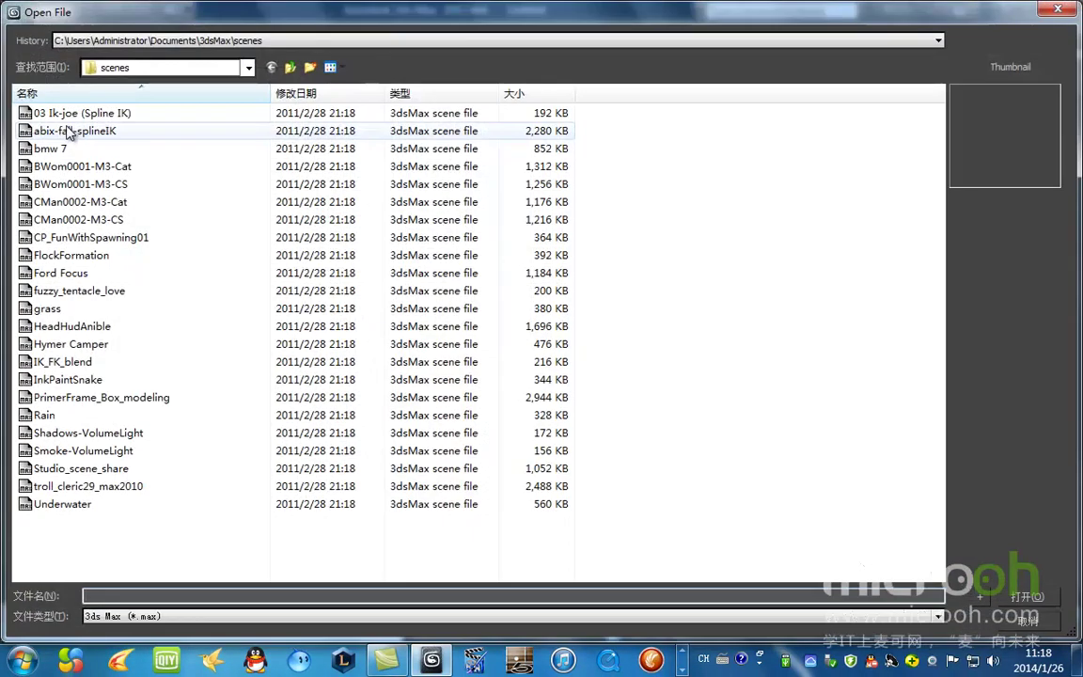
pyautogui.press('Escape')
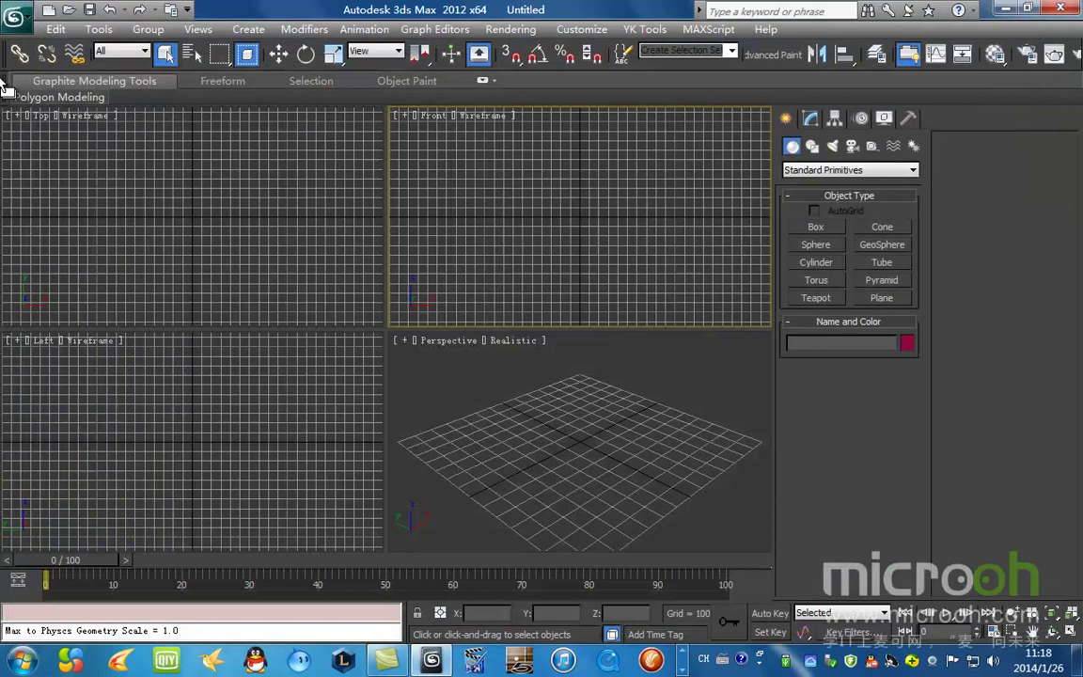
# - Open the recent scene cam04_03.max, adopting the file's gamma and LUT settings
pyautogui.click(19, 23)
pyautogui.click(173, 109)
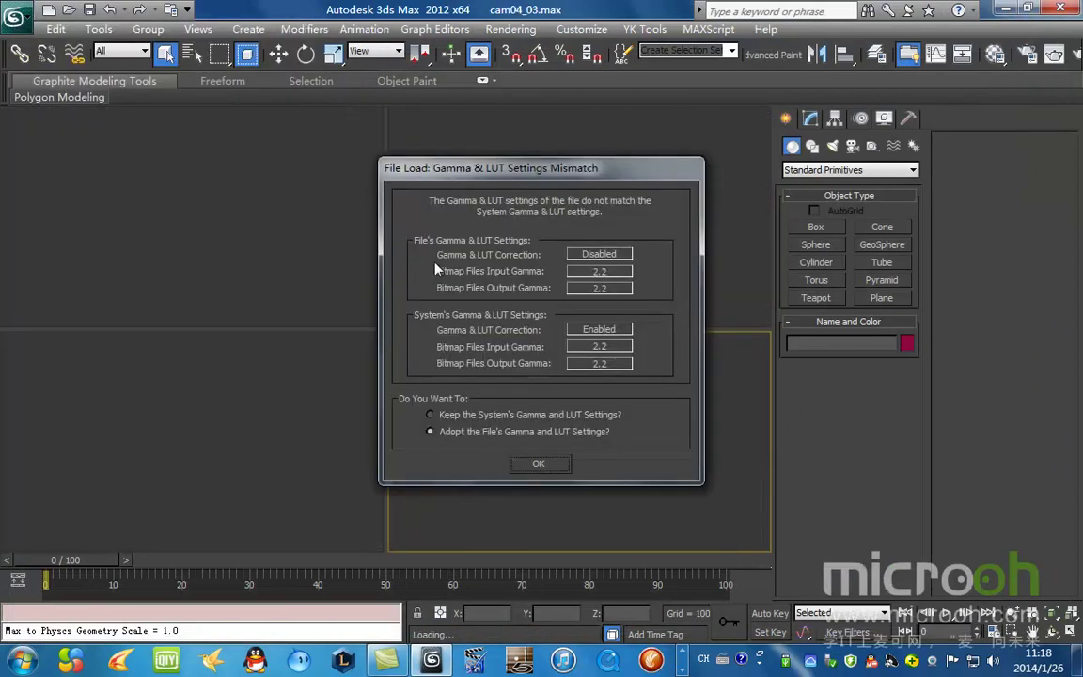
pyautogui.click(539, 461)
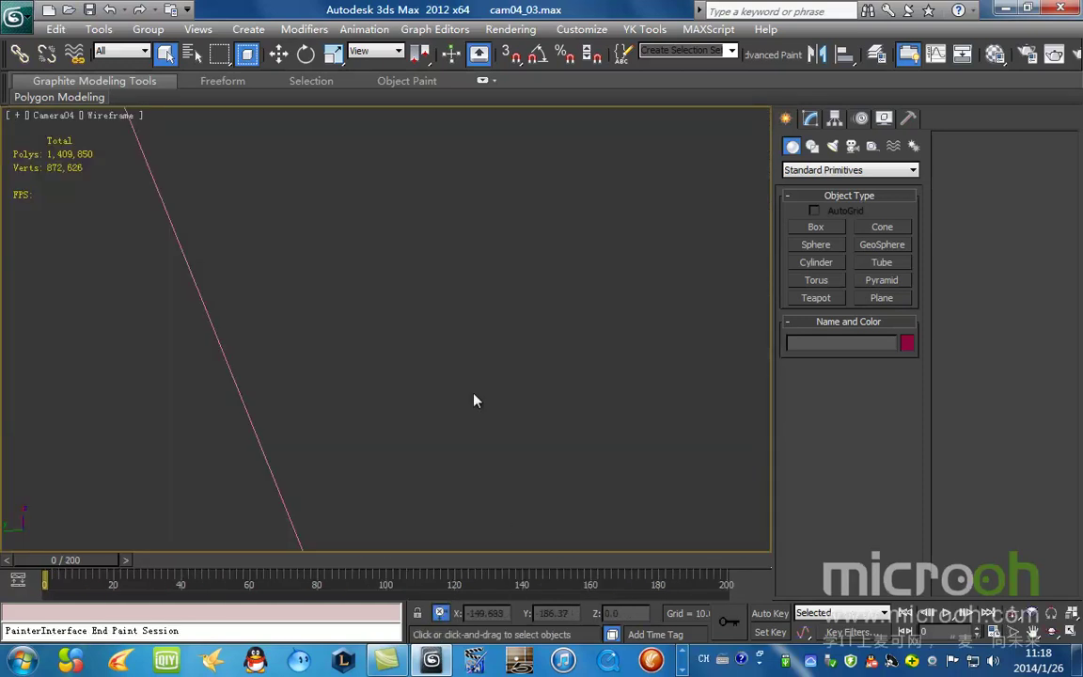
# - Scrub the animation to frame 200 in the Camera04 view
pyautogui.press('t')
pyautogui.moveTo(447, 226); pyautogui.dragTo(410, 338, button='middle')
pyautogui.scroll(3, 411, 338)
pyautogui.scroll(5, 409, 335)
pyautogui.press('c')
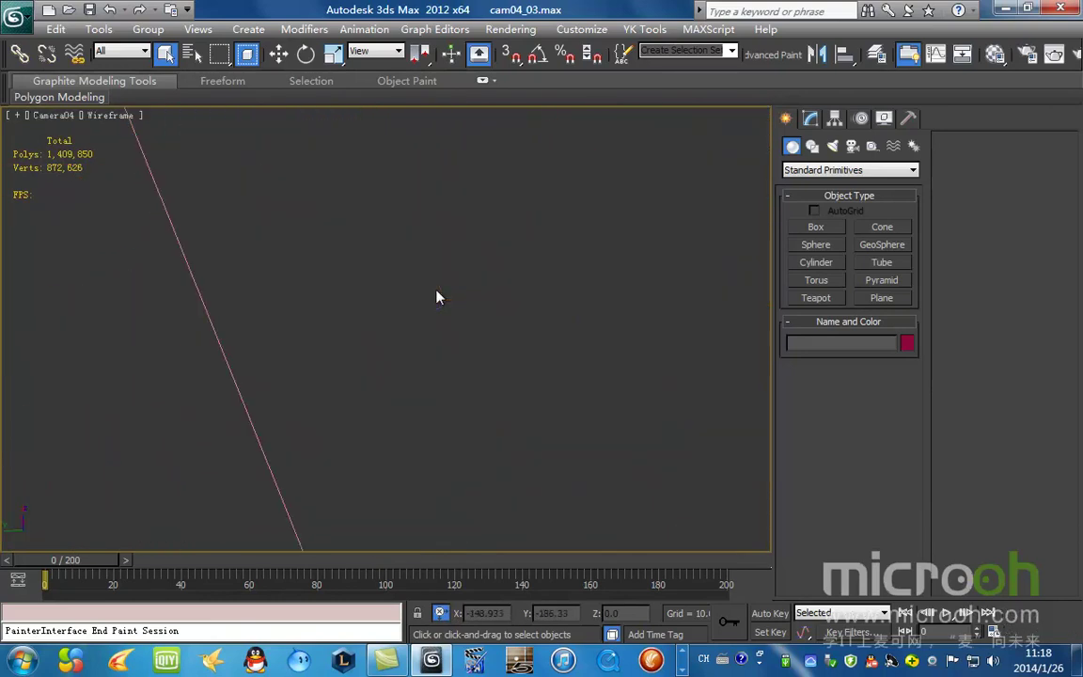
pyautogui.moveTo(59, 559); pyautogui.dragTo(206, 564)
pyautogui.moveTo(280, 572); pyautogui.dragTo(750, 565)
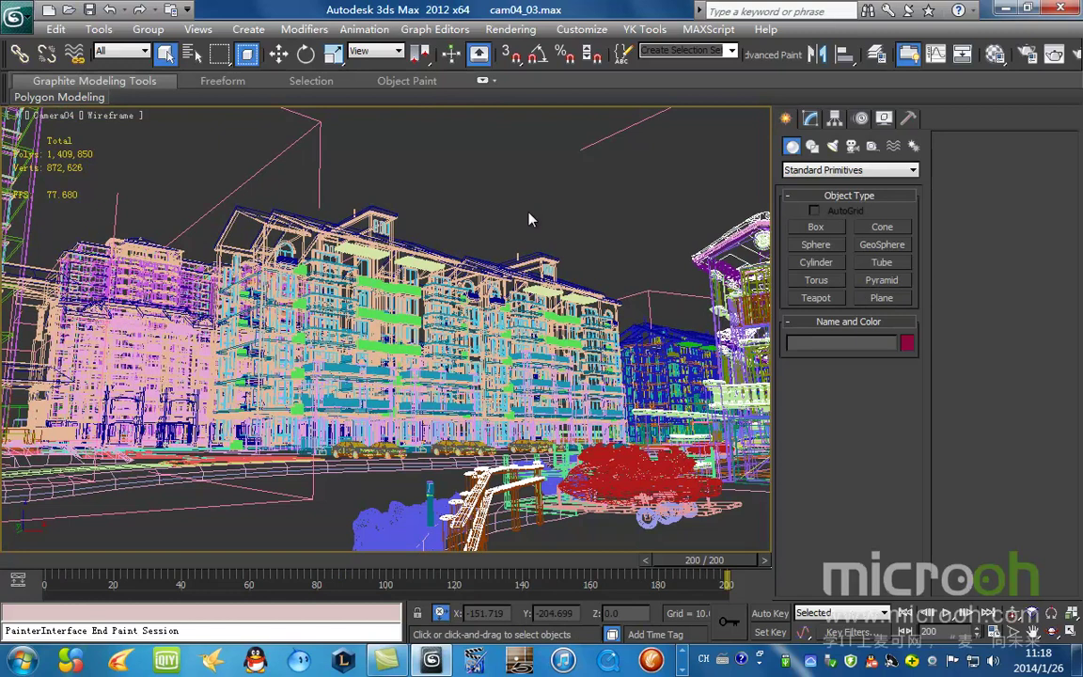
pyautogui.moveTo(704, 560)
pyautogui.mouseDown()
pyautogui.moveTo(29, 562)
pyautogui.moveTo(719, 562)
pyautogui.moveTo(703, 568)
pyautogui.mouseUp()
pyautogui.moveTo(704, 559); pyautogui.dragTo(795, 524)
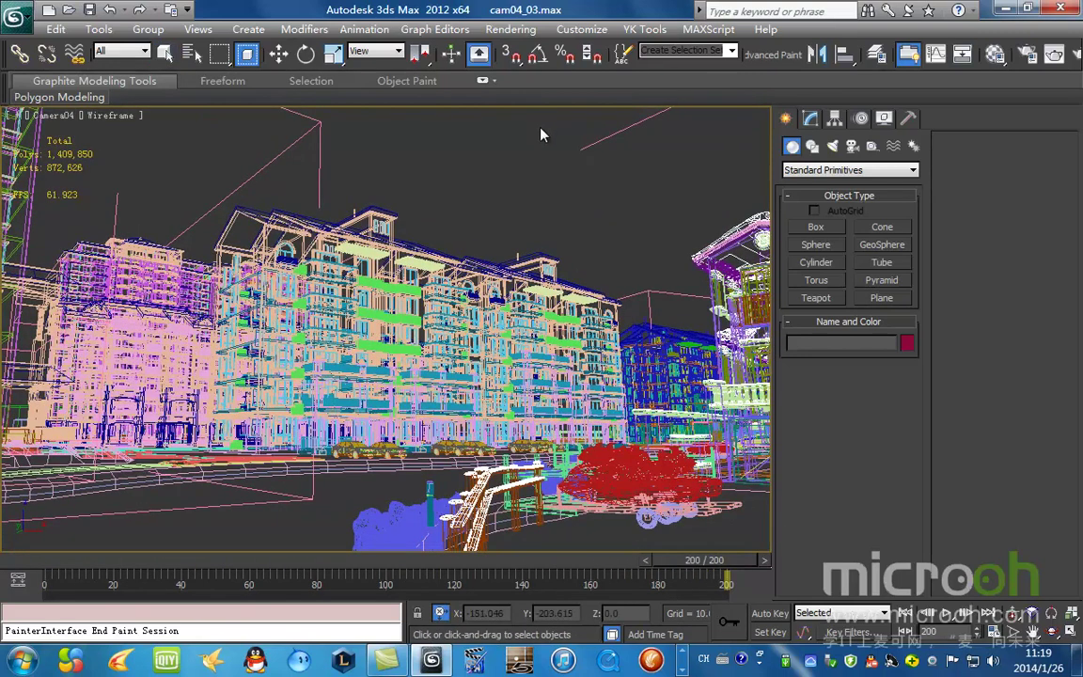
# - Shade the Camera04 view as Realistic and configure it for two default lights with highlights and shadows off
pyautogui.press('F3')
pyautogui.press('q')
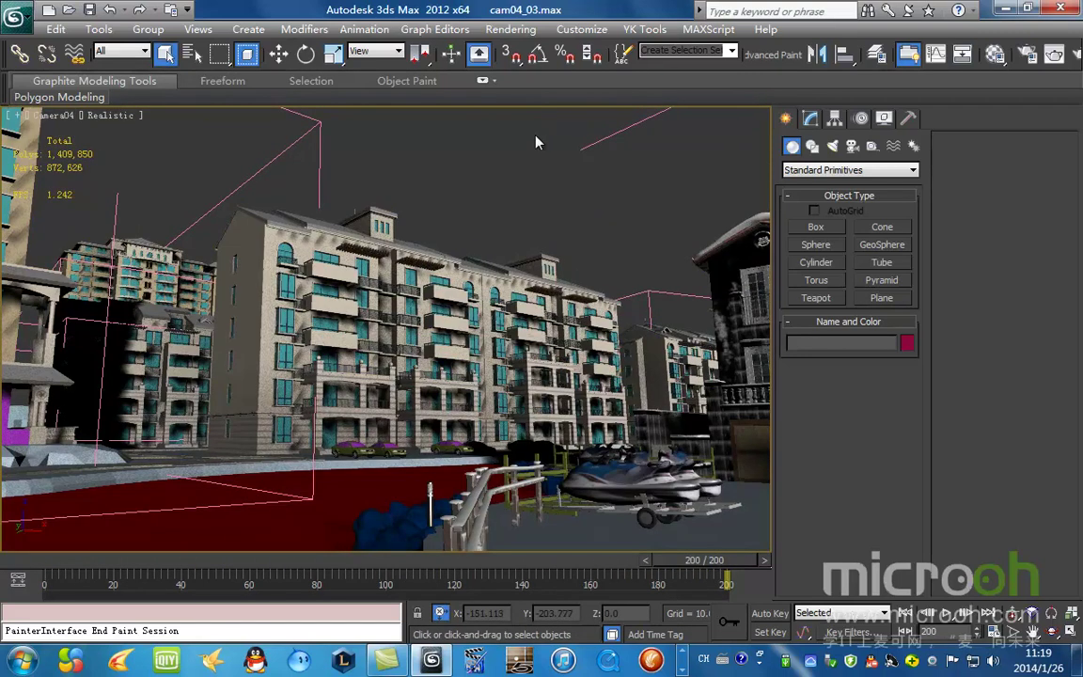
pyautogui.click(14, 117)
pyautogui.click(90, 291)
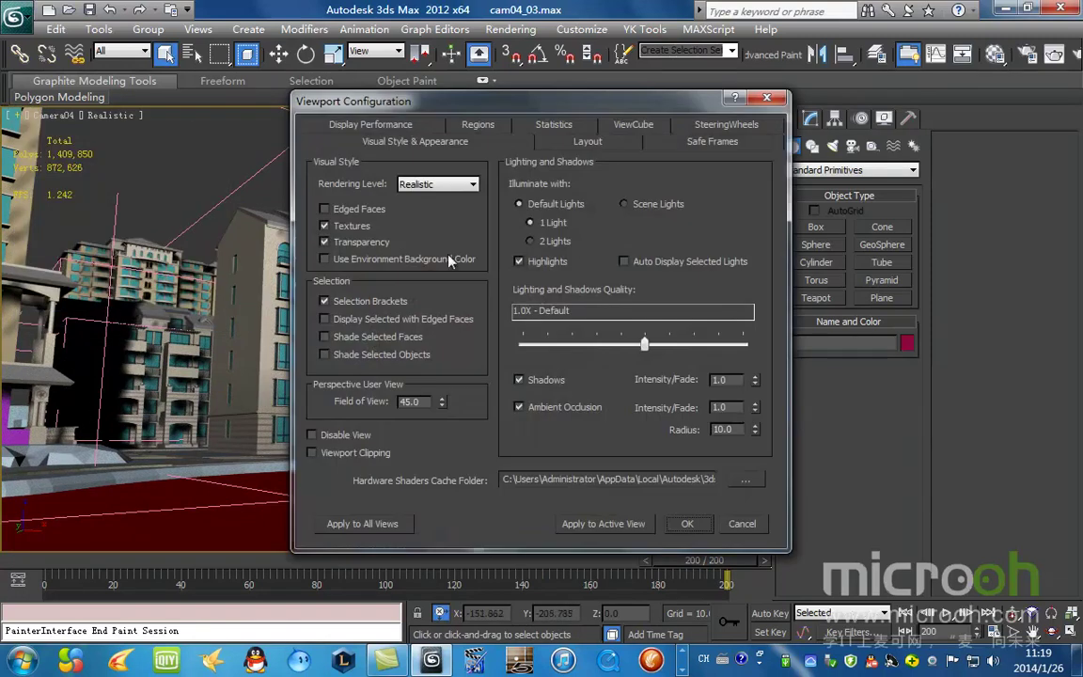
pyautogui.click(530, 240)
pyautogui.click(519, 262)
pyautogui.click(519, 380)
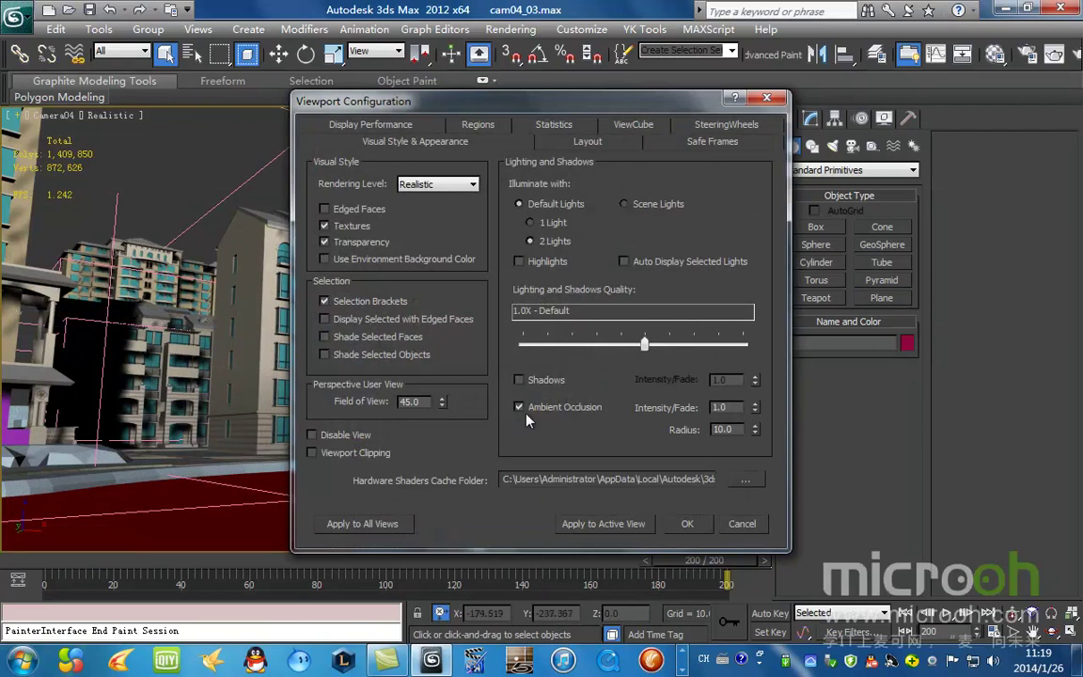
pyautogui.click(687, 524)
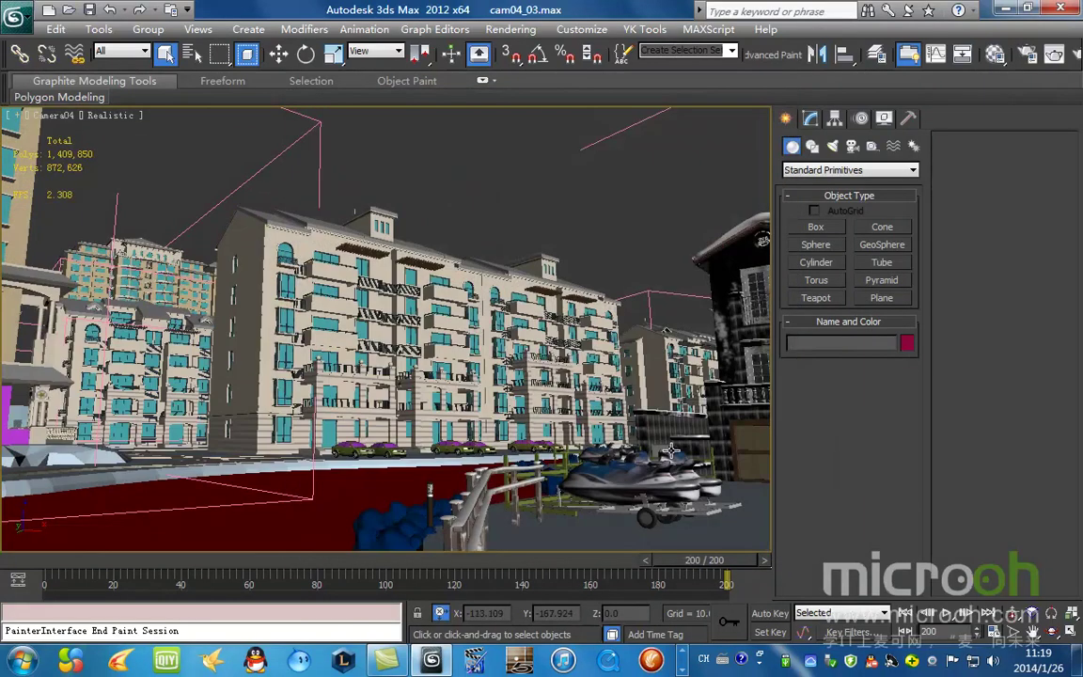
# - Show and hide the safe frames in the Camera04 view, and open the Render Setup dialog
pyautogui.moveTo(703, 560); pyautogui.dragTo(720, 519)
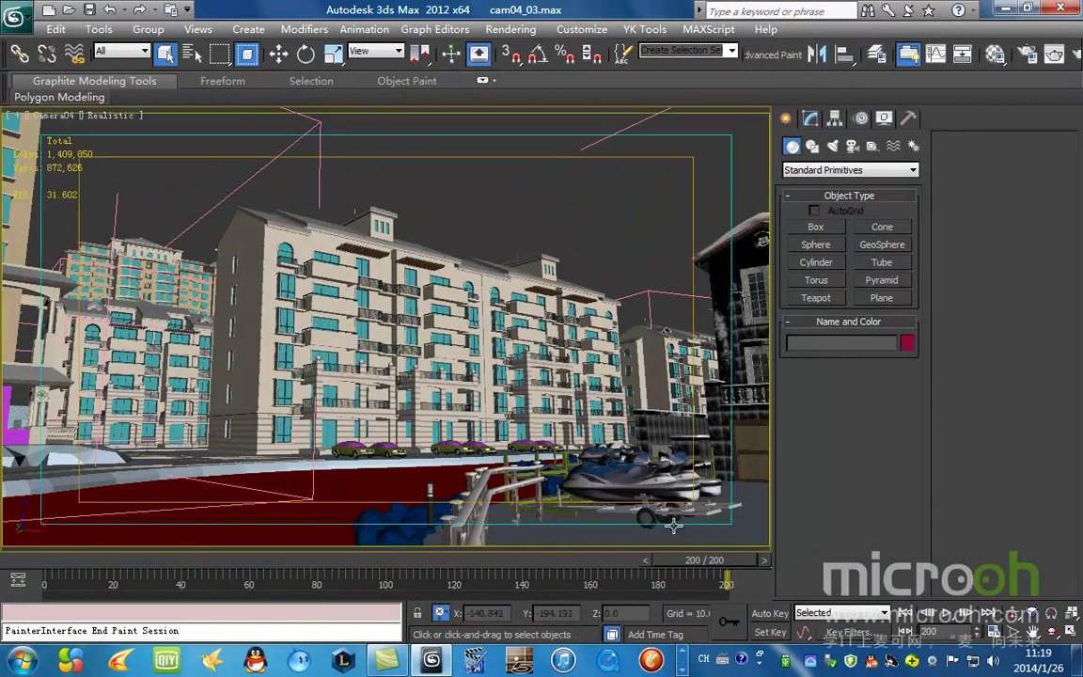
pyautogui.hotkey('shift', 'f')
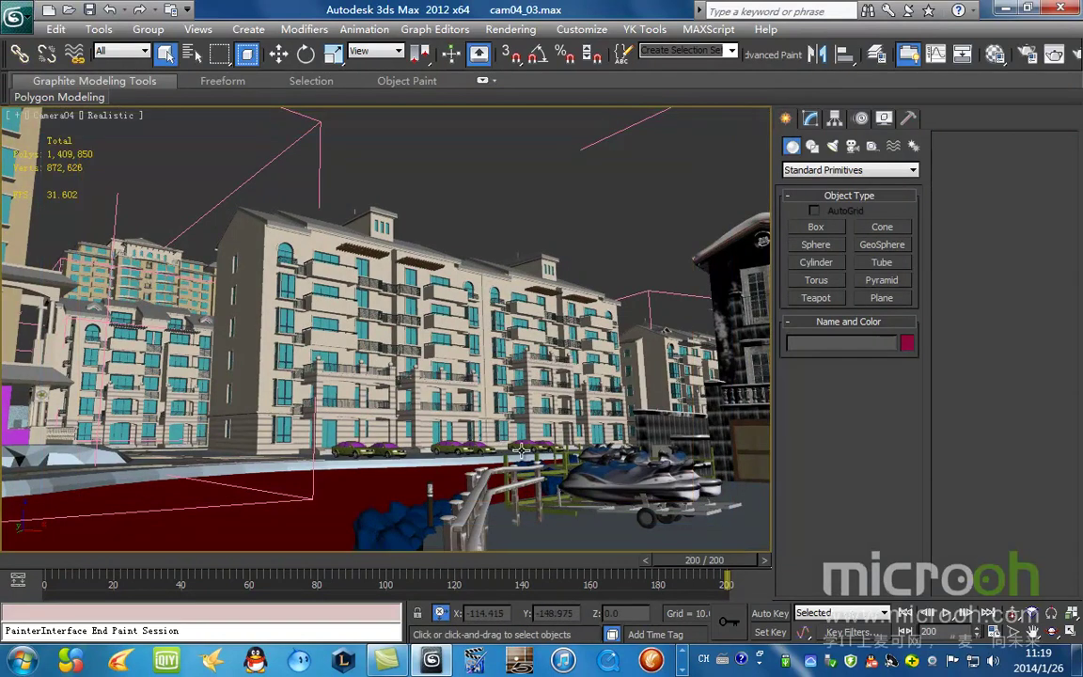
pyautogui.click(503, 29)
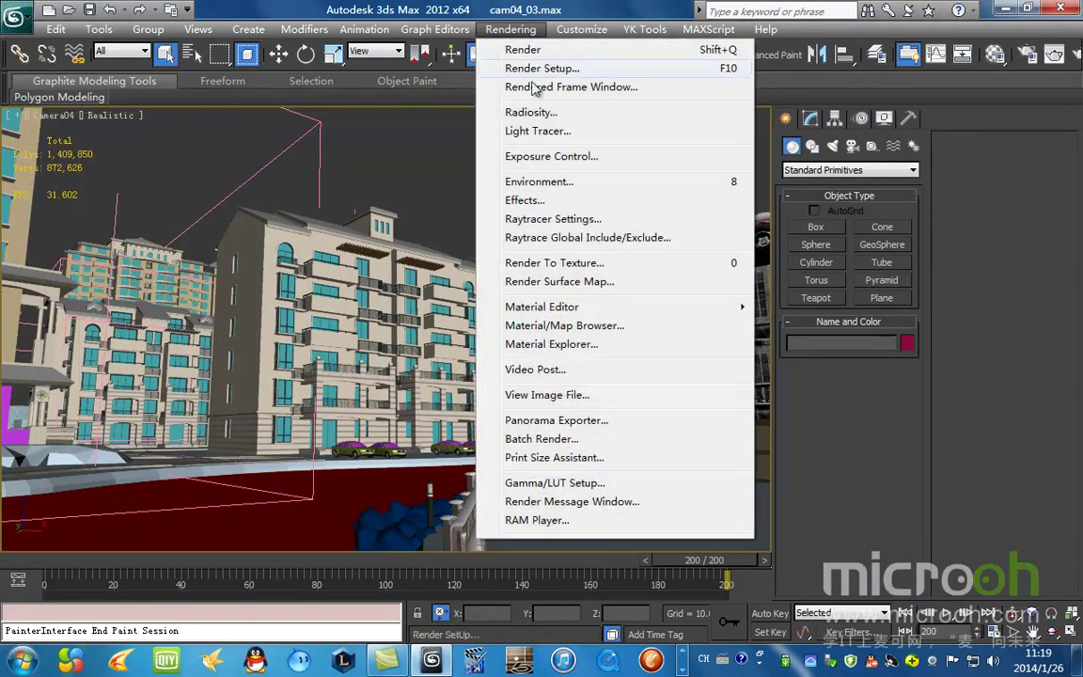
pyautogui.click(636, 87)
pyautogui.click(891, 165)
pyautogui.click(526, 31)
pyautogui.click(540, 62)
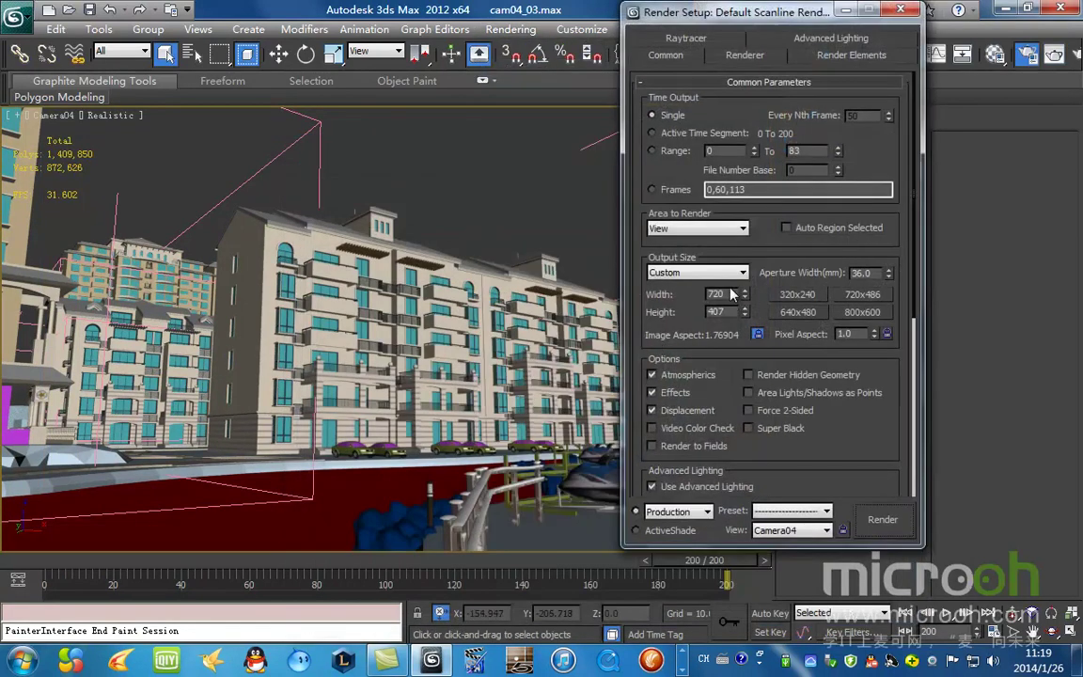
# - Set the render output size to 1024 × 576 and lock the image aspect ratio
pyautogui.doubleClick(731, 295)
pyautogui.write('1024')
pyautogui.press('Return')
pyautogui.click(757, 334)
pyautogui.click(758, 335)
pyautogui.click(745, 316)
pyautogui.click(758, 334)
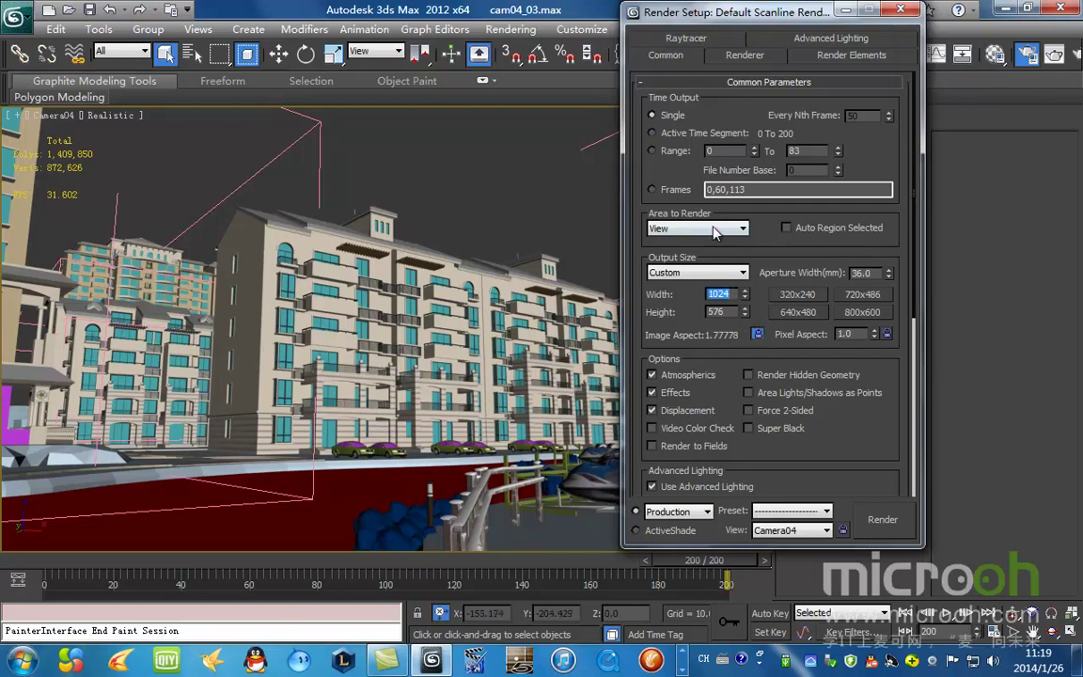
# - Set the render output width to 500 with the aspect locked and close Render Setup
pyautogui.write('500')
pyautogui.press('Return')
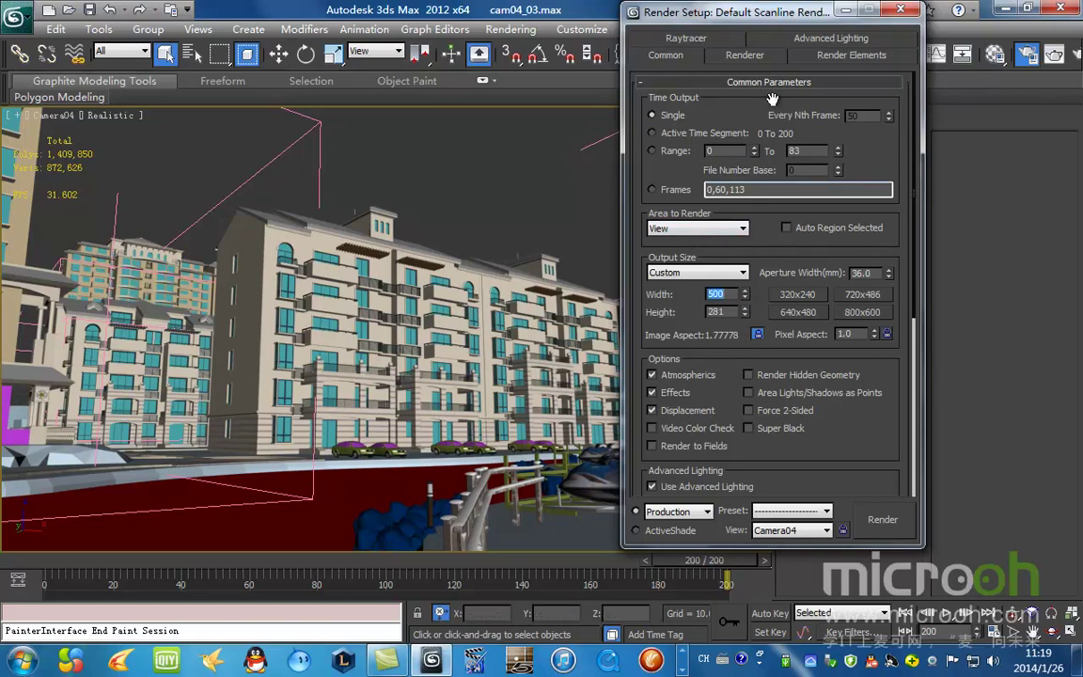
pyautogui.moveTo(781, 12); pyautogui.dragTo(426, 133)
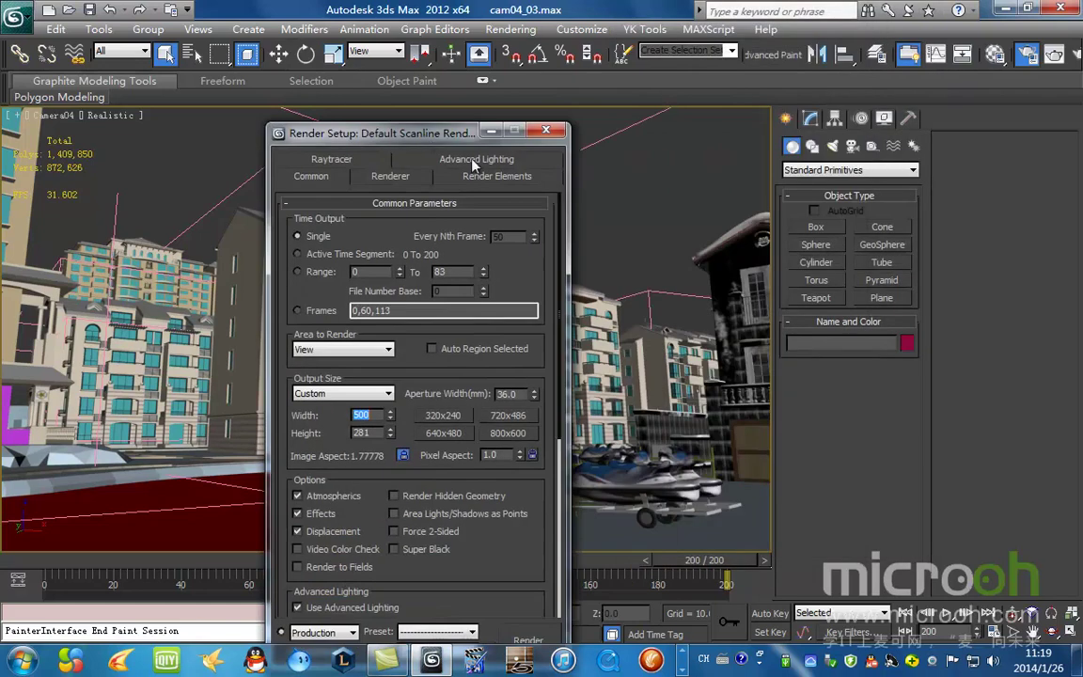
pyautogui.click(546, 129)
# - Remove the blue ladder-like outline at the lower end of the red river area in the Top view
pyautogui.press('t')
pyautogui.press('z')
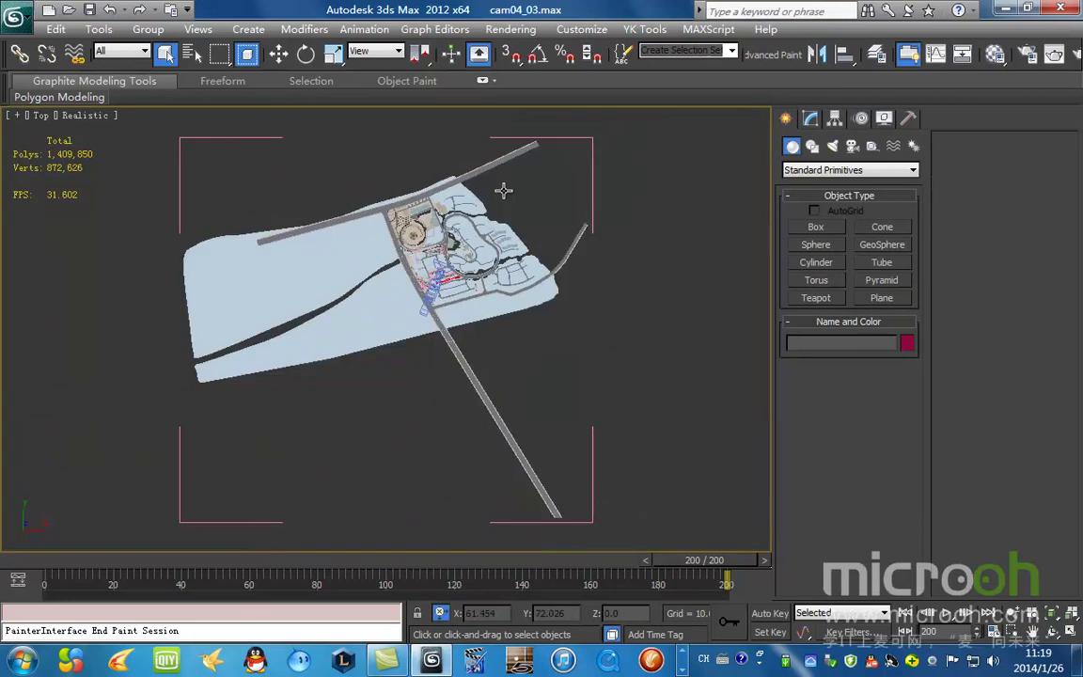
pyautogui.scroll(5, 482, 263)
pyautogui.moveTo(482, 262); pyautogui.dragTo(425, 356, button='middle')
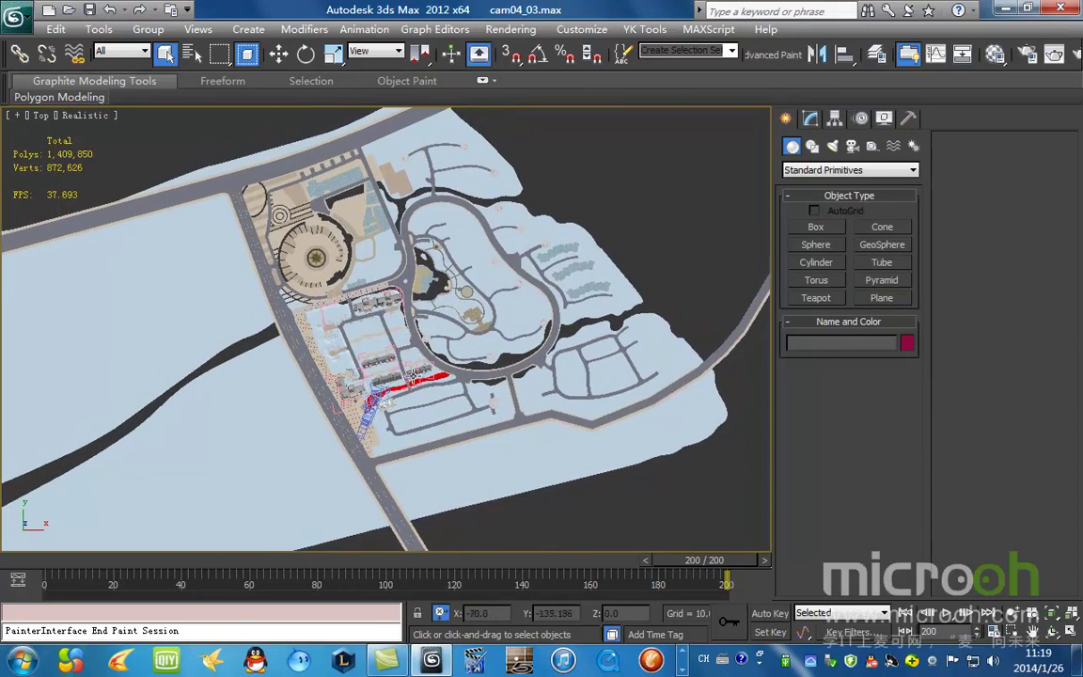
pyautogui.scroll(3, 417, 375)
pyautogui.moveTo(495, 432); pyautogui.dragTo(485, 281, button='middle')
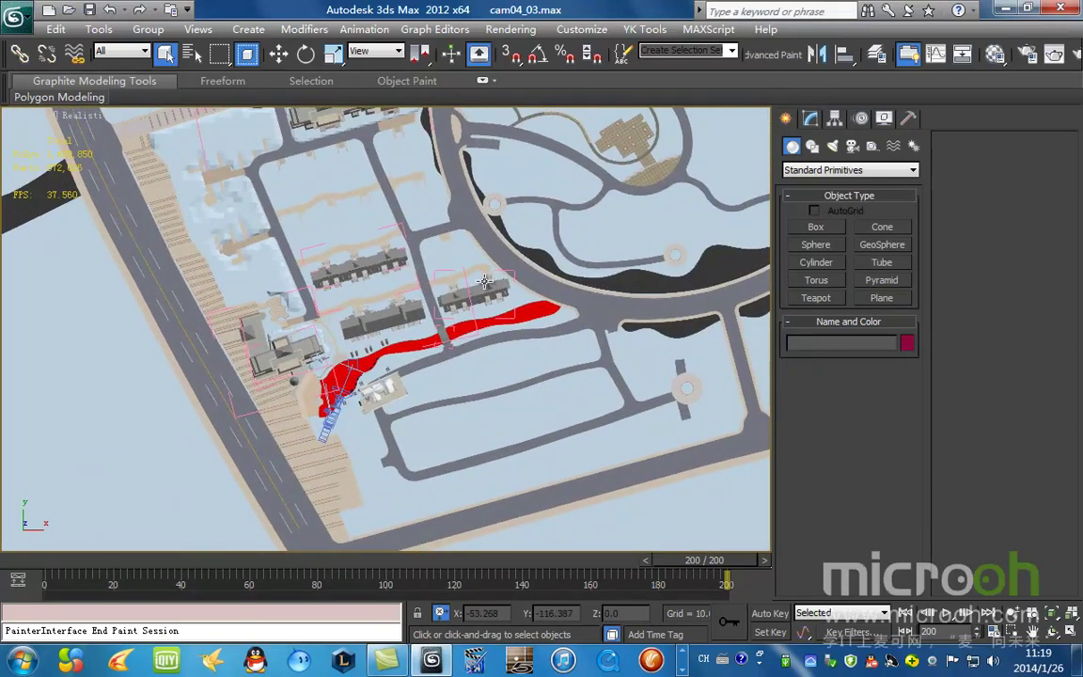
pyautogui.press('Delete')
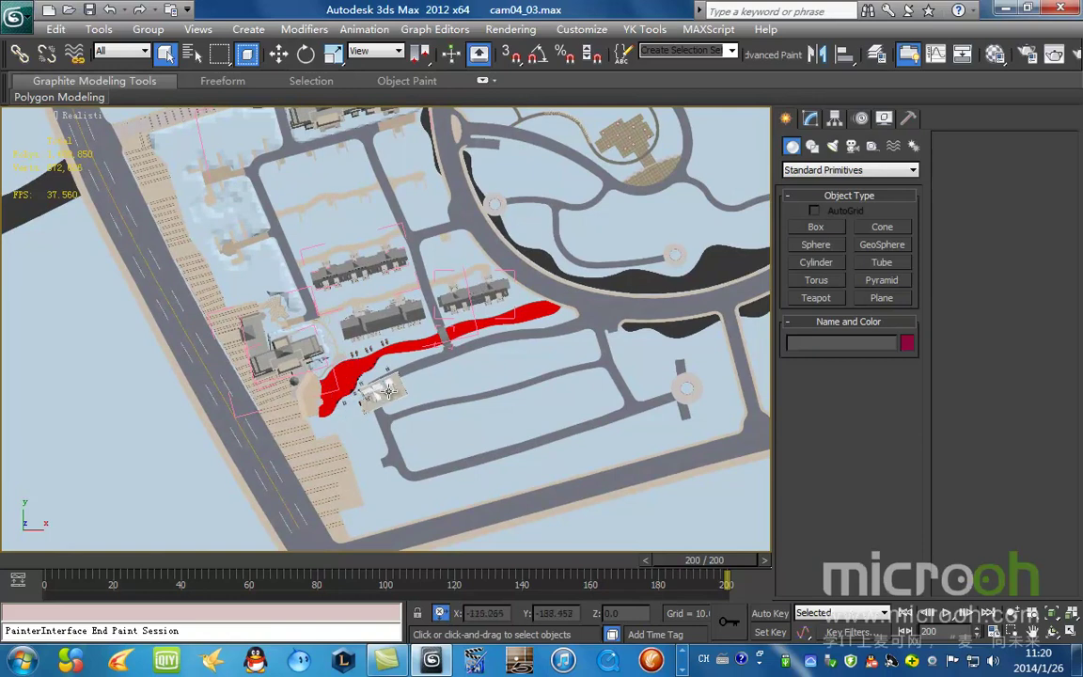
# - Display the Top view in wireframe around the buildings beside the river
pyautogui.scroll(8, 382, 397)
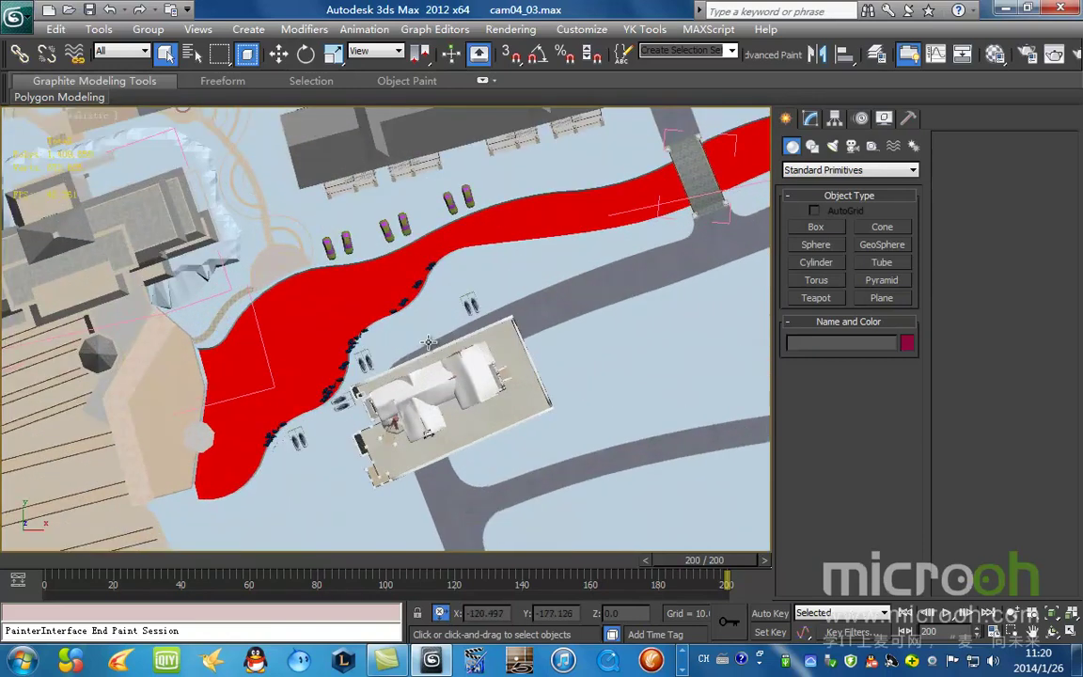
pyautogui.press('F3')
pyautogui.scroll(-5, 385, 310)
pyautogui.scroll(-2, 387, 338)
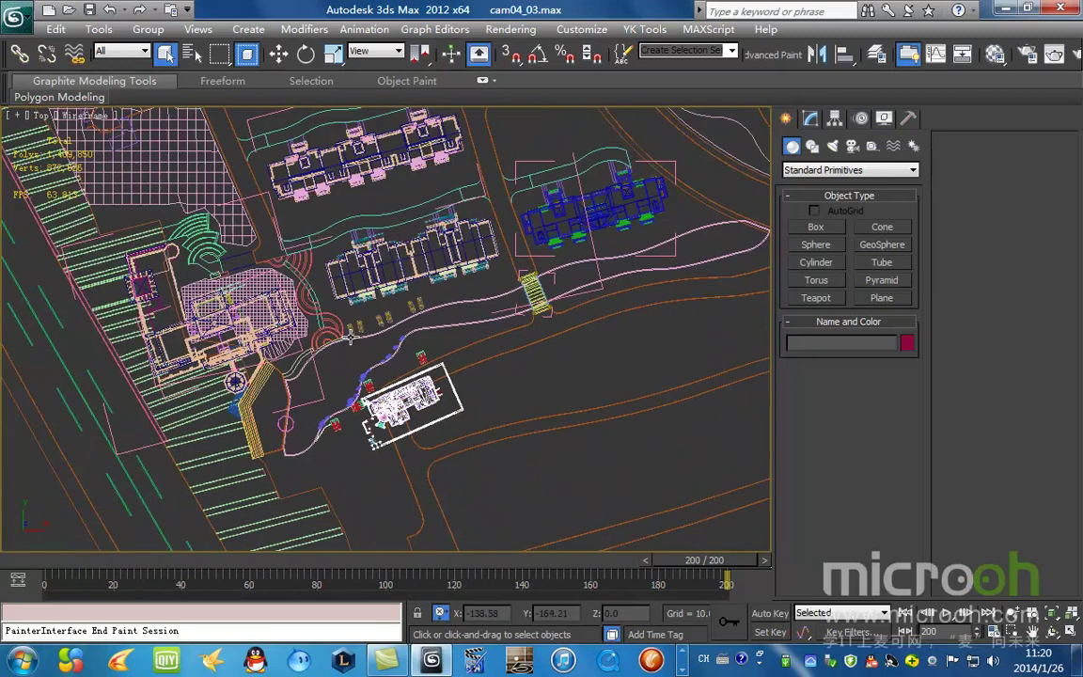
pyautogui.moveTo(512, 292); pyautogui.dragTo(475, 350, button='middle')
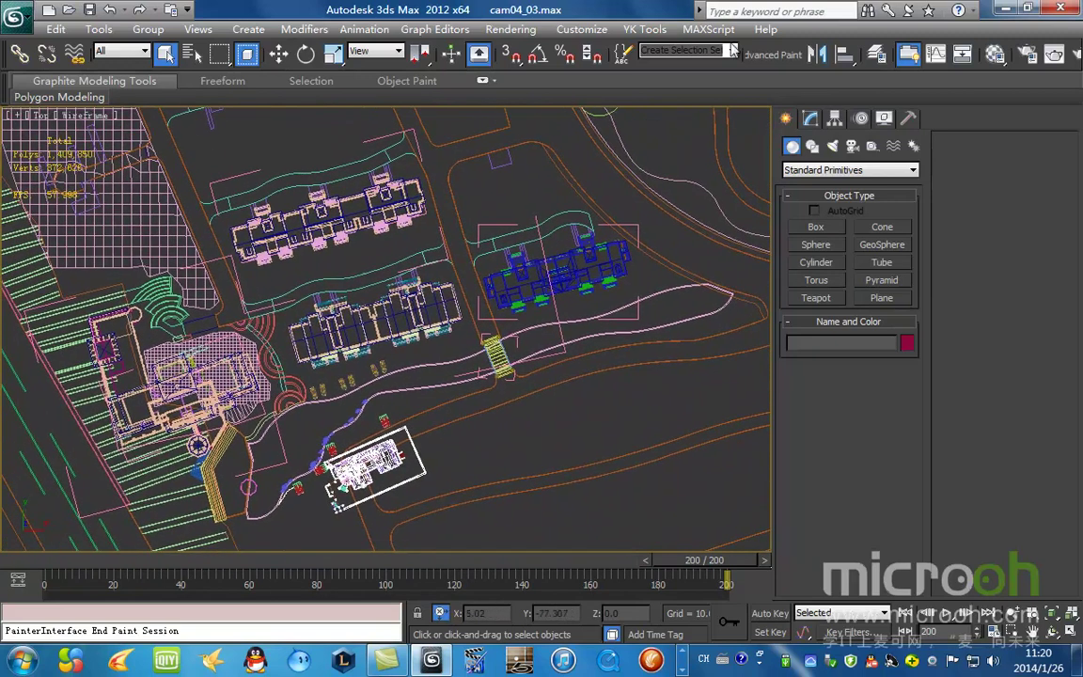
# - Run the 场景助手免安装 scene helper script and show its 场景整理 (scene clean-up) tools beside the model
pyautogui.click(590, 29)
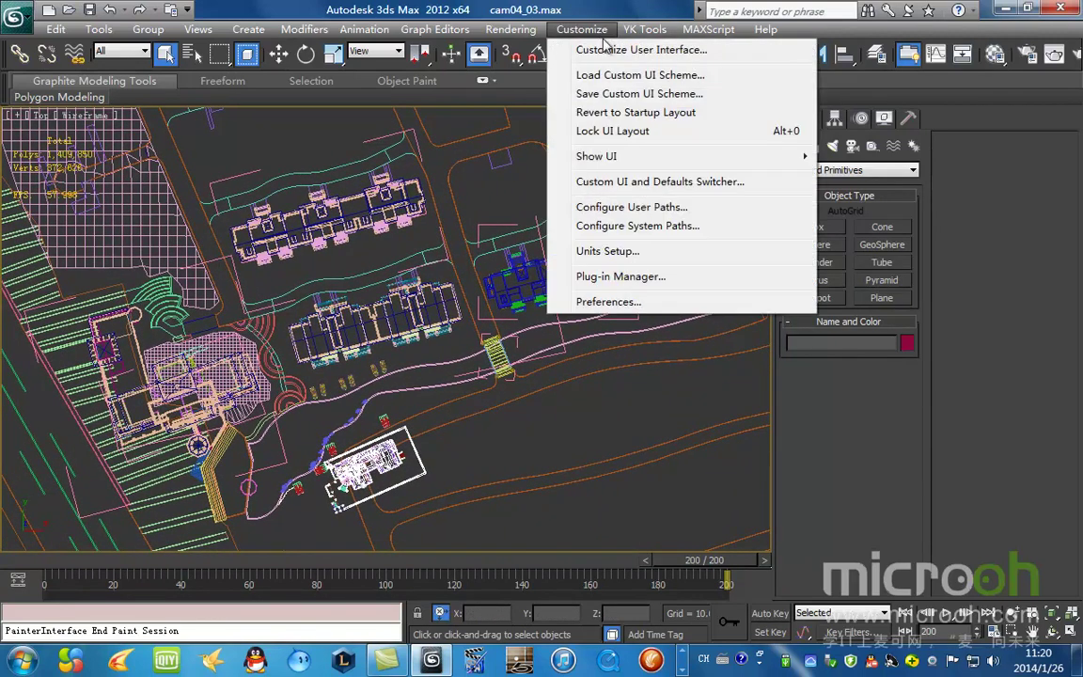
pyautogui.click(725, 90)
pyautogui.doubleClick(606, 108)
pyautogui.doubleClick(435, 139)
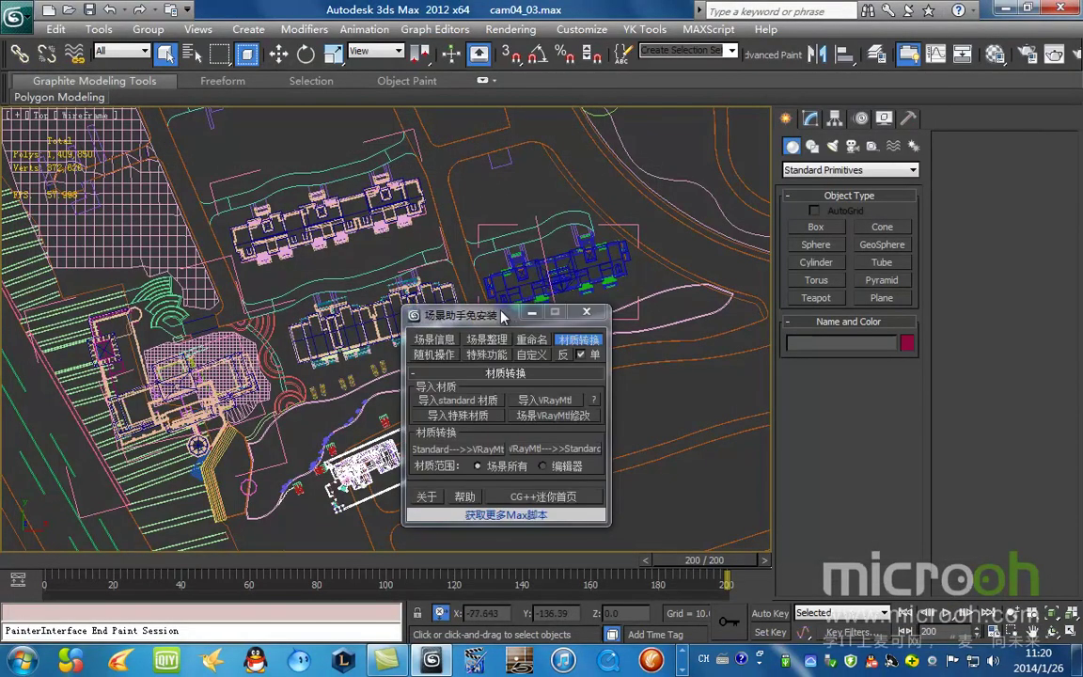
pyautogui.moveTo(503, 317); pyautogui.dragTo(684, 187)
pyautogui.click(668, 210)
pyautogui.moveTo(684, 191); pyautogui.dragTo(645, 179)
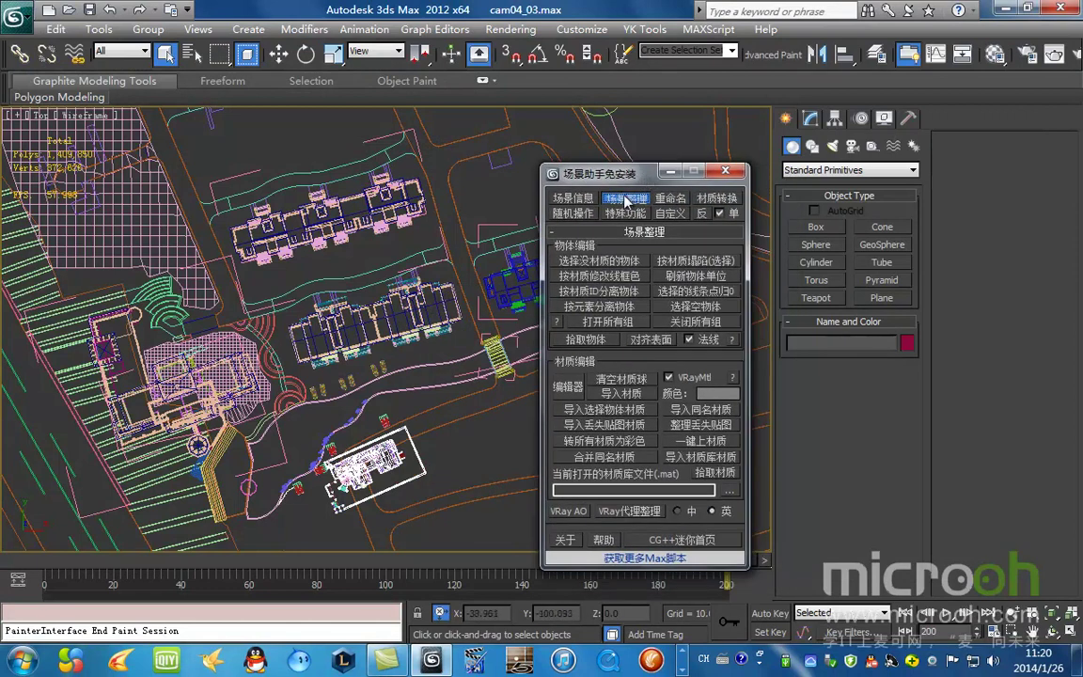
pyautogui.moveTo(653, 174); pyautogui.dragTo(685, 110)
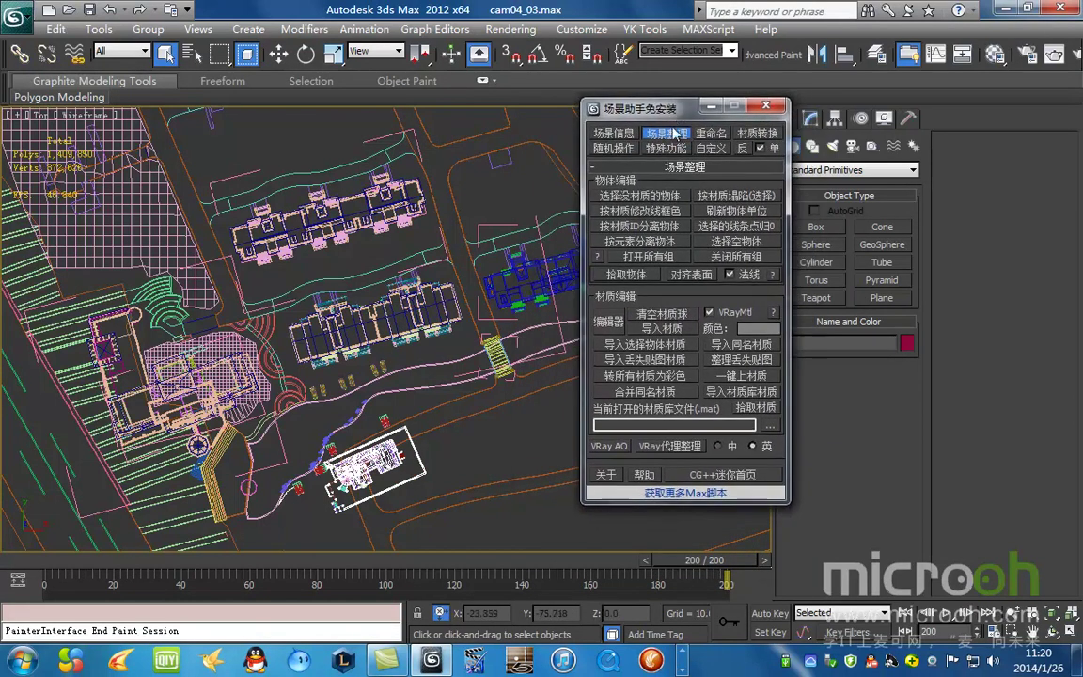
# - Open all groups in the scene and select the empty objects using the scene helper's clean-up tools
pyautogui.click(650, 258)
pyautogui.click(744, 243)
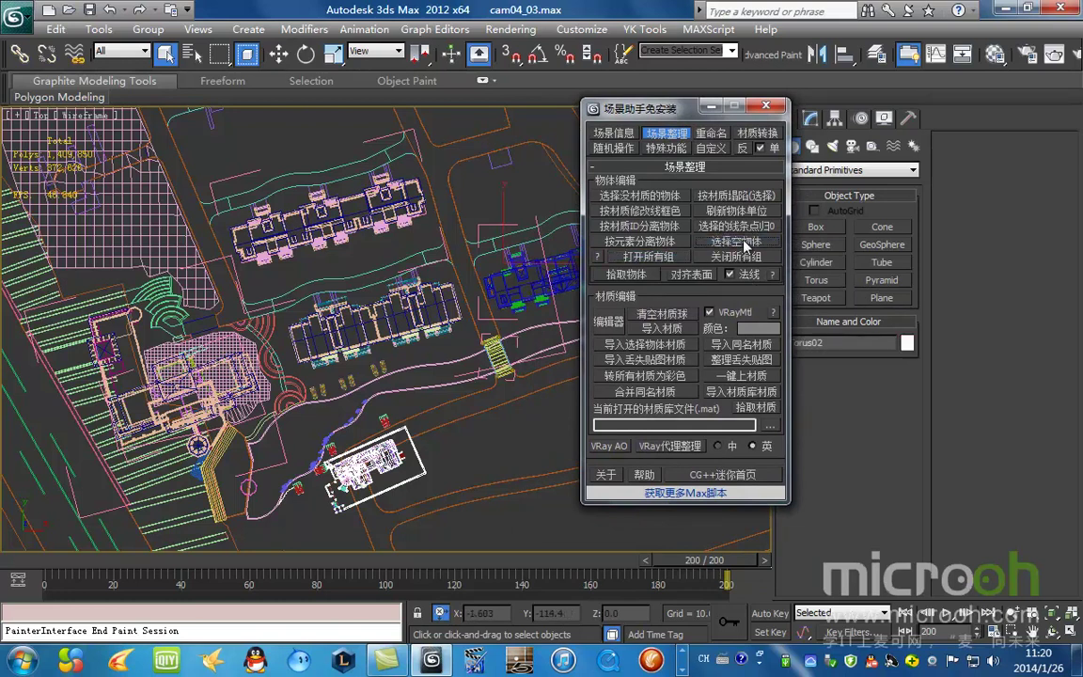
pyautogui.click(651, 259)
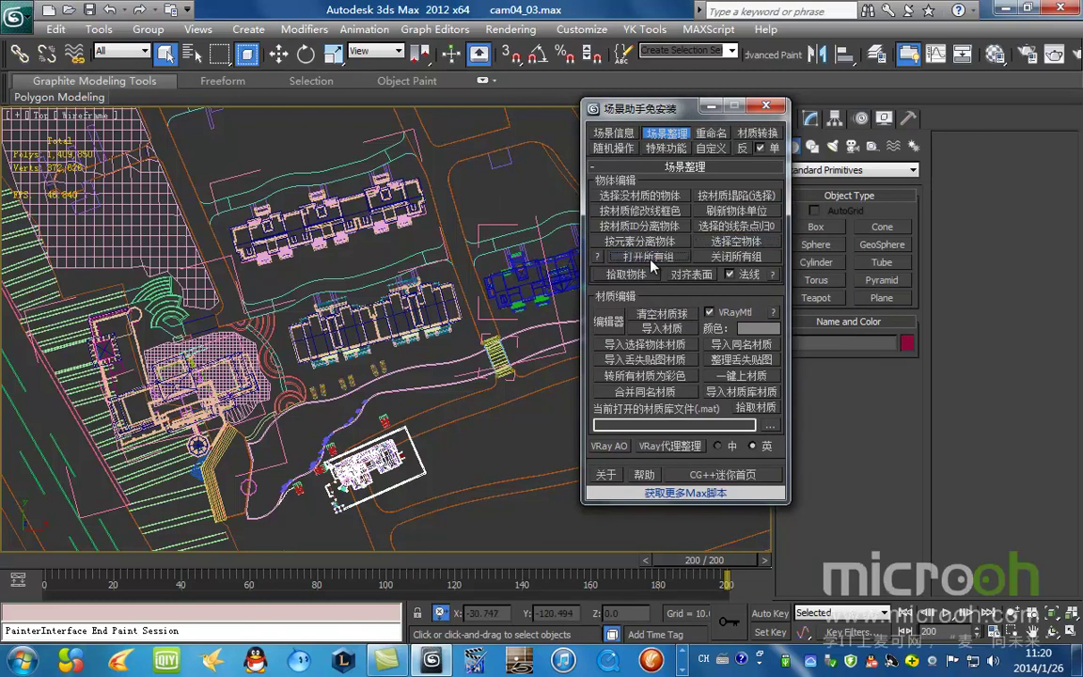
pyautogui.click(651, 259)
pyautogui.click(662, 260)
pyautogui.click(513, 350)
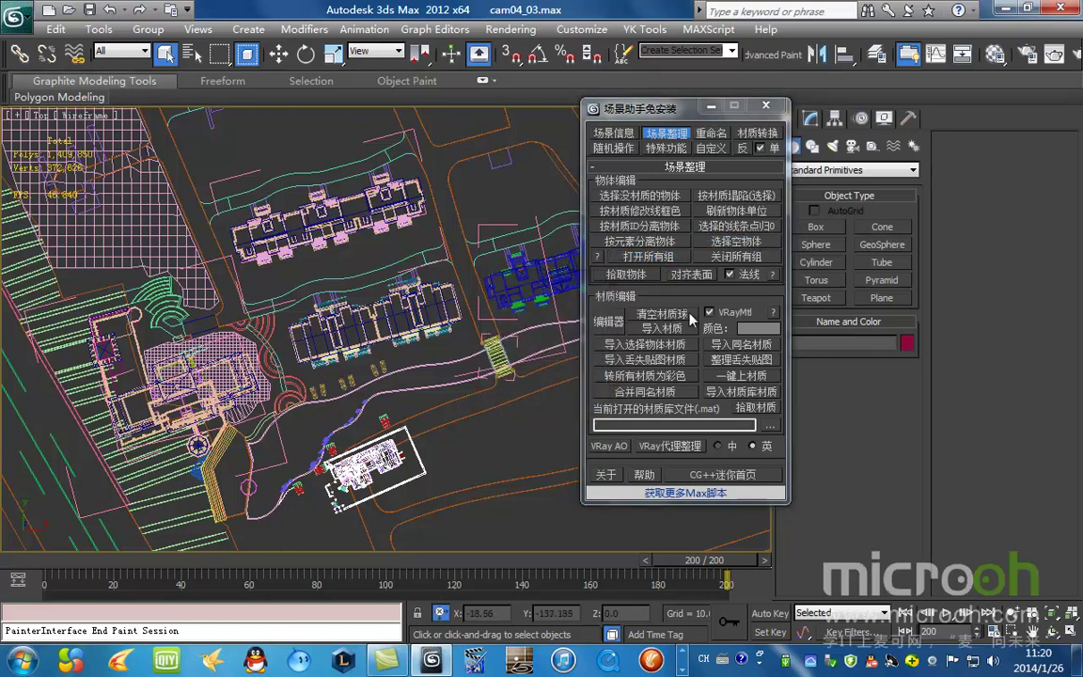
# - Open the Material Editor from the scene helper, reset all its sample slots, and place both windows side by side
pyautogui.moveTo(658, 108); pyautogui.dragTo(605, 96)
pyautogui.click(609, 318)
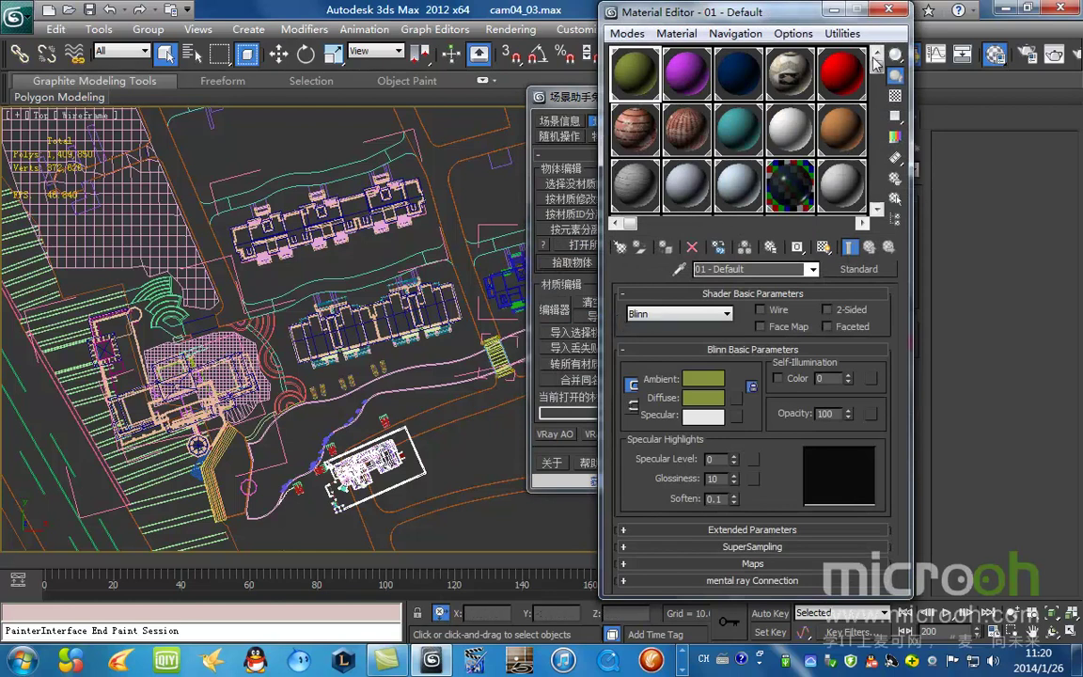
pyautogui.click(842, 34)
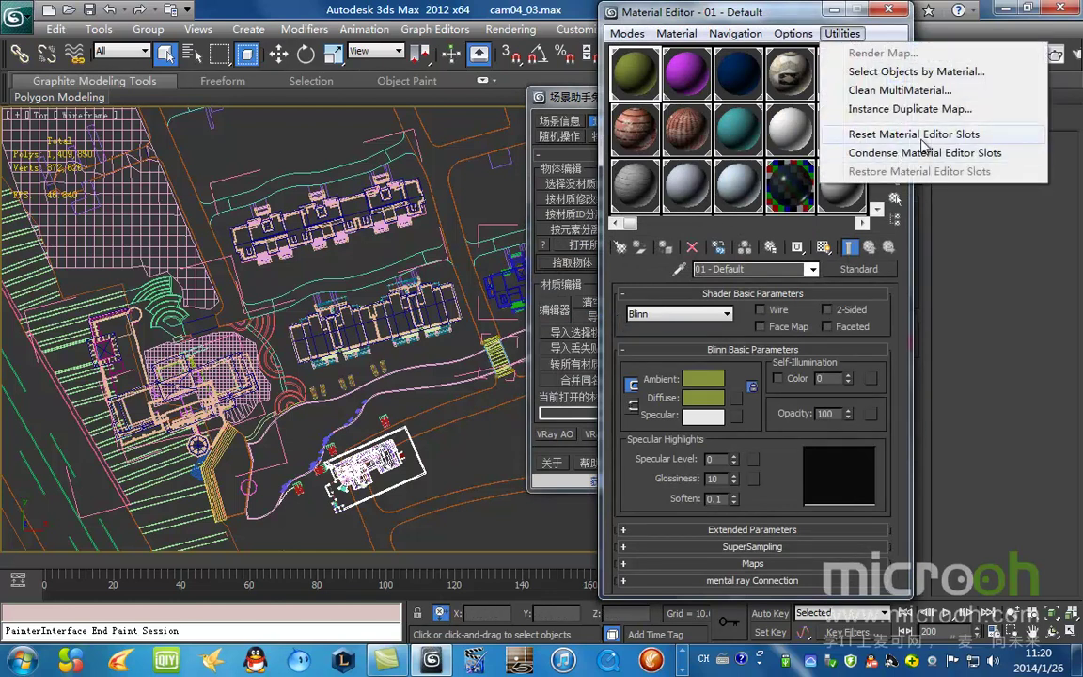
pyautogui.click(829, 131)
pyautogui.moveTo(747, 24); pyautogui.dragTo(955, 59)
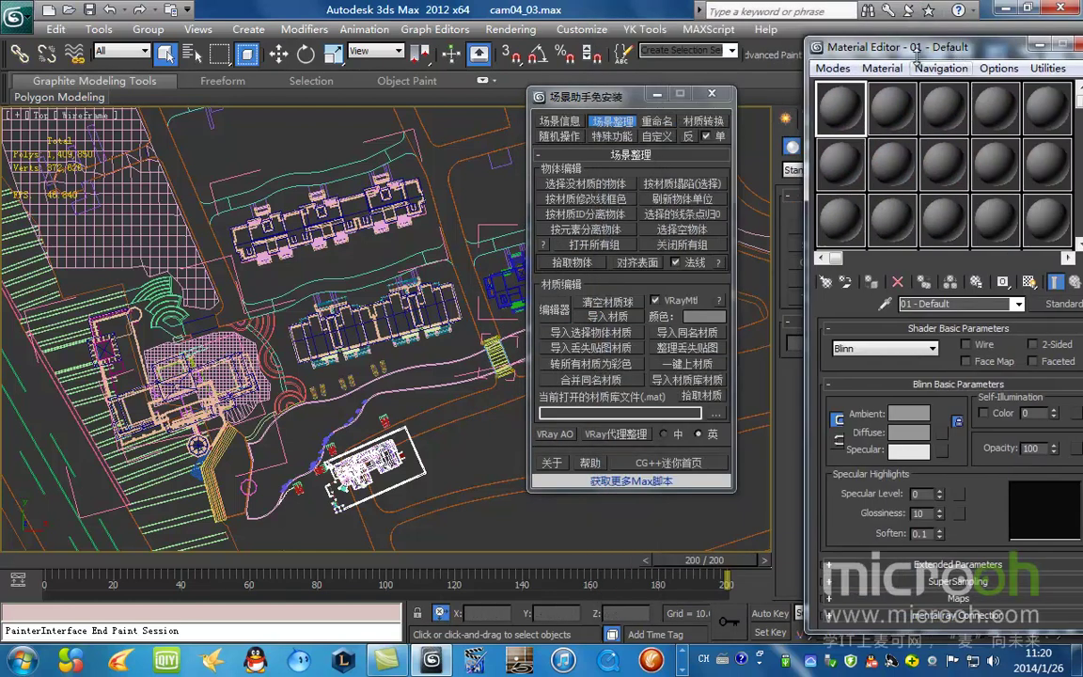
pyautogui.moveTo(888, 49); pyautogui.dragTo(794, 59)
pyautogui.moveTo(628, 108); pyautogui.dragTo(608, 113)
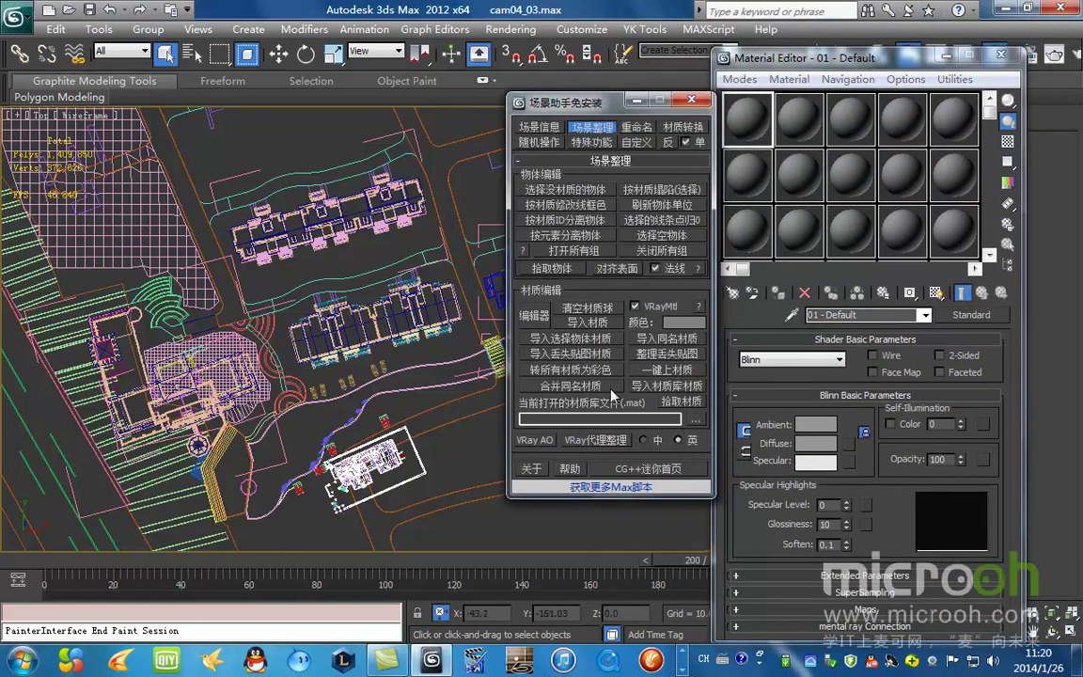
# - Merge the materials with identical names using the scene helper's 合并同名材质 function, and minimise the helper and the Material Editor
pyautogui.click(582, 358)
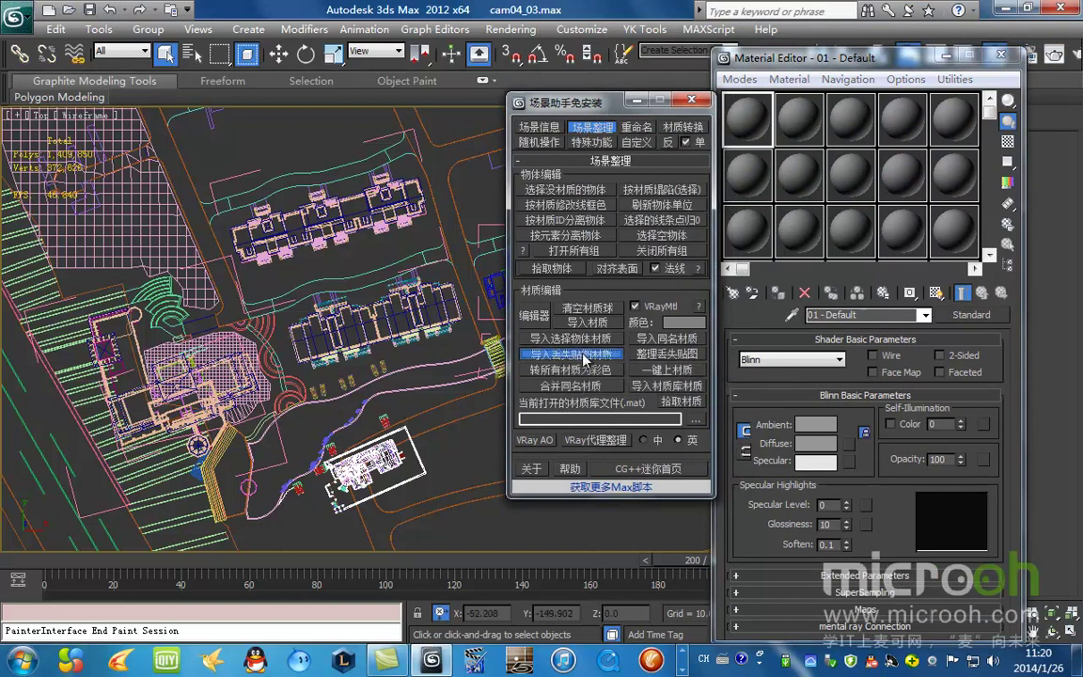
pyautogui.click(605, 387)
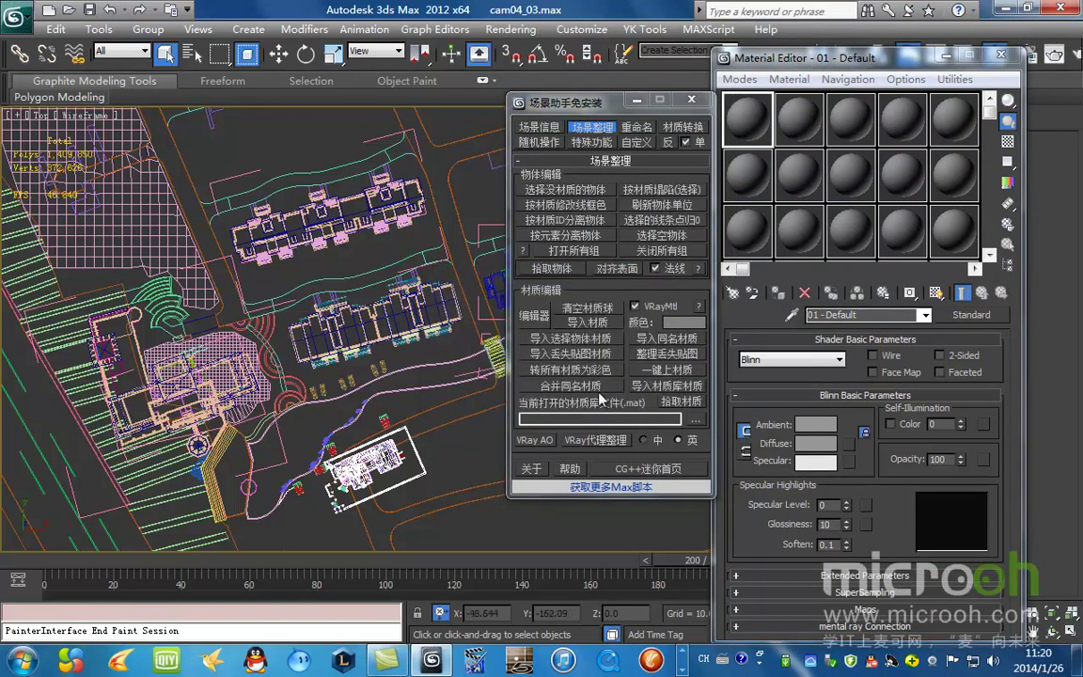
pyautogui.click(579, 388)
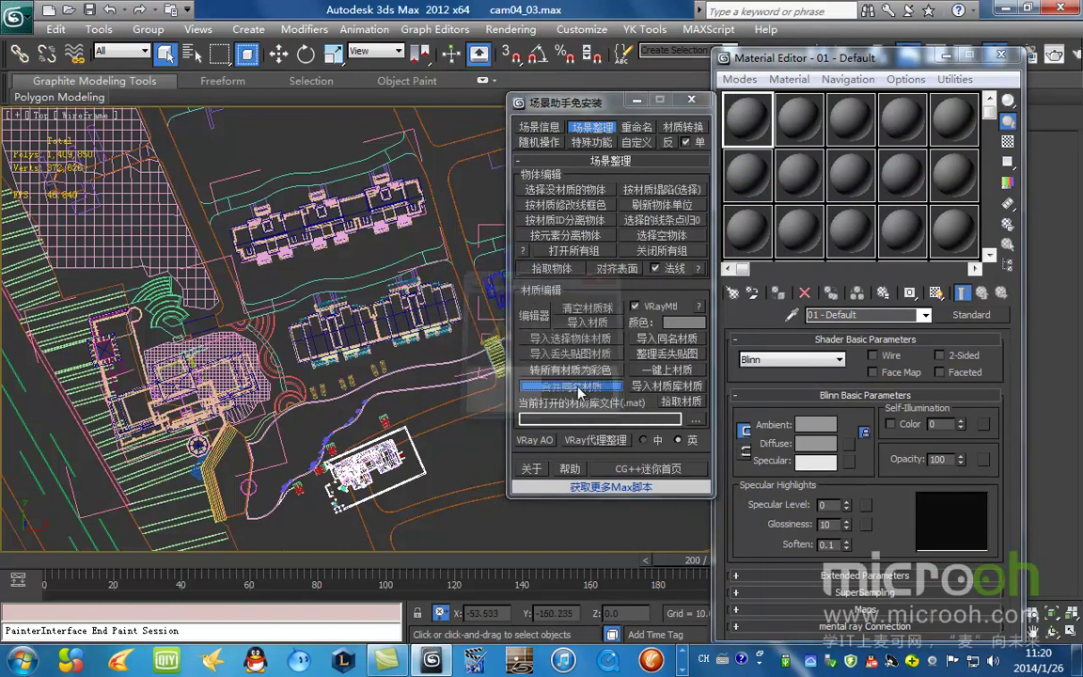
pyautogui.click(582, 388)
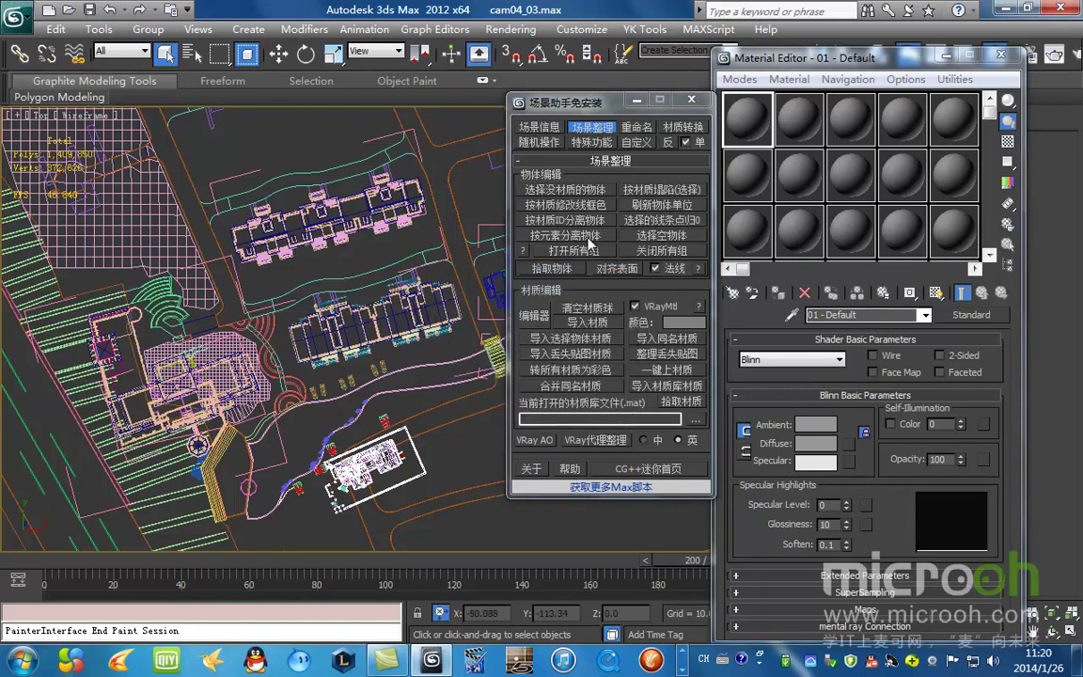
pyautogui.click(649, 236)
pyautogui.click(557, 385)
pyautogui.click(636, 99)
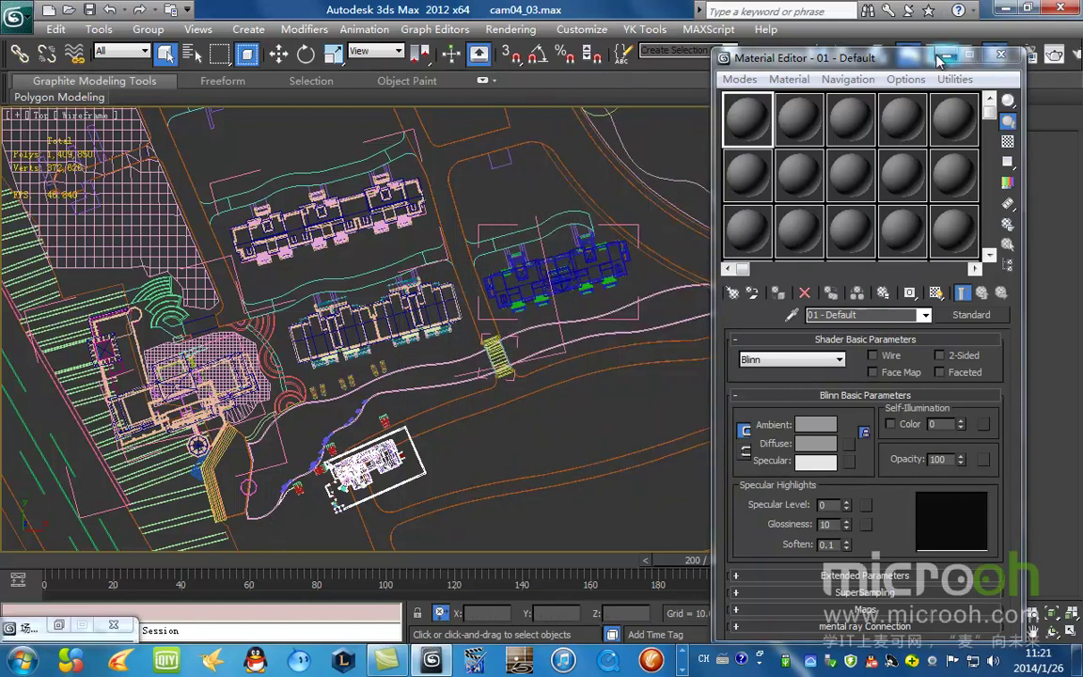
pyautogui.click(985, 55)
# - Hide the geometry category in the Top view to check for leftover objects, and display the geometry again
pyautogui.scroll(-3, 404, 260)
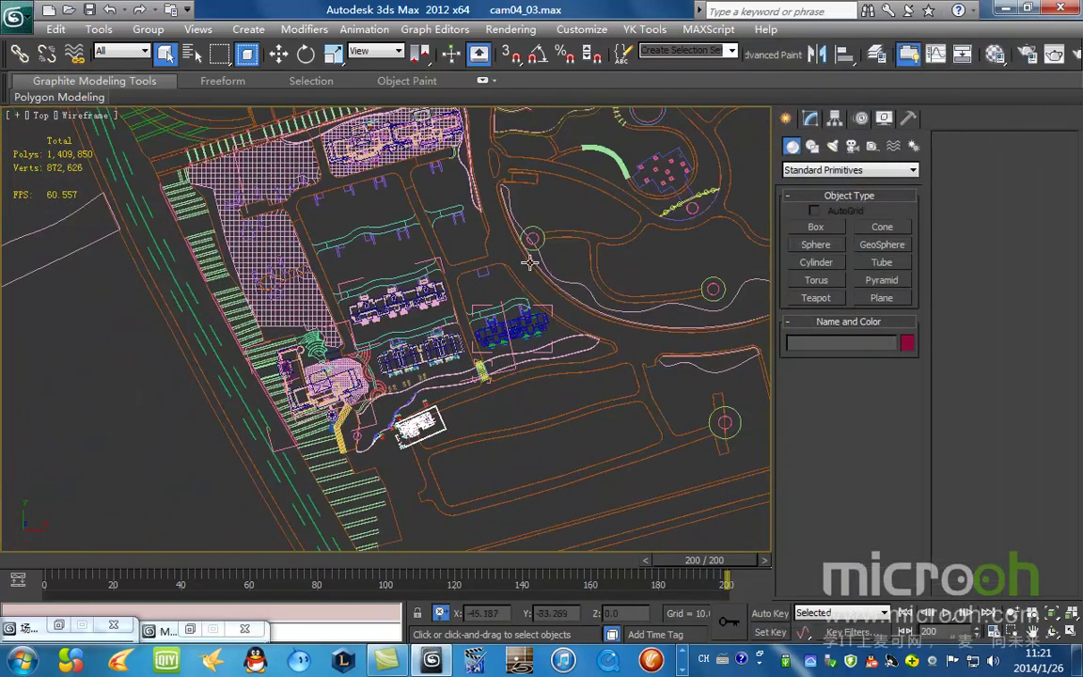
pyautogui.scroll(-2, 554, 248)
pyautogui.moveTo(555, 248); pyautogui.dragTo(453, 295, button='middle')
pyautogui.scroll(4, 533, 300)
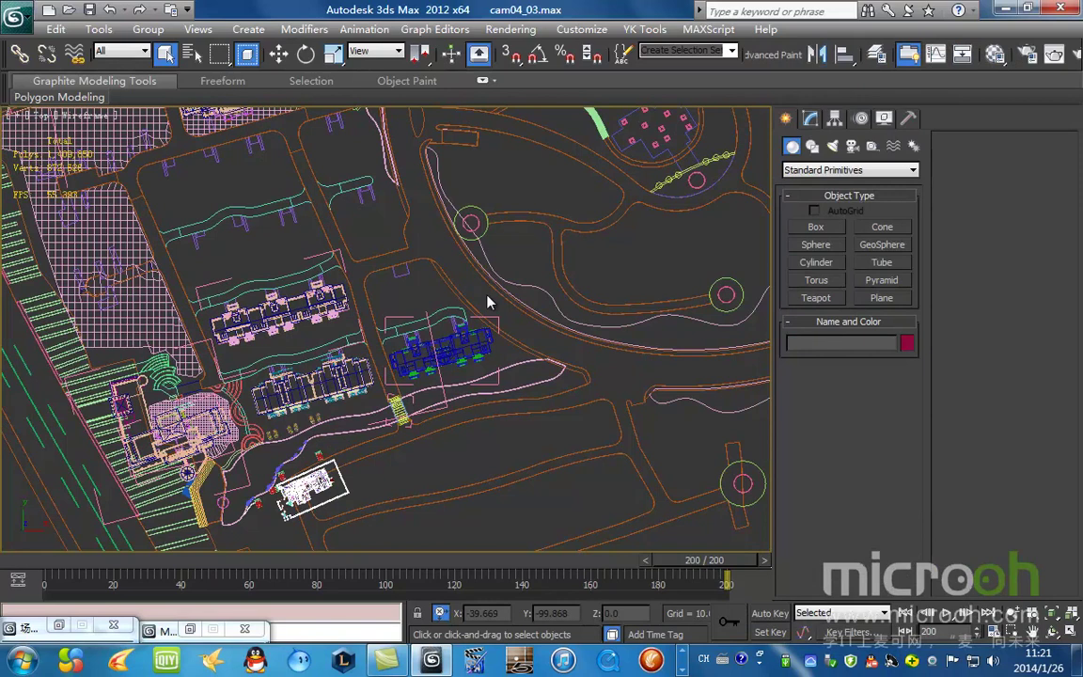
pyautogui.hotkey('shift', 's')
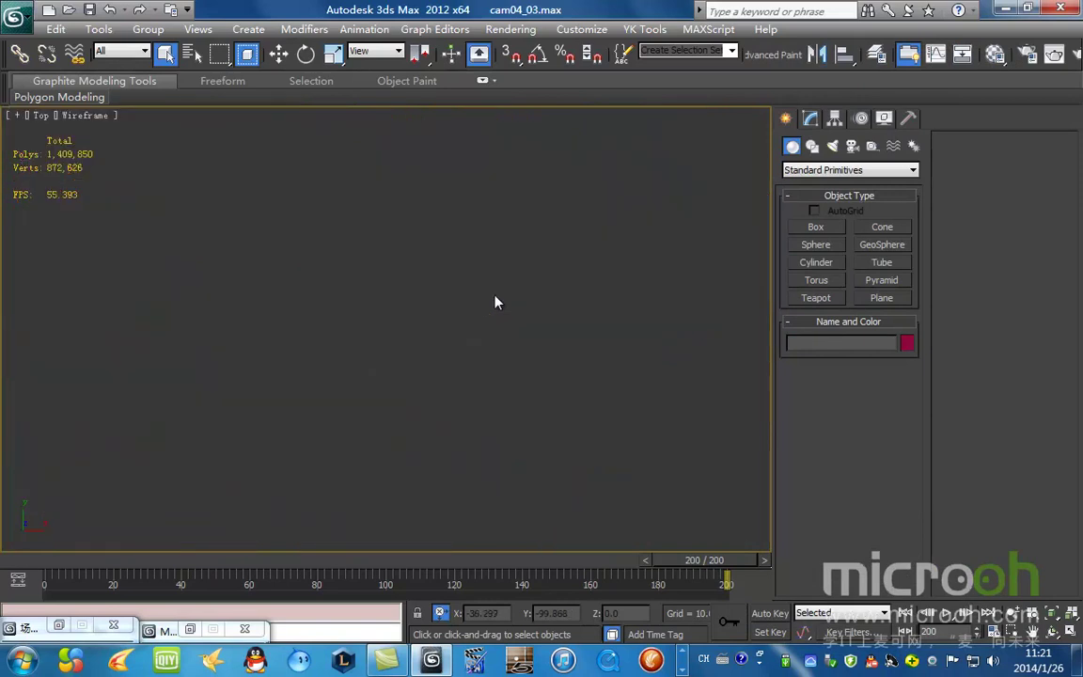
pyautogui.click(885, 121)
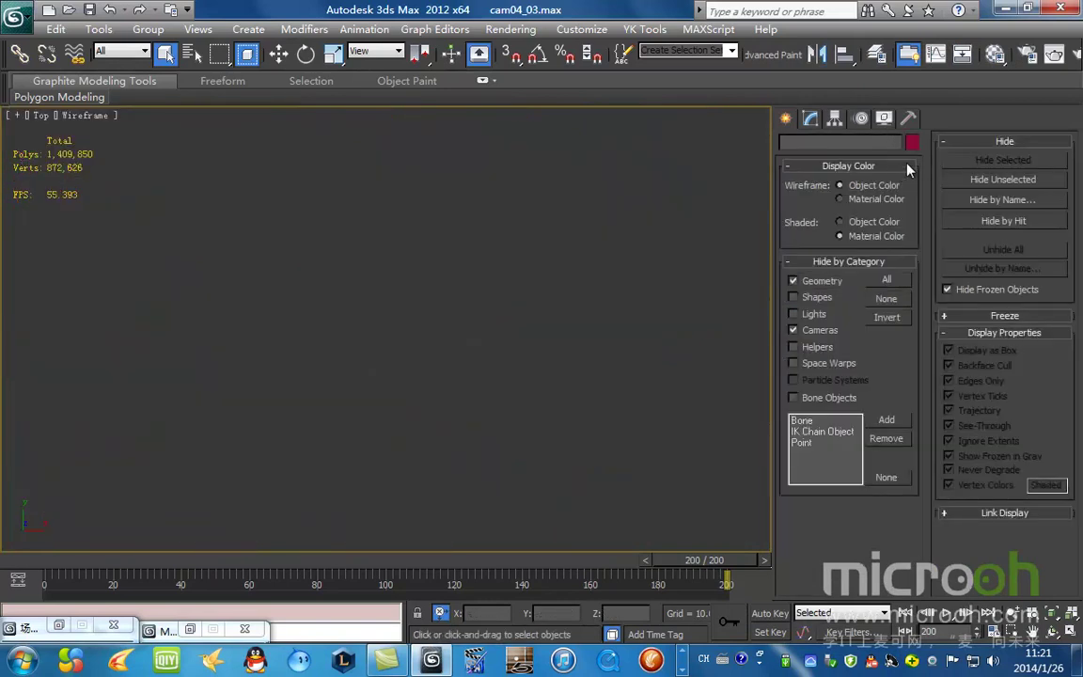
pyautogui.click(794, 281)
pyautogui.rightClick(501, 282)
pyautogui.click(617, 231)
pyautogui.hotkey('shift', 'g')
pyautogui.hotkey('shift', 'g')
pyautogui.scroll(3, 333, 406)
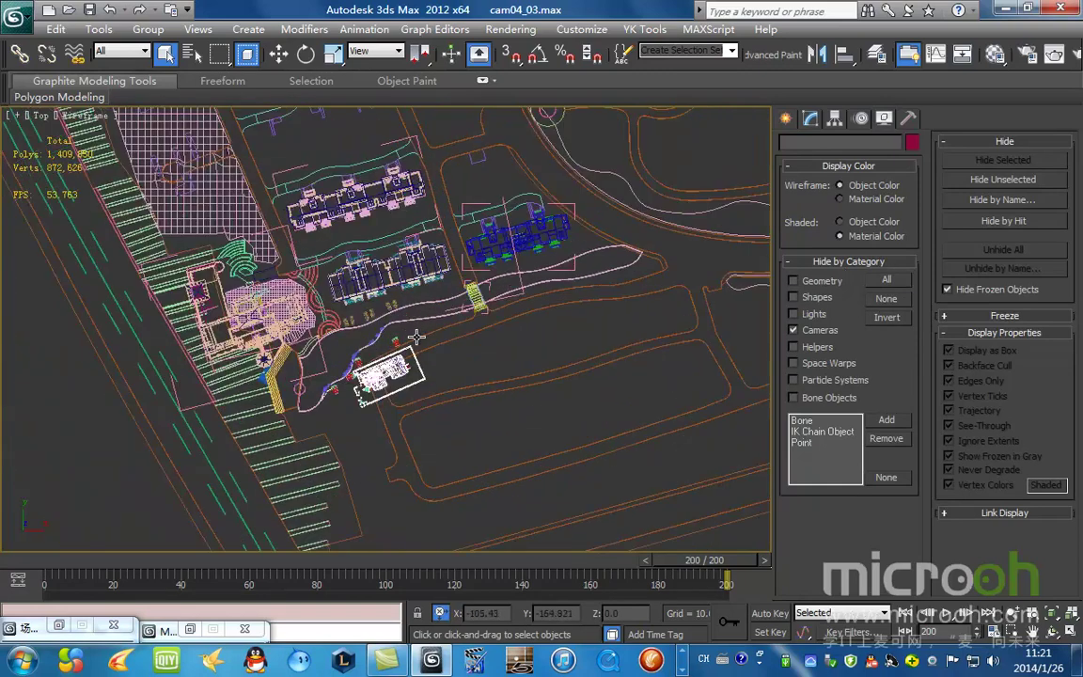
# - Select every object in the scene and centre all their pivots on the objects, affecting the pivots only
pyautogui.scroll(-8, 430, 367)
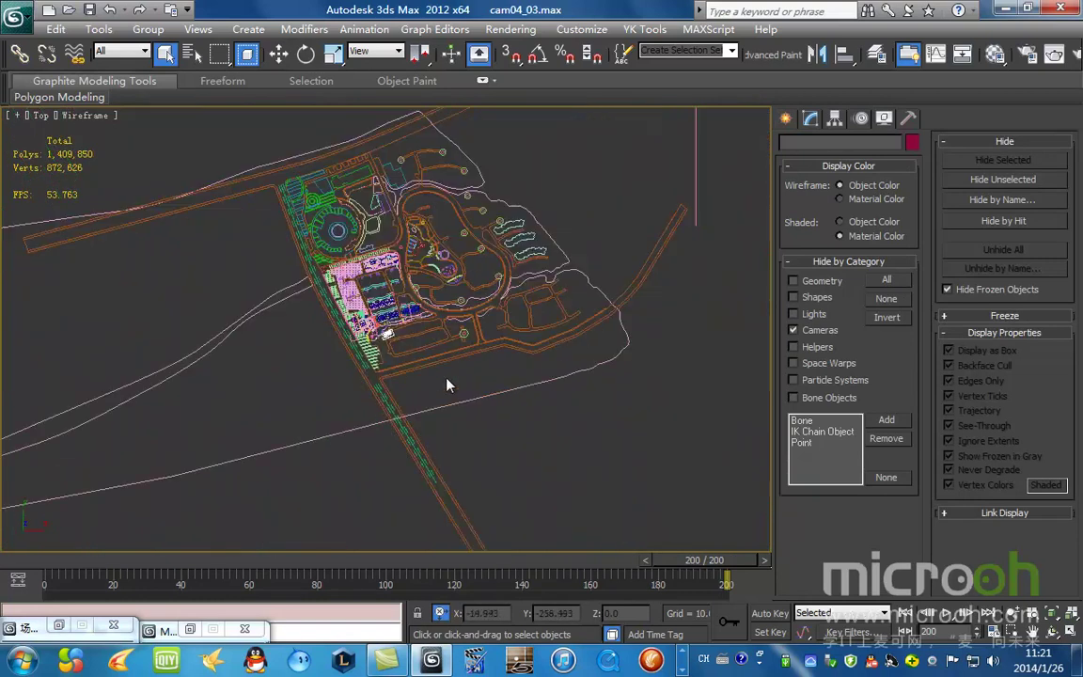
pyautogui.moveTo(504, 213); pyautogui.dragTo(465, 288, button='middle')
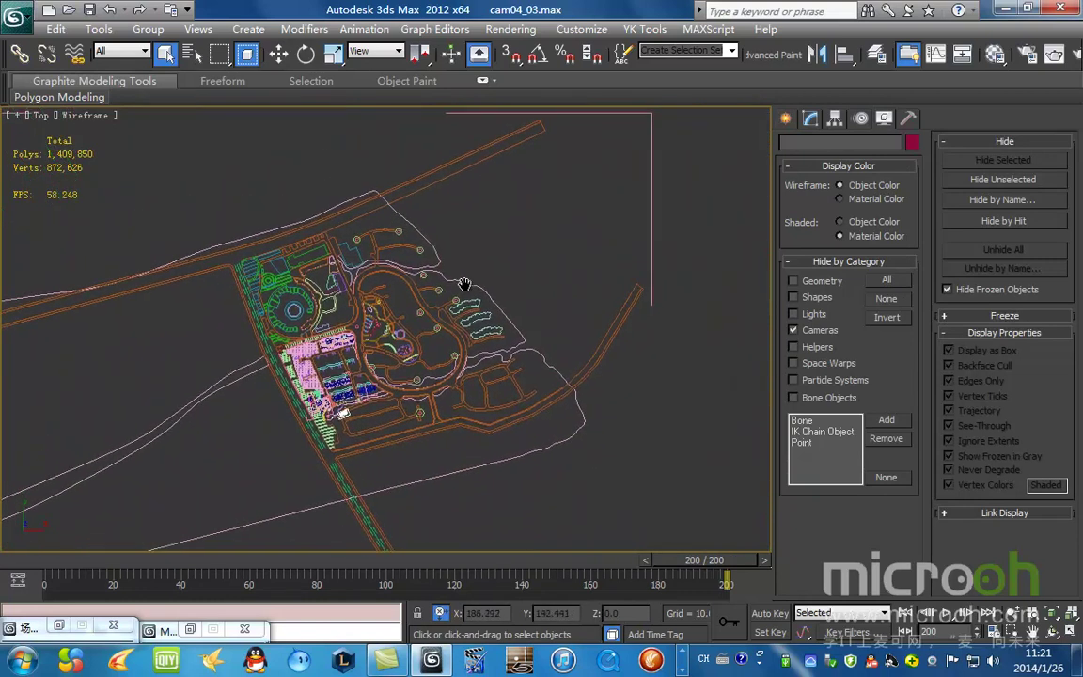
pyautogui.scroll(3, 445, 284)
pyautogui.moveTo(519, 314); pyautogui.dragTo(516, 282, button='middle')
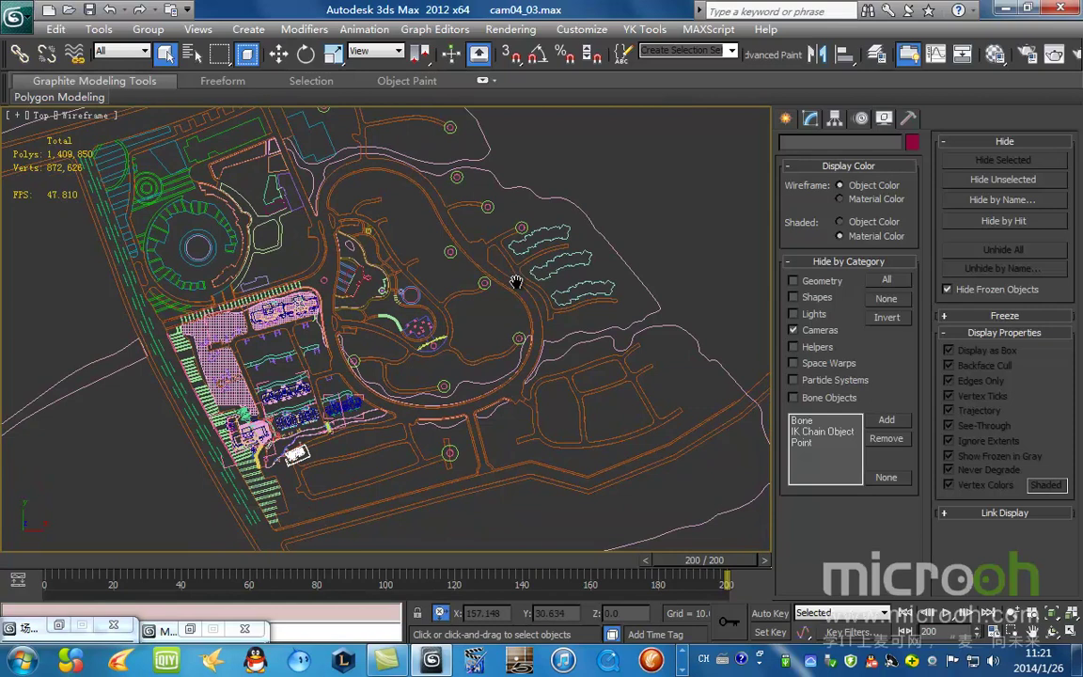
pyautogui.moveTo(606, 199)
pyautogui.mouseDown(button='middle')
pyautogui.moveTo(652, 249)
pyautogui.moveTo(612, 205)
pyautogui.mouseUp(button='middle')
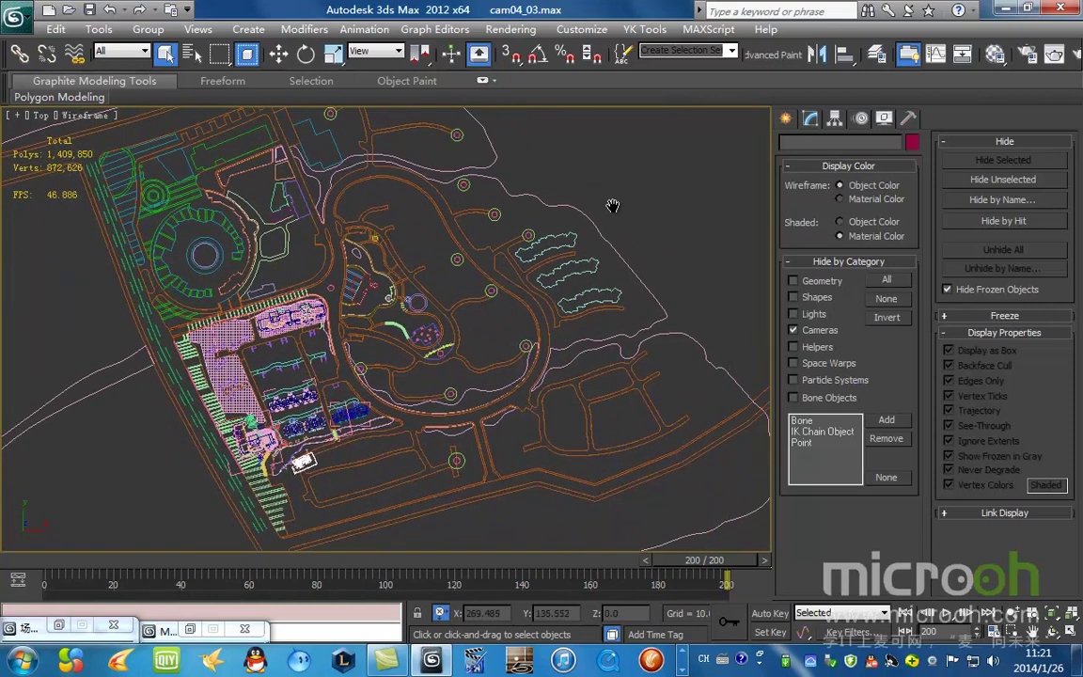
pyautogui.hotkey('ctrl', 'a')
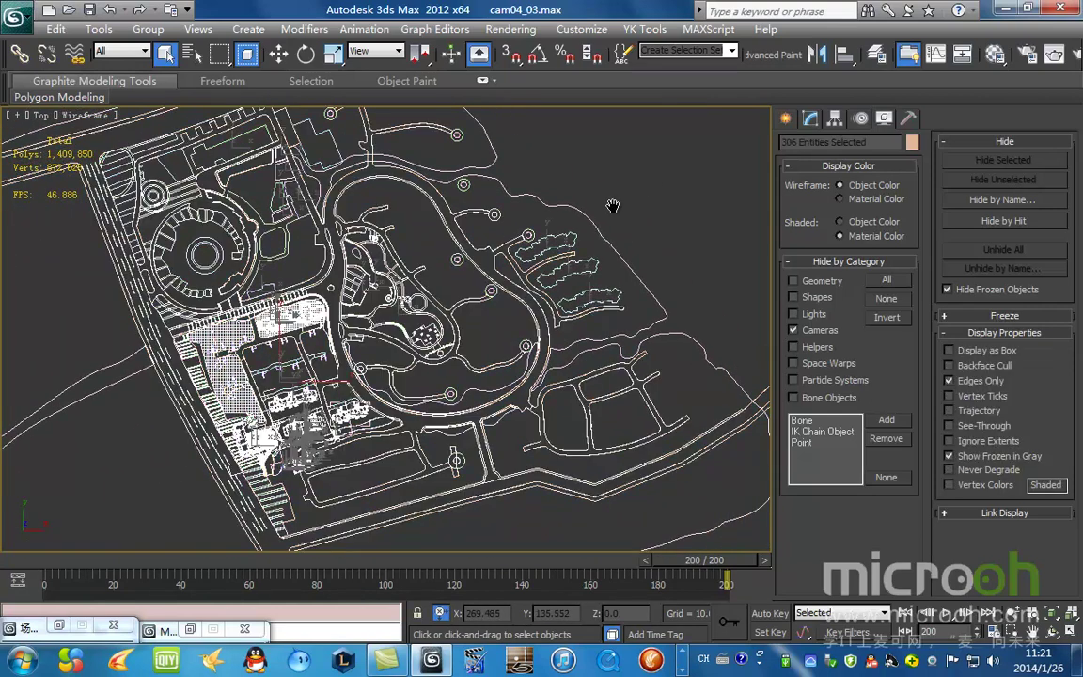
pyautogui.click(835, 120)
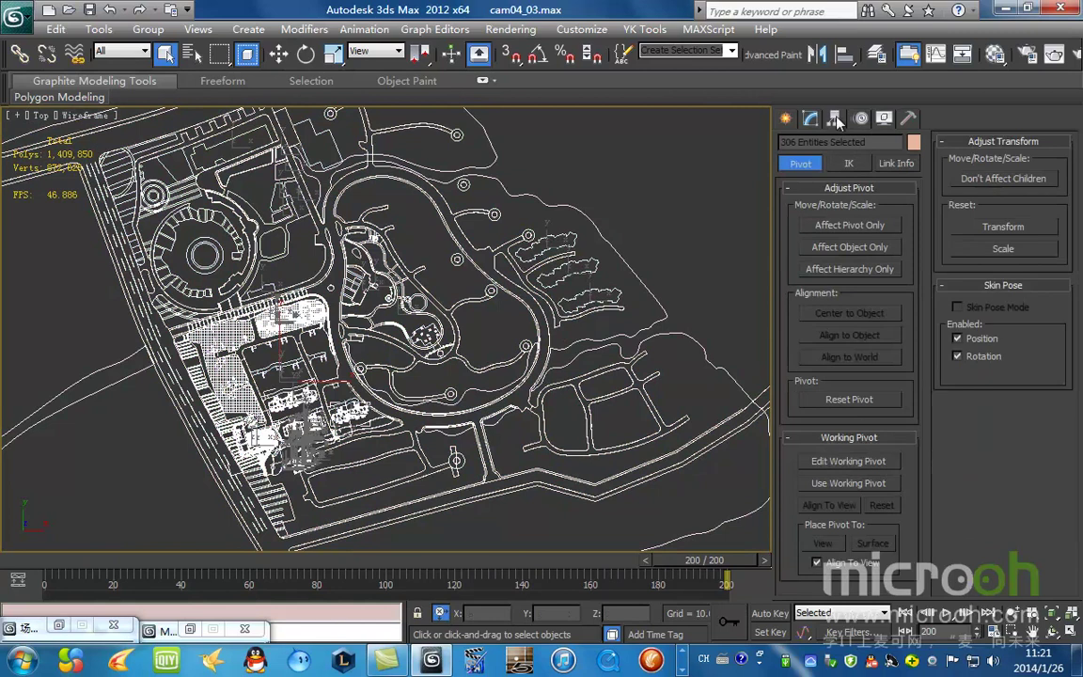
pyautogui.click(861, 318)
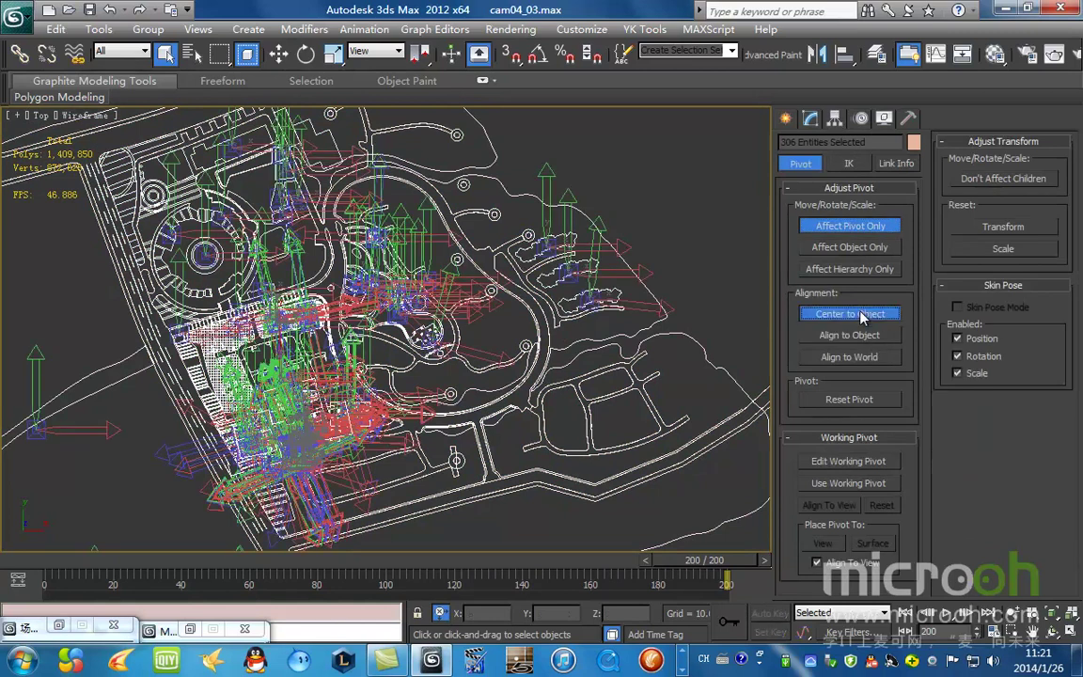
pyautogui.click(786, 119)
pyautogui.click(630, 203)
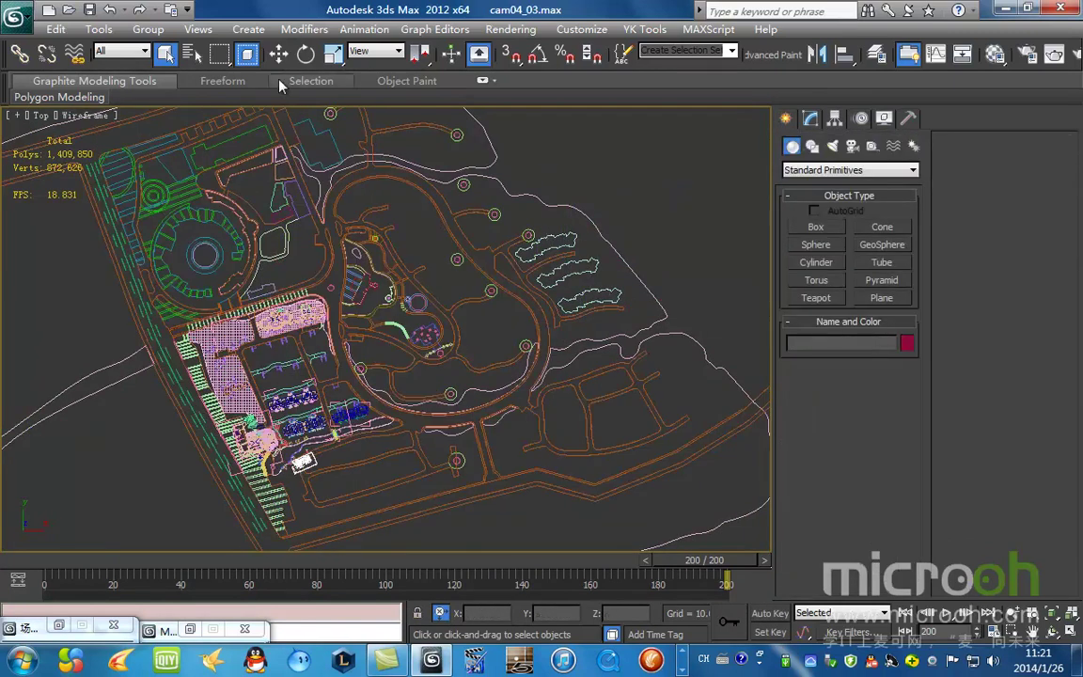
# - Select a single shape in the middle of the site for moving to check its pivot position, and deselect it
pyautogui.click(279, 54)
pyautogui.click(439, 261)
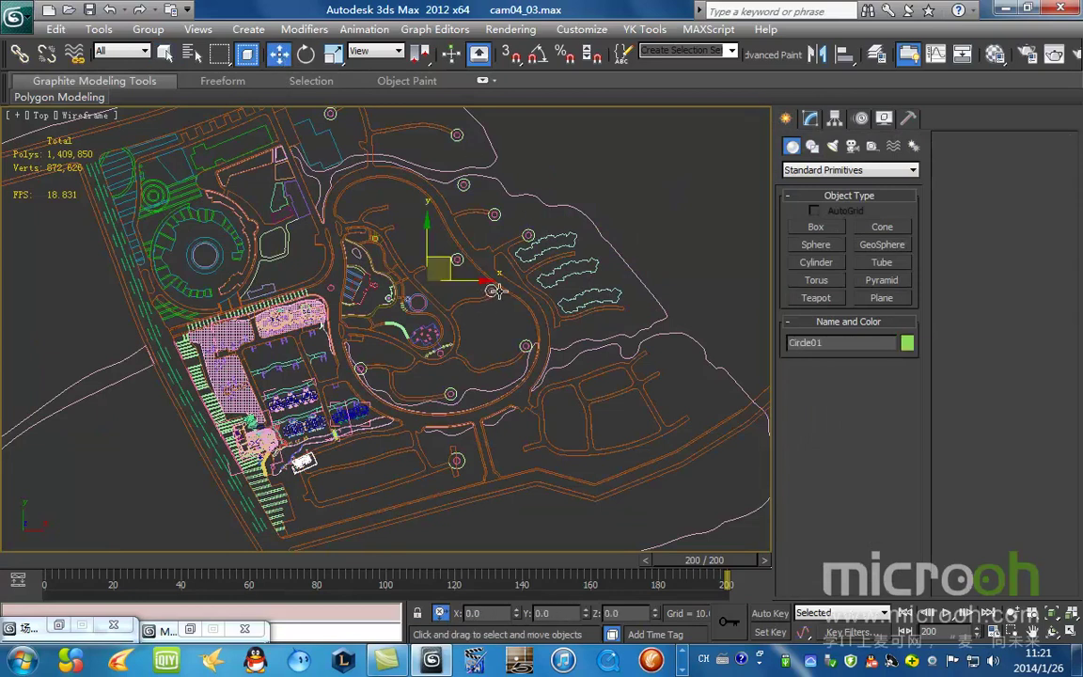
pyautogui.click(648, 215)
# - Examine the apartment blocks, red river area, parked cars and villa in a shaded orthographic view
pyautogui.scroll(-4, 398, 291)
pyautogui.keyDown('alt'); pyautogui.moveTo(346, 324); pyautogui.dragTo(436, 260, button='middle'); pyautogui.keyUp('alt')
pyautogui.scroll(6, 370, 344)
pyautogui.scroll(10, 343, 463)
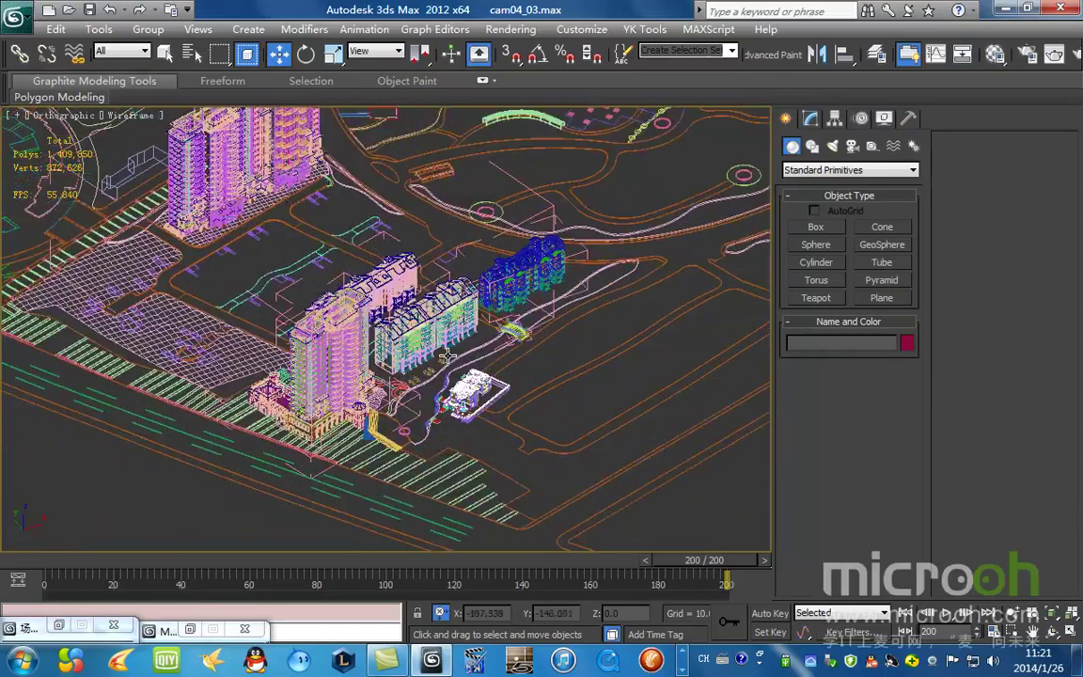
pyautogui.press('F3')
pyautogui.moveTo(529, 419); pyautogui.dragTo(441, 266, button='middle')
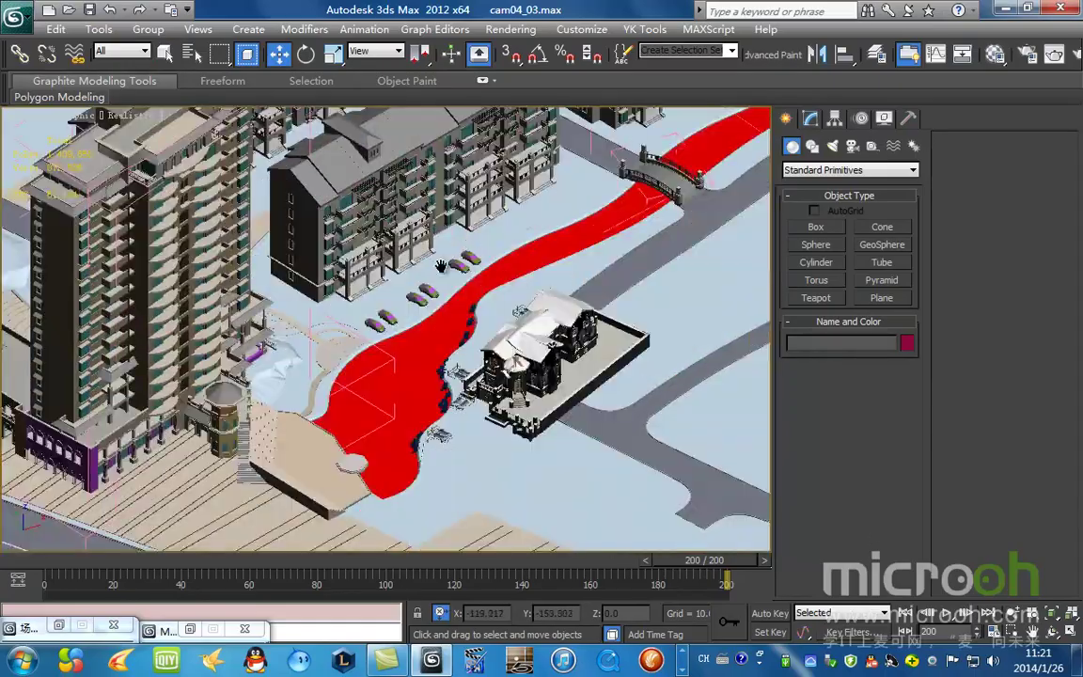
pyautogui.keyDown('alt'); pyautogui.moveTo(457, 321); pyautogui.dragTo(451, 295, button='middle'); pyautogui.keyUp('alt')
pyautogui.scroll(8, 430, 230)
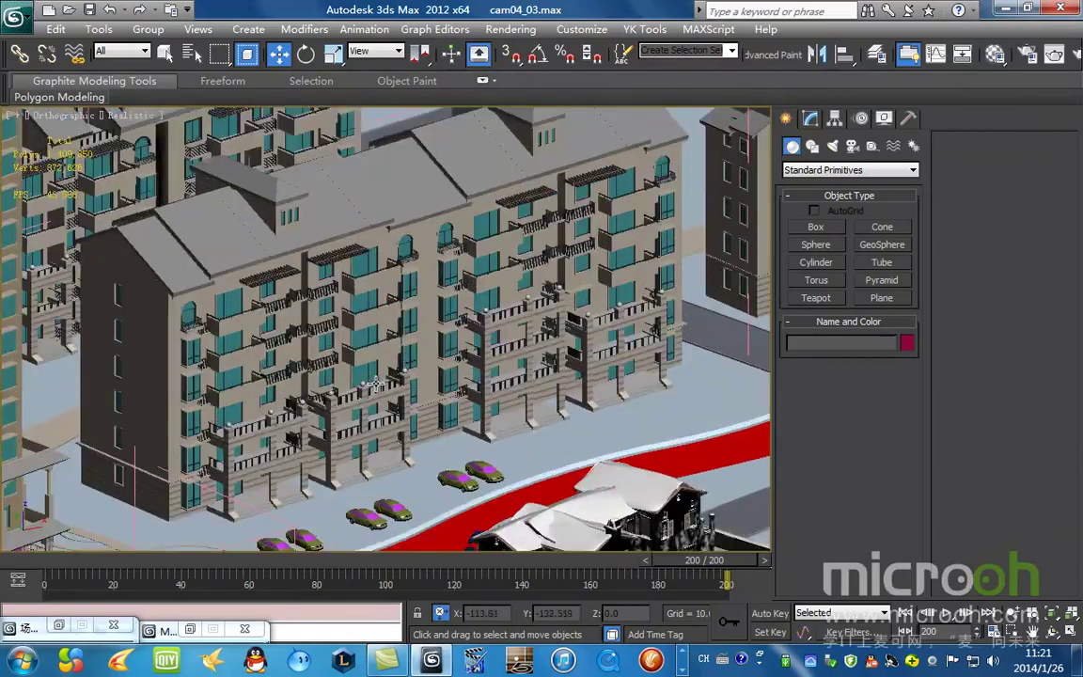
pyautogui.moveTo(429, 229); pyautogui.dragTo(424, 277, button='middle')
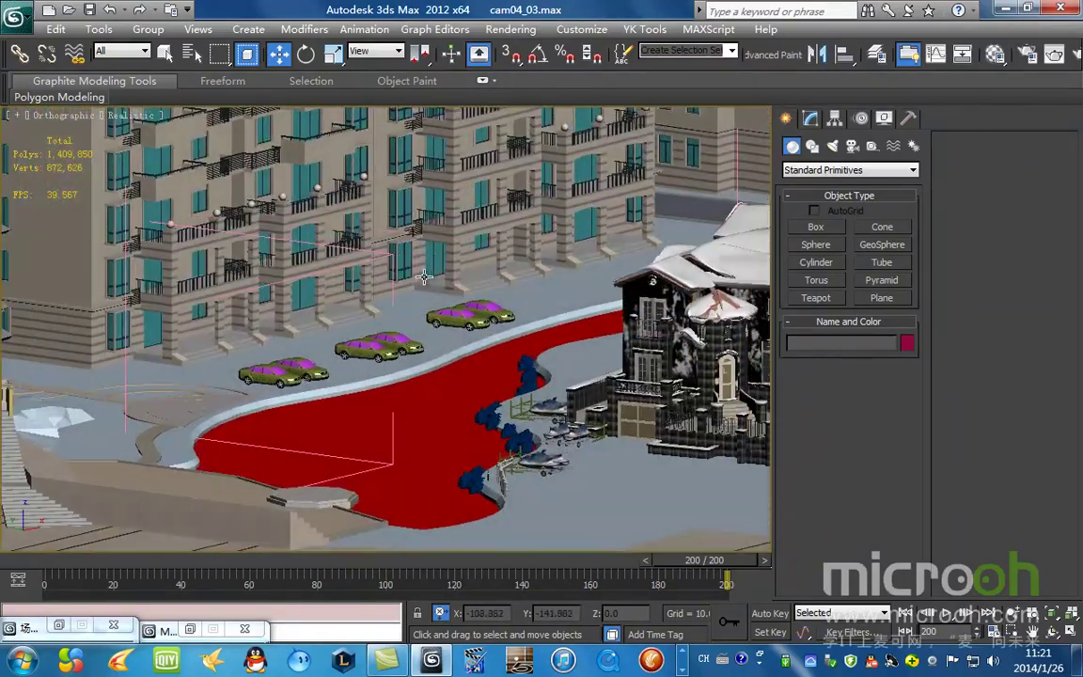
# - Display the scene through Camera04, activate the Move tool and limit the selection filter to Lights
pyautogui.press('c')
pyautogui.moveTo(13, 562); pyautogui.dragTo(743, 643)
pyautogui.press('w')
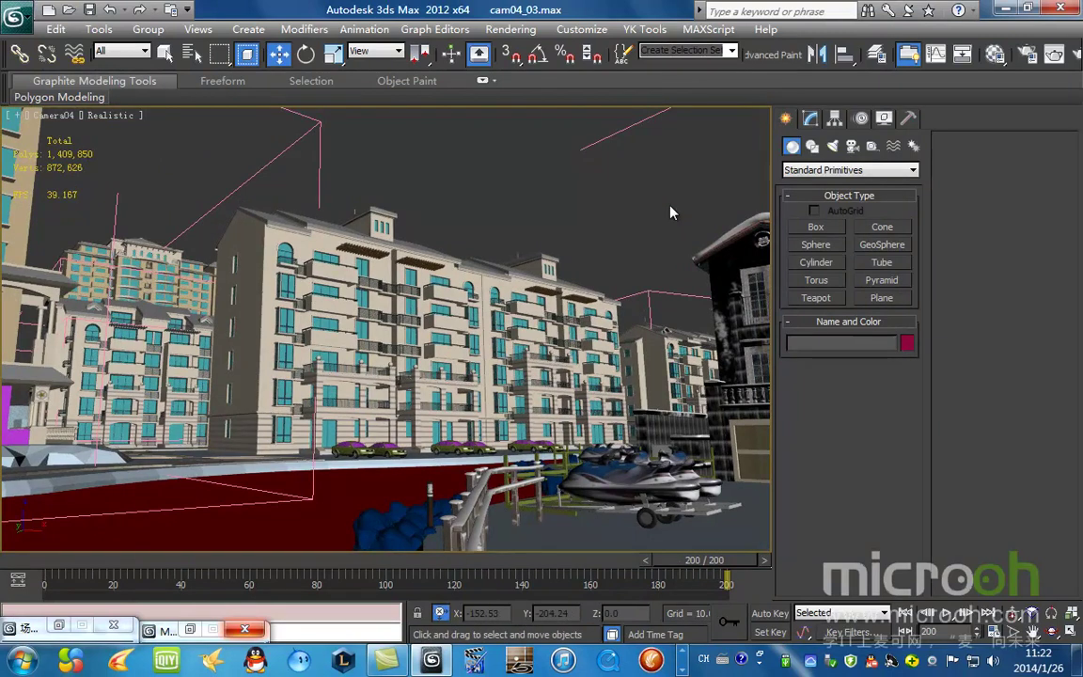
pyautogui.click(122, 51)
pyautogui.click(111, 93)
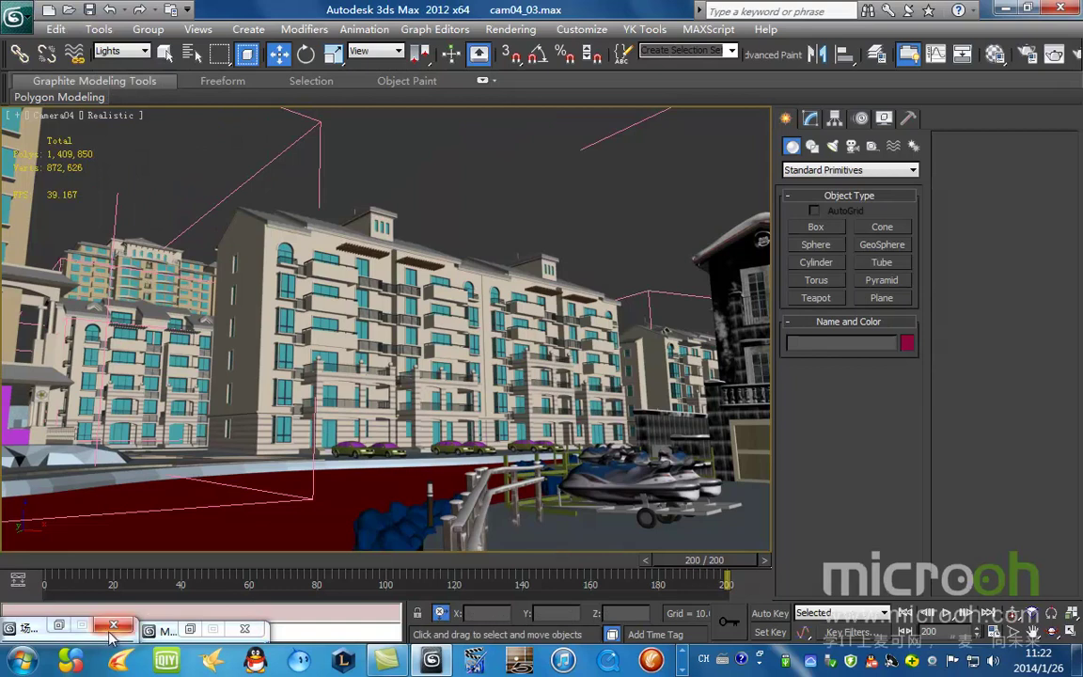
# - Switch to the 360安全浏览器 browser and open Baidu's image search
pyautogui.click(16, 664)
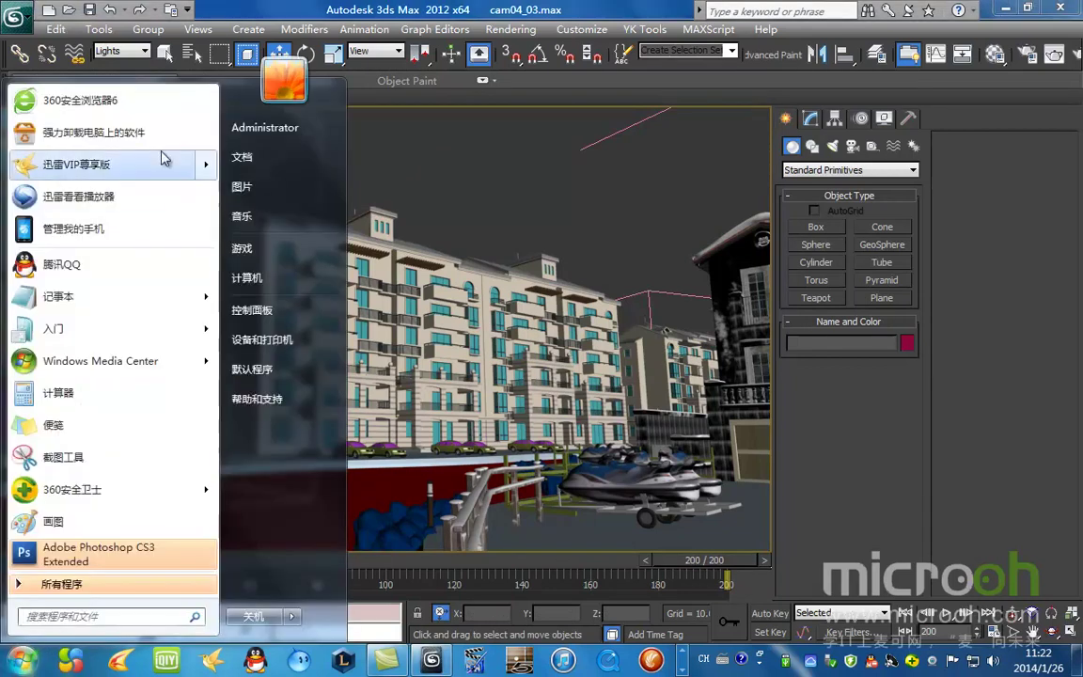
pyautogui.click(132, 100)
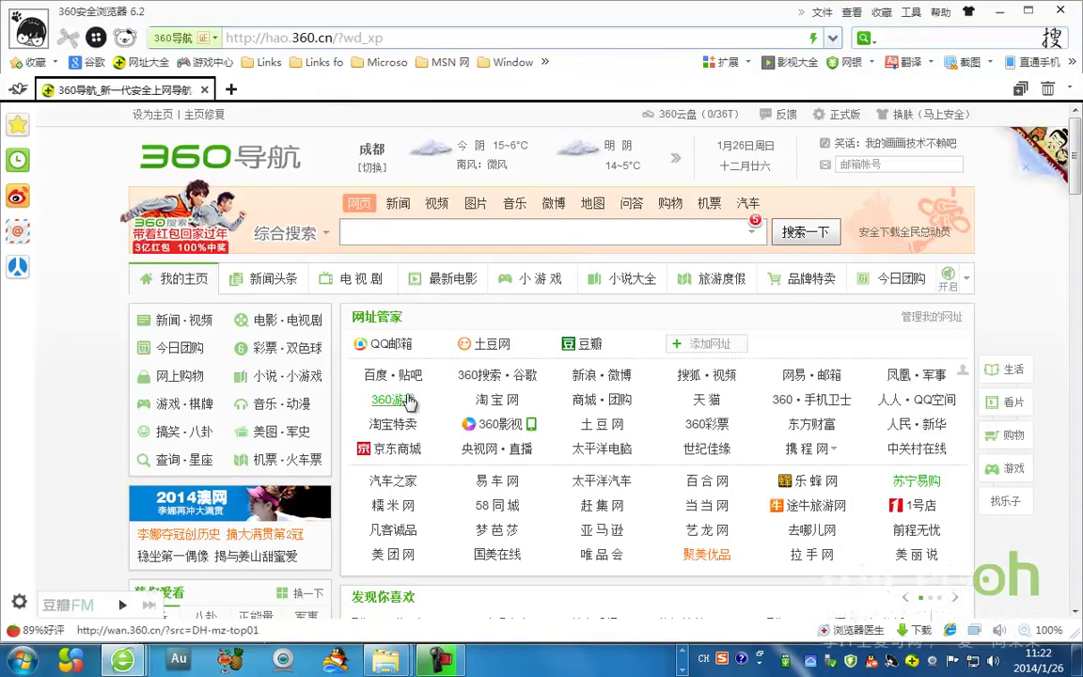
pyautogui.click(381, 374)
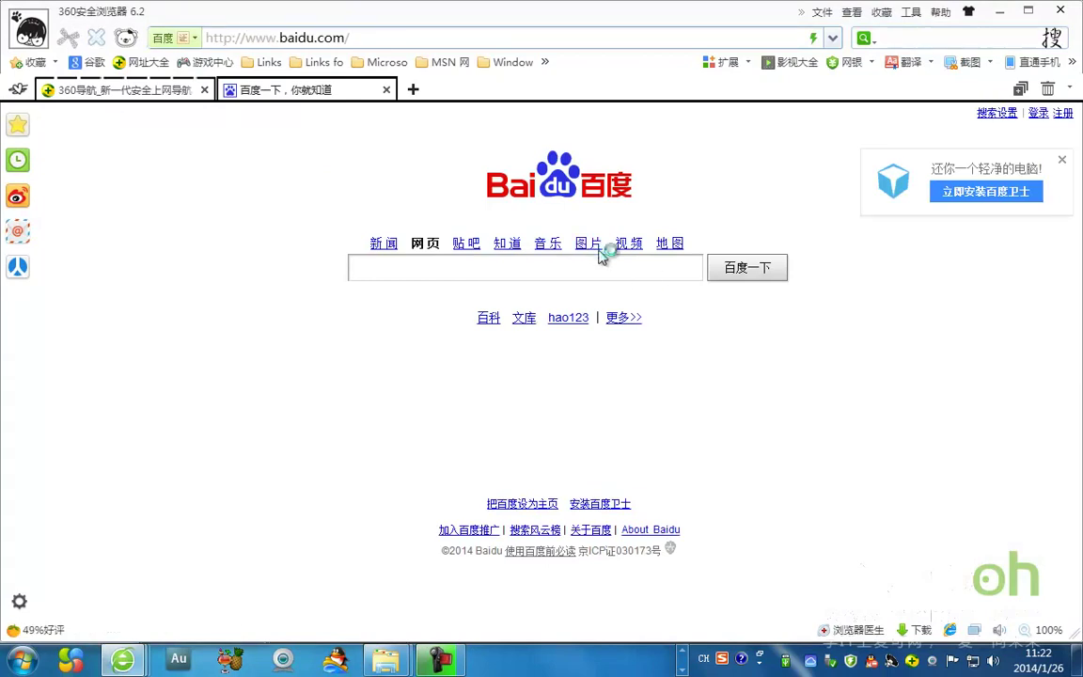
pyautogui.click(588, 243)
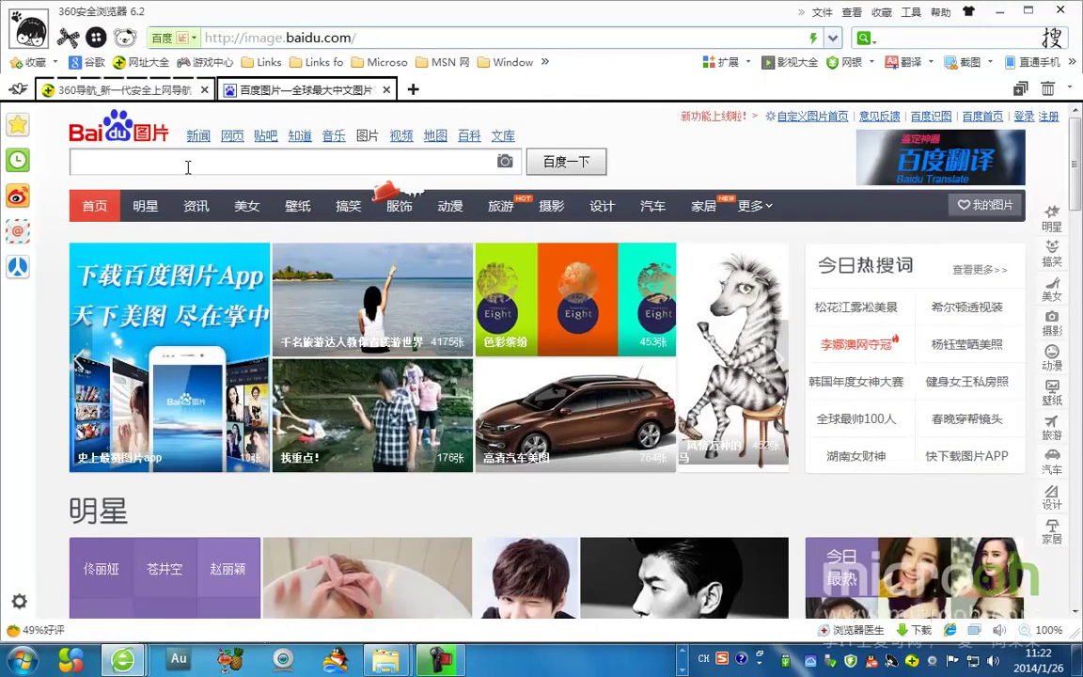
# - Search Baidu images for 冬季雪景
pyautogui.write('dongji')
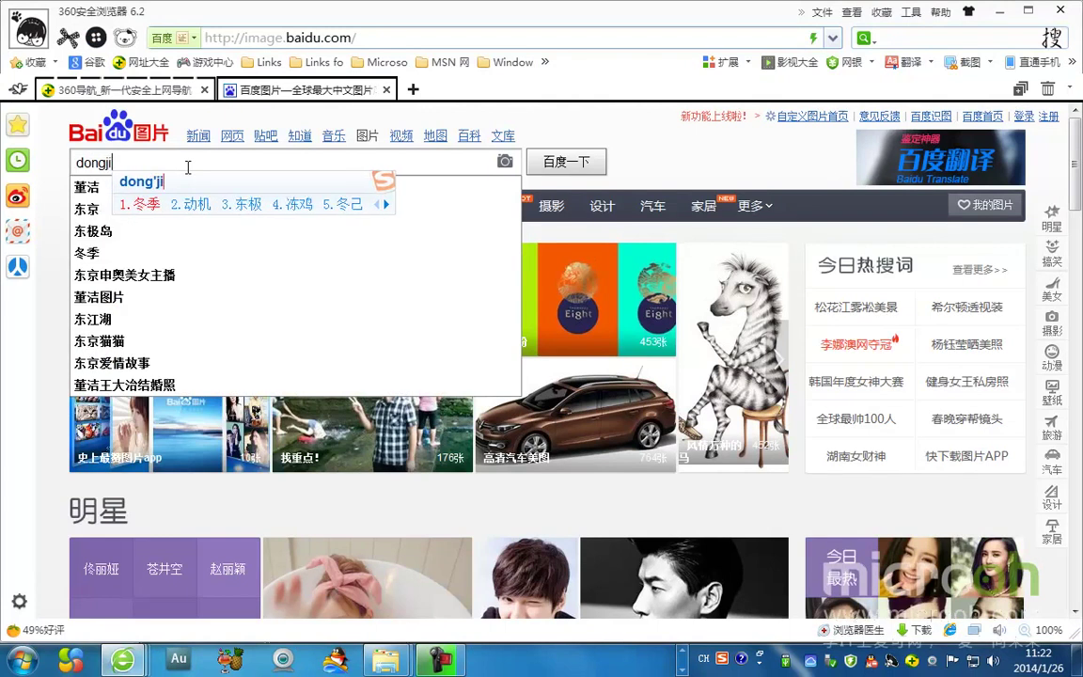
pyautogui.press('space')
pyautogui.write('xuejingh')
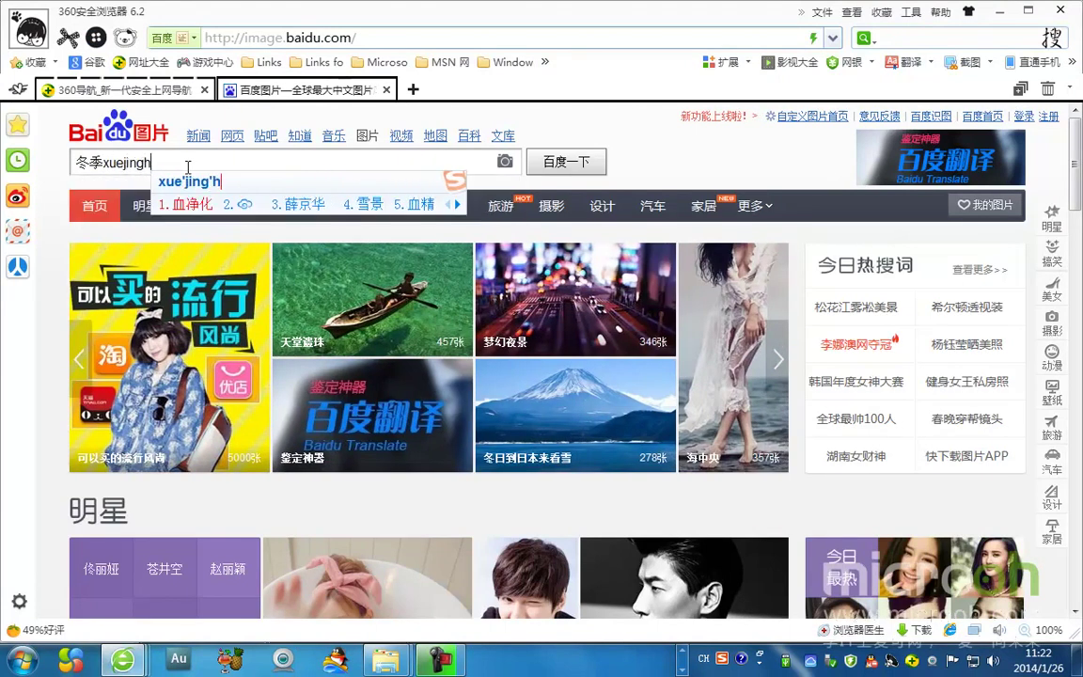
pyautogui.press('BackSpace')
pyautogui.press('BackSpace')
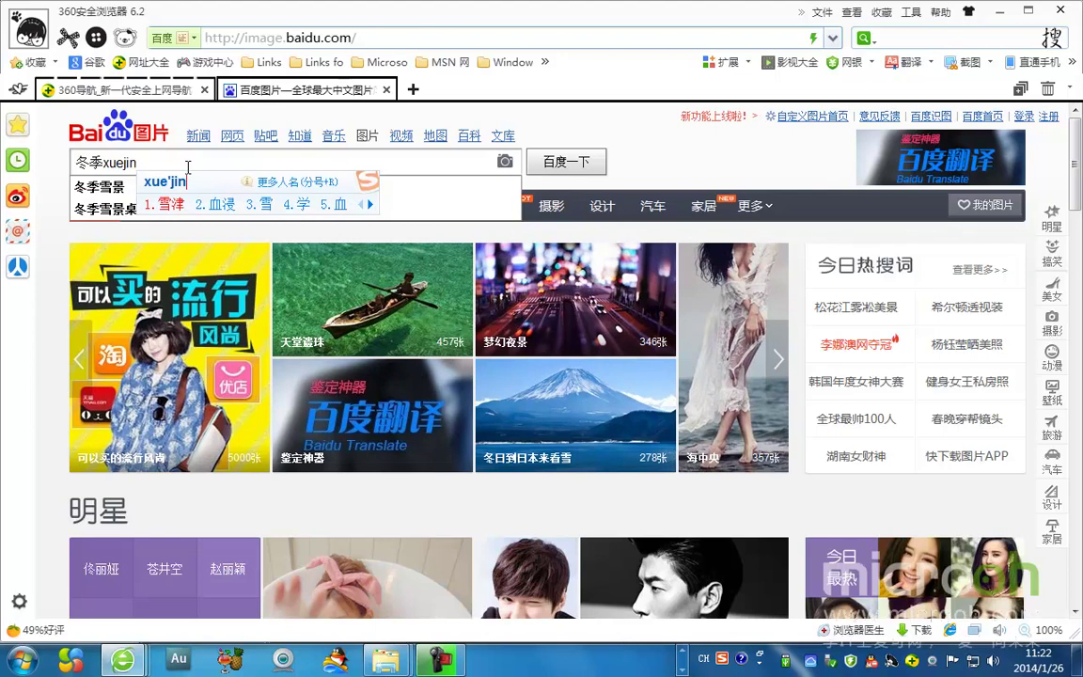
pyautogui.write('g')
pyautogui.press('space')
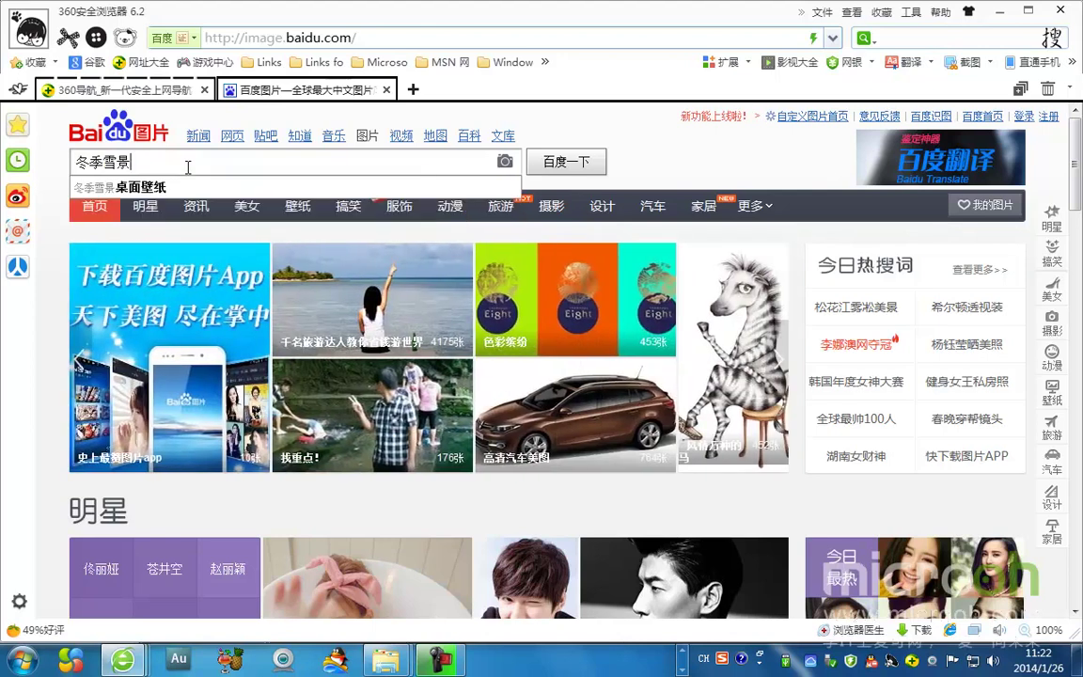
pyautogui.press('Return')
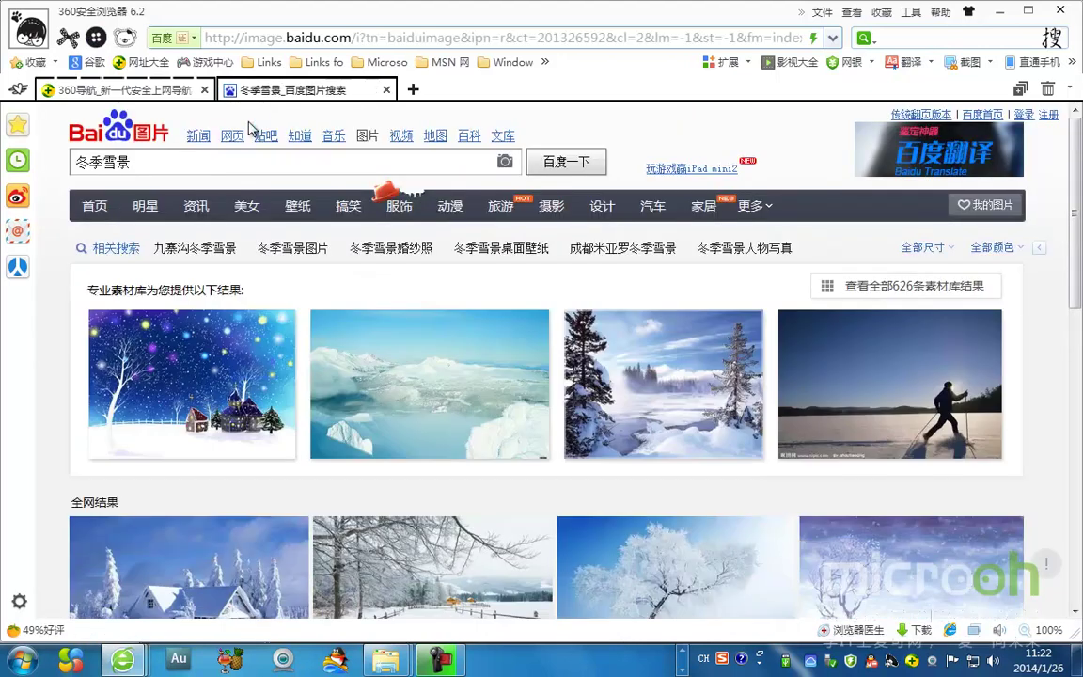
# - Examine the 冬季雪景 image results for how snow looks on ground, trees, roofs and mountains
pyautogui.scroll(-3, 346, 184)
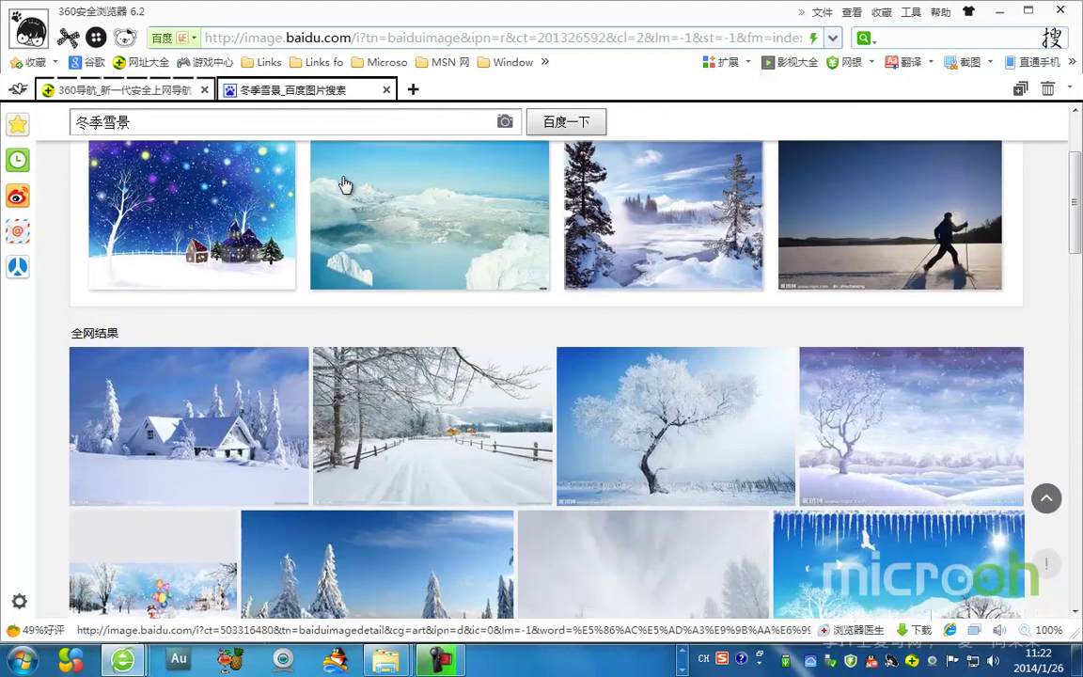
pyautogui.scroll(-1, 344, 184)
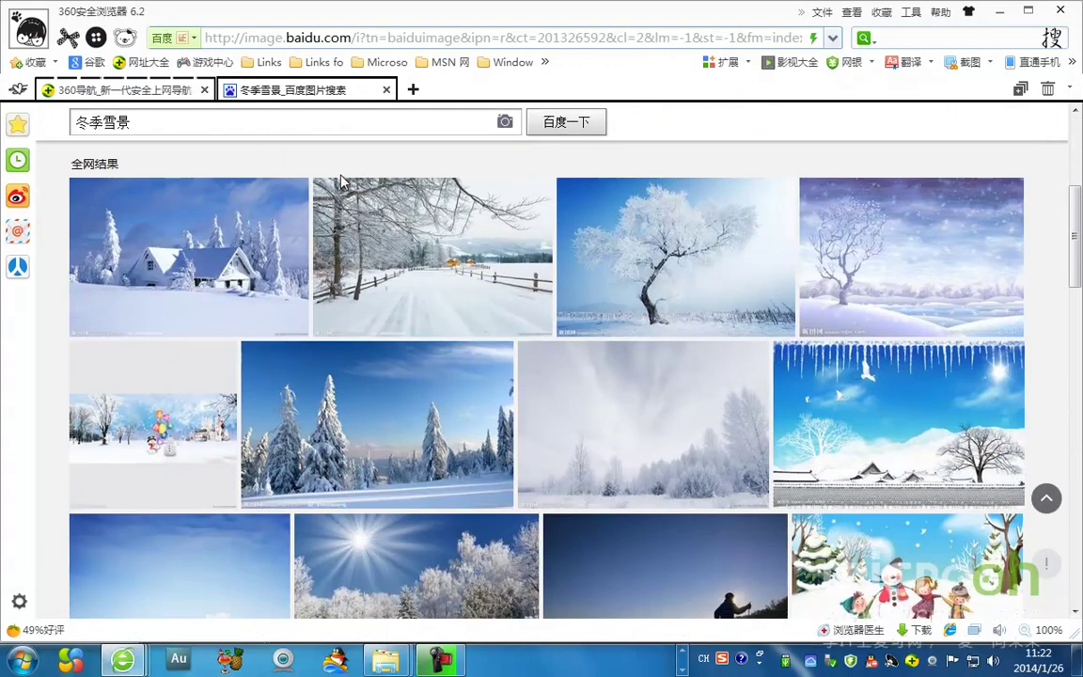
pyautogui.scroll(-2, 341, 181)
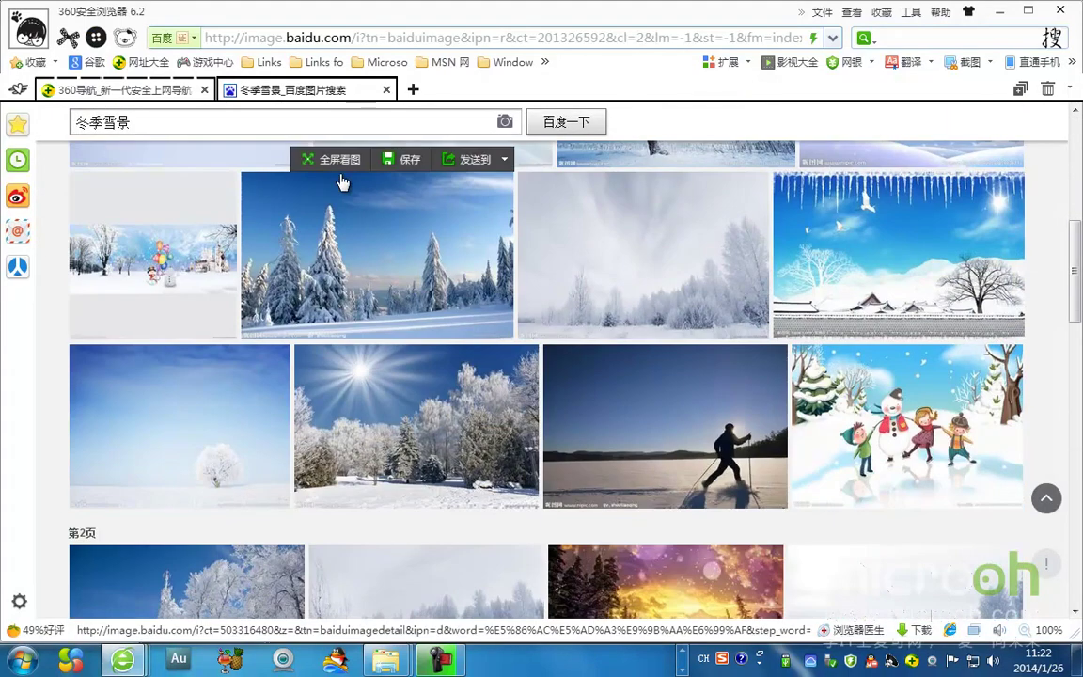
pyautogui.scroll(-1, 342, 180)
pyautogui.scroll(-3, 342, 181)
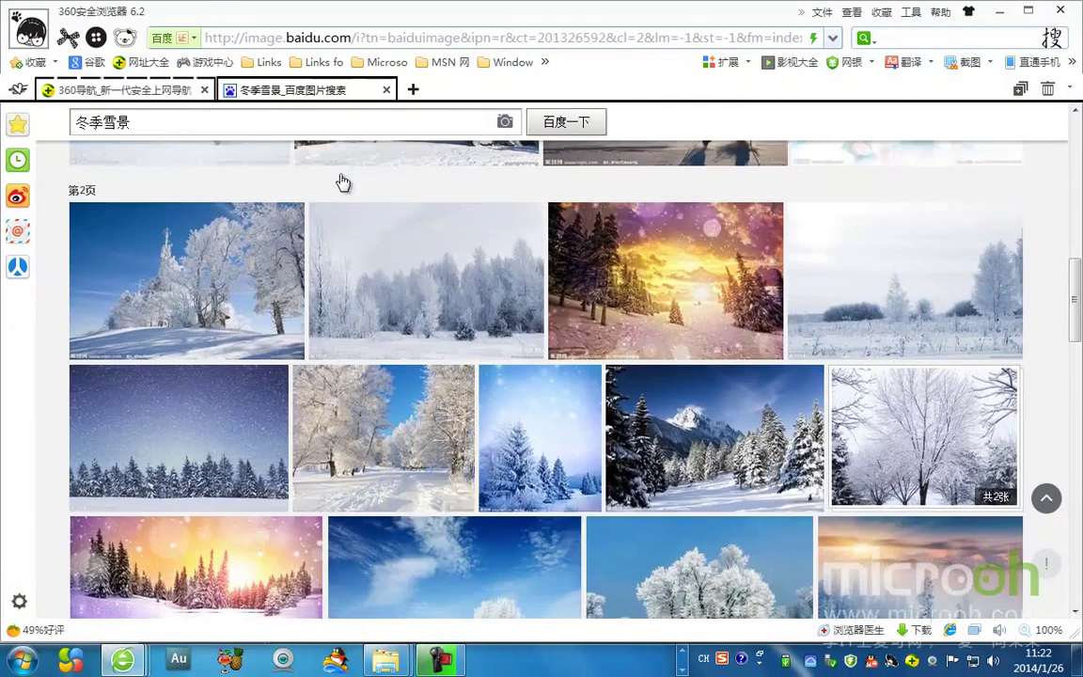
pyautogui.scroll(-3, 341, 180)
pyautogui.scroll(1, 341, 180)
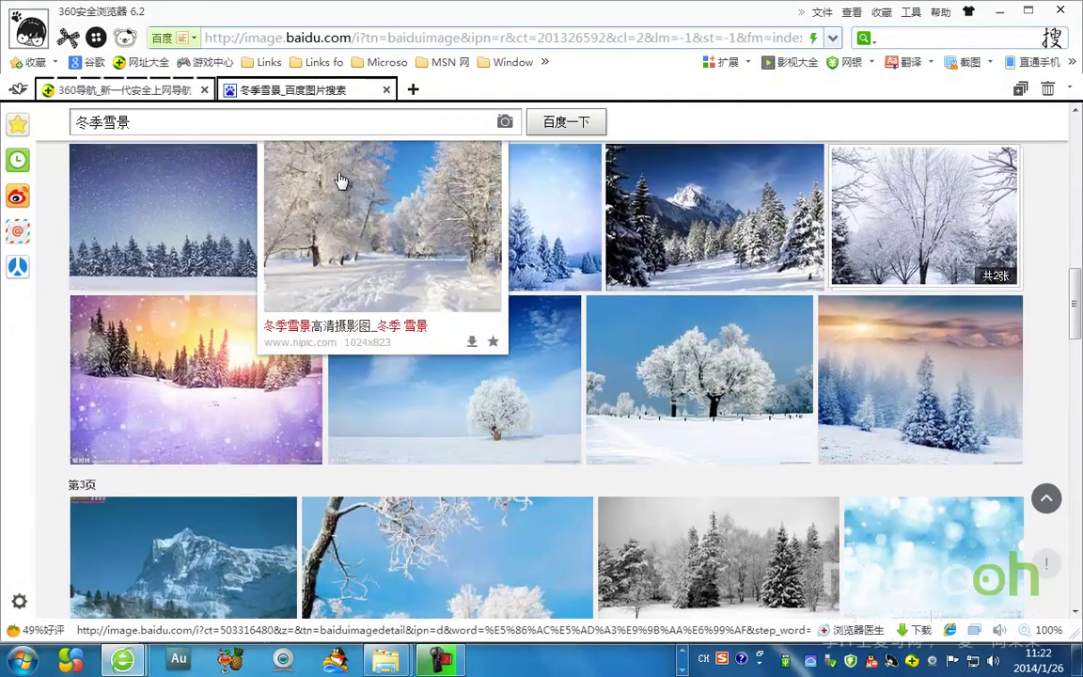
pyautogui.scroll(-2, 622, 270)
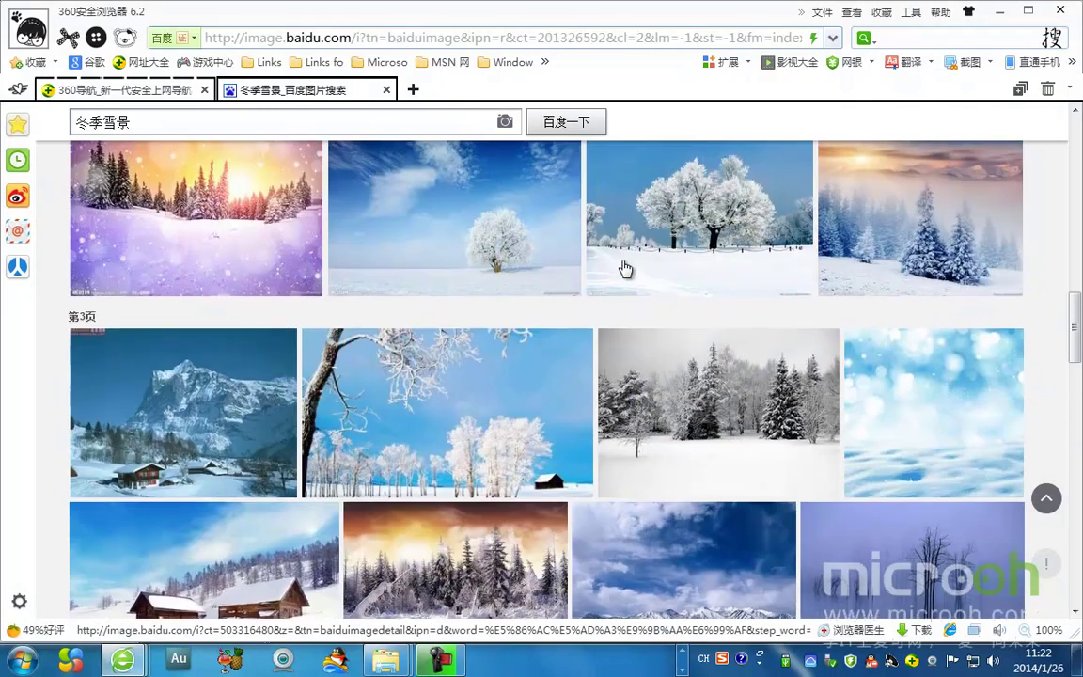
pyautogui.scroll(-1, 571, 268)
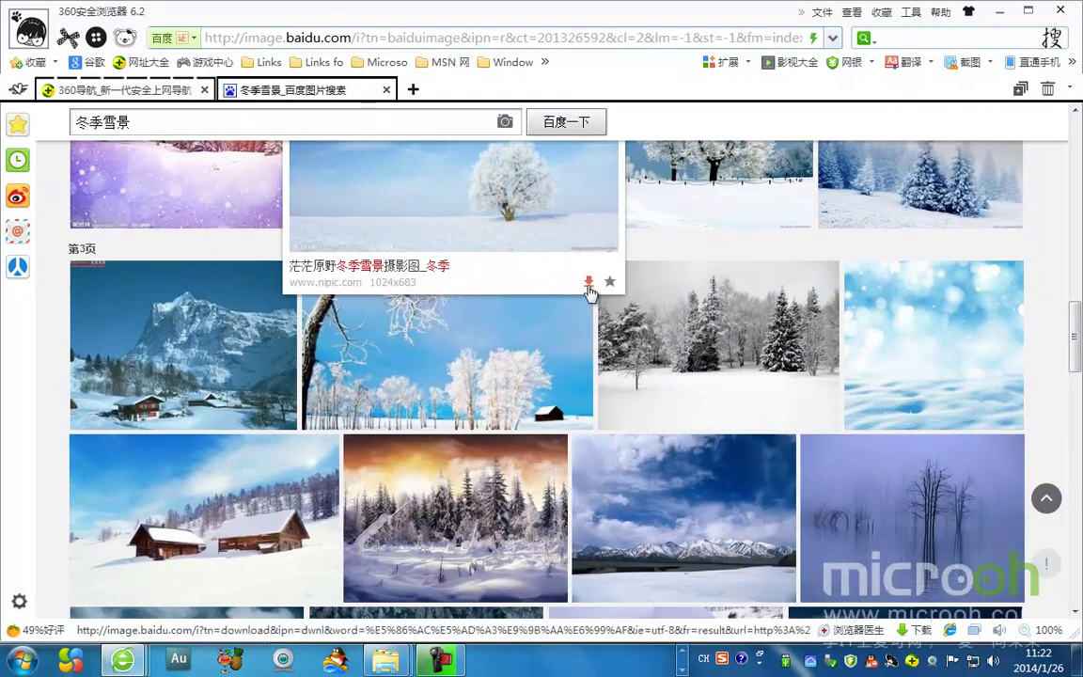
pyautogui.scroll(-3, 580, 282)
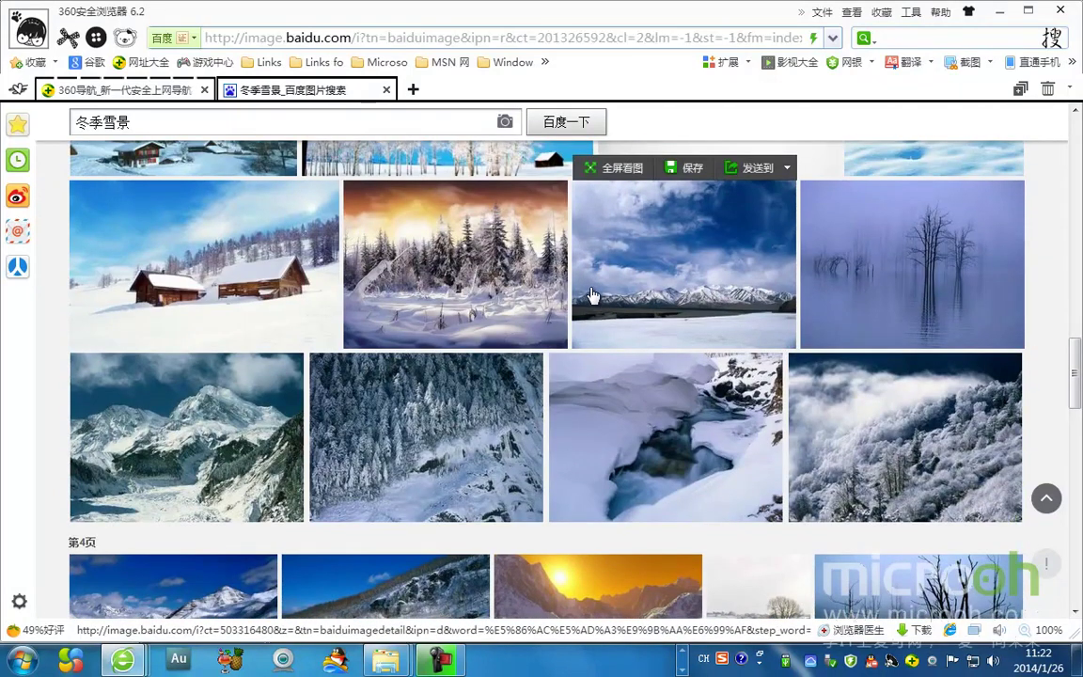
pyautogui.scroll(-3, 593, 296)
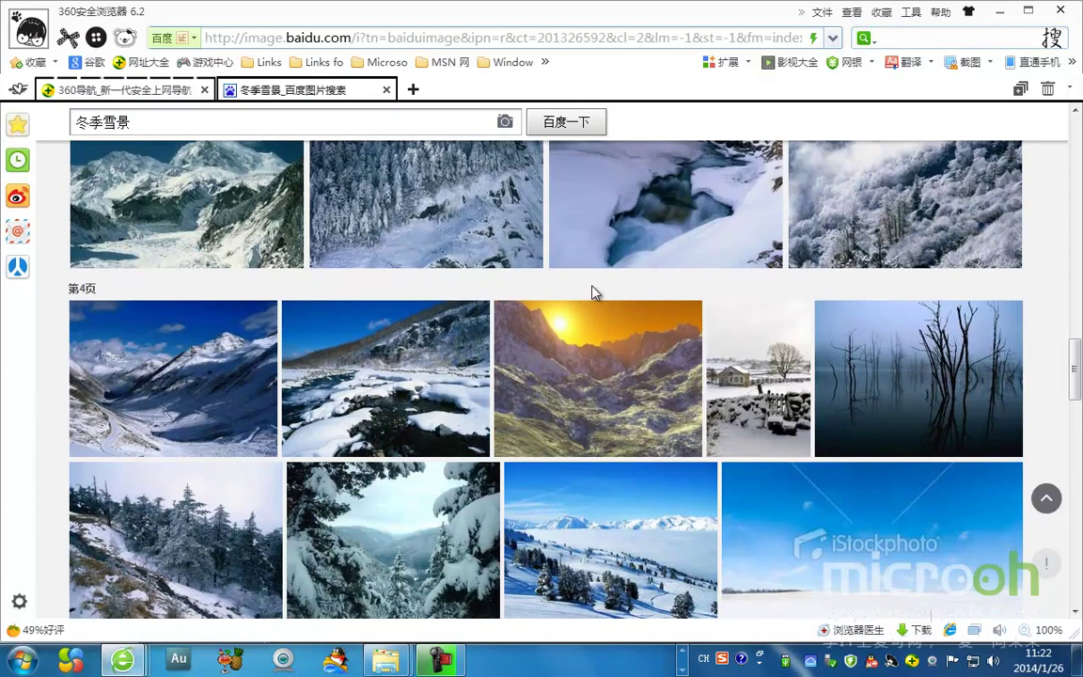
pyautogui.scroll(-2, 593, 293)
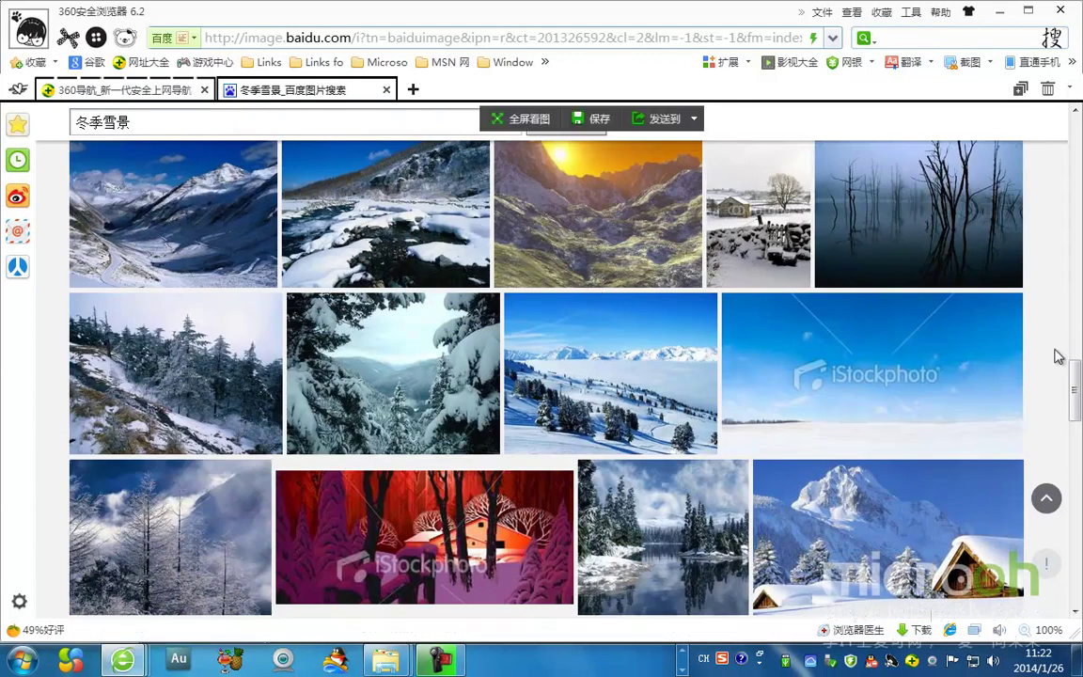
# - Switch the image results to the traditional paged version (传统翻页版本) and look through the first page
pyautogui.moveTo(1074, 375); pyautogui.dragTo(961, 155)
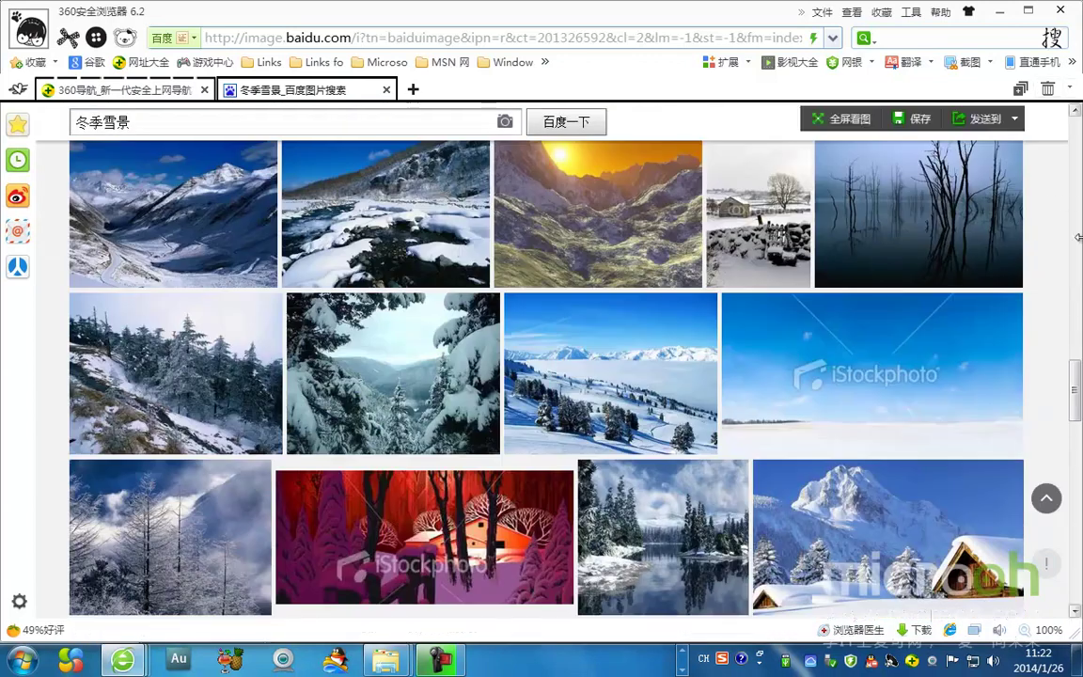
pyautogui.moveTo(1077, 393); pyautogui.dragTo(1076, 131)
pyautogui.click(951, 122)
pyautogui.scroll(-2, 564, 357)
pyautogui.scroll(-3, 720, 495)
pyautogui.scroll(1, 721, 496)
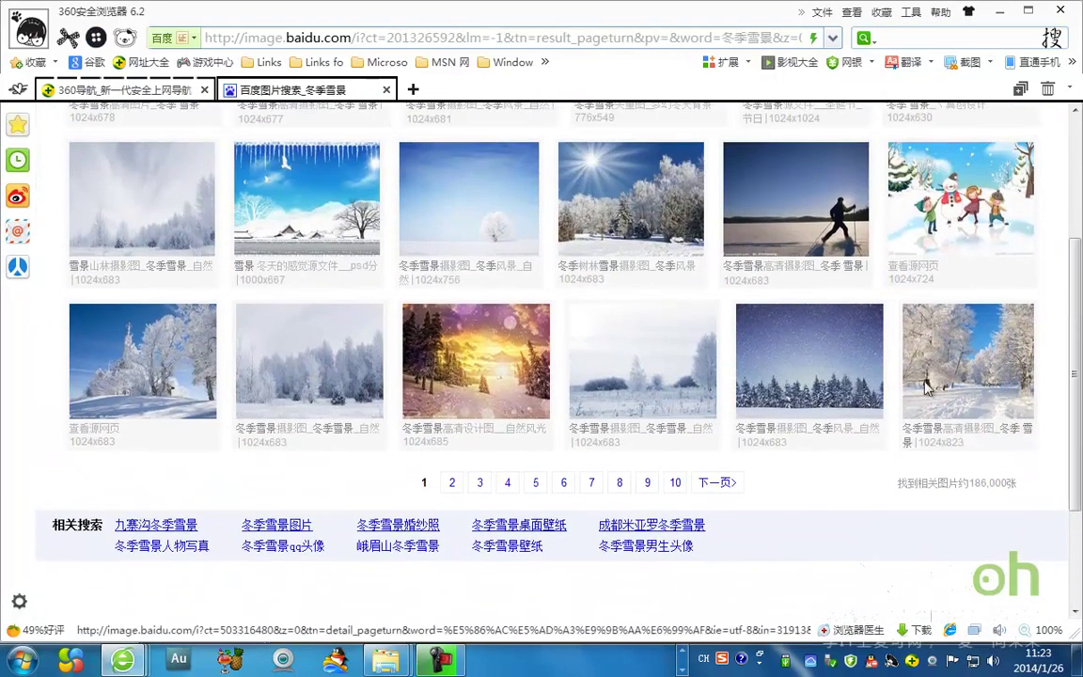
# - Go to the second page of results and open the snowy forest hillside picture in a separate tab
pyautogui.click(716, 484)
pyautogui.scroll(1, 721, 490)
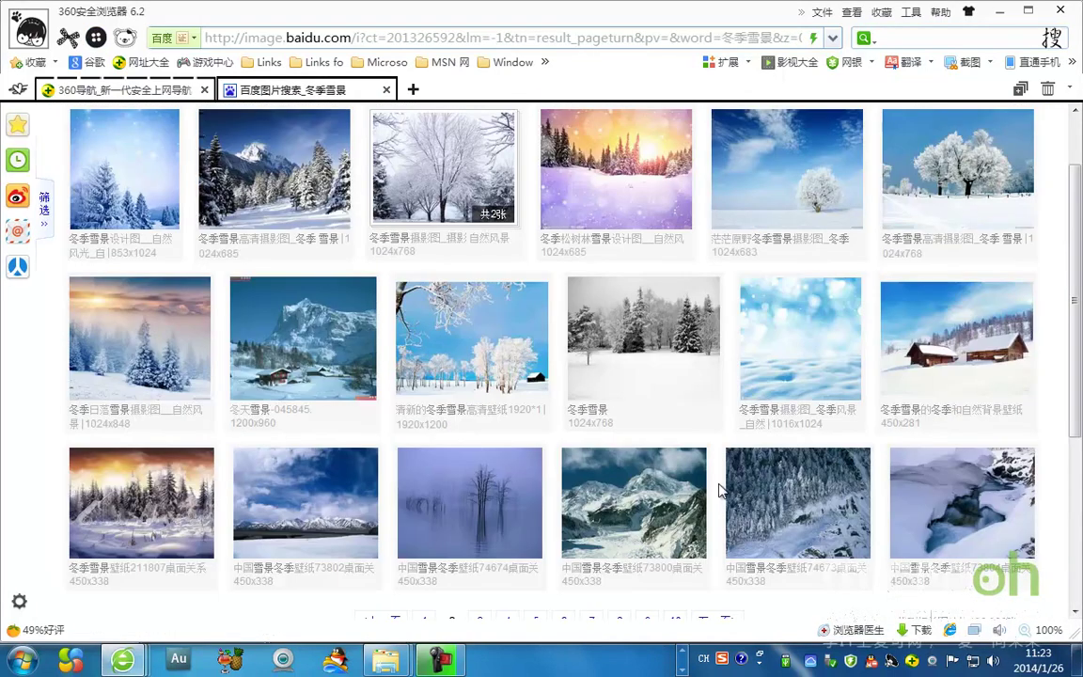
pyautogui.moveTo(592, 453)
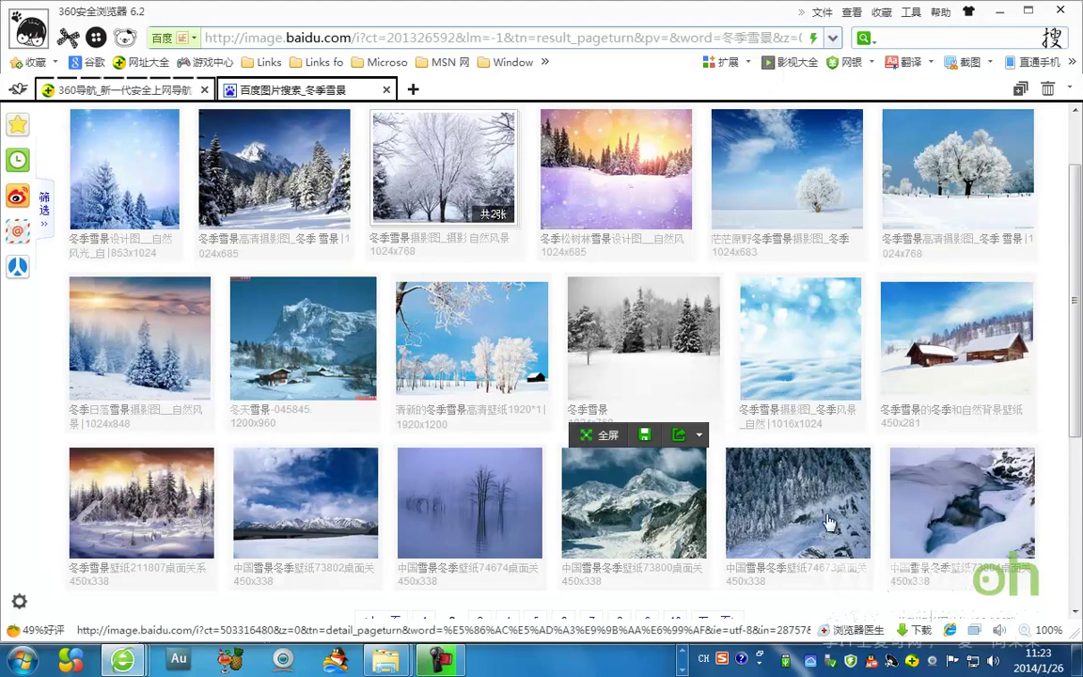
pyautogui.click(814, 479)
pyautogui.scroll(-3, 814, 478)
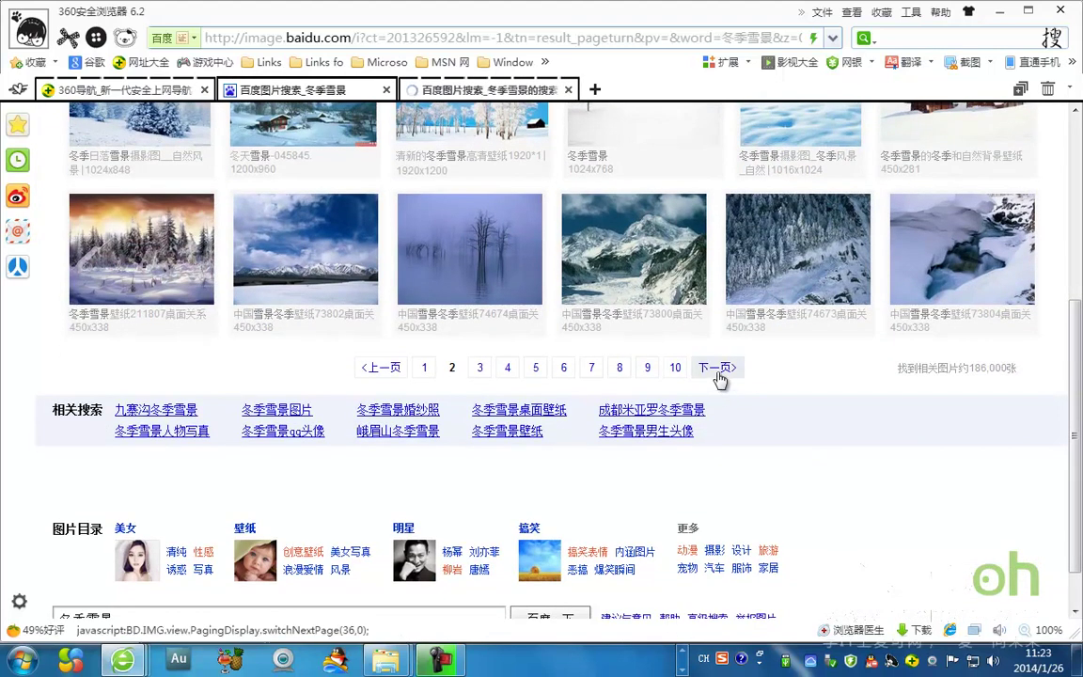
# - Examine the snow-scene pictures on result pages 3 to 6 one page after another
pyautogui.click(751, 375)
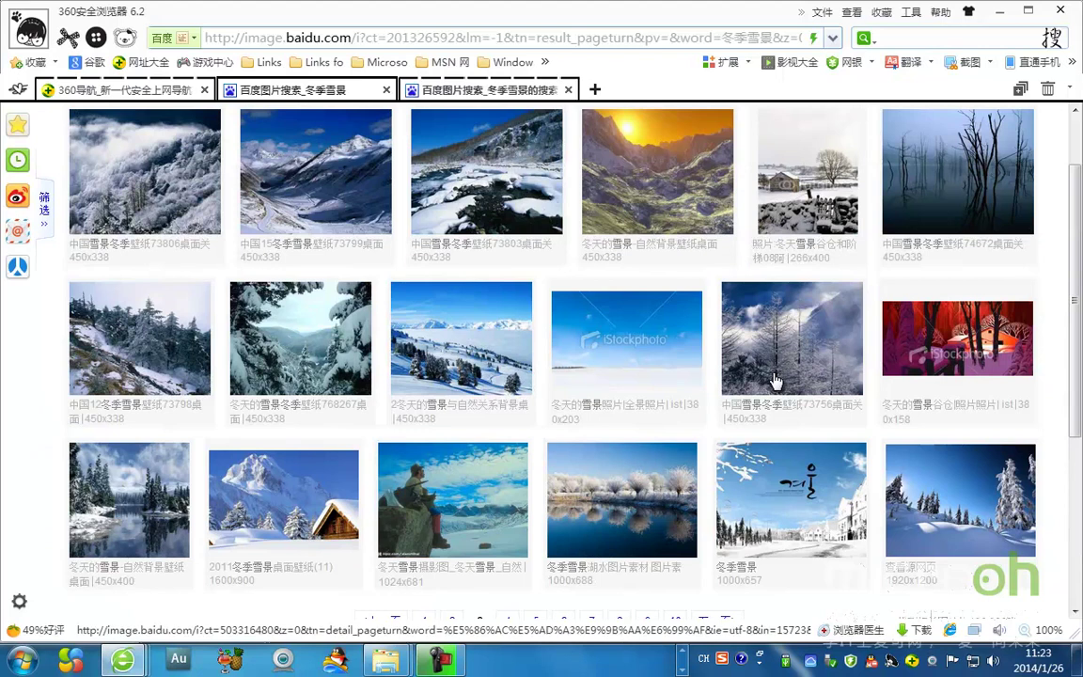
pyautogui.scroll(2, 775, 380)
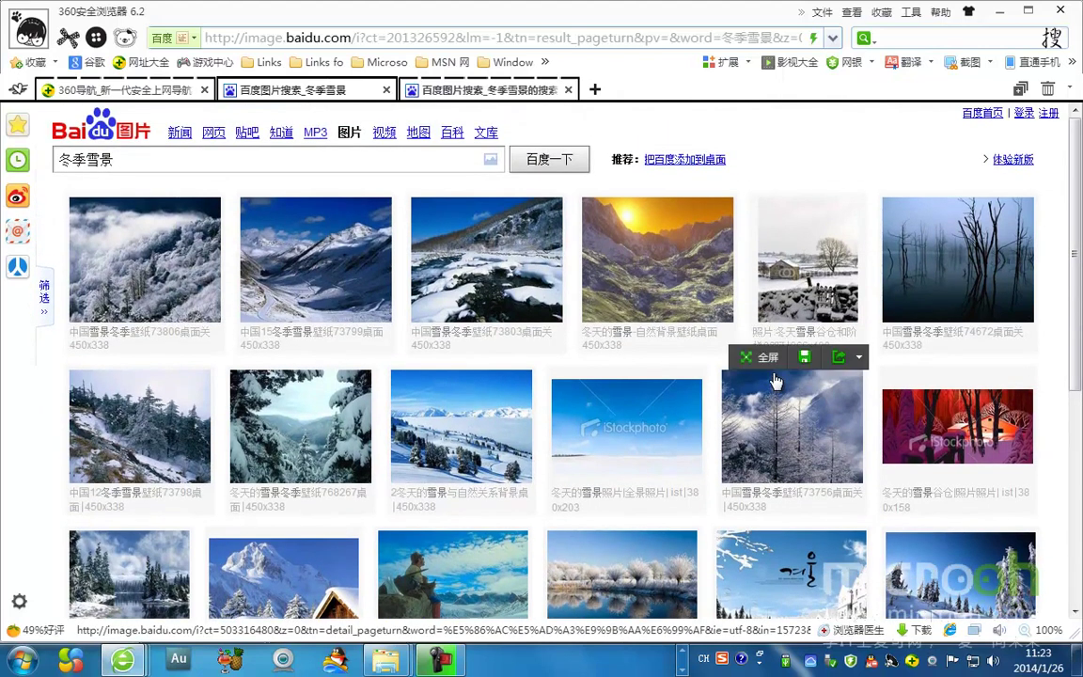
pyautogui.scroll(-4, 775, 380)
pyautogui.click(728, 458)
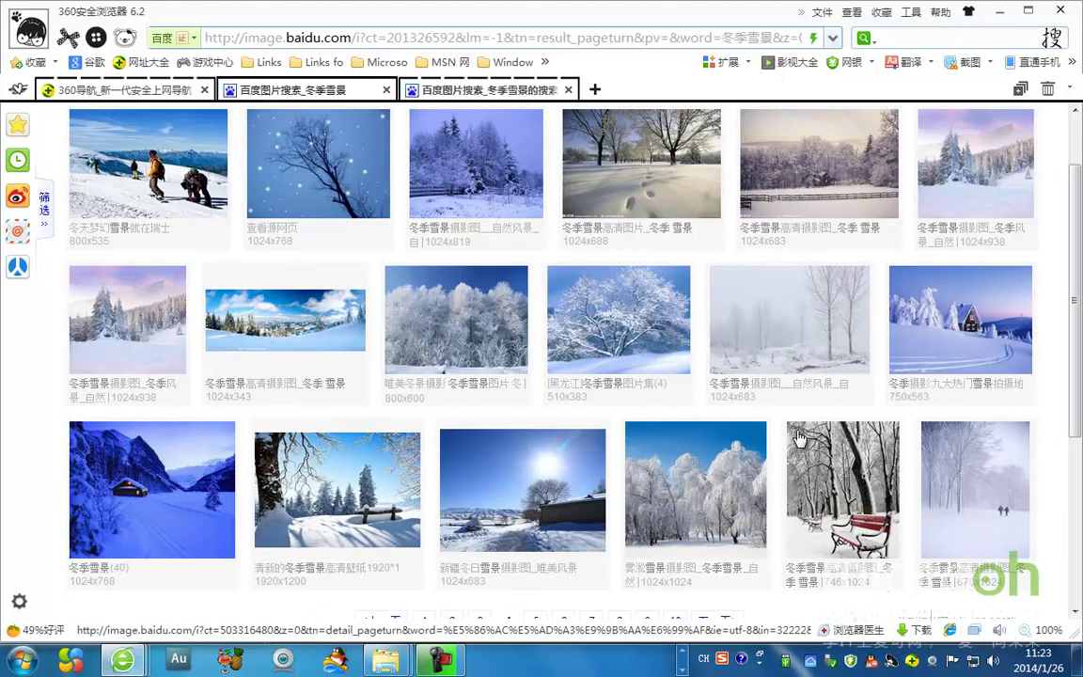
pyautogui.scroll(-4, 797, 438)
pyautogui.click(721, 453)
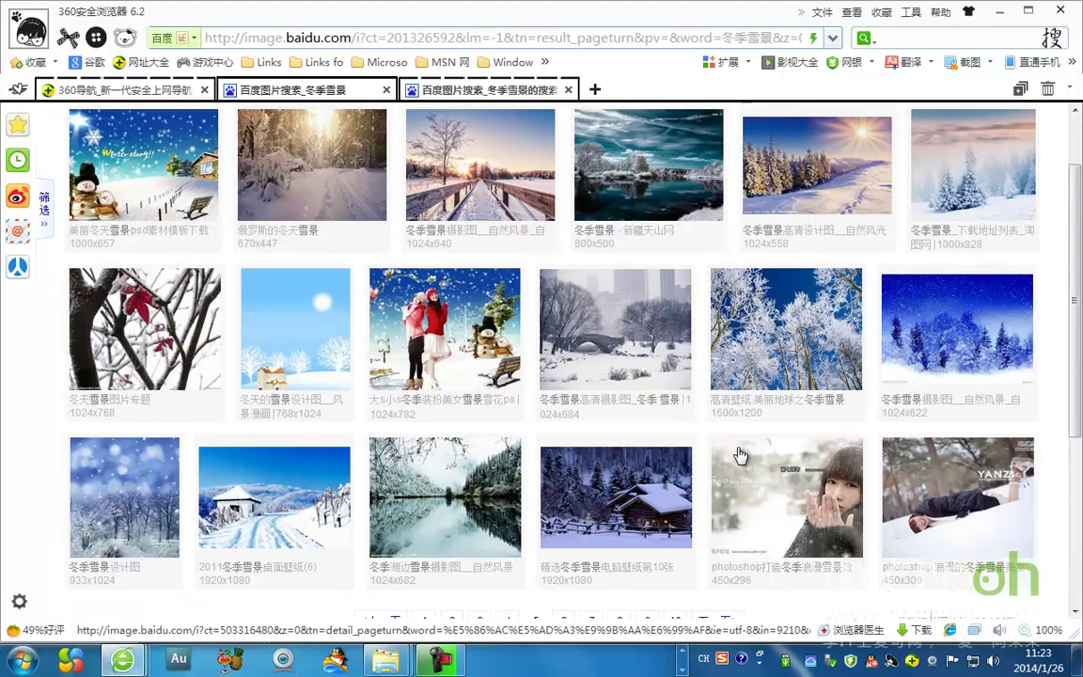
pyautogui.scroll(2, 738, 455)
pyautogui.scroll(-7, 740, 456)
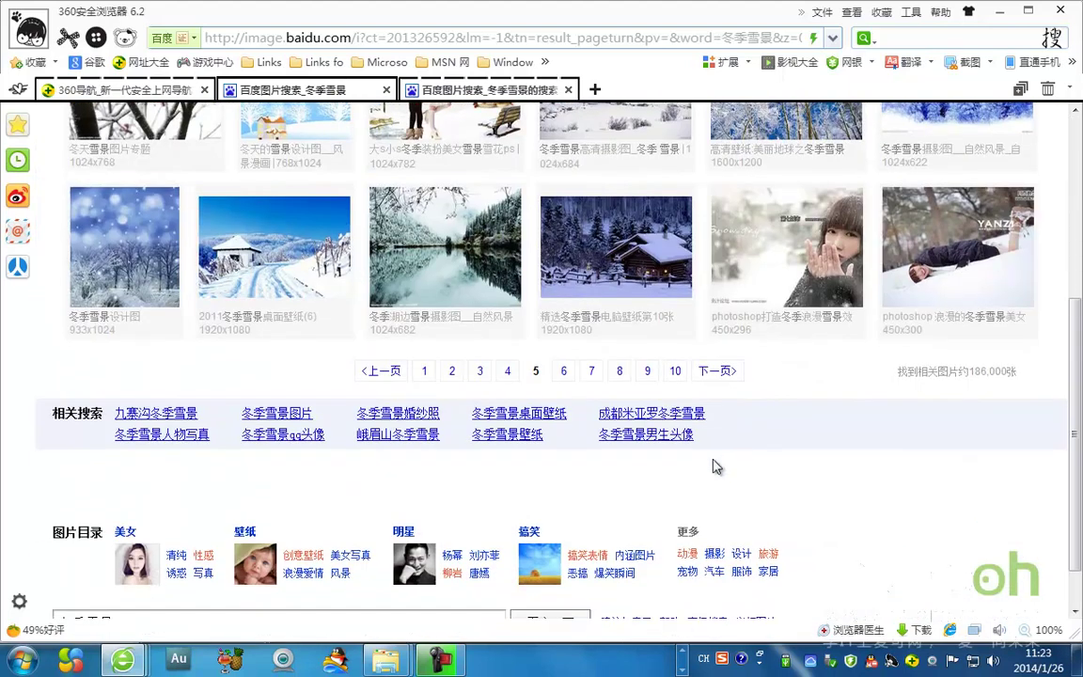
pyautogui.click(715, 375)
pyautogui.scroll(5, 715, 377)
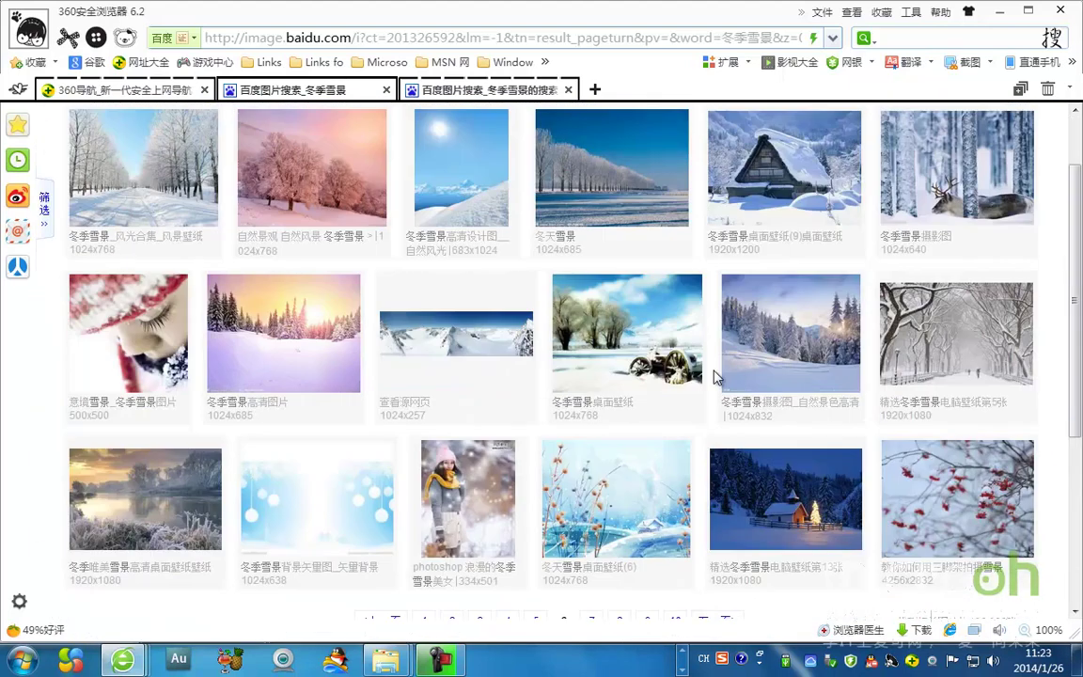
# - Open the related image search 成都米亚罗冬季雪景
pyautogui.scroll(-5, 714, 376)
pyautogui.click(655, 414)
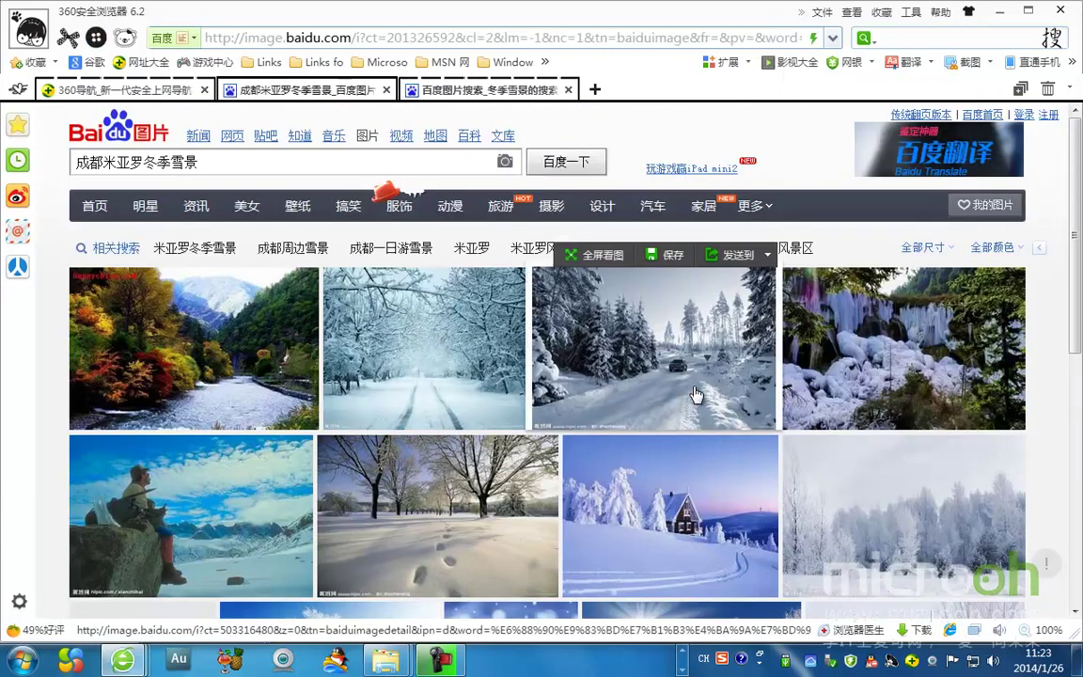
pyautogui.moveTo(696, 394)
# - Examine the 成都米亚罗冬季雪景 results for snowfields, snow-covered trees, houses and winter light, including the enlarged bare-tree snowfield picture
pyautogui.scroll(-2, 441, 336)
pyautogui.scroll(-3, 440, 335)
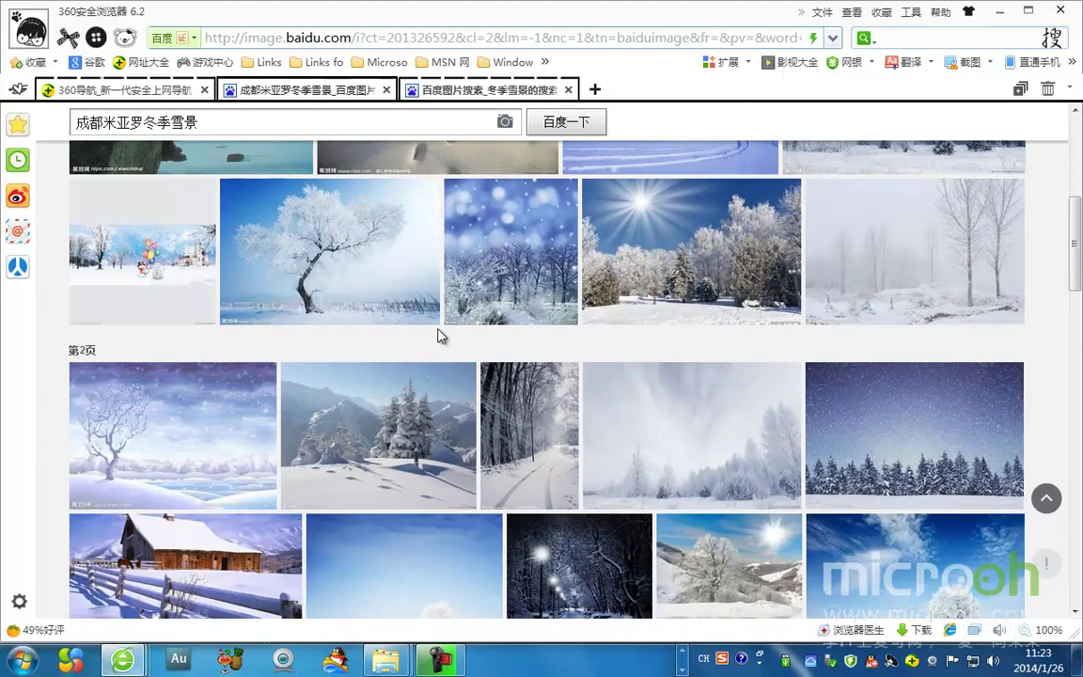
pyautogui.scroll(-2, 441, 335)
pyautogui.scroll(-3, 441, 335)
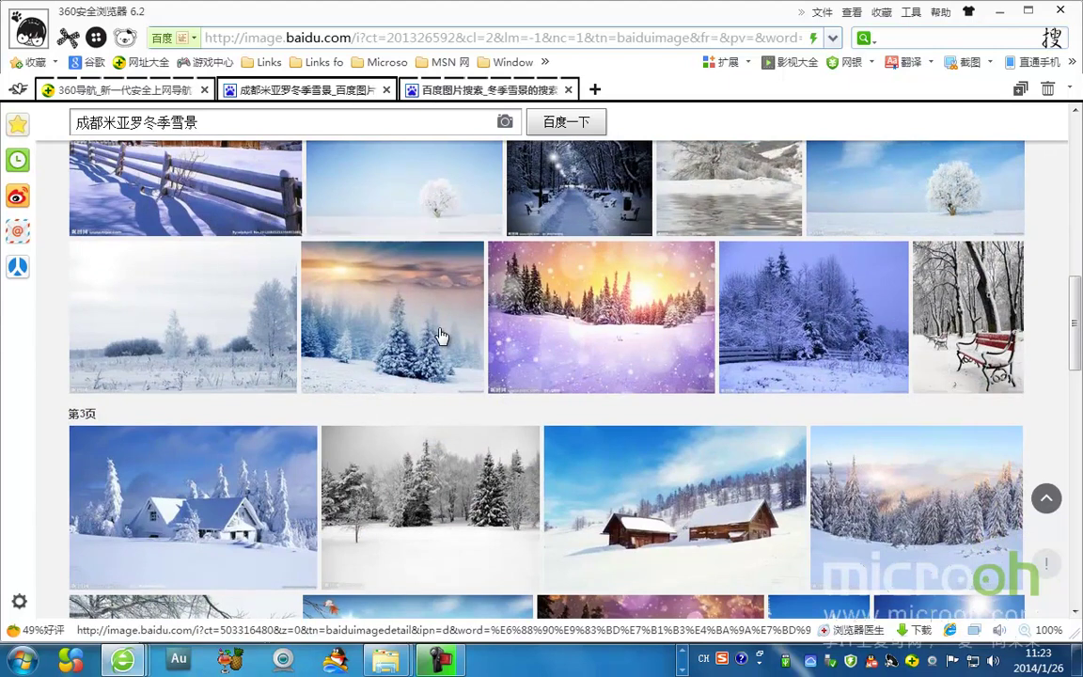
pyautogui.scroll(-2, 441, 335)
pyautogui.scroll(-2, 440, 335)
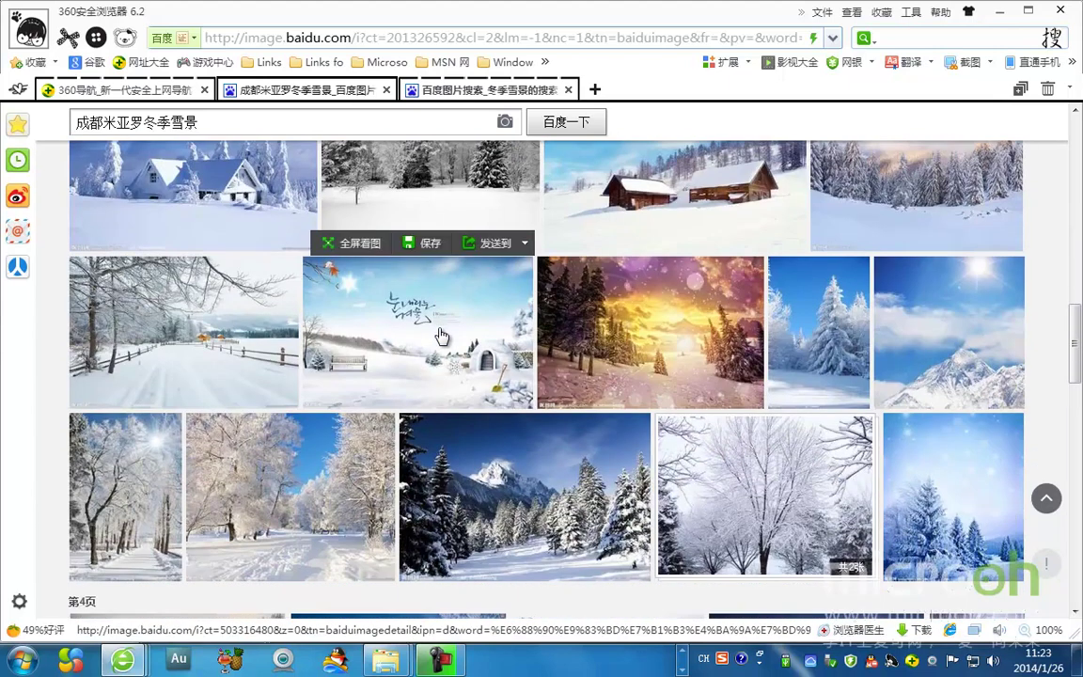
pyautogui.scroll(-3, 440, 336)
pyautogui.scroll(-2, 441, 336)
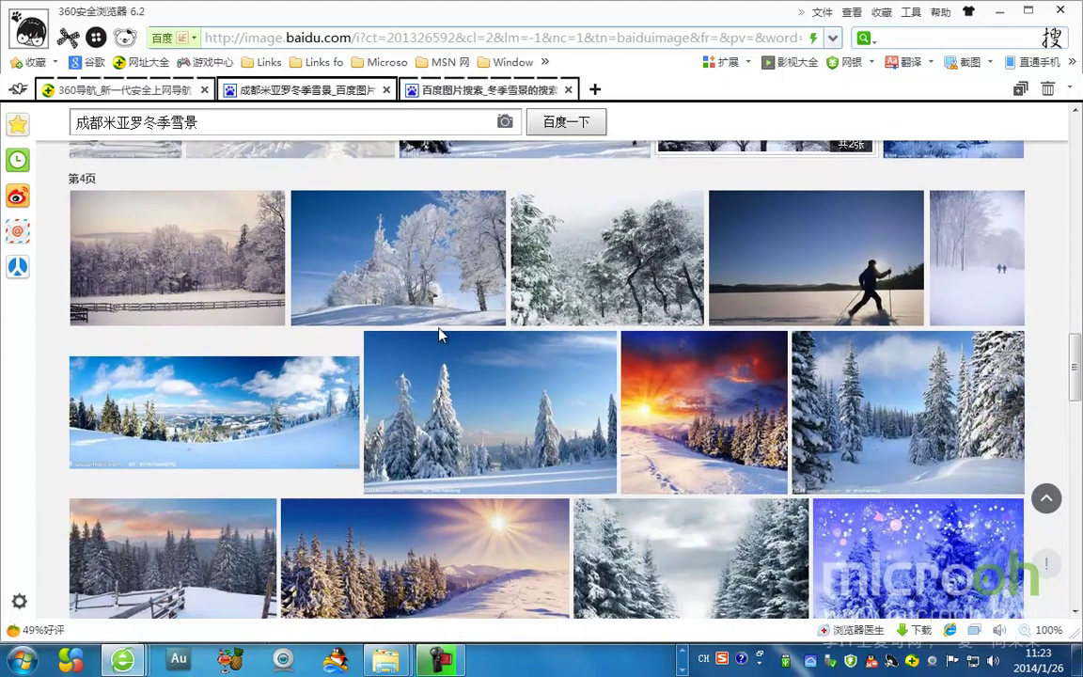
pyautogui.scroll(-3, 440, 336)
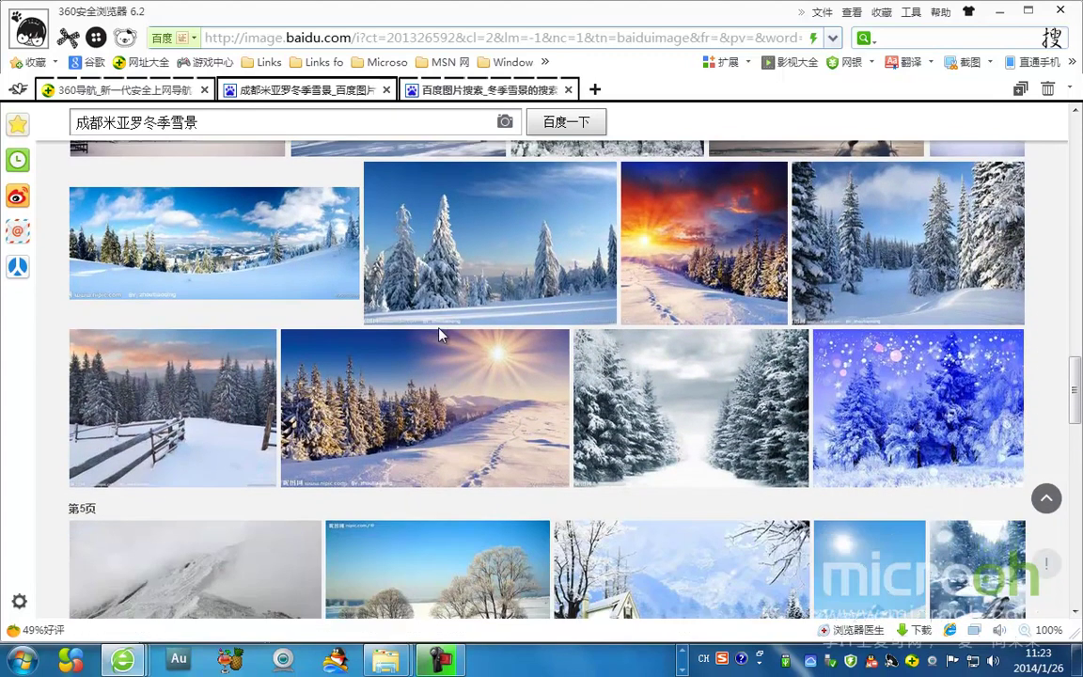
pyautogui.scroll(-3, 441, 335)
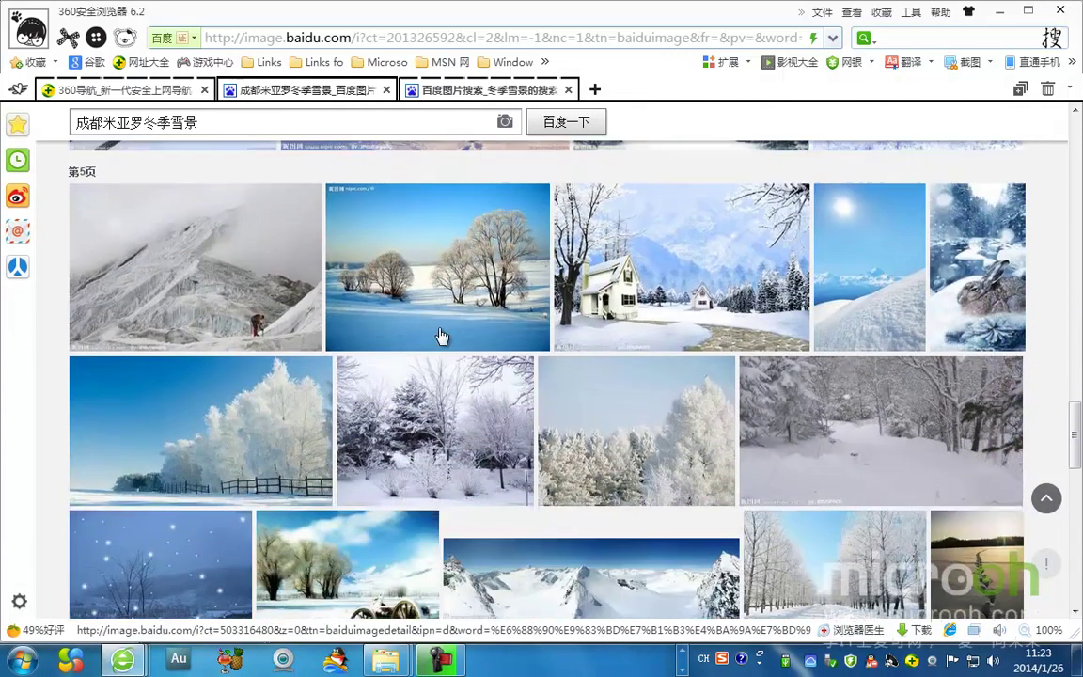
pyautogui.moveTo(458, 336)
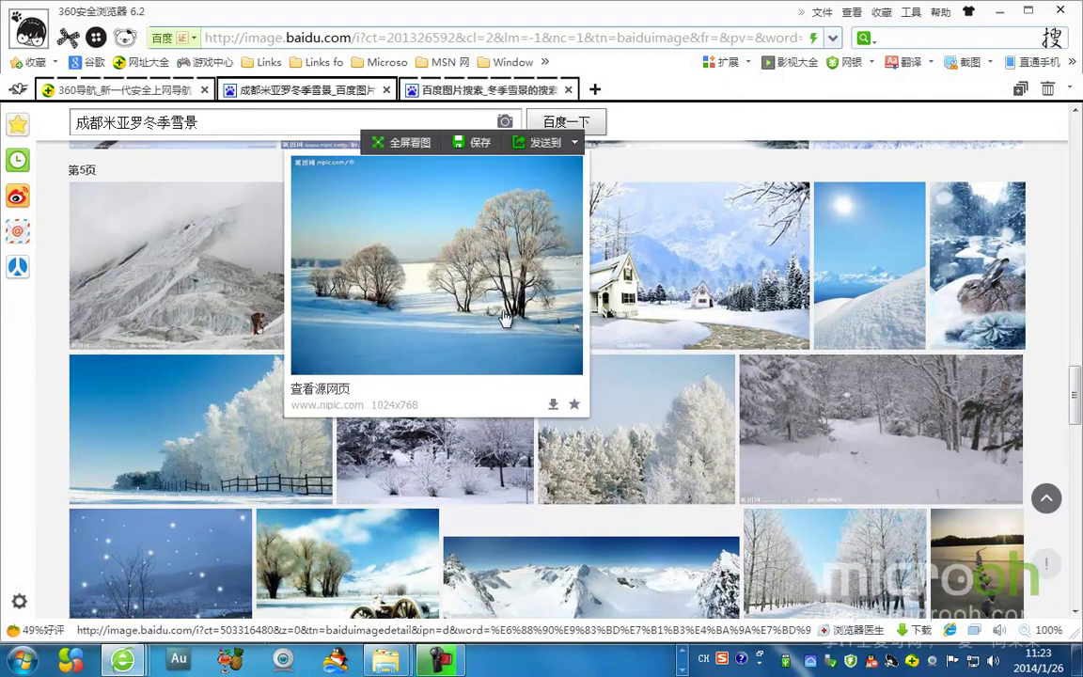
pyautogui.scroll(-6, 497, 326)
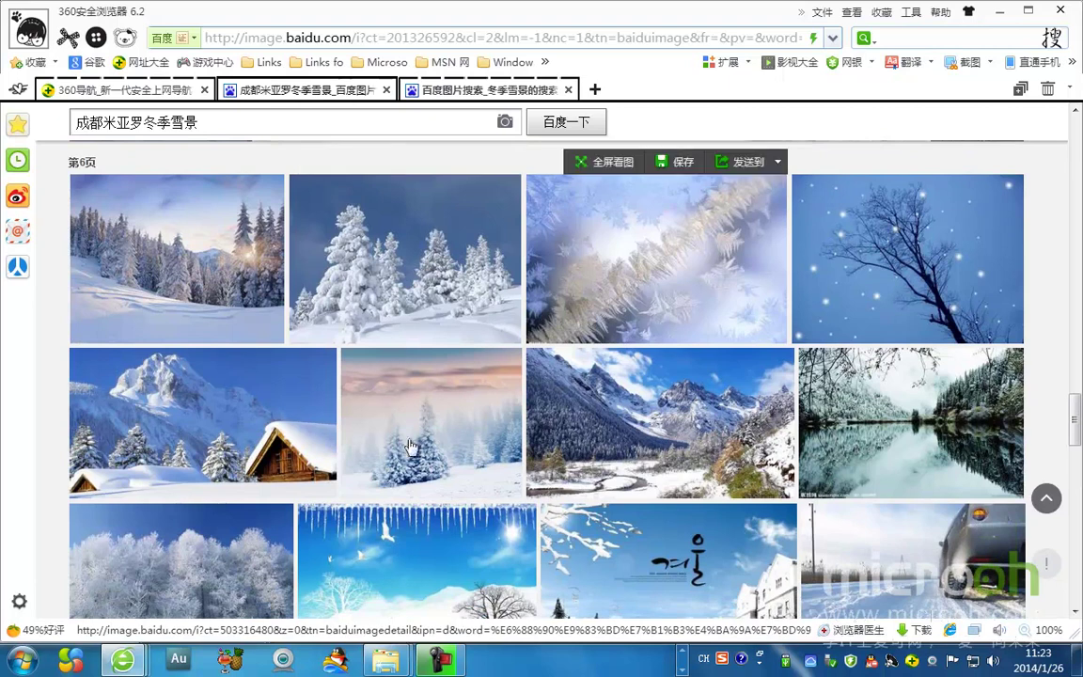
# - Examine the 成都米亚罗冬季雪景 pictures on result pages 6 to 8 for snow-covered trees, cabins and mountains
pyautogui.scroll(-3, 490, 379)
pyautogui.scroll(-2, 489, 379)
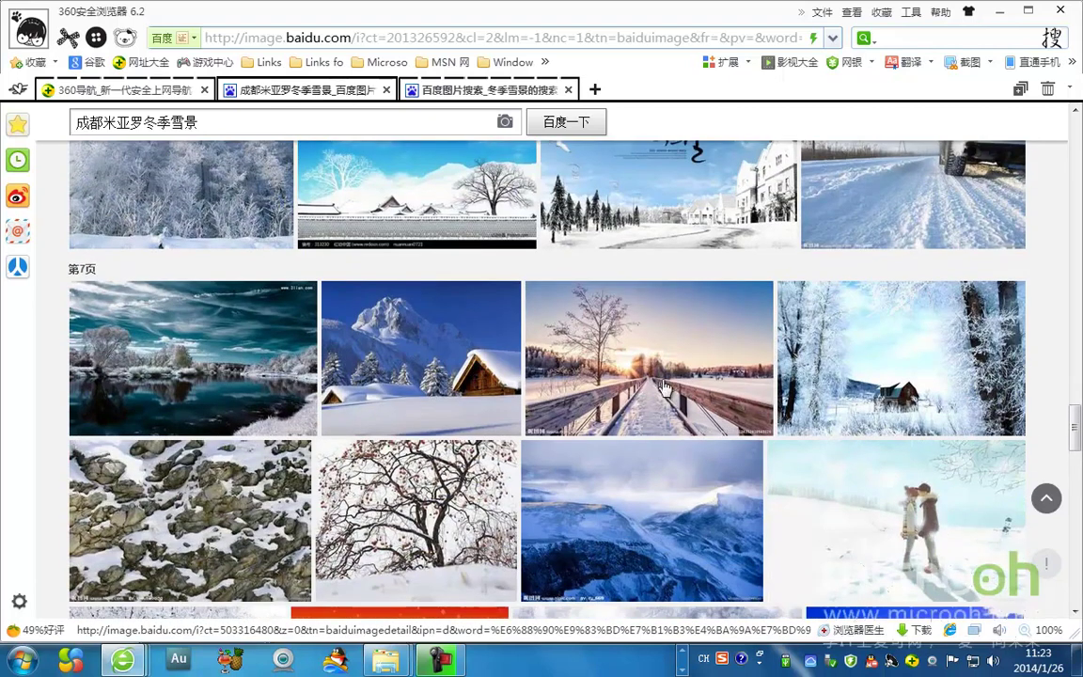
pyautogui.scroll(-3, 716, 333)
pyautogui.moveTo(613, 350)
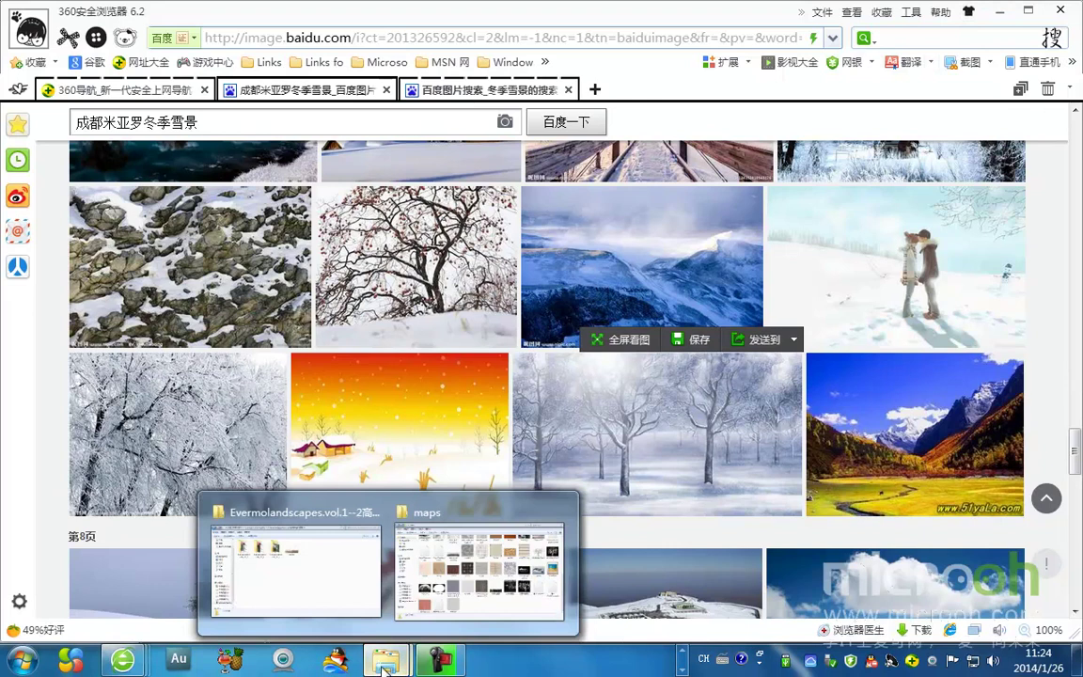
# - Switch to the Evermolandscapes.vol.1--2高精度窗外配景 folder and open the land01 picture in Evermolandscapes_vol_1
pyautogui.click(419, 599)
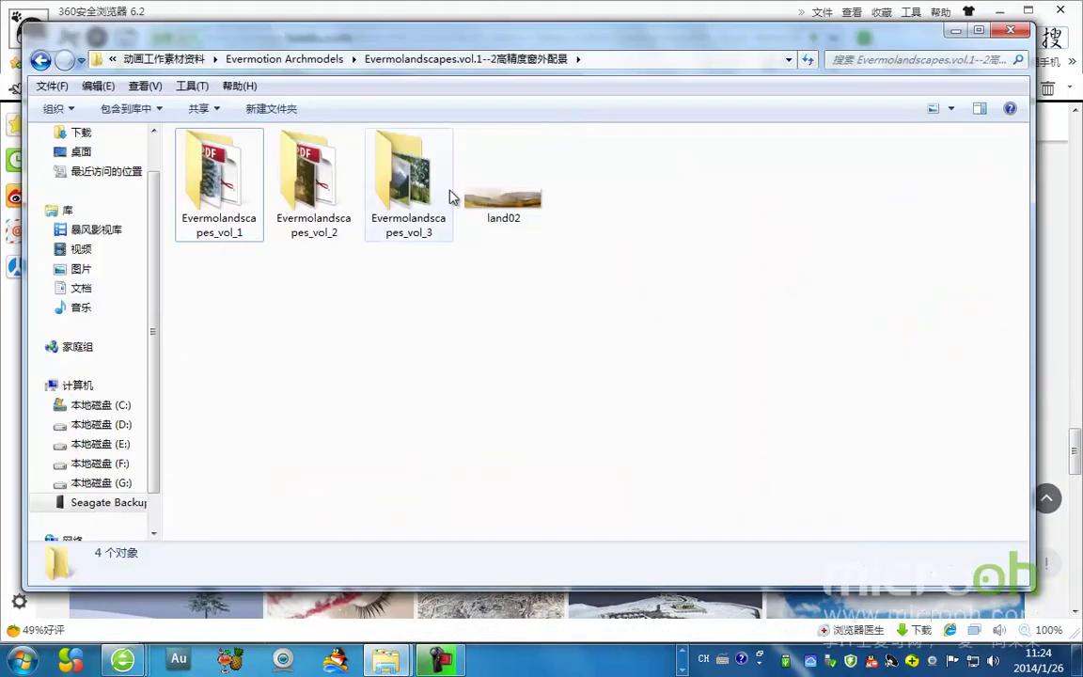
pyautogui.doubleClick(251, 170)
pyautogui.doubleClick(597, 283)
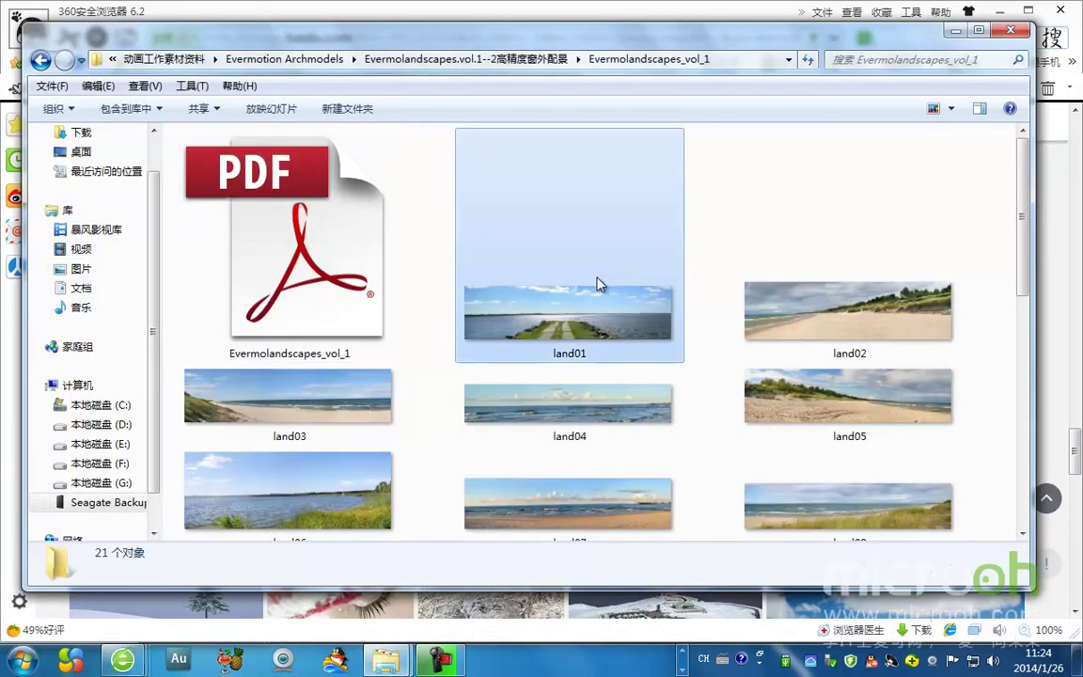
# - Examine the Evermolandscapes_vol_1 panoramas one by one from land01 to land13, looking for winter backgrounds
pyautogui.press('Right')
pyautogui.press('Right')
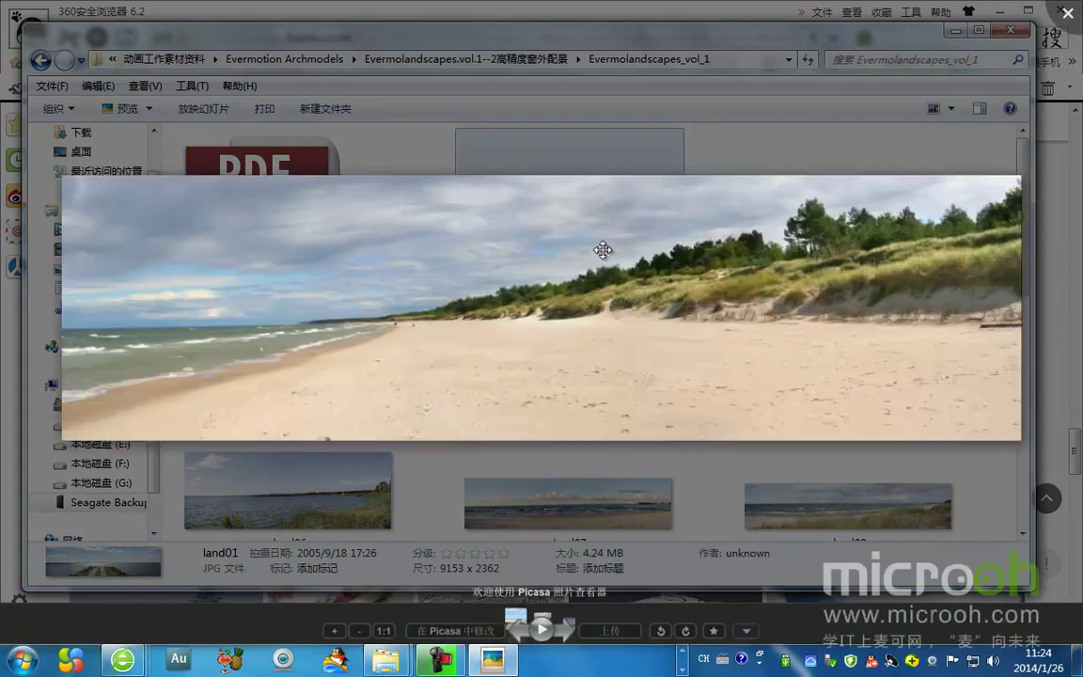
pyautogui.scroll(-2, 665, 262)
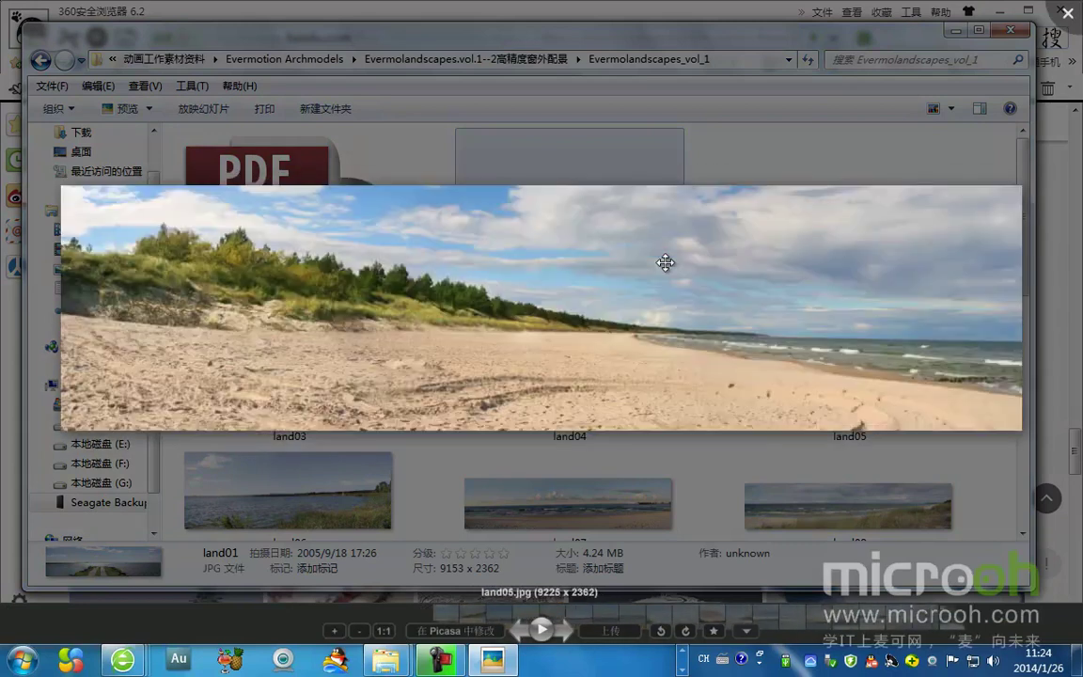
pyautogui.scroll(-3, 664, 262)
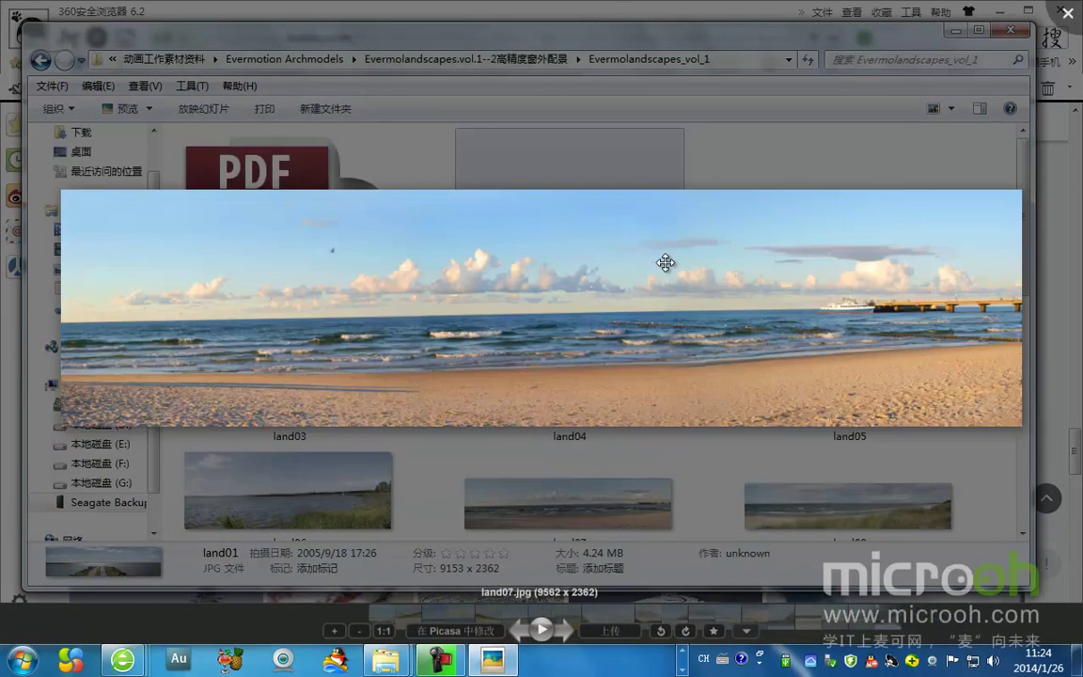
pyautogui.scroll(-1, 664, 262)
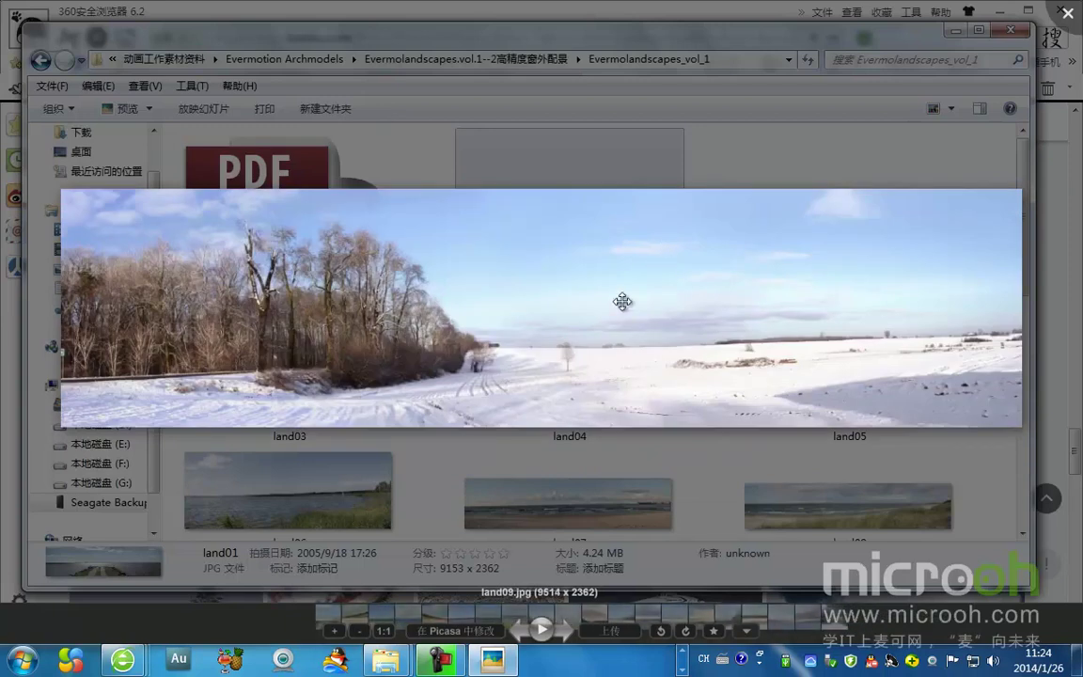
pyautogui.scroll(-1, 709, 288)
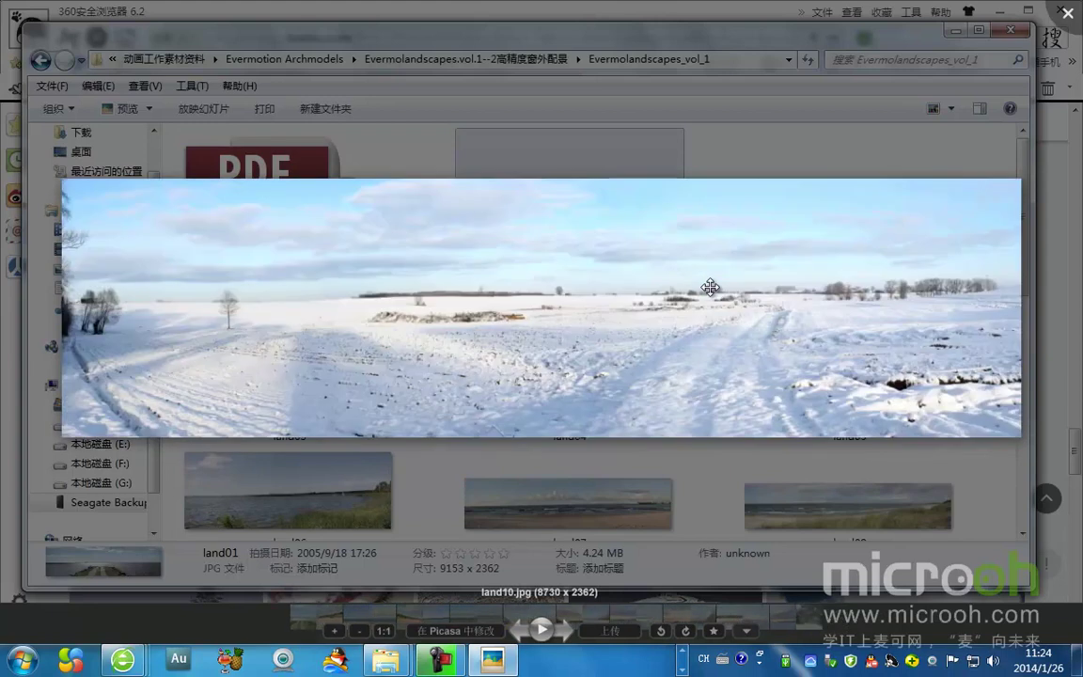
pyautogui.scroll(-1, 710, 288)
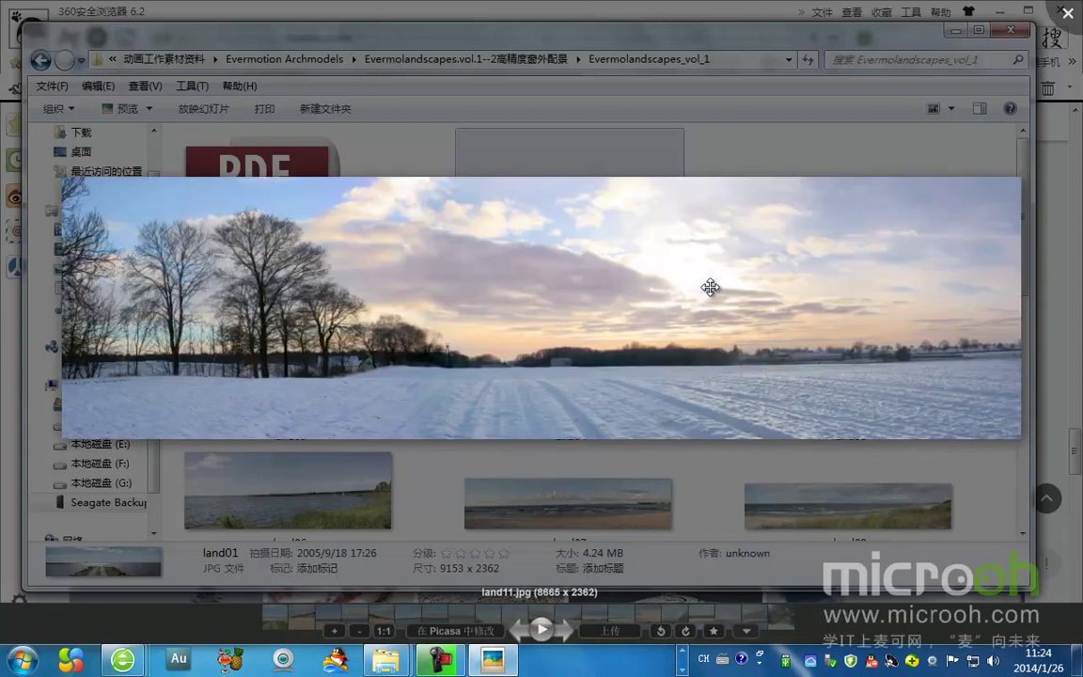
pyautogui.scroll(-1, 568, 317)
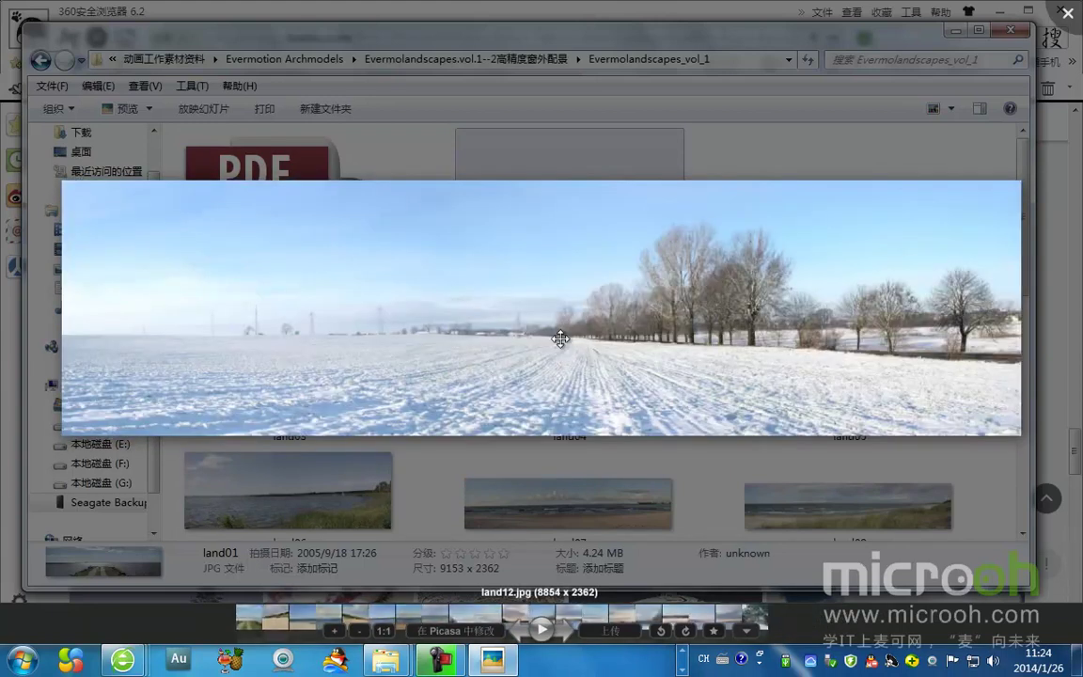
pyautogui.scroll(-1, 562, 335)
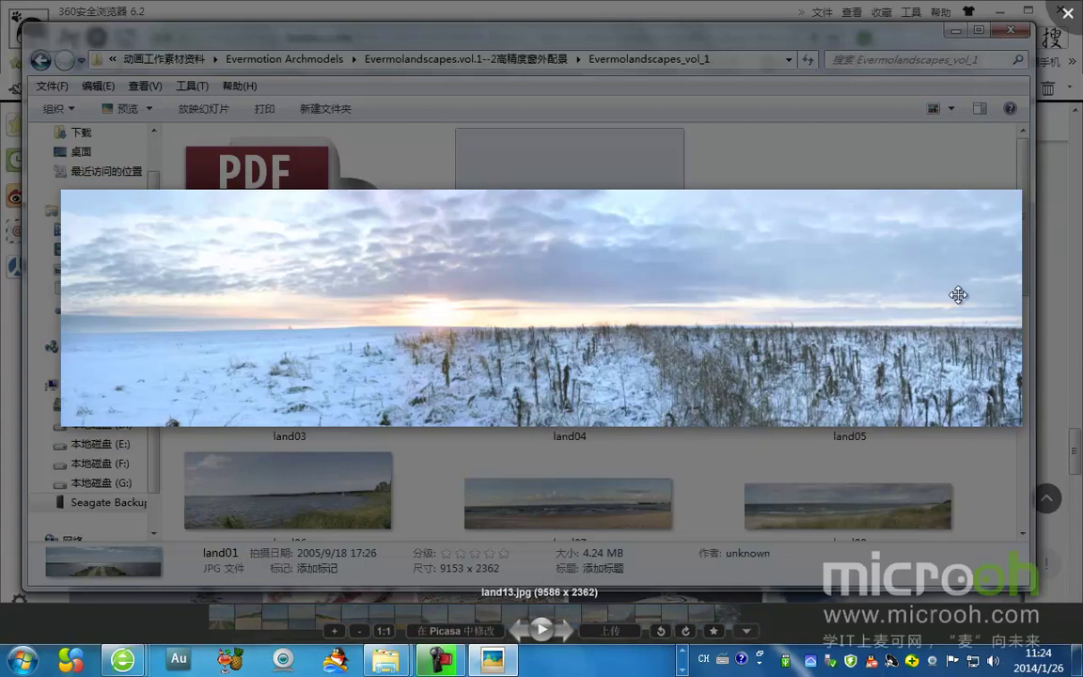
# - Compare the snow panoramas from land13 to land20, checking their skies, bare trees and snowfields
pyautogui.press('Right')
pyautogui.press('Left')
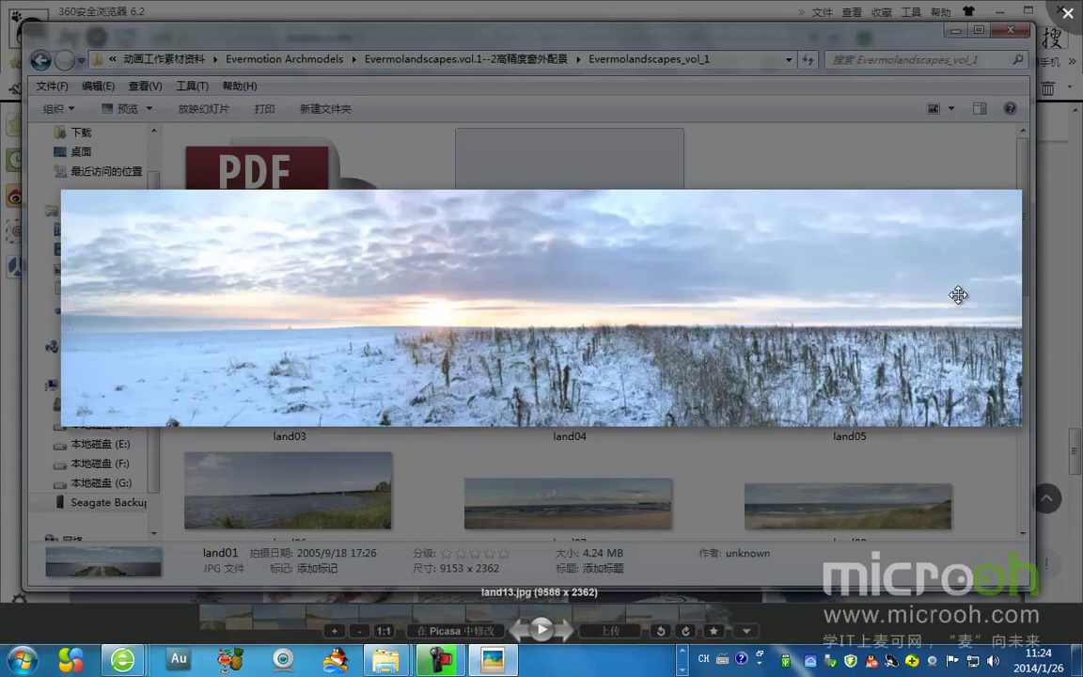
pyautogui.press('Right')
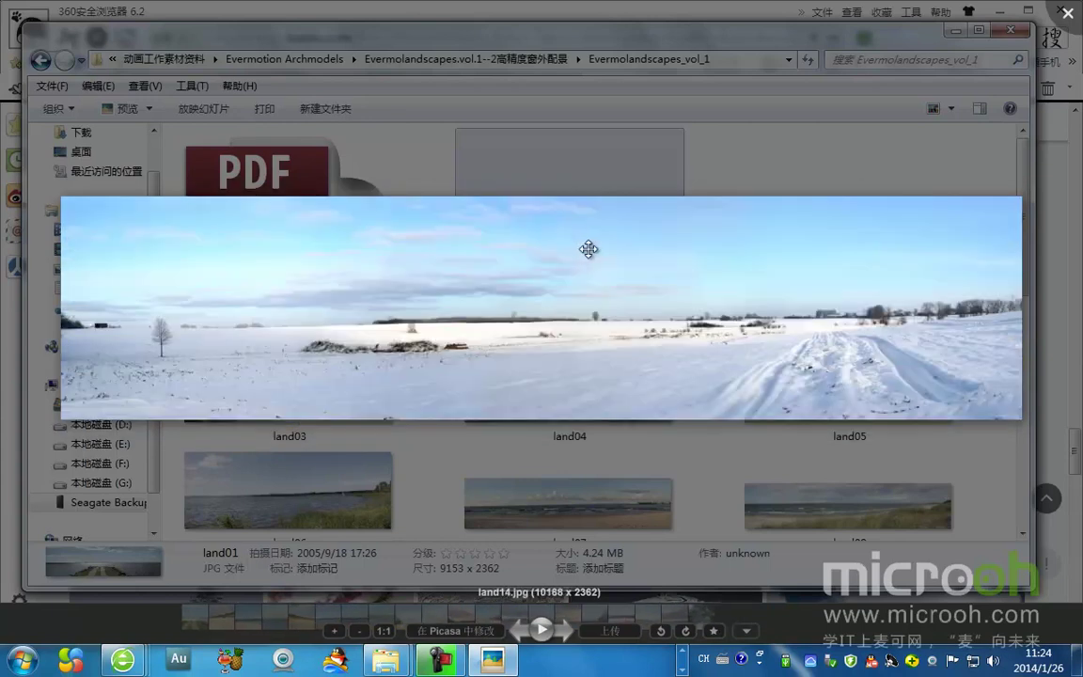
pyautogui.press('Right')
pyautogui.press('Right')
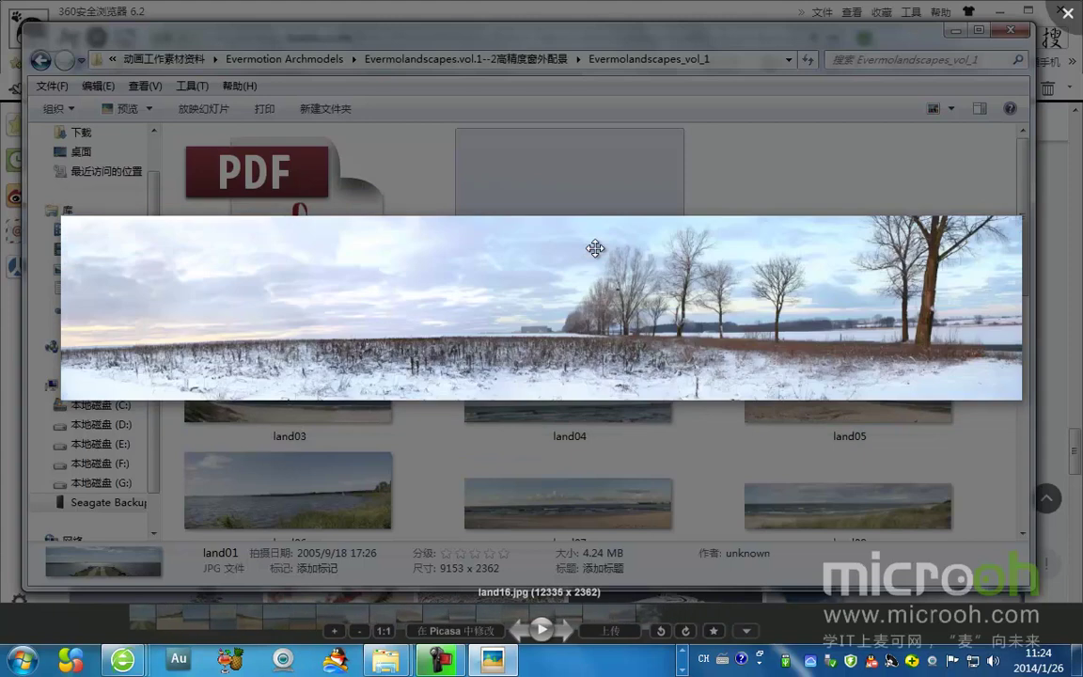
pyautogui.press('Right')
pyautogui.press('Right')
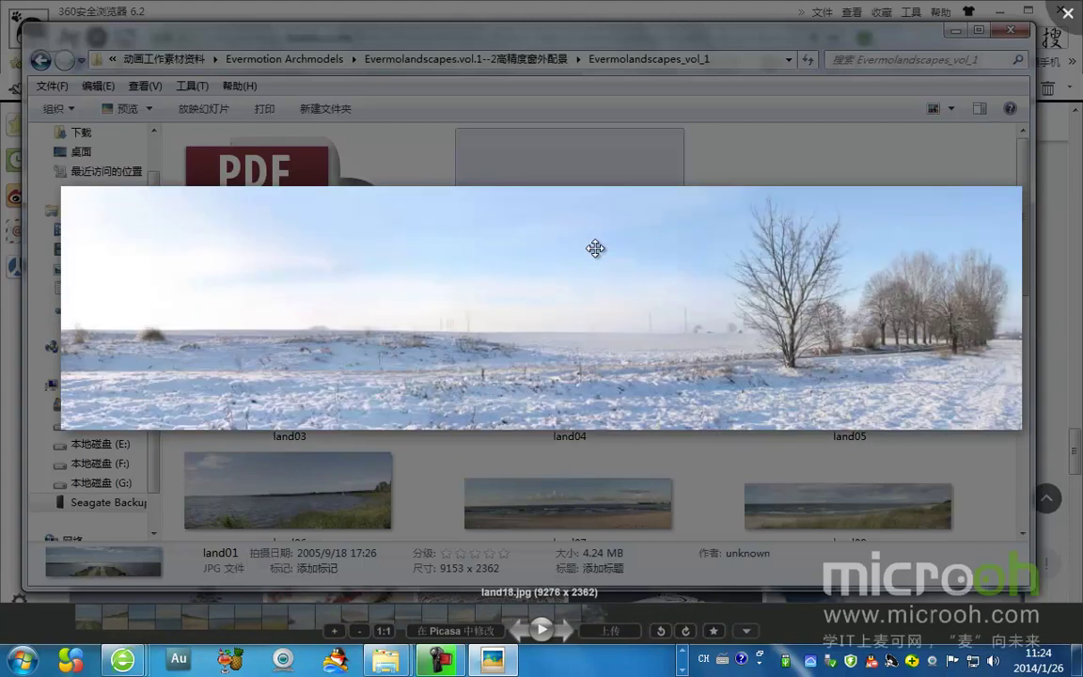
pyautogui.press('Right')
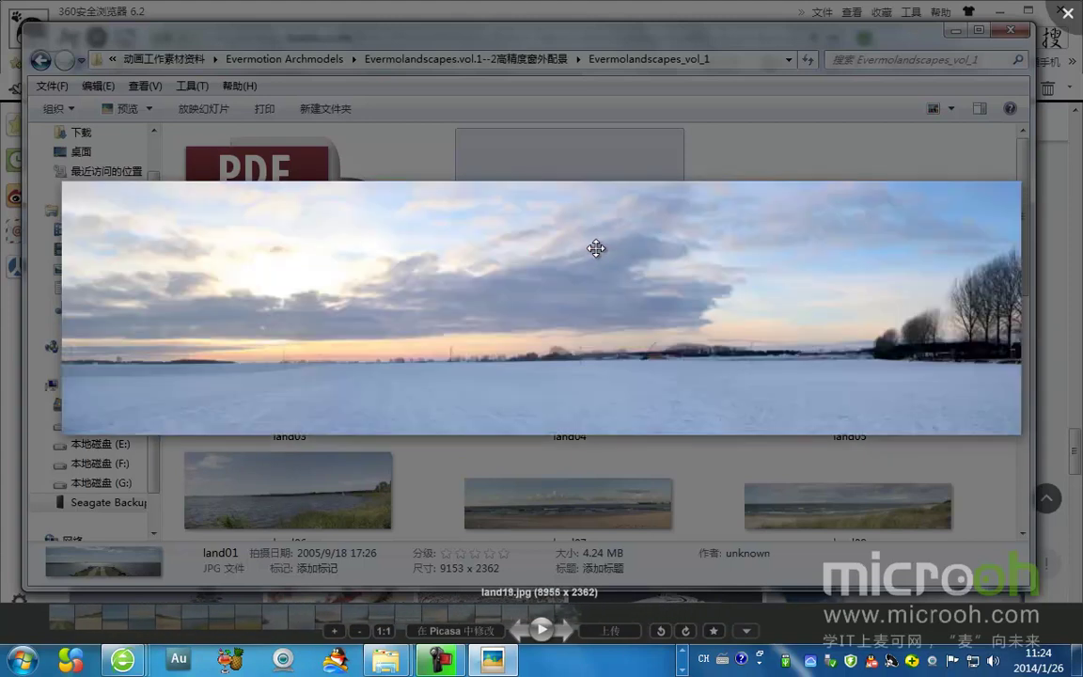
pyautogui.press('Right')
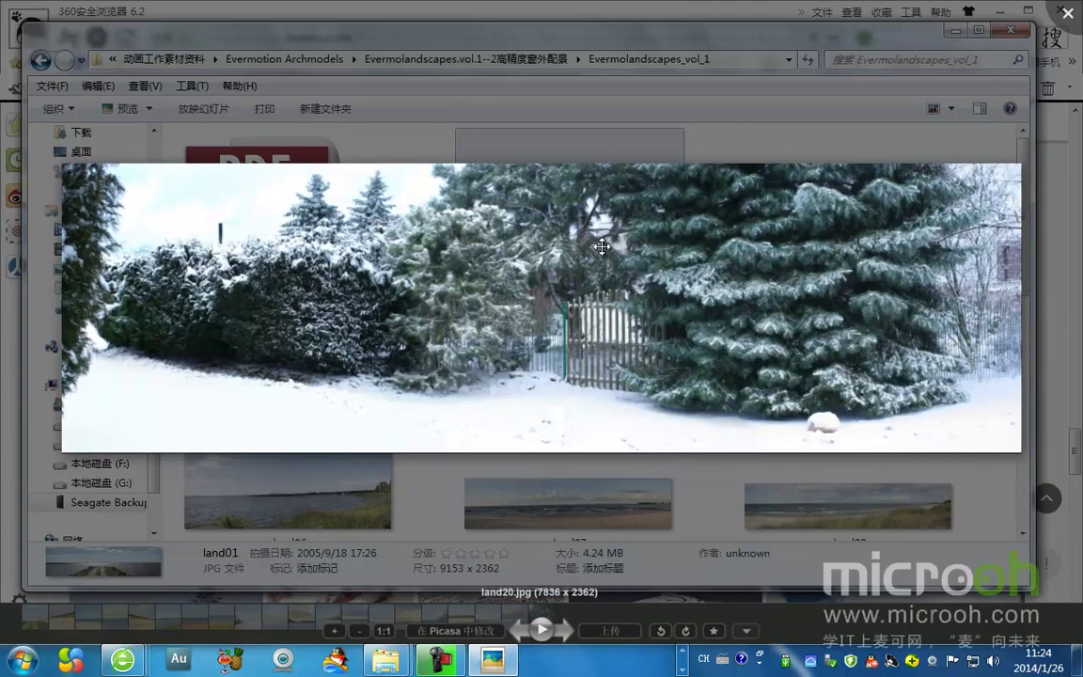
# - Go back through the snow panoramas from land20 to the land09 snowfield with the bare wood
pyautogui.press('Left')
pyautogui.press('Left')
pyautogui.press('Left')
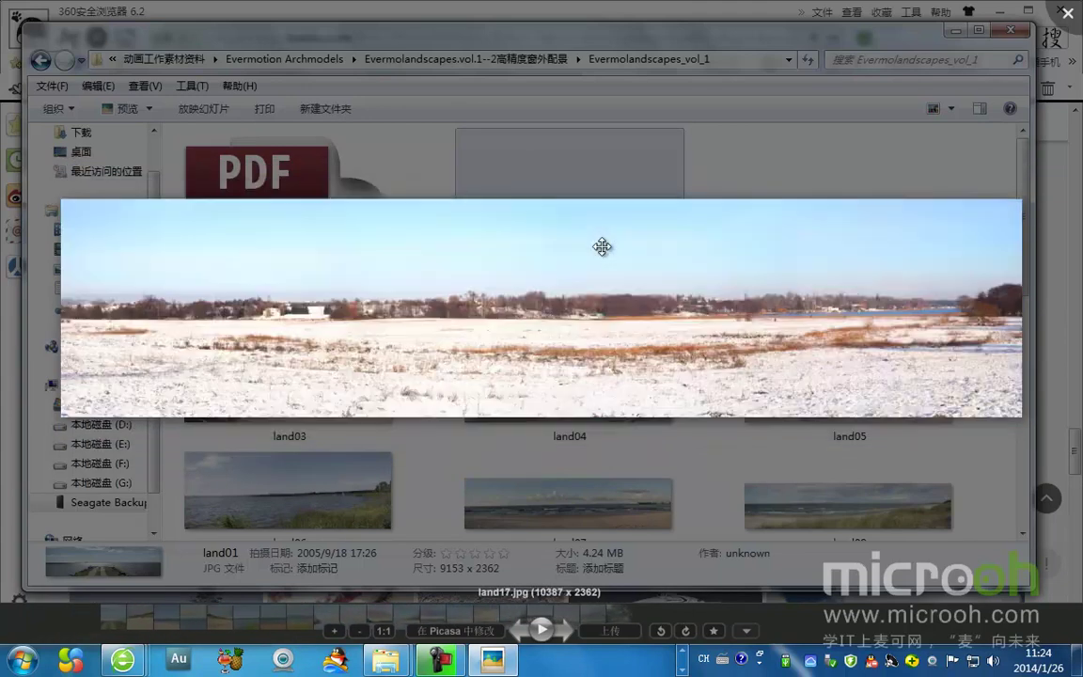
pyautogui.press('Left')
pyautogui.press('Left')
pyautogui.press('Left')
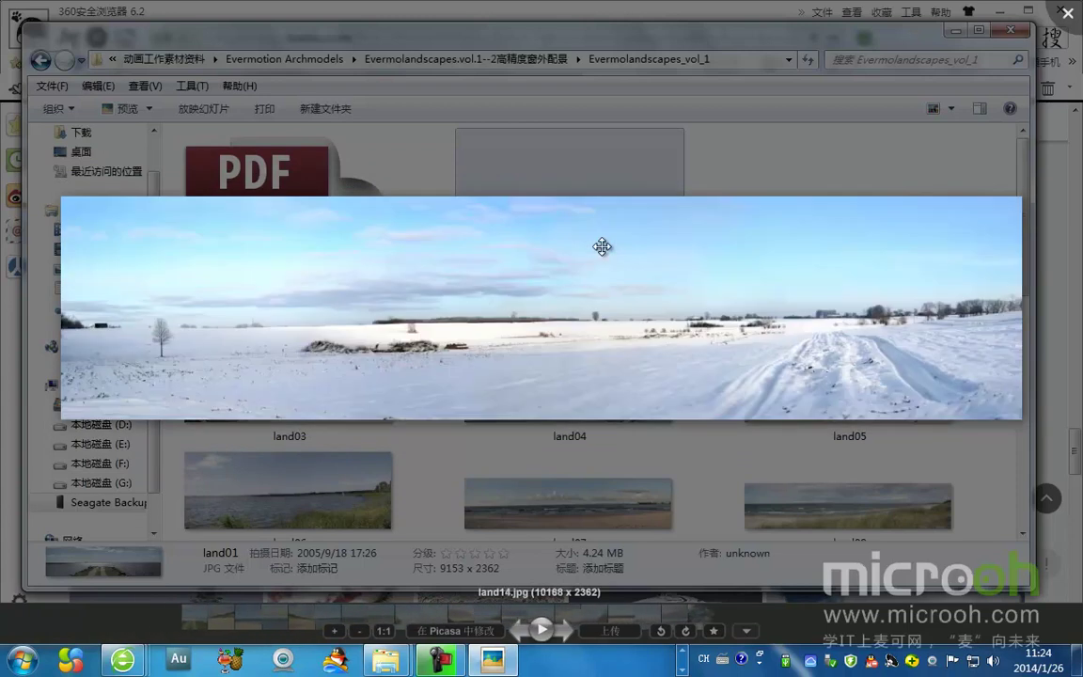
pyautogui.press('Left')
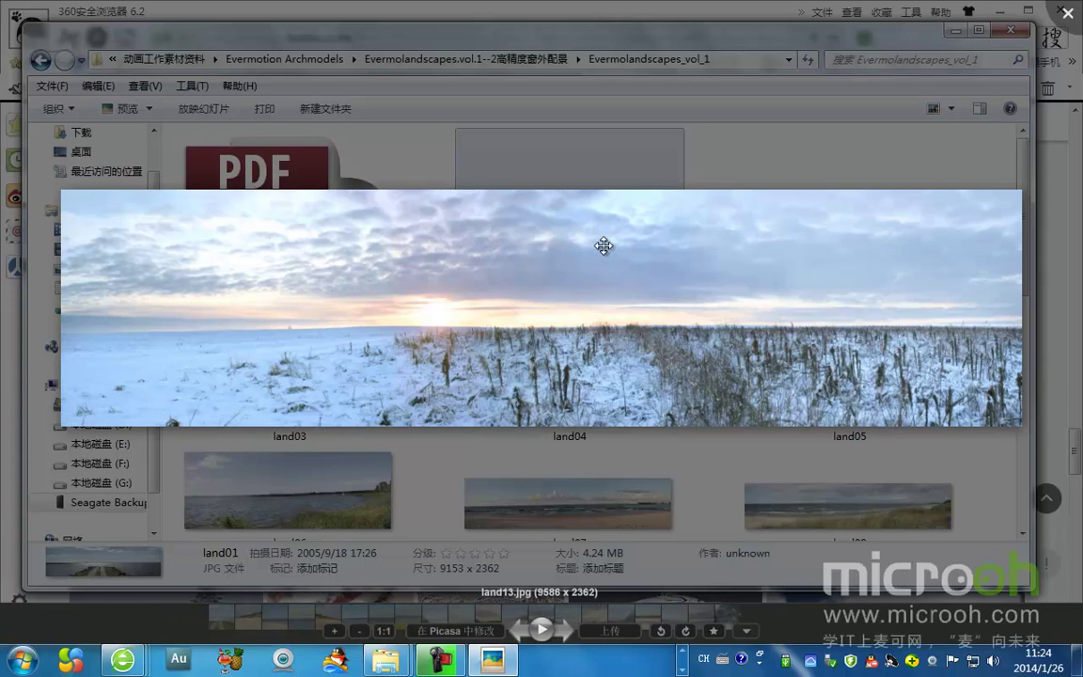
pyautogui.press('Left')
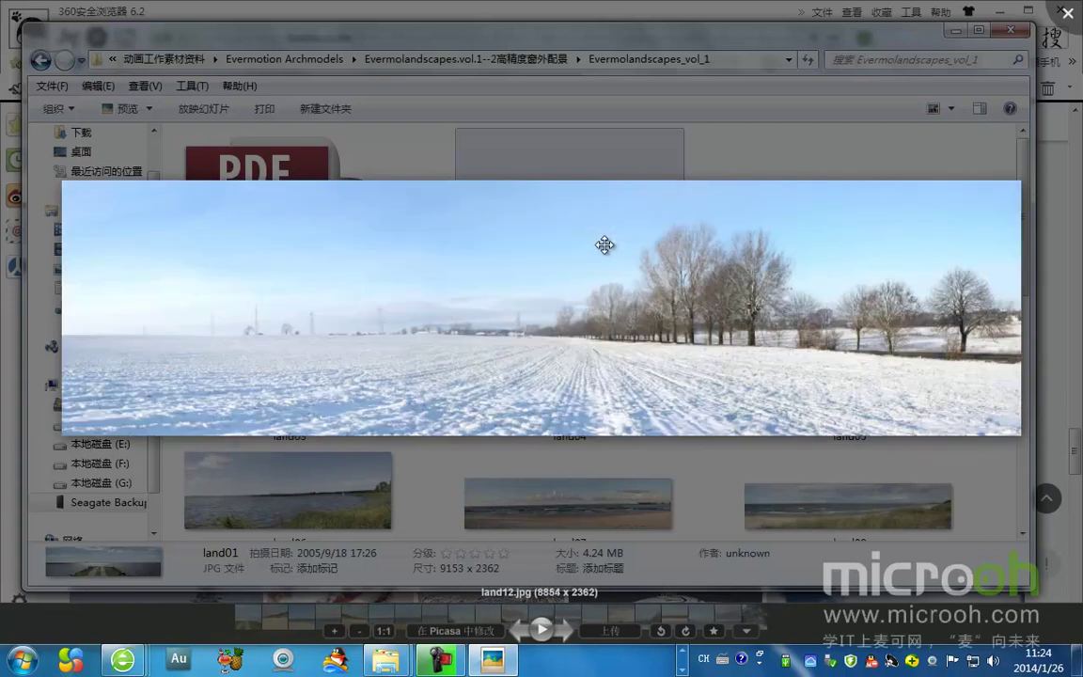
pyautogui.press('Left')
pyautogui.press('Left')
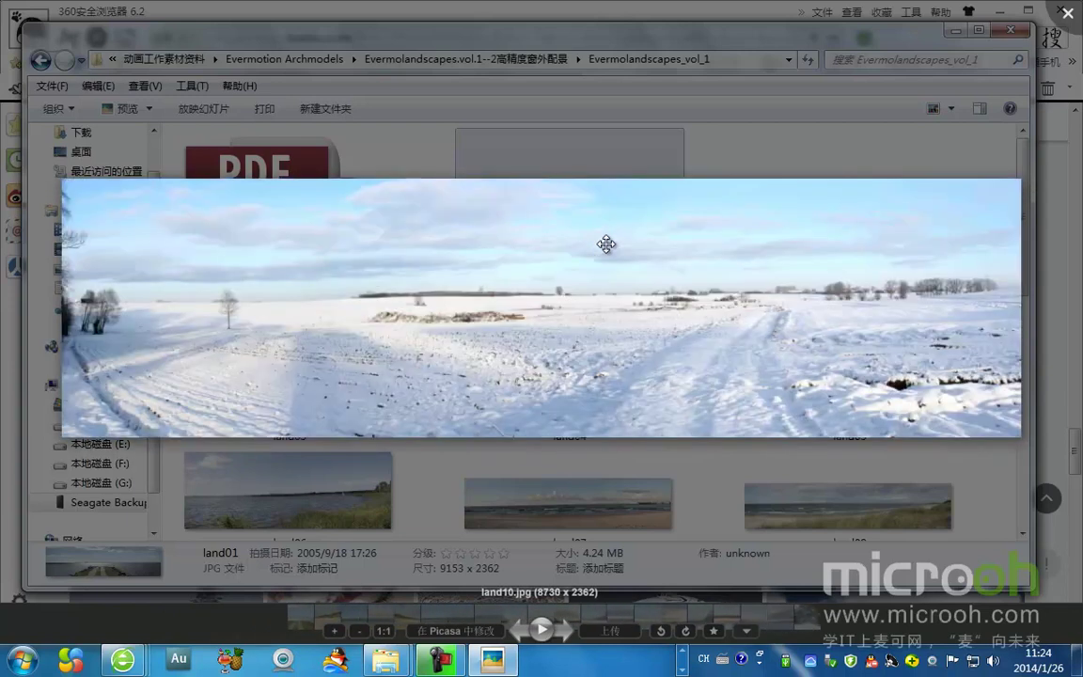
pyautogui.press('Left')
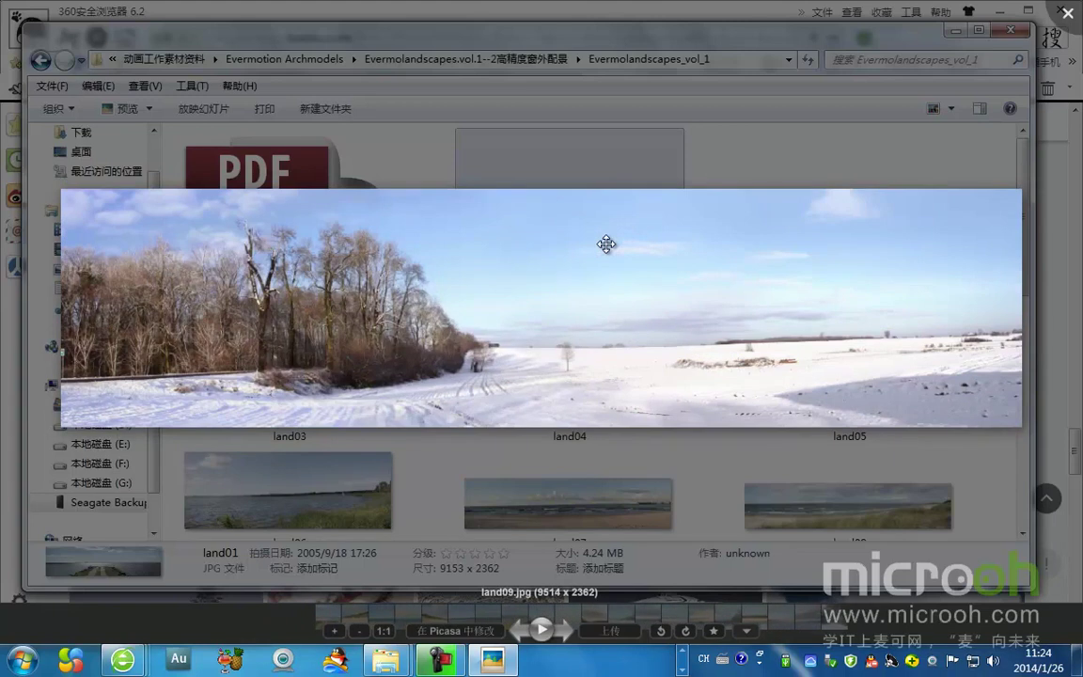
pyautogui.press('Left')
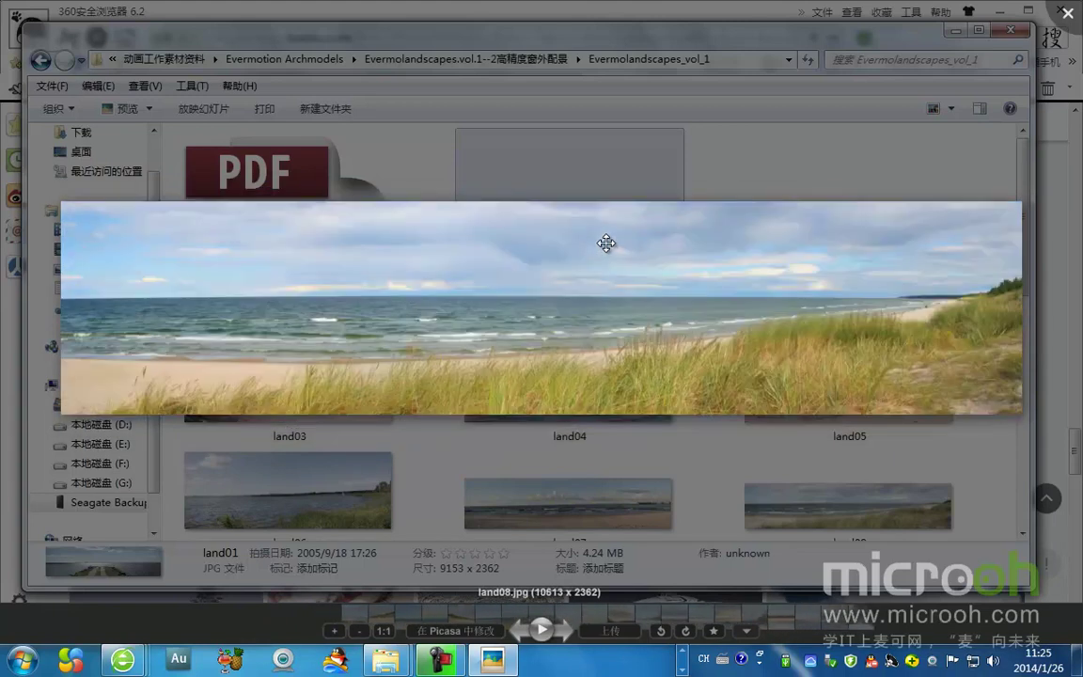
pyautogui.press('Right')
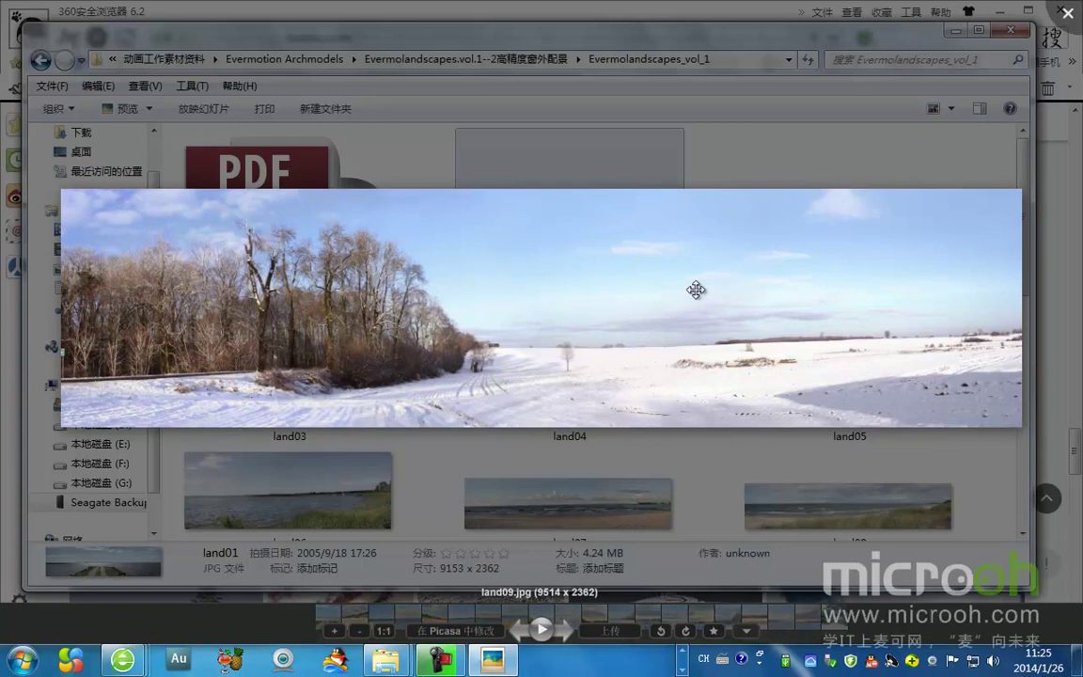
# - Close the picture viewer and select the land09 panorama in the Evermolandscapes_vol_1 folder
pyautogui.press('Escape')
pyautogui.moveTo(1027, 282); pyautogui.dragTo(1032, 347)
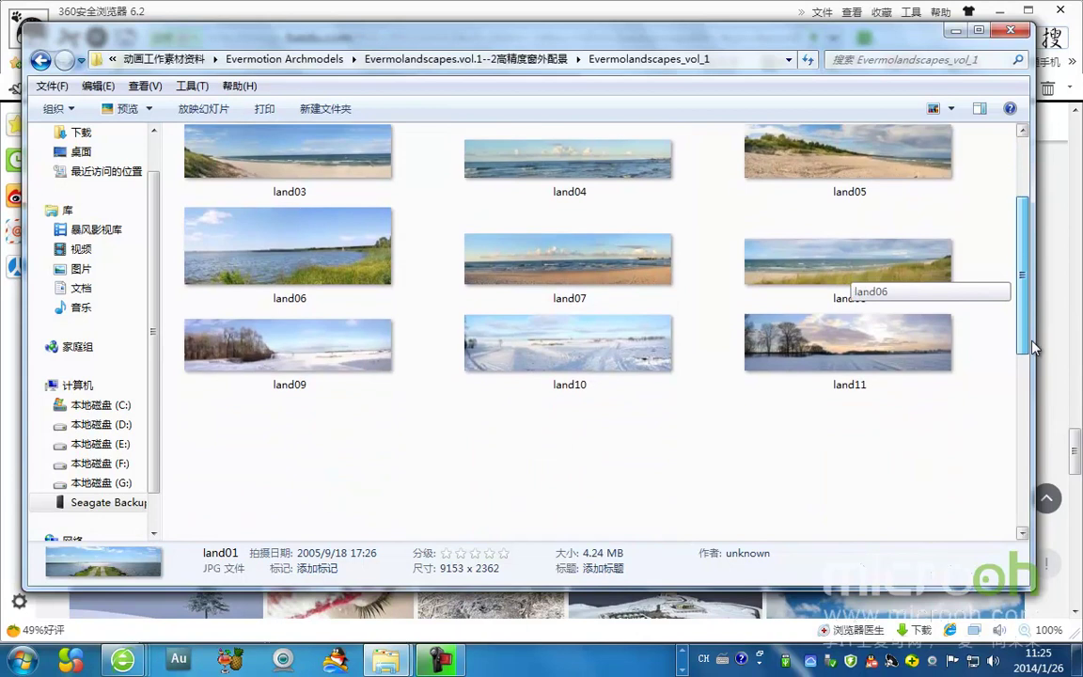
pyautogui.moveTo(1032, 348); pyautogui.dragTo(1032, 334)
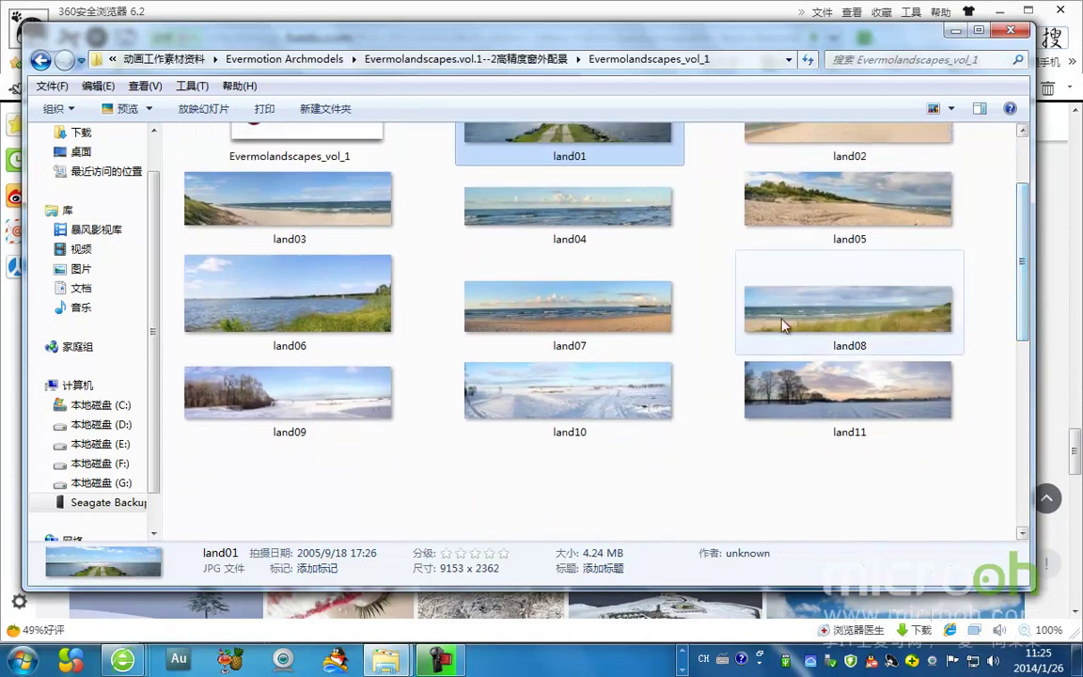
pyautogui.click(356, 400)
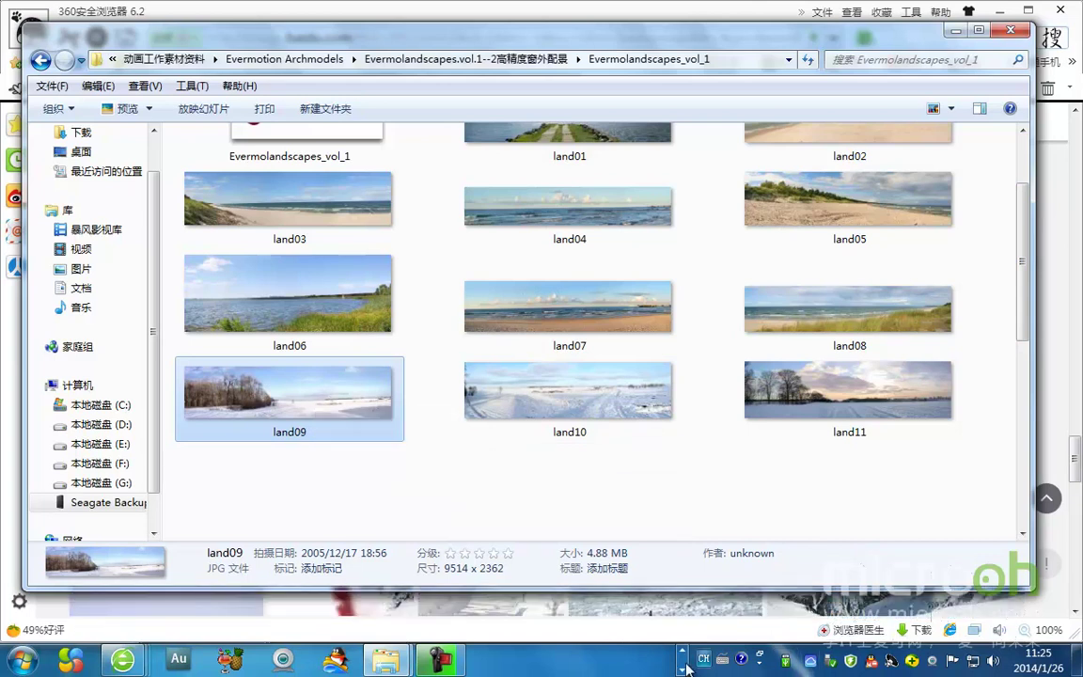
# - Switch to the cam04_03.max scene in 3ds Max, bring up the Material Editor and minimize it
pyautogui.moveTo(364, 424); pyautogui.dragTo(768, 186)
pyautogui.press('m')
pyautogui.moveTo(780, 146); pyautogui.dragTo(769, 139)
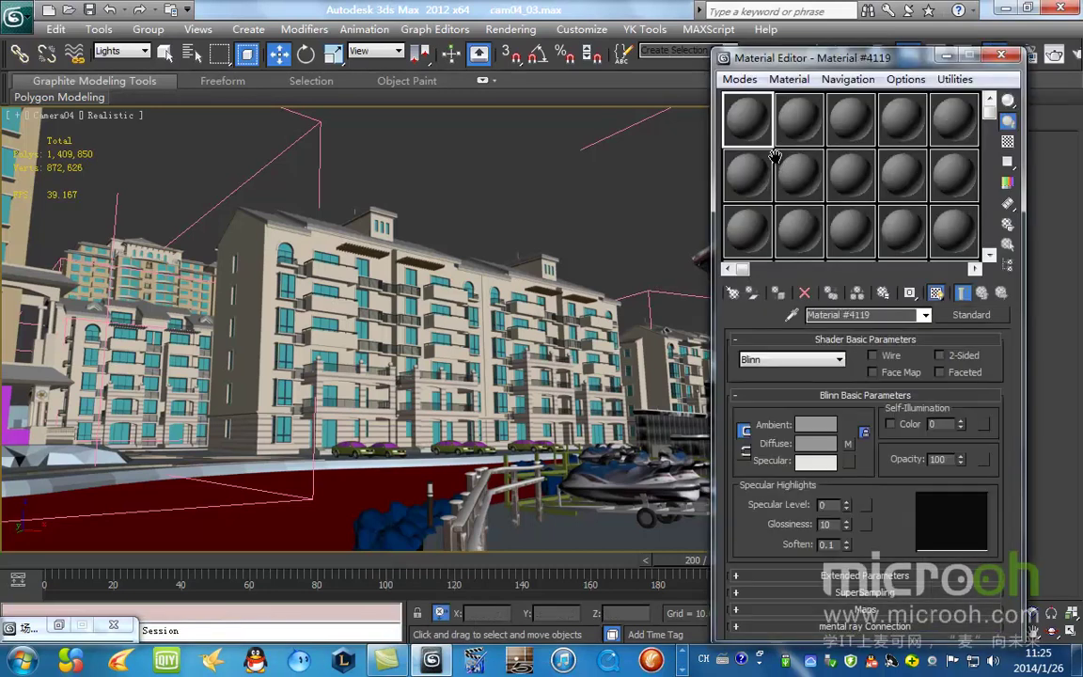
pyautogui.click(946, 57)
# - Scrub the Camera04 animation through to frame 200 and survey the residential site from the Top view and an angled overview
pyautogui.moveTo(51, 565); pyautogui.dragTo(729, 589)
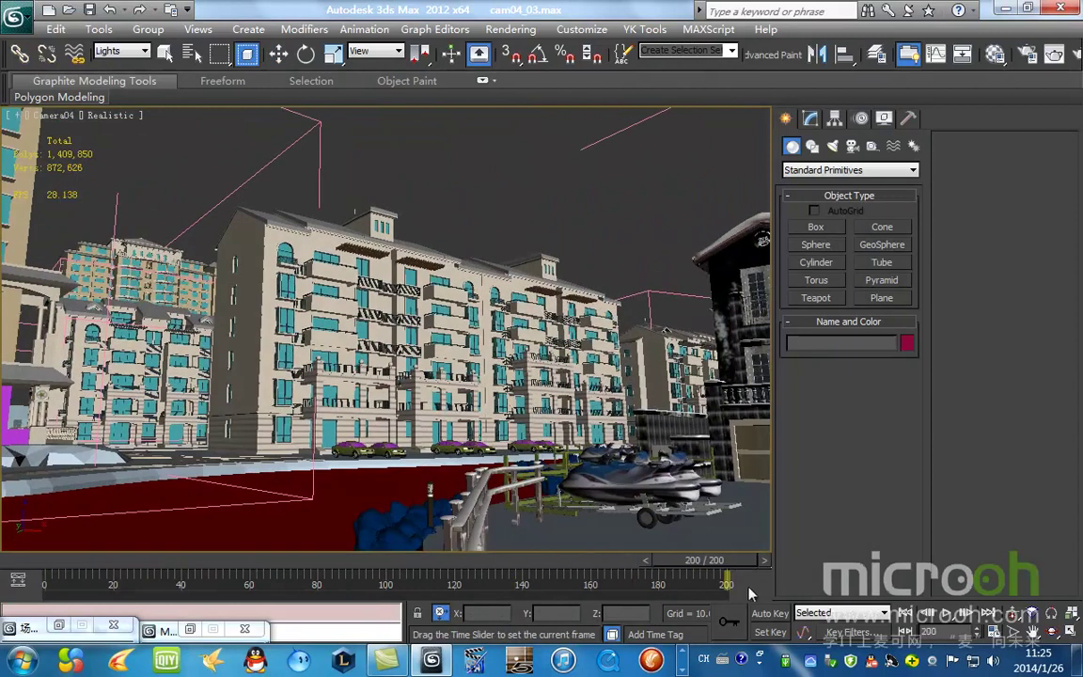
pyautogui.press('w')
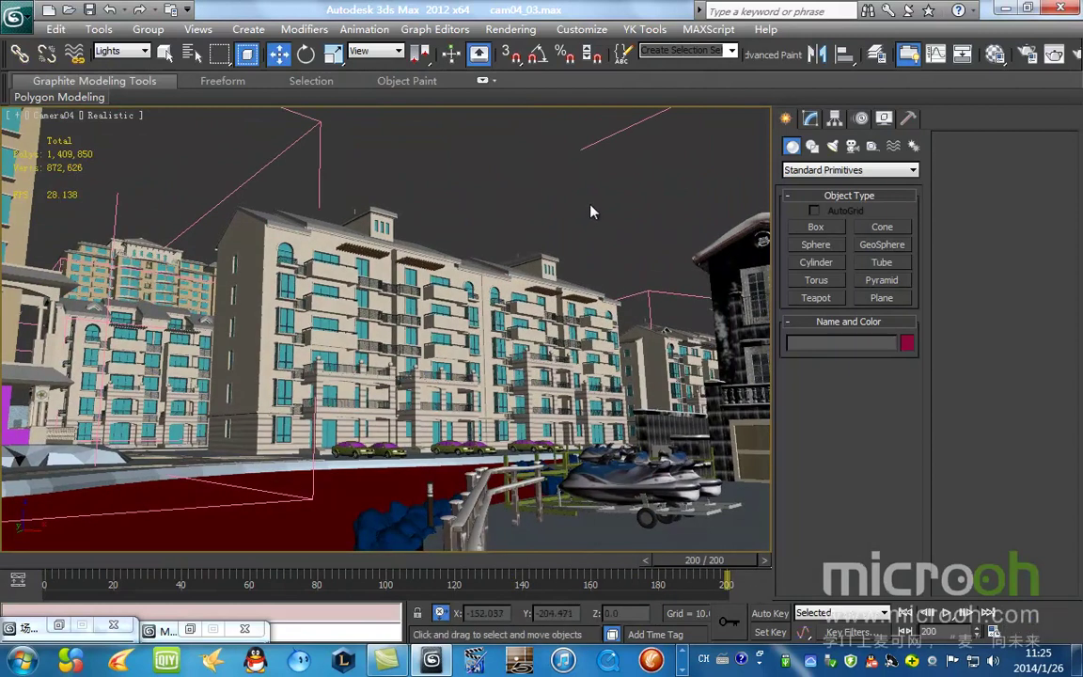
pyautogui.press('t')
pyautogui.scroll(4, 484, 382)
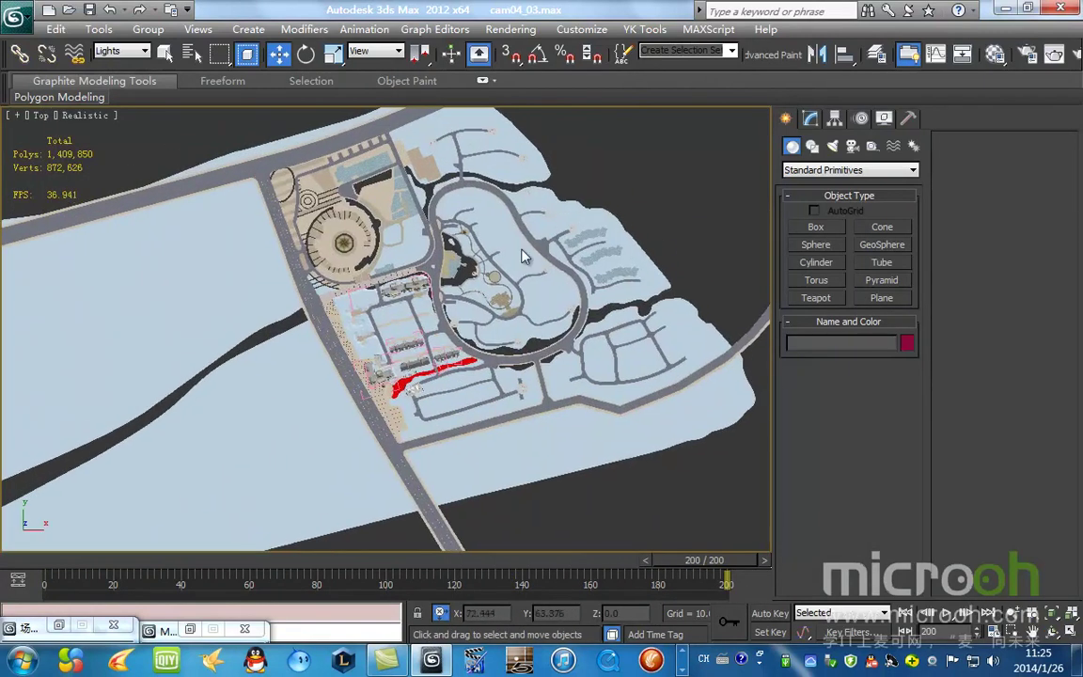
pyautogui.scroll(6, 516, 266)
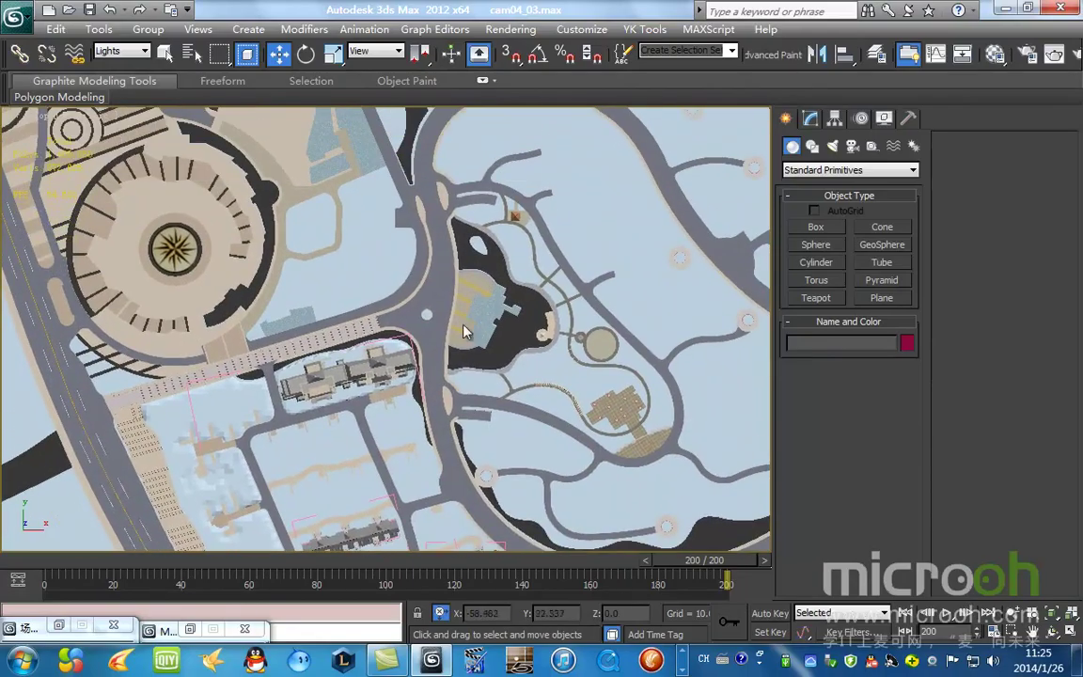
pyautogui.keyDown('alt'); pyautogui.moveTo(464, 331); pyautogui.dragTo(456, 207, button='middle'); pyautogui.keyUp('alt')
pyautogui.scroll(5, 367, 310)
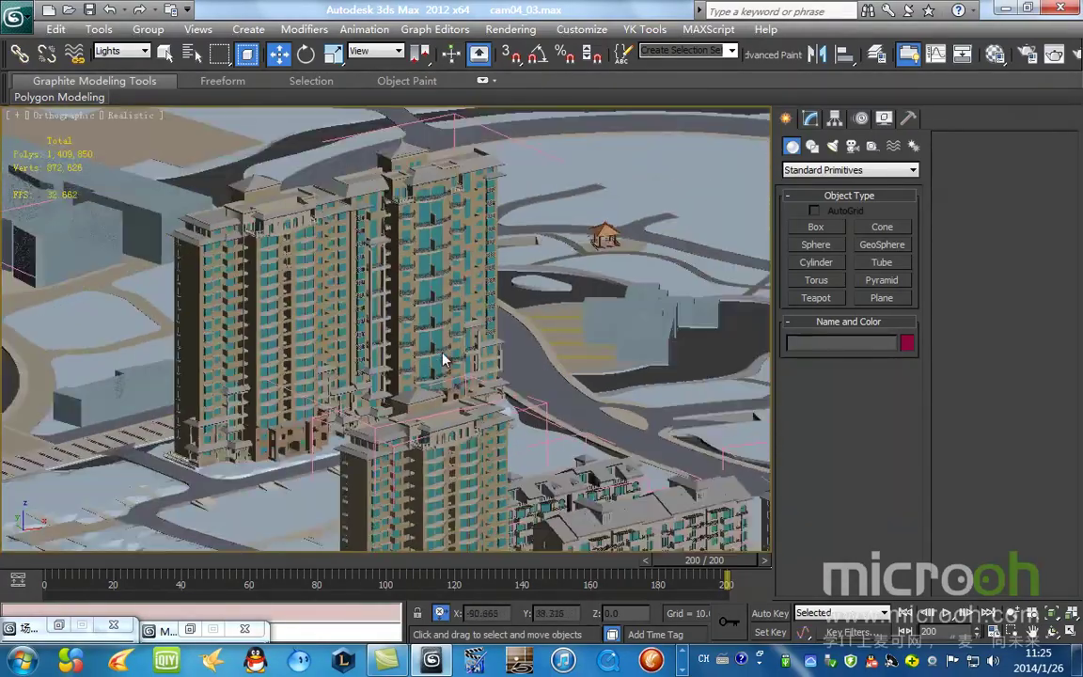
pyautogui.scroll(-5, 442, 354)
pyautogui.moveTo(456, 347); pyautogui.dragTo(489, 312, button='middle')
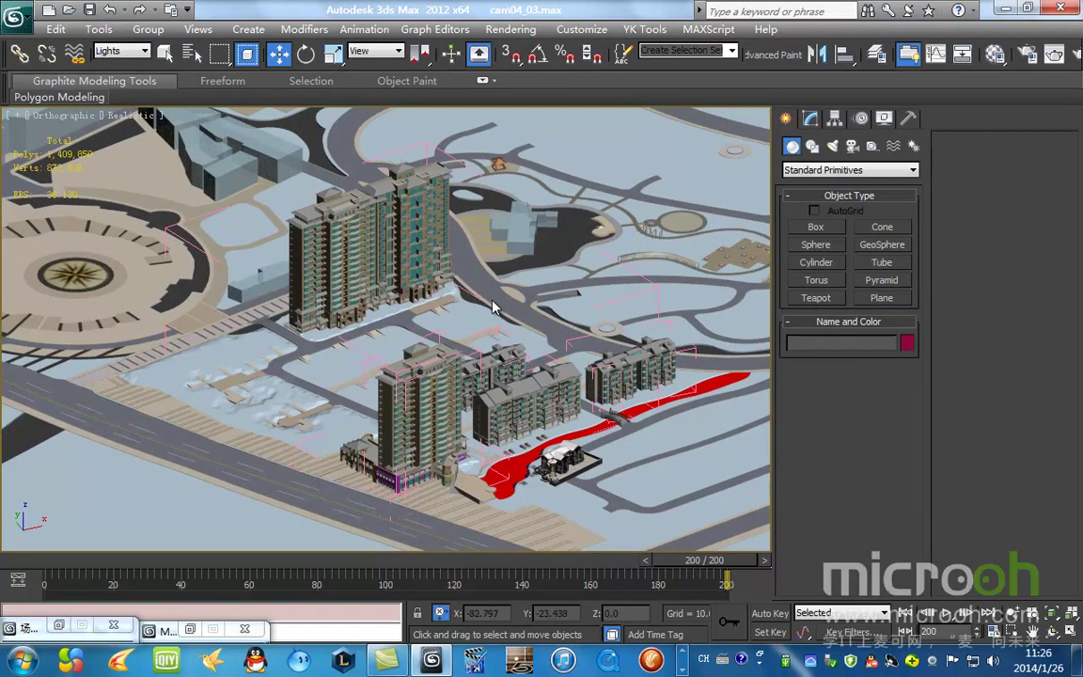
# - Open Asset Tracking and select all the scene's bitmap maps from 017 副本.jpg to 主墙上白.jpg
pyautogui.hotkey('shift', 't')
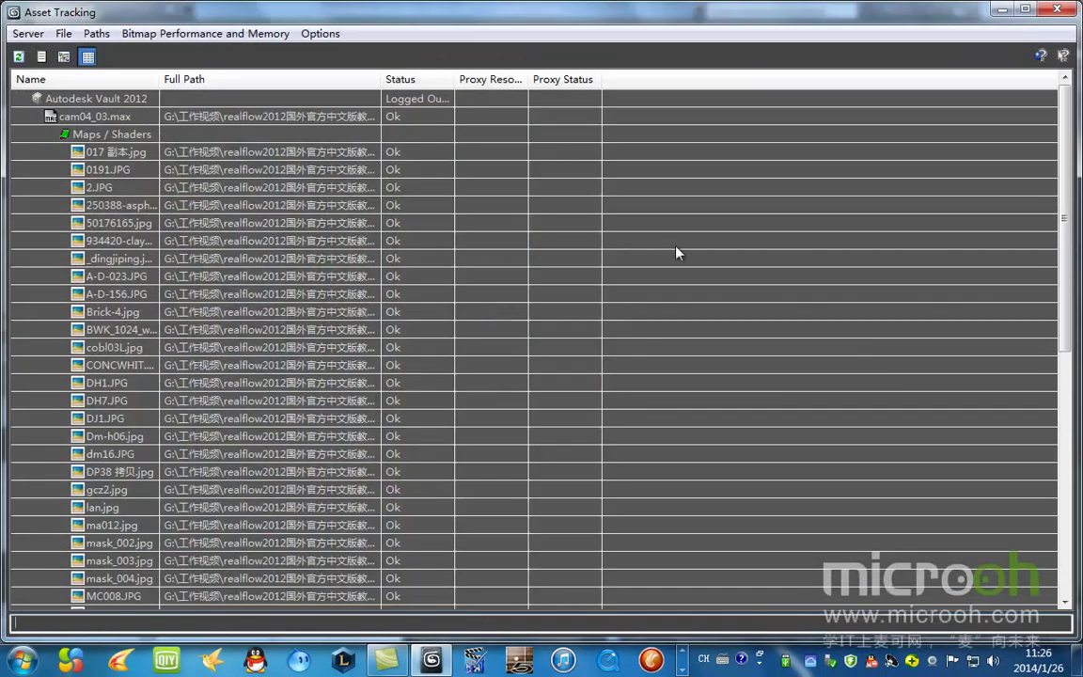
pyautogui.moveTo(1063, 224); pyautogui.dragTo(1060, 467)
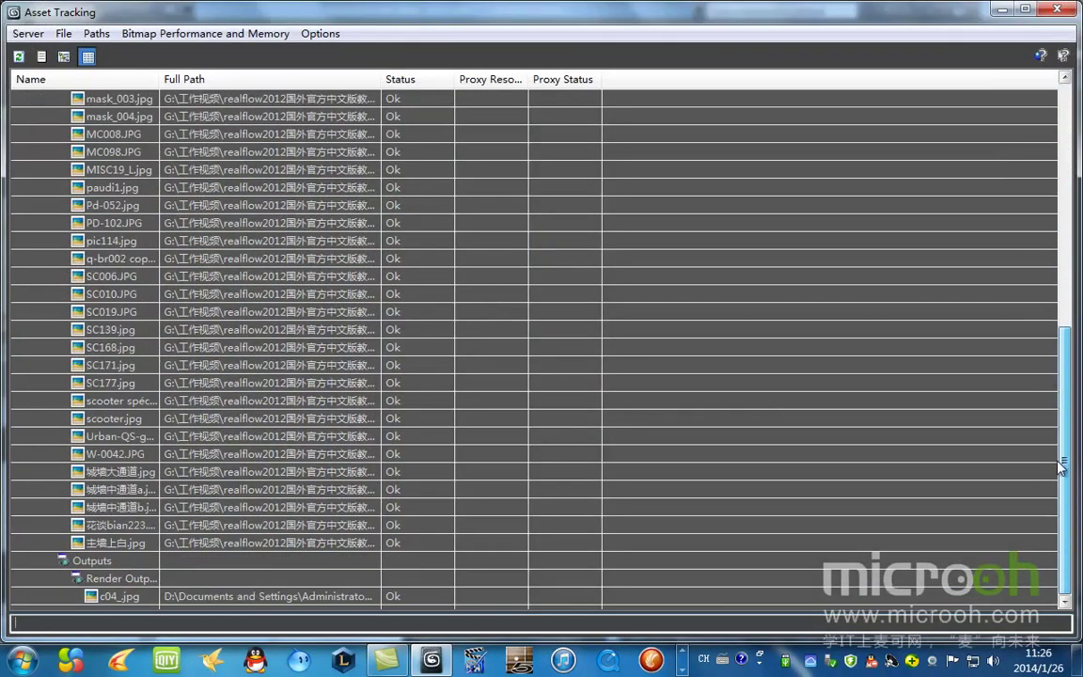
pyautogui.moveTo(1066, 402); pyautogui.dragTo(1068, 149)
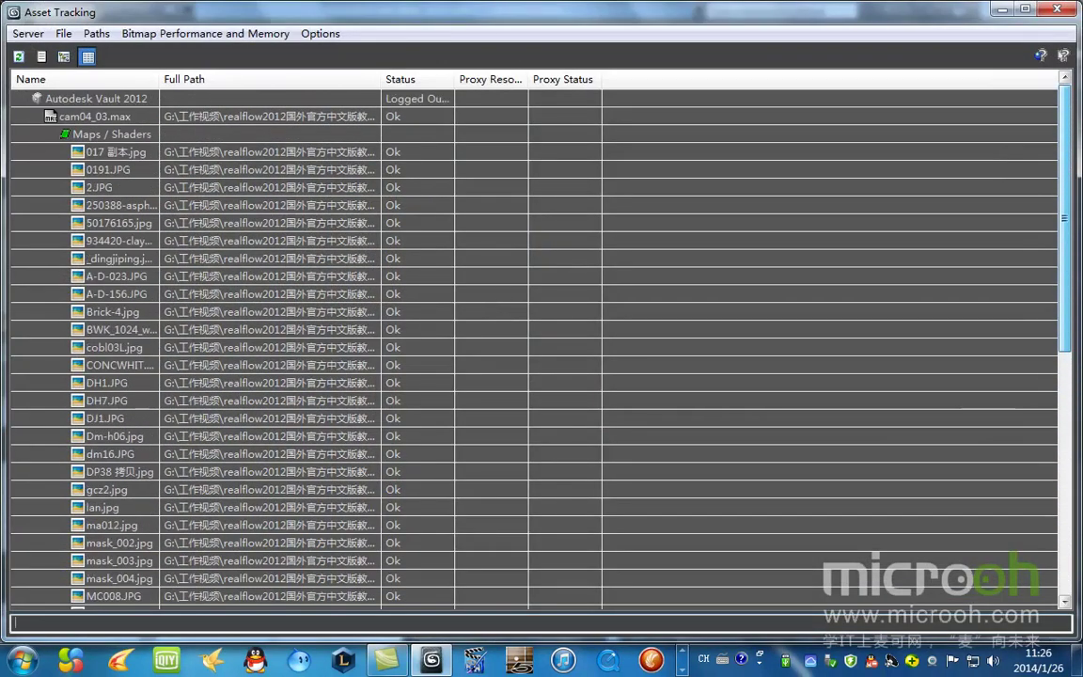
pyautogui.click(123, 151)
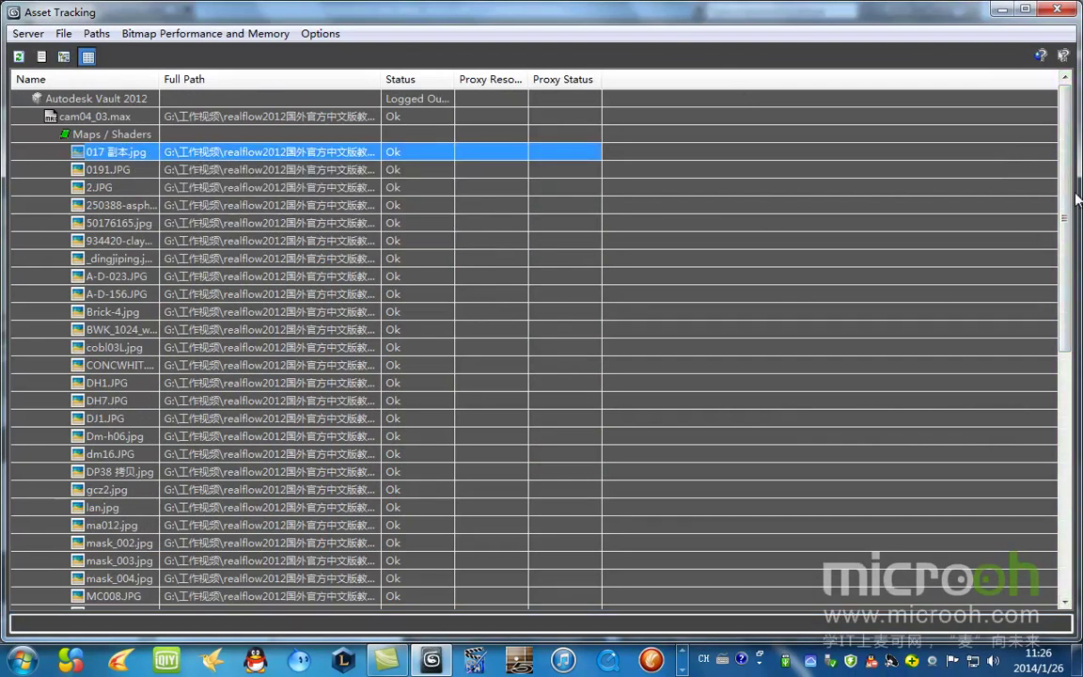
pyautogui.moveTo(1065, 213); pyautogui.dragTo(1073, 498)
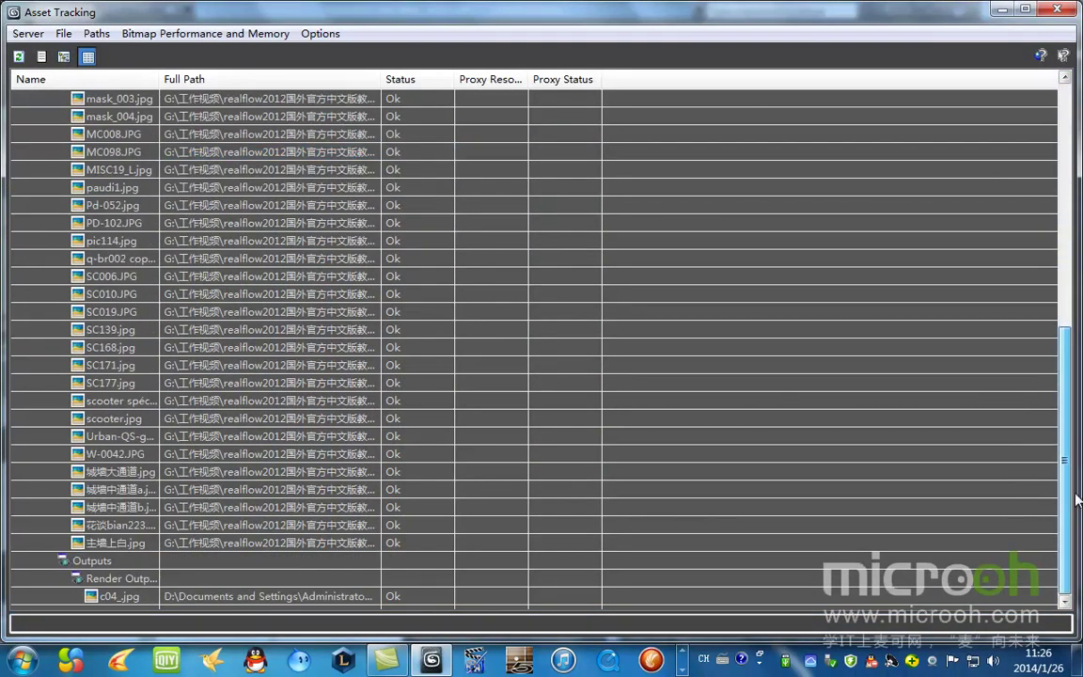
pyautogui.keyDown('shift'); pyautogui.click(115, 543); pyautogui.keyUp('shift')
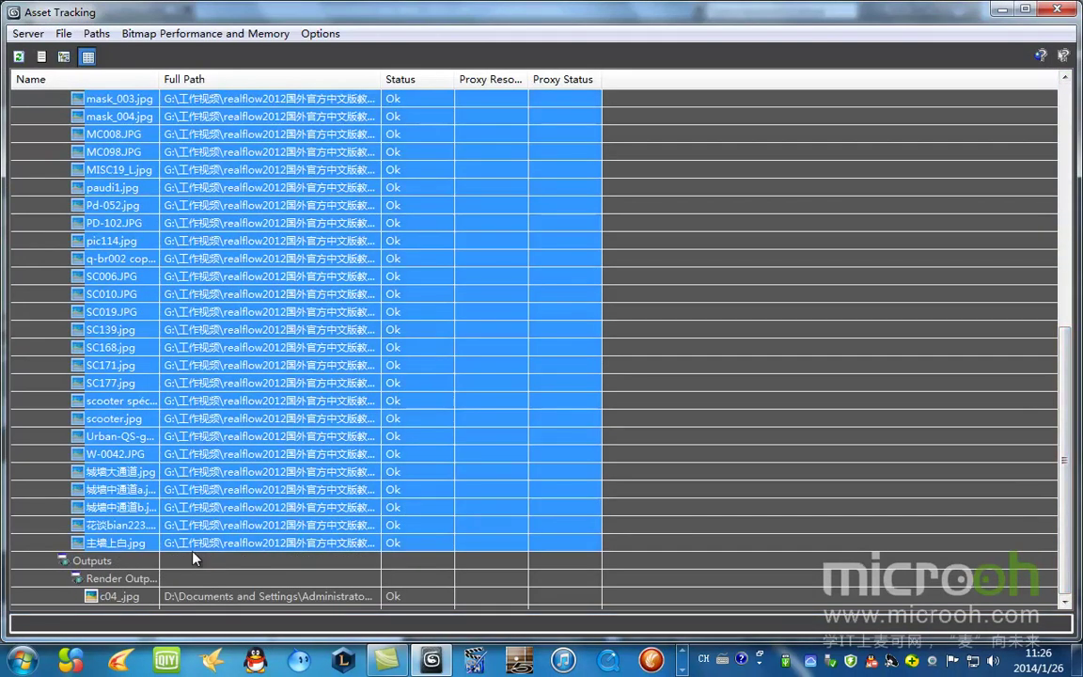
# - Set the path of the selected maps to the maps folder on the desktop and dismiss the repathing message
pyautogui.click(96, 33)
pyautogui.click(116, 76)
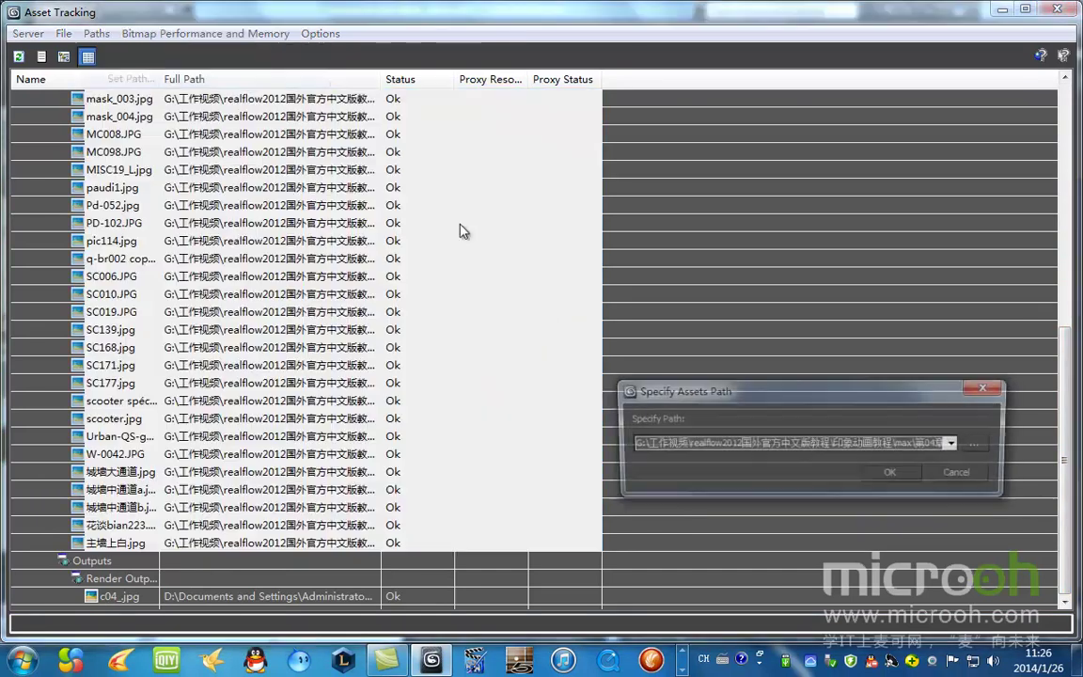
pyautogui.click(979, 444)
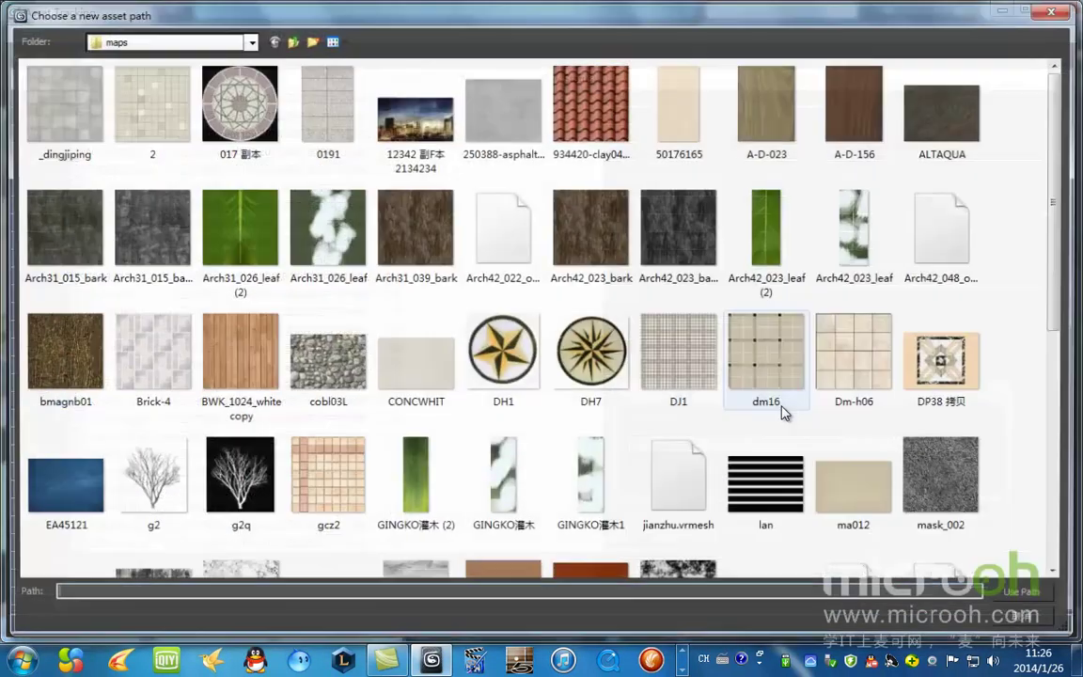
pyautogui.click(155, 39)
pyautogui.click(131, 61)
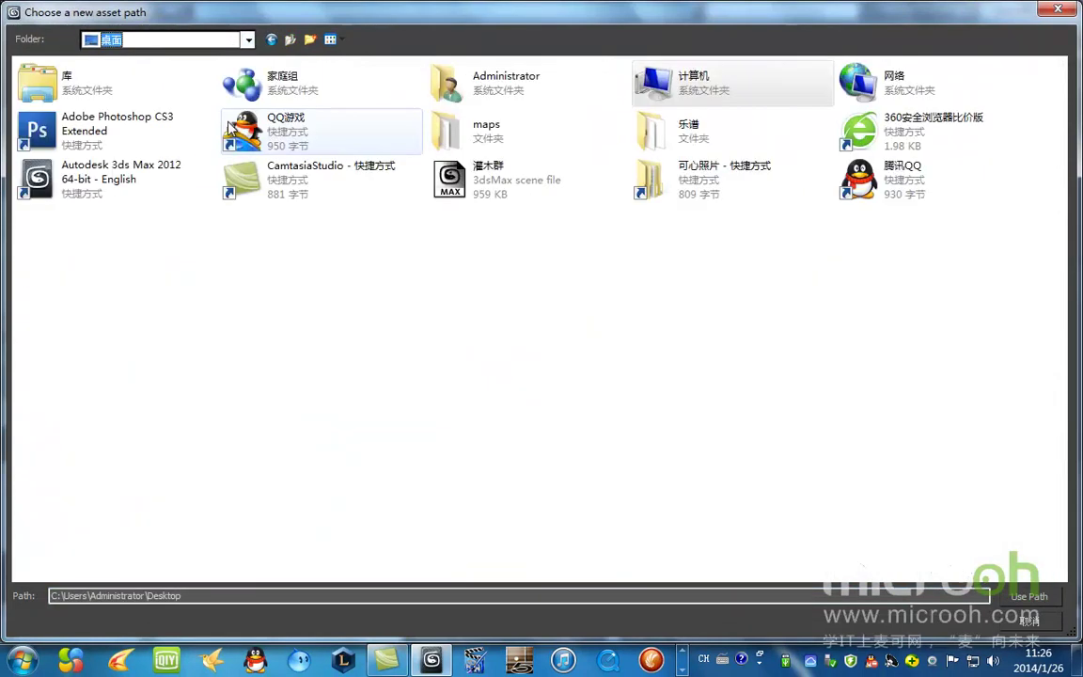
pyautogui.doubleClick(460, 132)
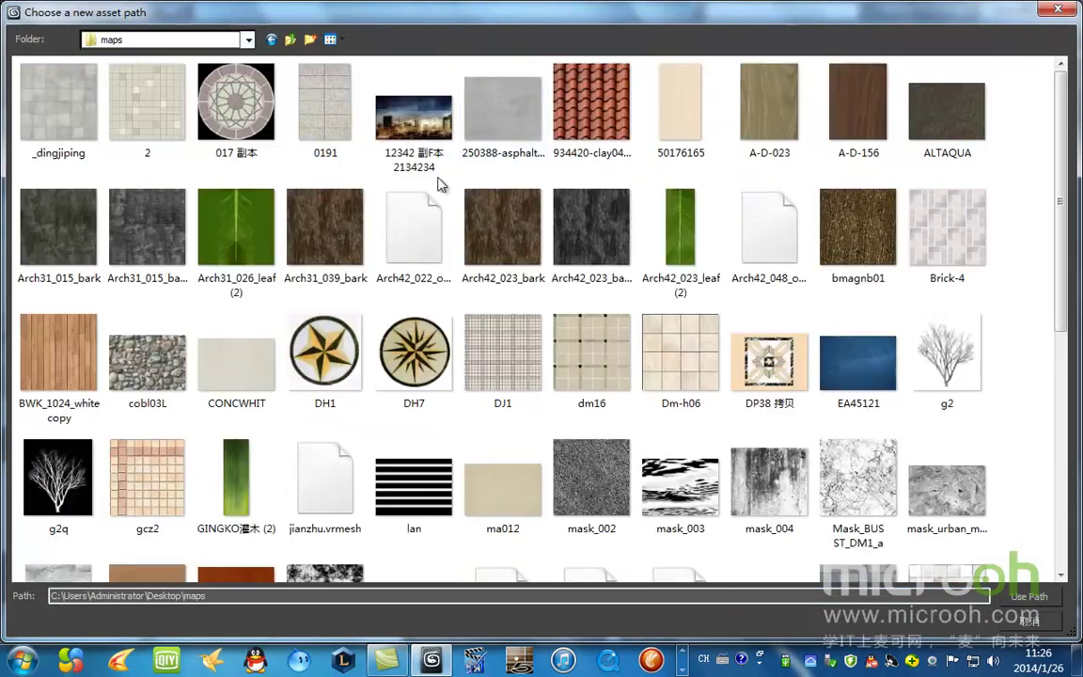
pyautogui.click(1029, 596)
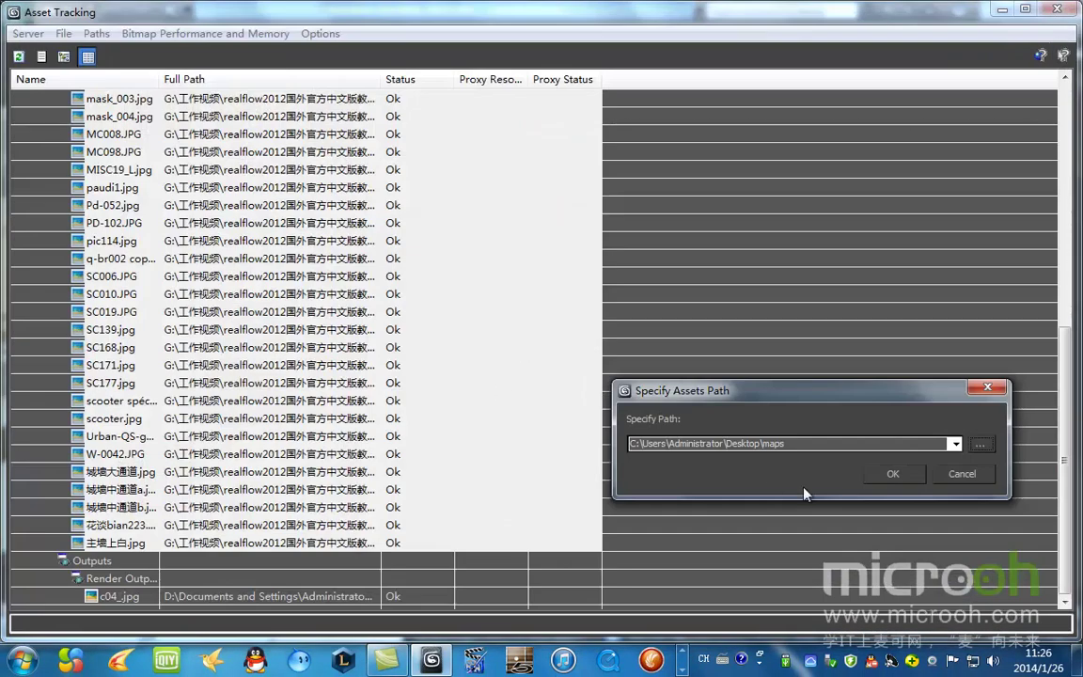
pyautogui.click(897, 481)
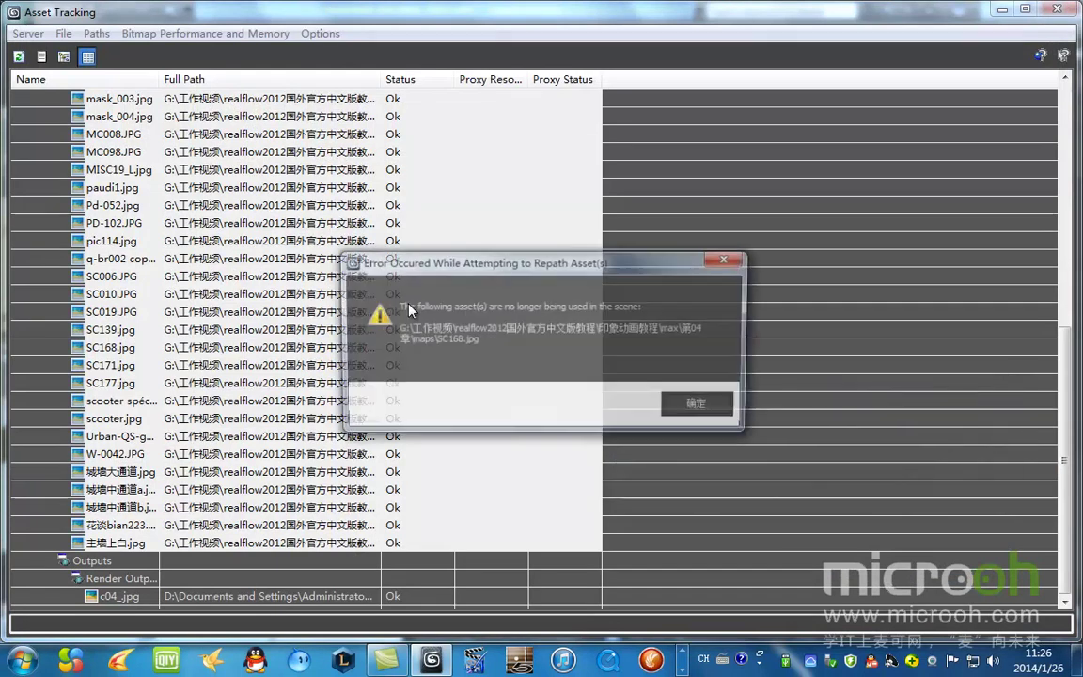
pyautogui.click(701, 407)
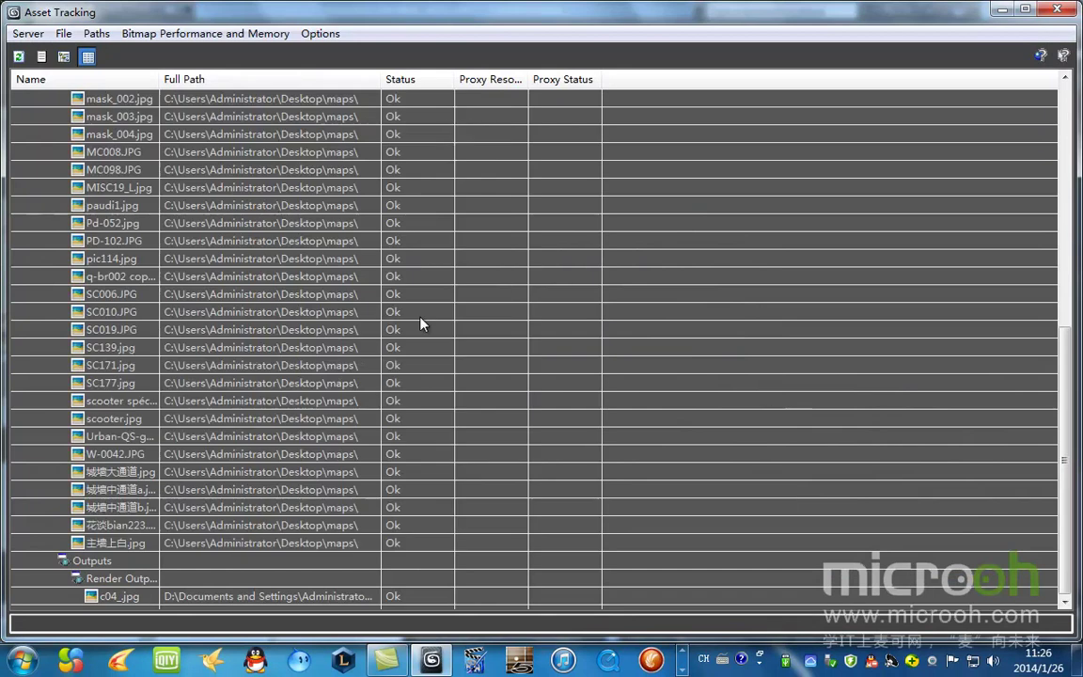
# - Check the full paths of all maps throughout the Asset Tracking list
pyautogui.moveTo(1066, 504); pyautogui.dragTo(1071, 246)
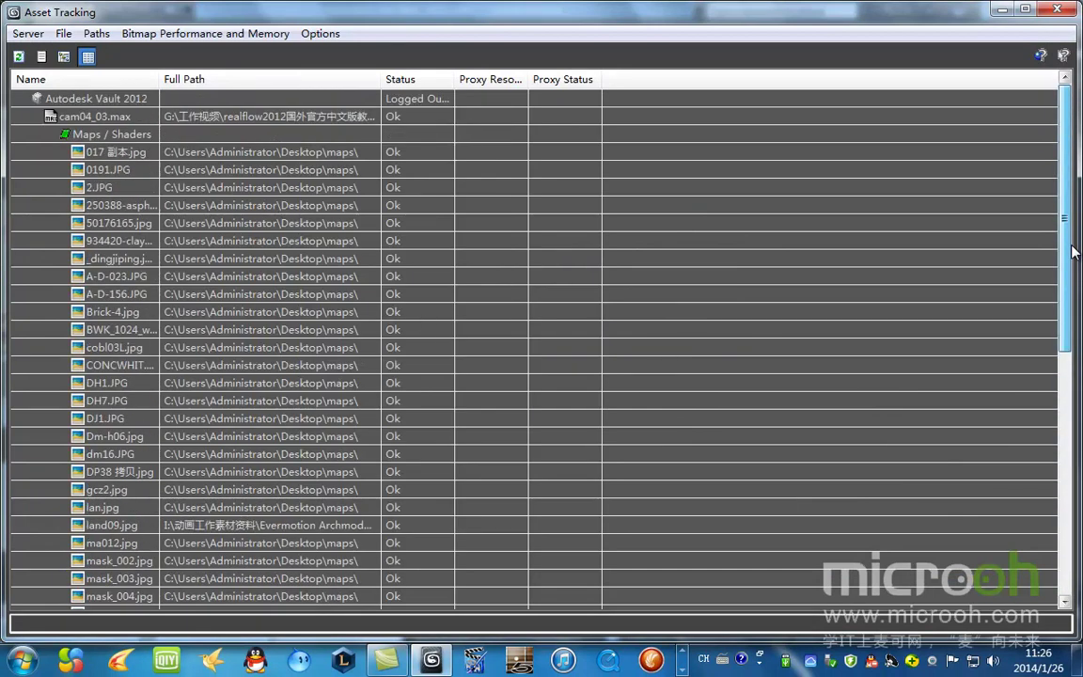
pyautogui.scroll(-9, 1072, 250)
pyautogui.scroll(9, 1072, 250)
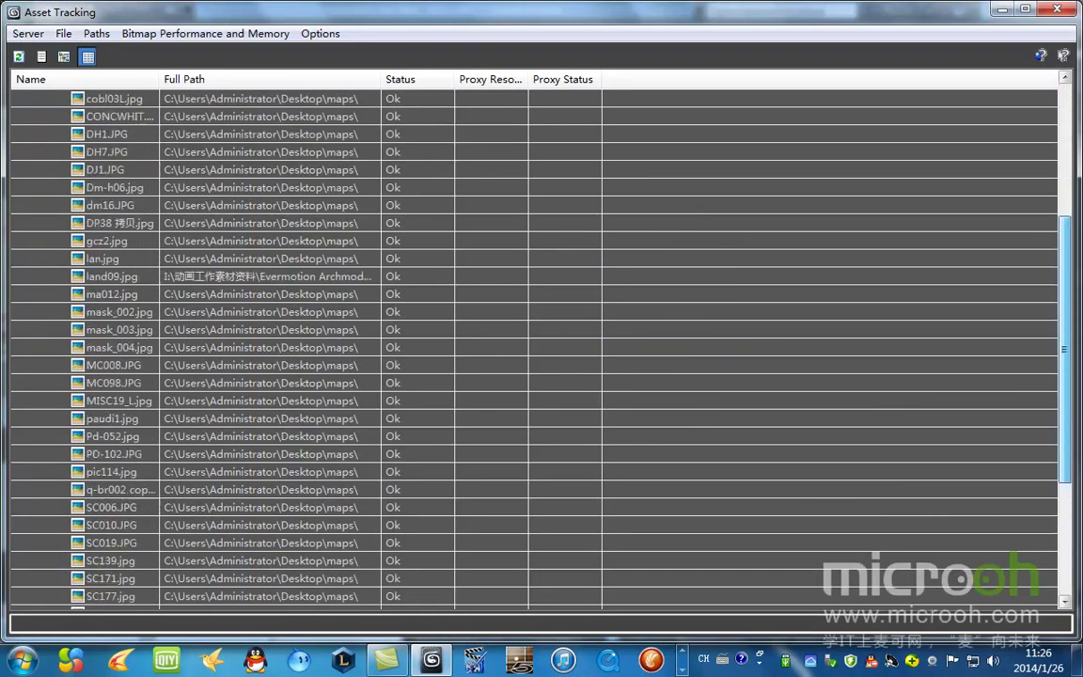
pyautogui.moveTo(1065, 250); pyautogui.dragTo(1079, 523)
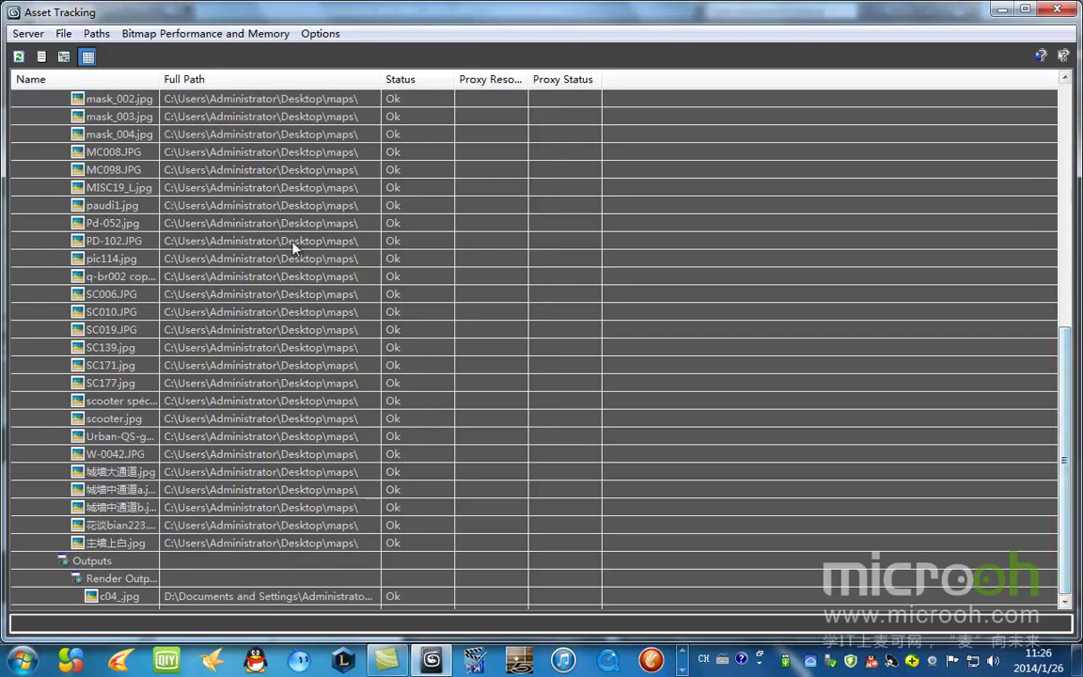
# - Select the maps from MC098.JPG to 主墙上白.jpg and set their path to the desktop maps folder again
pyautogui.click(268, 172)
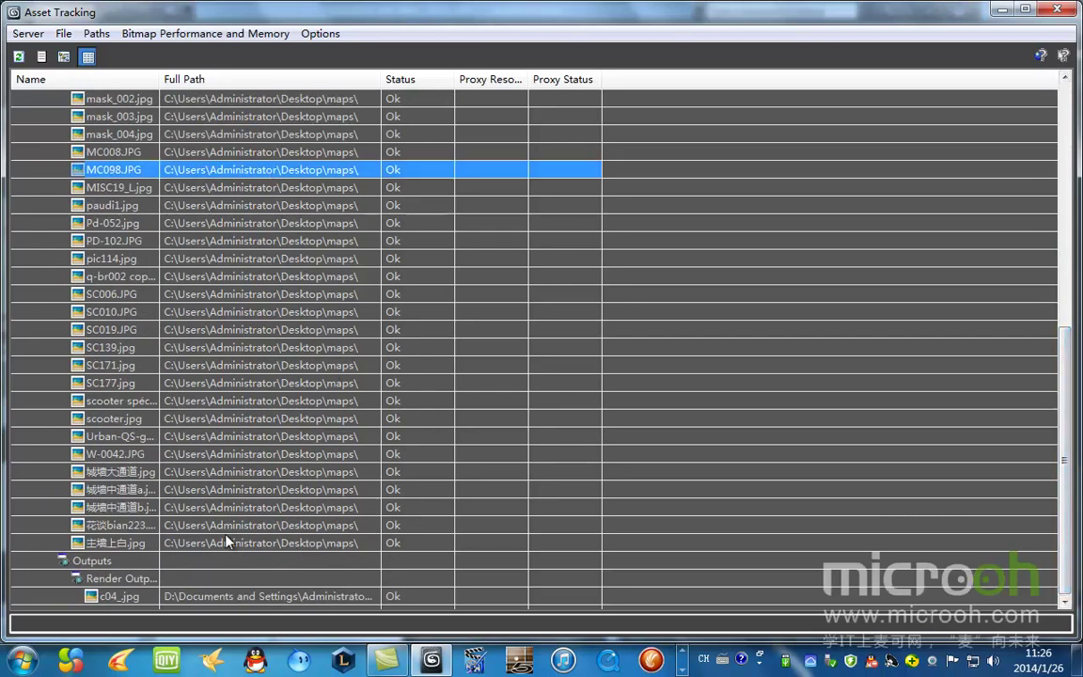
pyautogui.keyDown('shift'); pyautogui.click(226, 542); pyautogui.keyUp('shift')
pyautogui.click(96, 33)
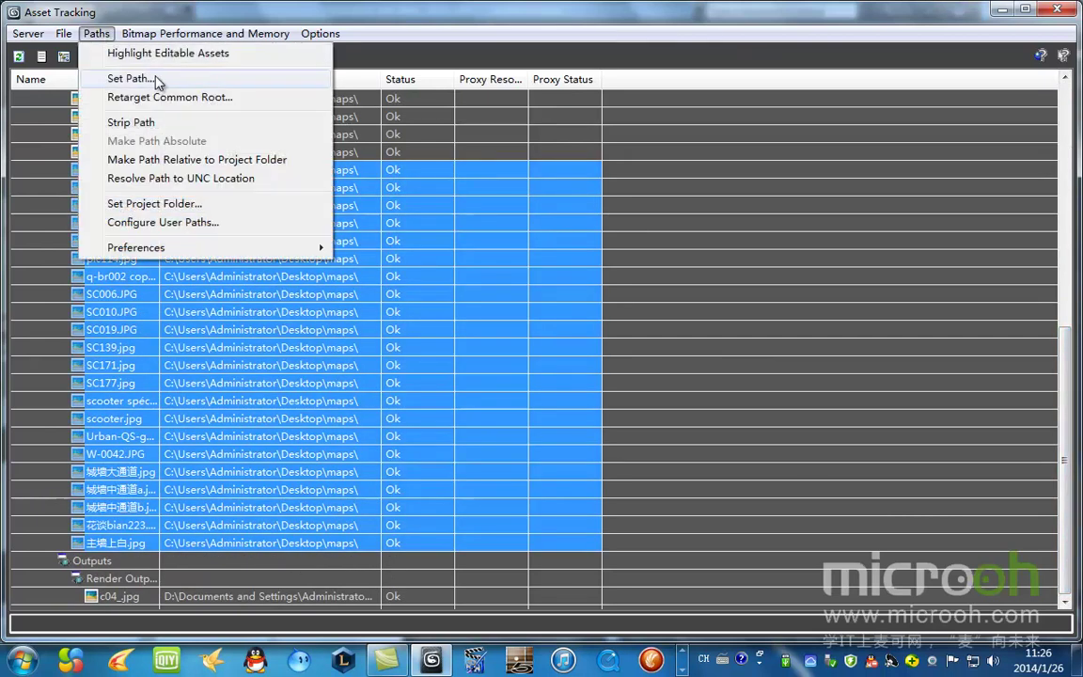
pyautogui.click(129, 78)
pyautogui.doubleClick(808, 450)
pyautogui.press('BackSpace')
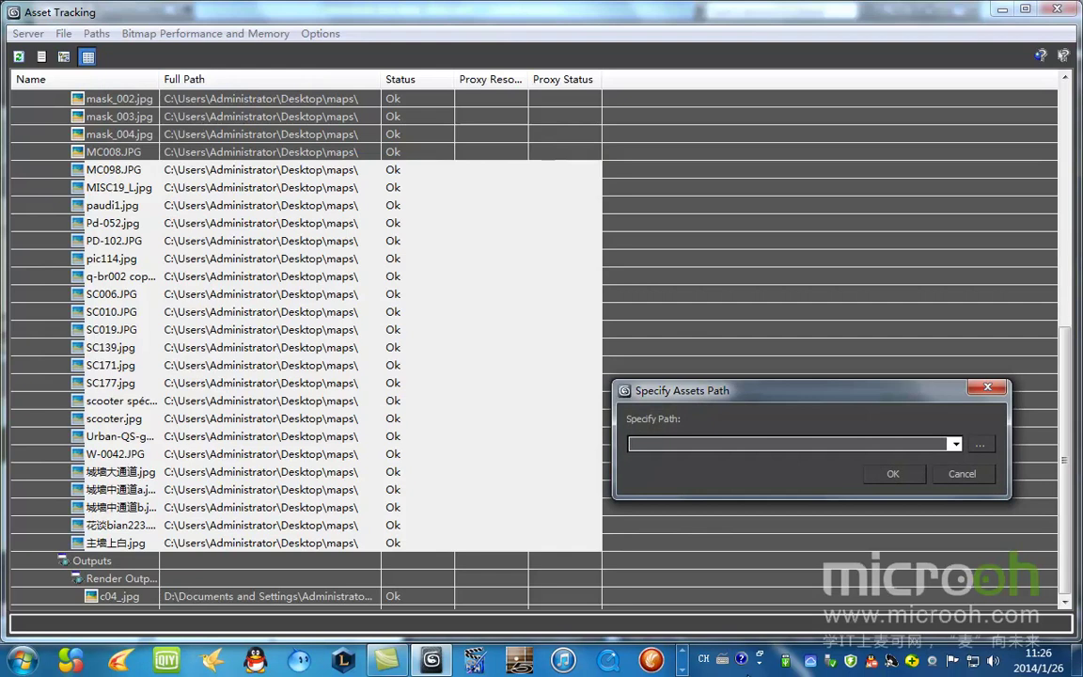
pyautogui.click(979, 447)
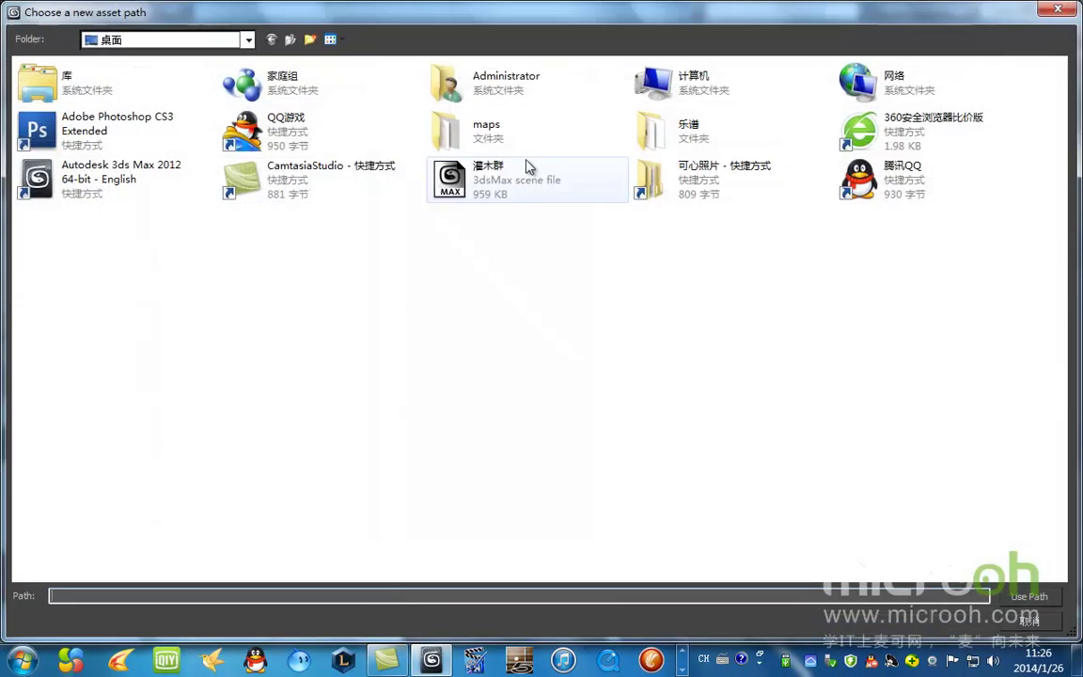
pyautogui.doubleClick(475, 139)
pyautogui.click(1028, 597)
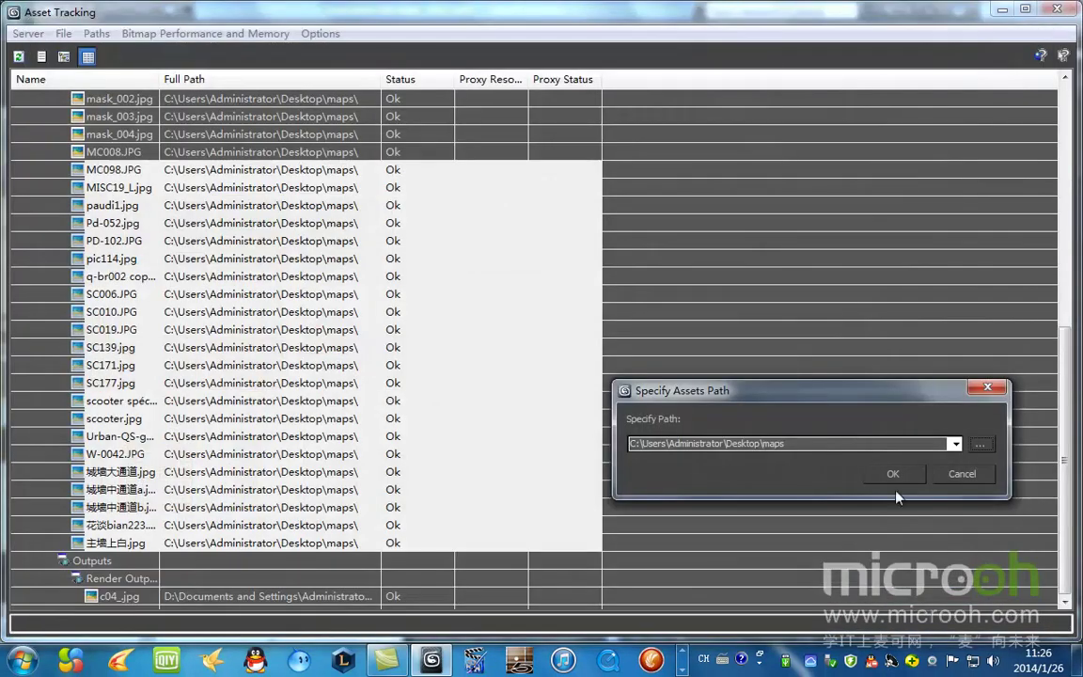
pyautogui.click(891, 473)
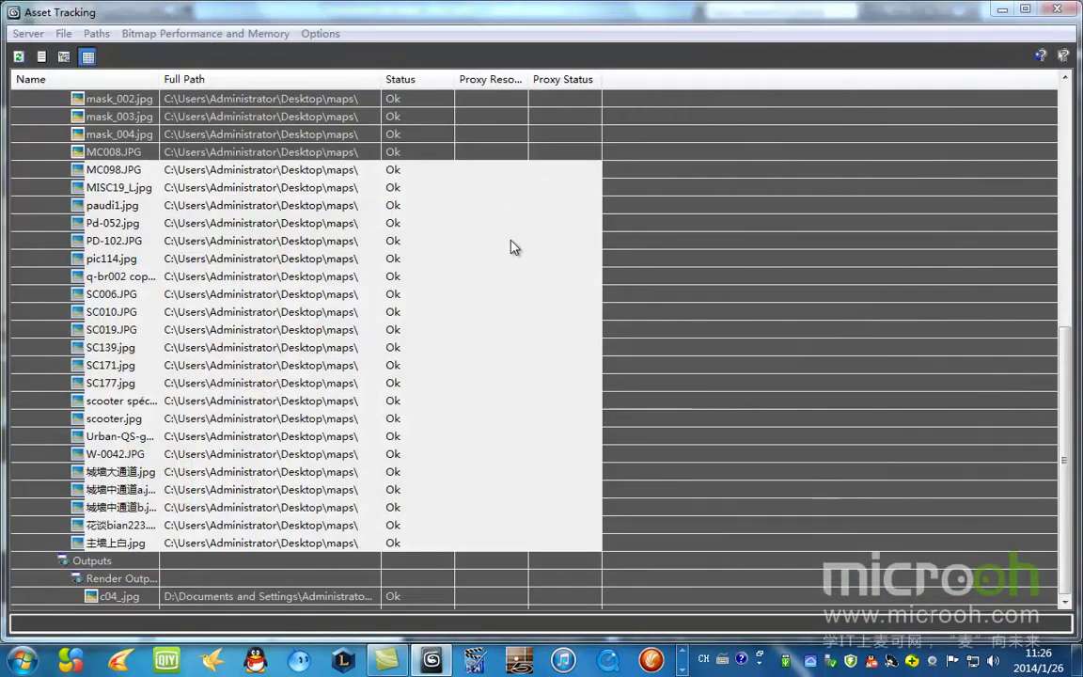
# - Review the repathed maps up to the start of the list and close Asset Tracking
pyautogui.click(321, 205)
pyautogui.scroll(5, 365, 339)
pyautogui.scroll(4, 365, 334)
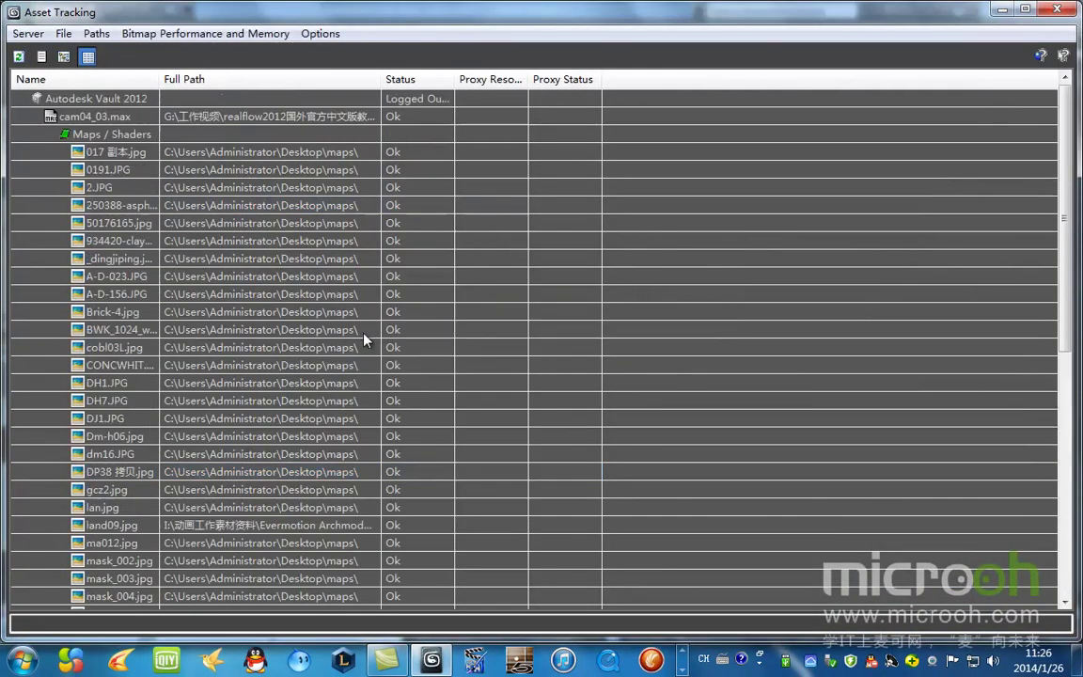
pyautogui.click(1058, 11)
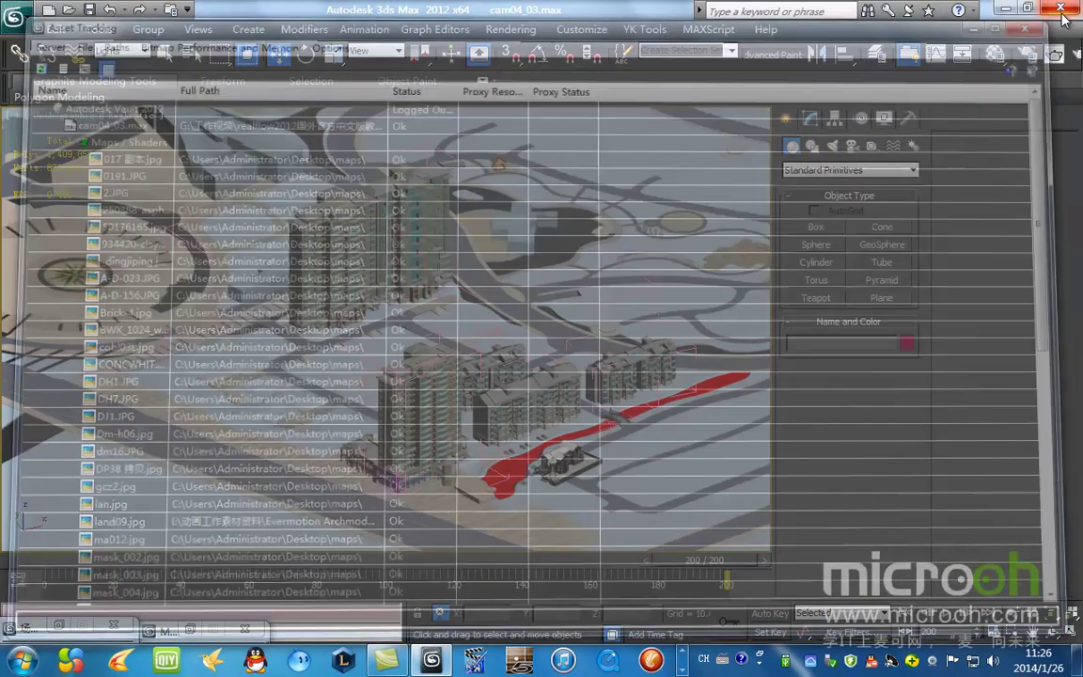
# - Return to the Camera04 view and scrub its animation through to frame 200 to review the shot
pyautogui.press('c')
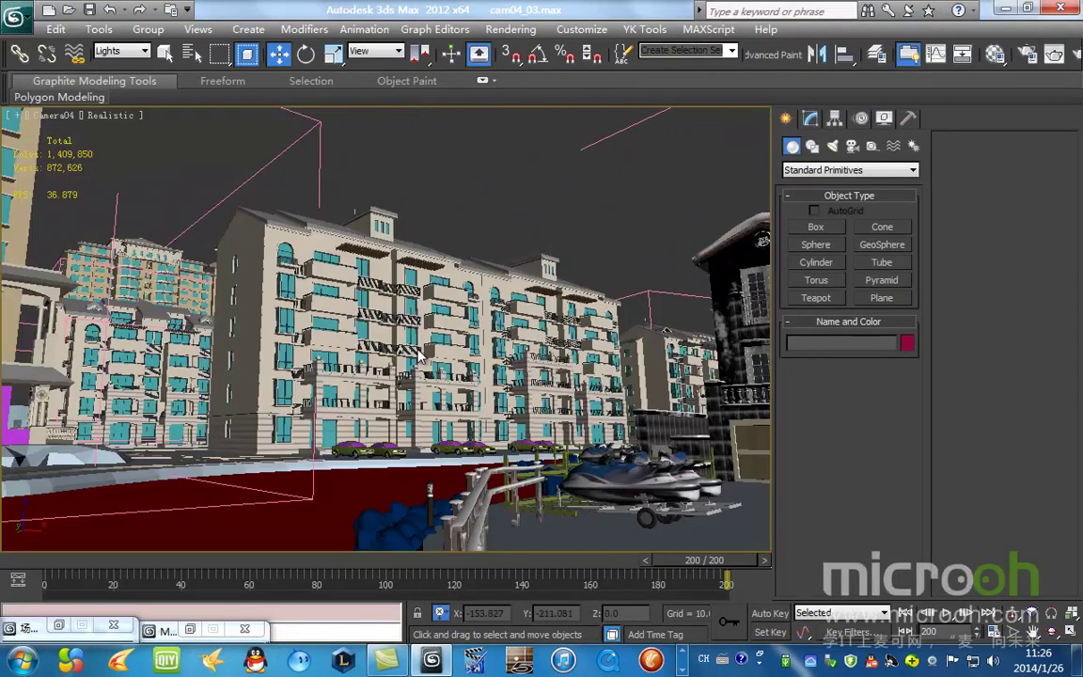
pyautogui.moveTo(26, 562); pyautogui.dragTo(728, 564)
pyautogui.press('w')
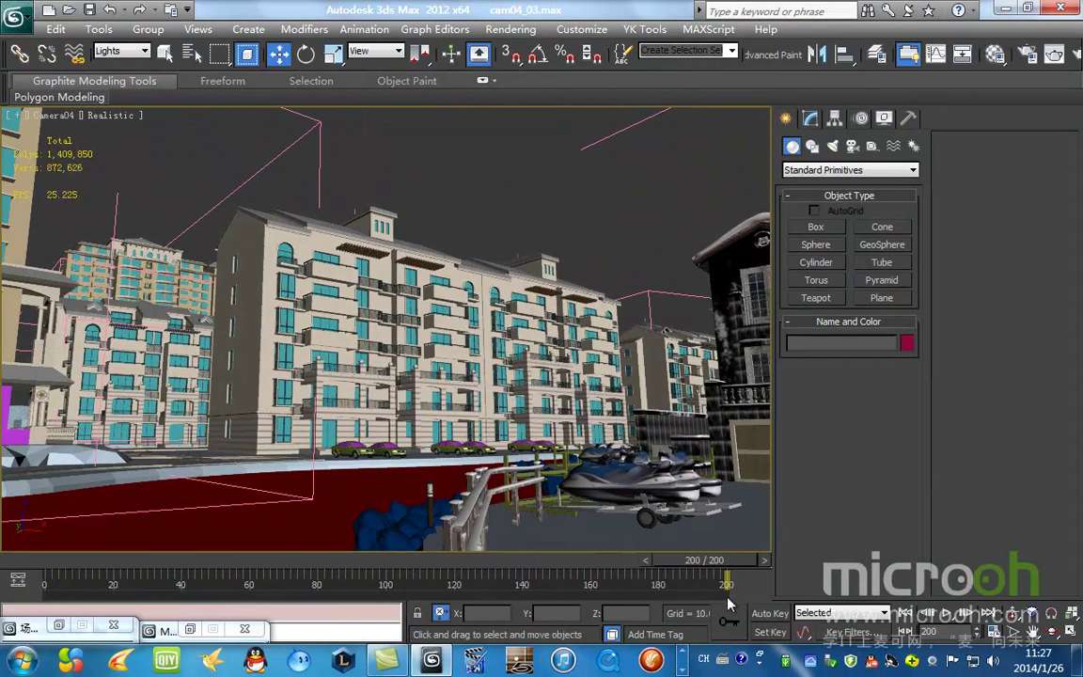
pyautogui.press('q')
pyautogui.moveTo(705, 560); pyautogui.dragTo(741, 595)
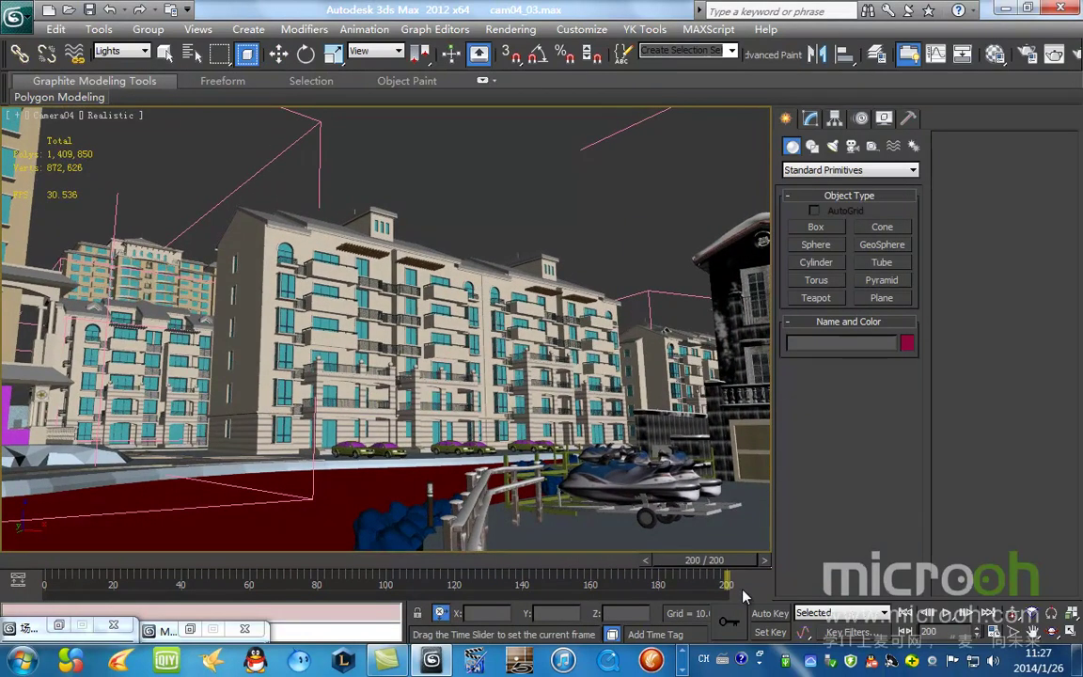
# - Save the scene as cam04_04.max
pyautogui.press('w')
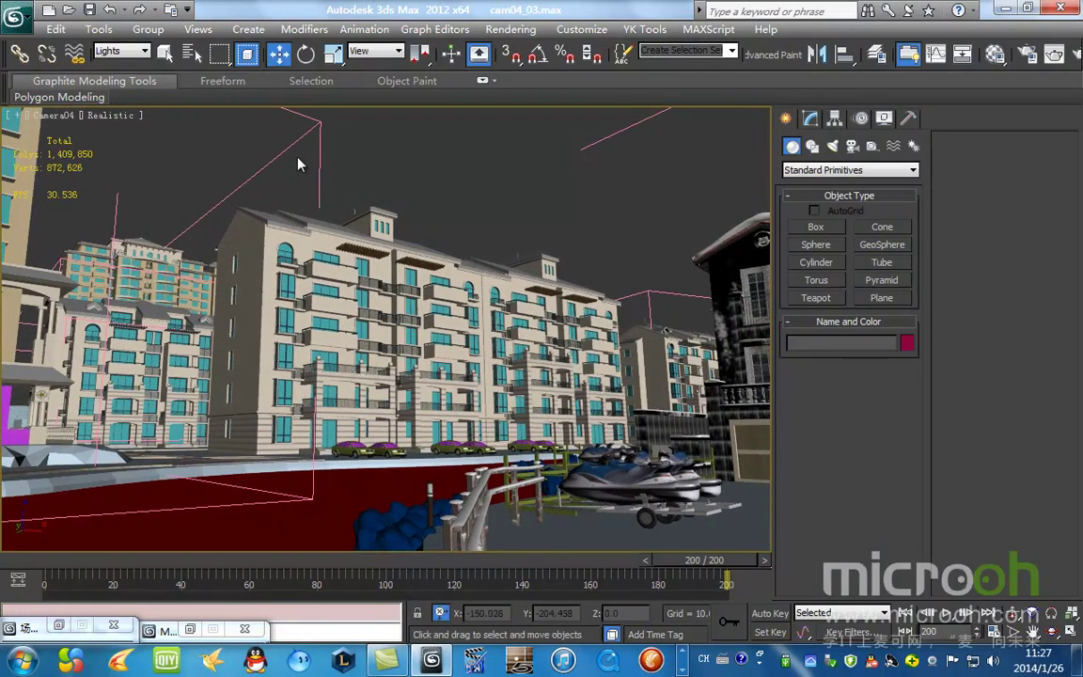
pyautogui.hotkey('ctrl', 's')
pyautogui.moveTo(650, 549); pyautogui.dragTo(809, 528)
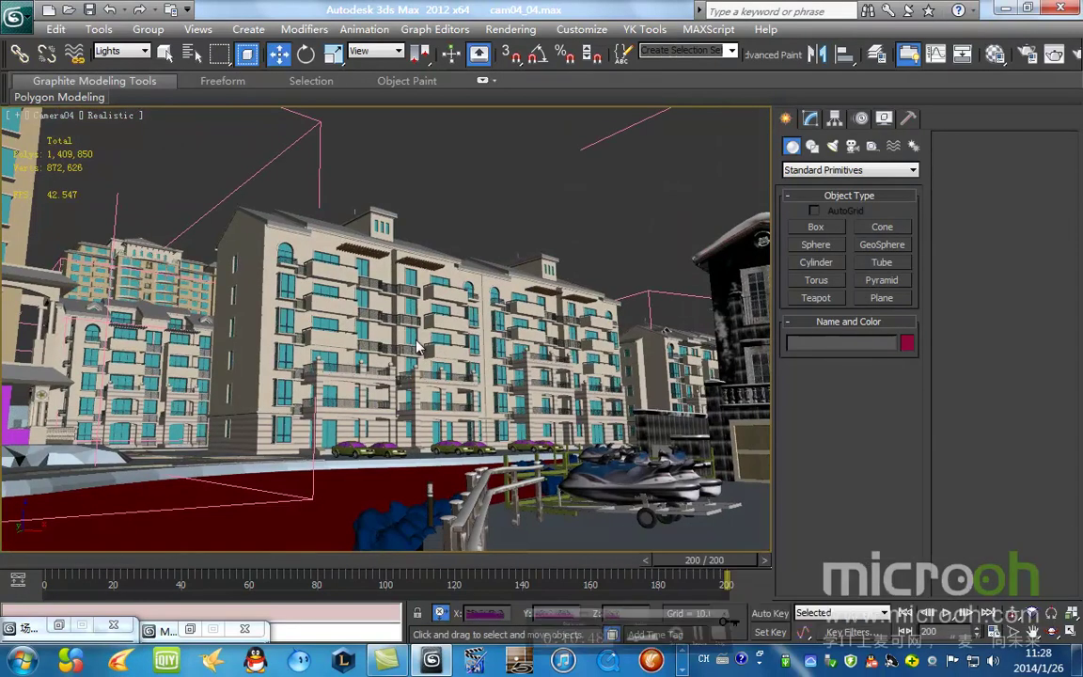
# - Examine the site layout and the extent of the buildings in the Top view, and return to the Camera04 view
pyautogui.press('t')
pyautogui.press('z')
pyautogui.moveTo(448, 284)
pyautogui.mouseDown(button='middle')
pyautogui.moveTo(437, 290)
pyautogui.moveTo(457, 299)
pyautogui.mouseUp(button='middle')
pyautogui.scroll(3, 457, 299)
pyautogui.scroll(5, 393, 342)
pyautogui.scroll(-2, 376, 203)
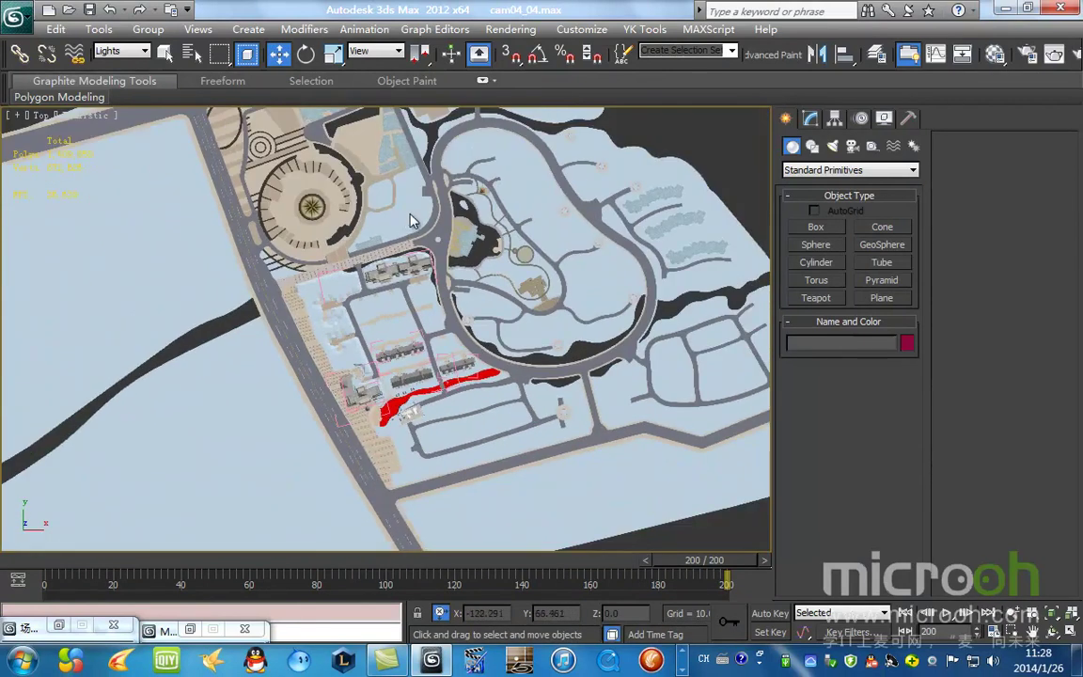
pyautogui.moveTo(440, 294); pyautogui.dragTo(457, 260, button='middle')
pyautogui.scroll(-3, 454, 253)
pyautogui.scroll(-2, 442, 273)
pyautogui.scroll(4, 414, 357)
pyautogui.scroll(-5, 416, 375)
pyautogui.moveTo(416, 376); pyautogui.dragTo(462, 325, button='middle')
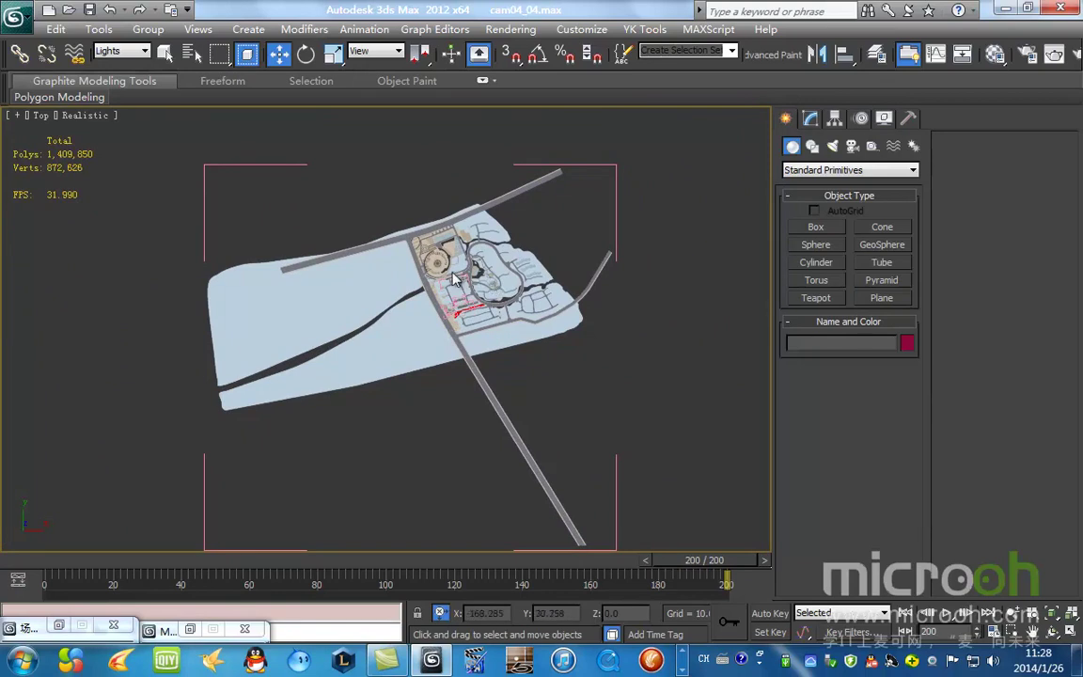
pyautogui.scroll(5, 460, 282)
pyautogui.scroll(-4, 461, 282)
pyautogui.scroll(4, 421, 373)
pyautogui.moveTo(372, 393); pyautogui.dragTo(415, 315, button='middle')
pyautogui.press('t')
pyautogui.press('z')
pyautogui.scroll(5, 414, 315)
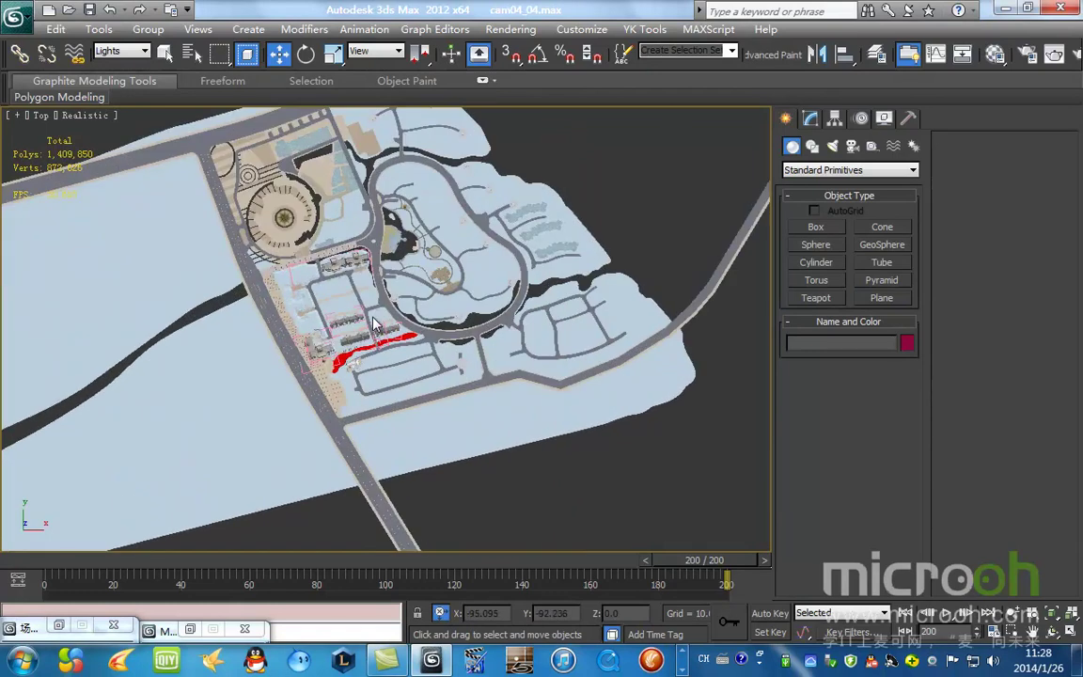
pyautogui.press('c')
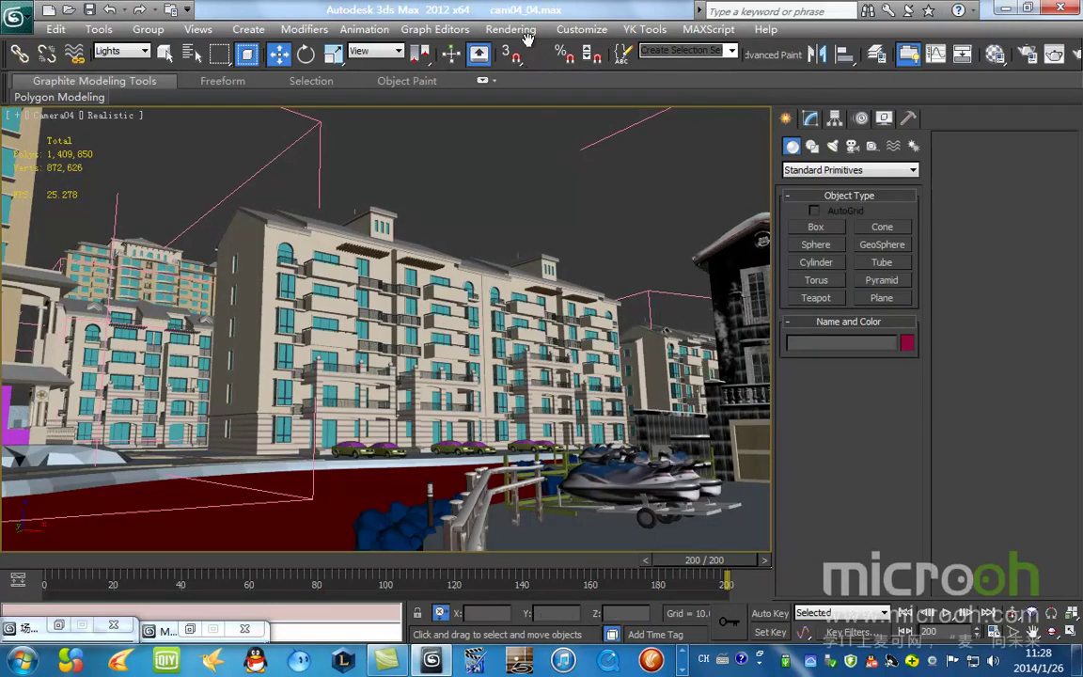
# - Assign V-Ray Adv 2.10.01 as the production renderer in Render Setup and save the renderer choice as the default
pyautogui.click(512, 31)
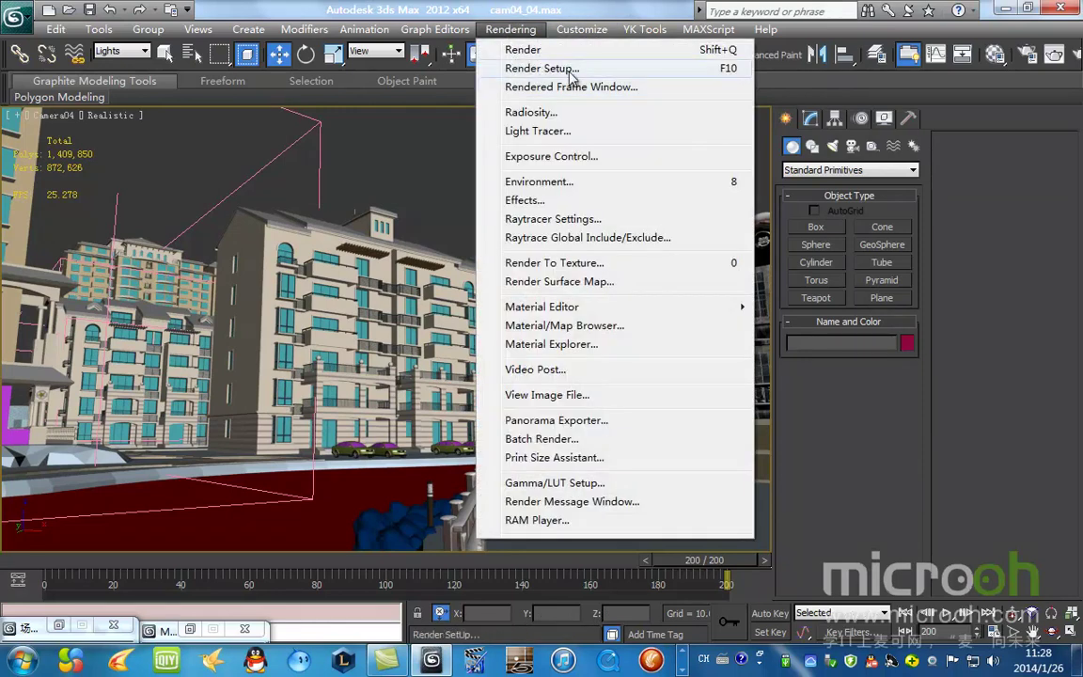
pyautogui.click(514, 68)
pyautogui.moveTo(454, 138); pyautogui.dragTo(725, 93)
pyautogui.moveTo(640, 99); pyautogui.dragTo(590, 88)
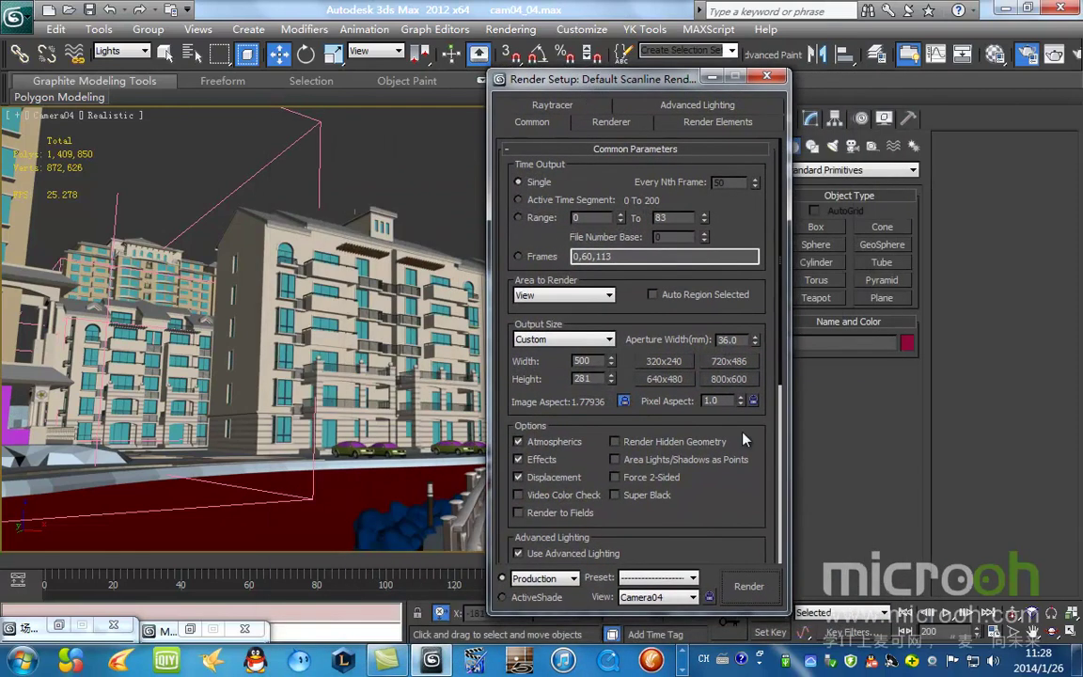
pyautogui.scroll(-5, 743, 524)
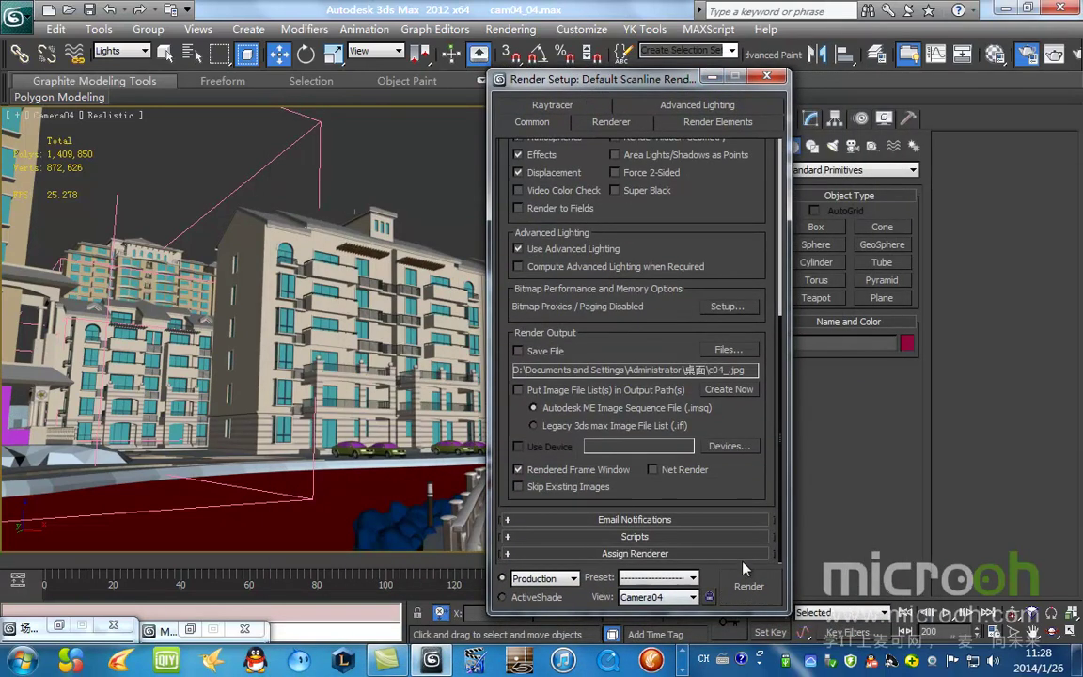
pyautogui.click(731, 480)
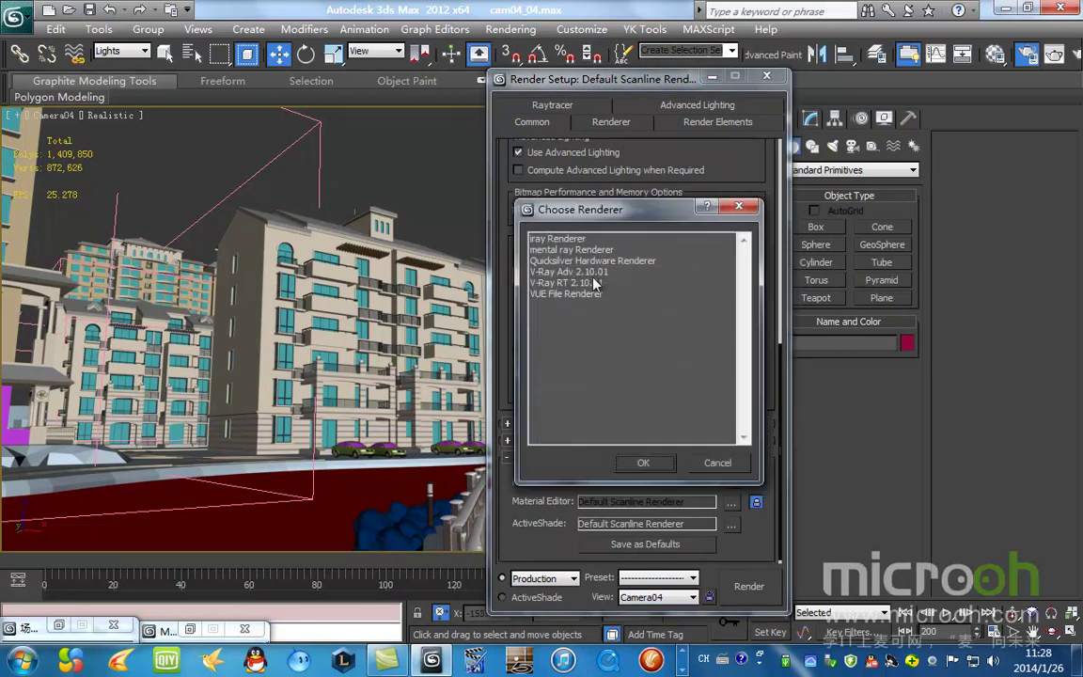
pyautogui.doubleClick(555, 271)
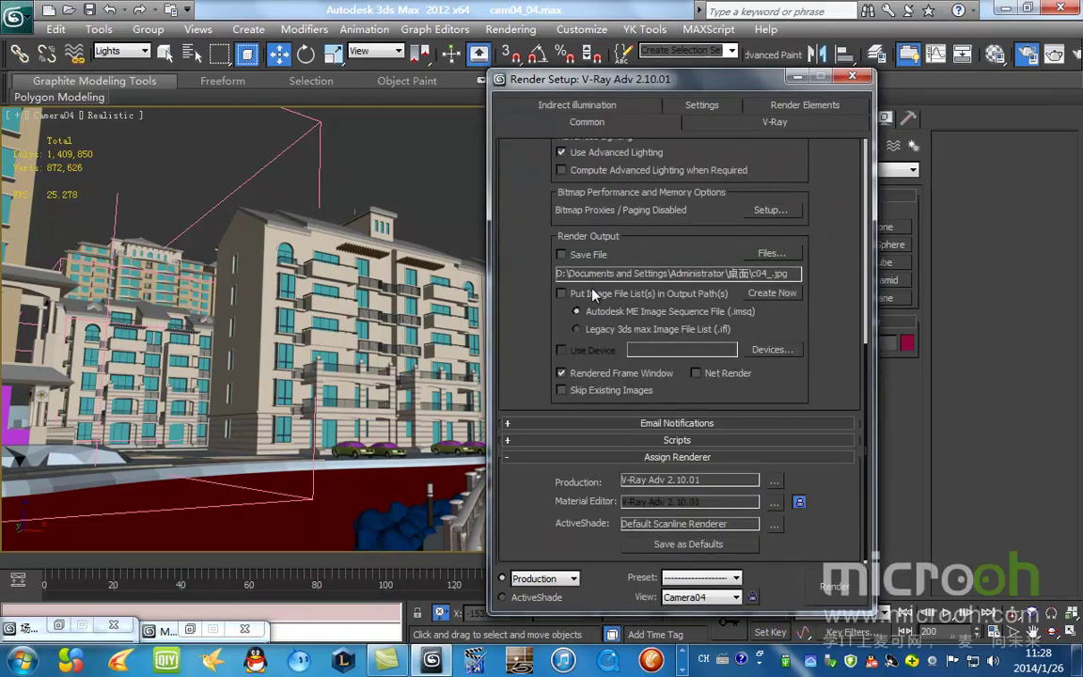
pyautogui.click(740, 553)
pyautogui.click(587, 524)
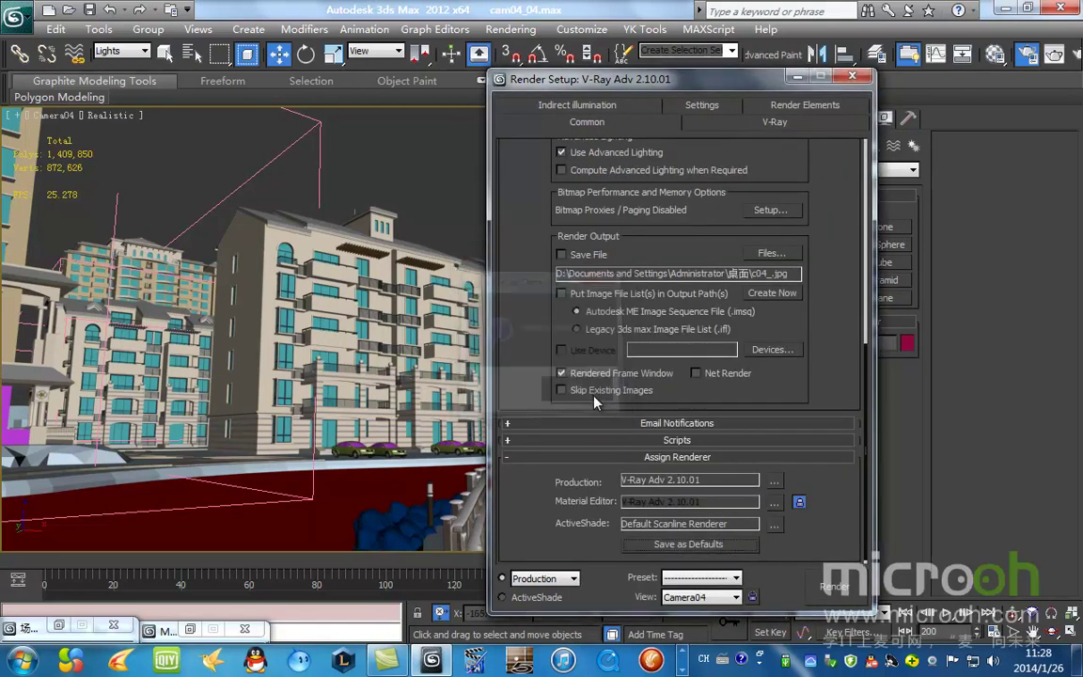
pyautogui.click(775, 480)
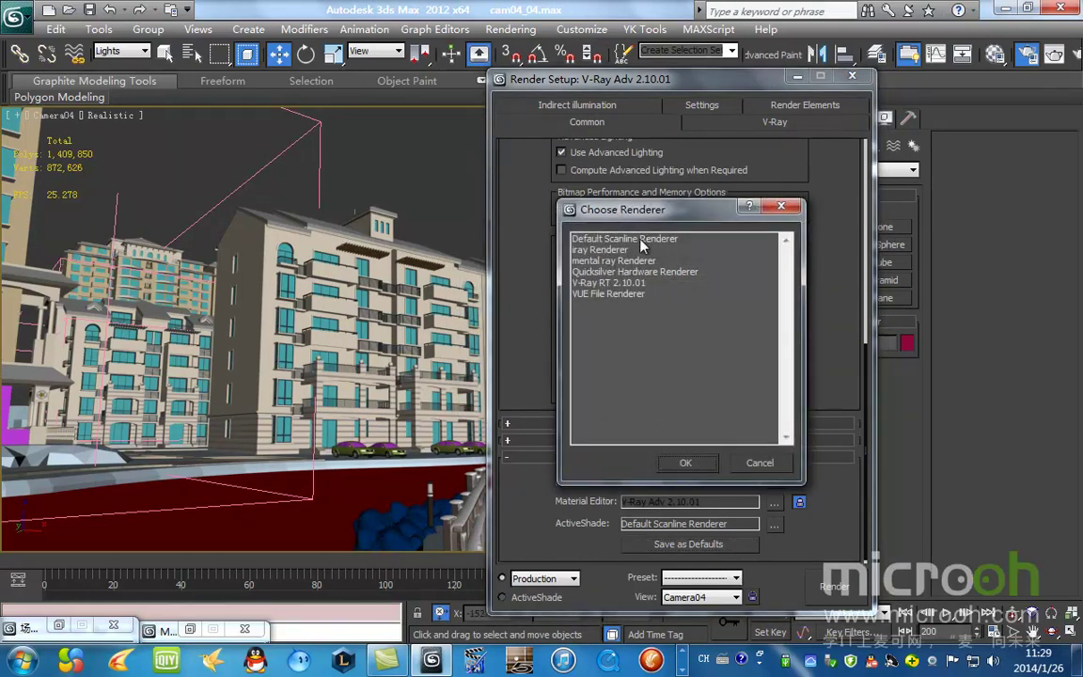
pyautogui.moveTo(696, 218); pyautogui.dragTo(671, 191)
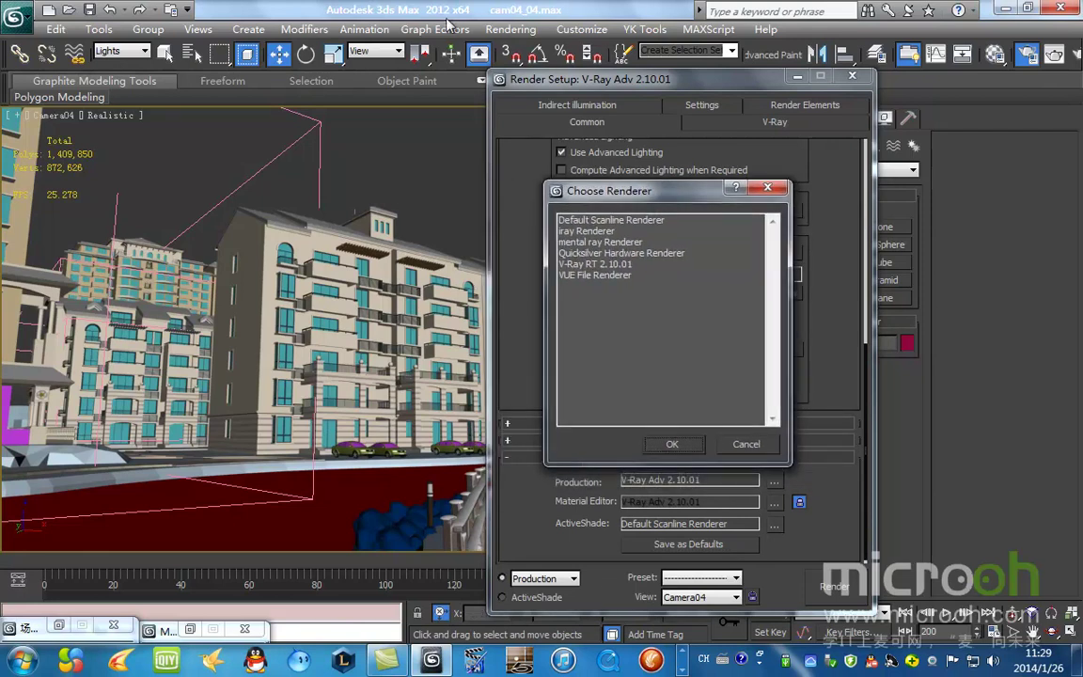
pyautogui.moveTo(658, 199); pyautogui.dragTo(589, 193)
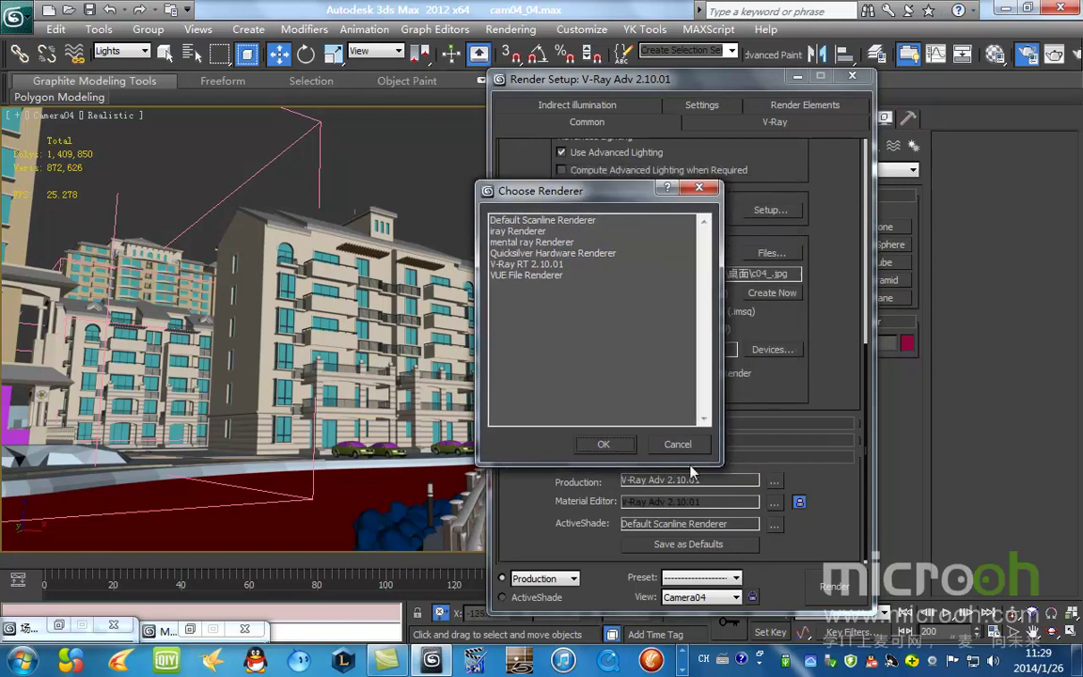
pyautogui.click(692, 446)
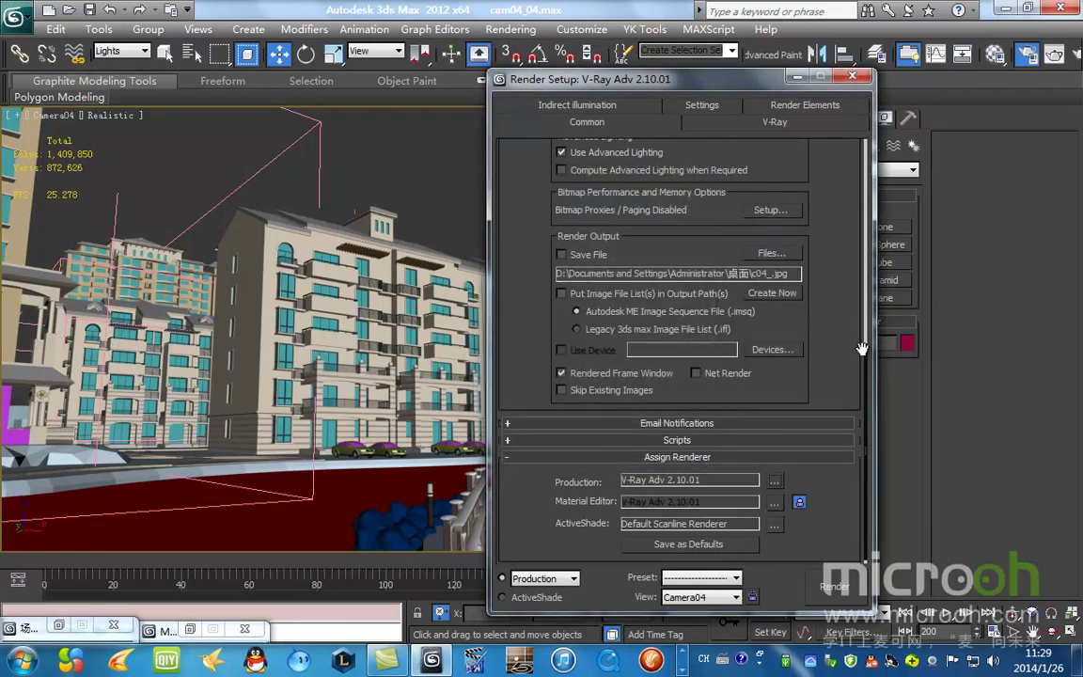
# - In V-Ray's global switches, turn off displacement and glossy effects, and enable the max depth limit at 2
pyautogui.scroll(10, 852, 224)
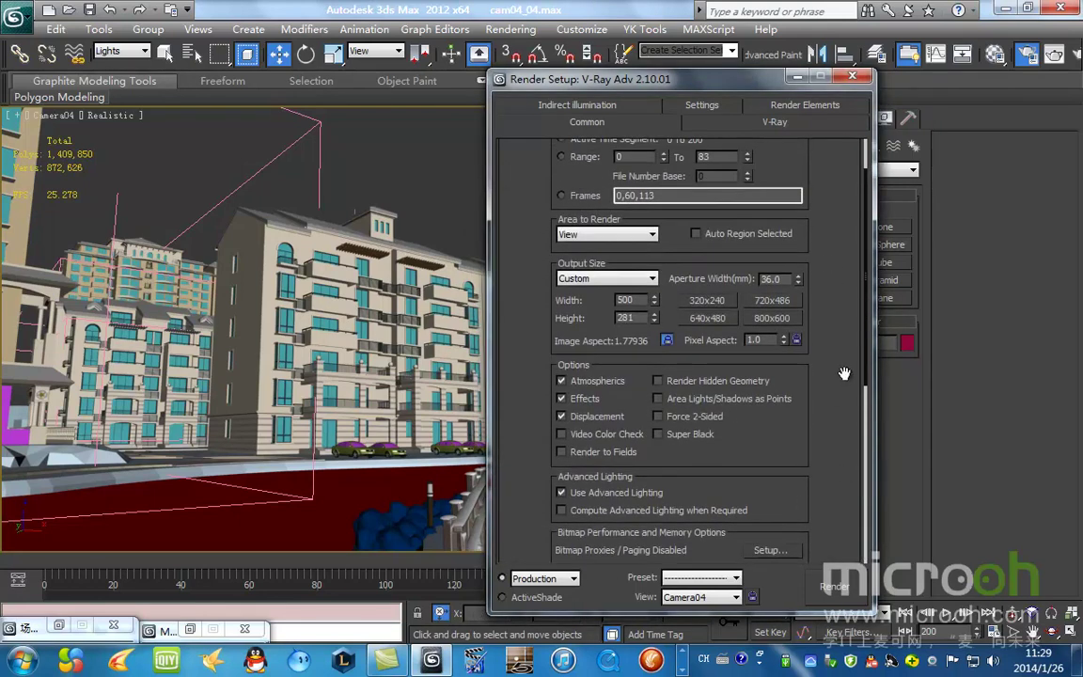
pyautogui.scroll(1, 835, 233)
pyautogui.moveTo(749, 89); pyautogui.dragTo(743, 73)
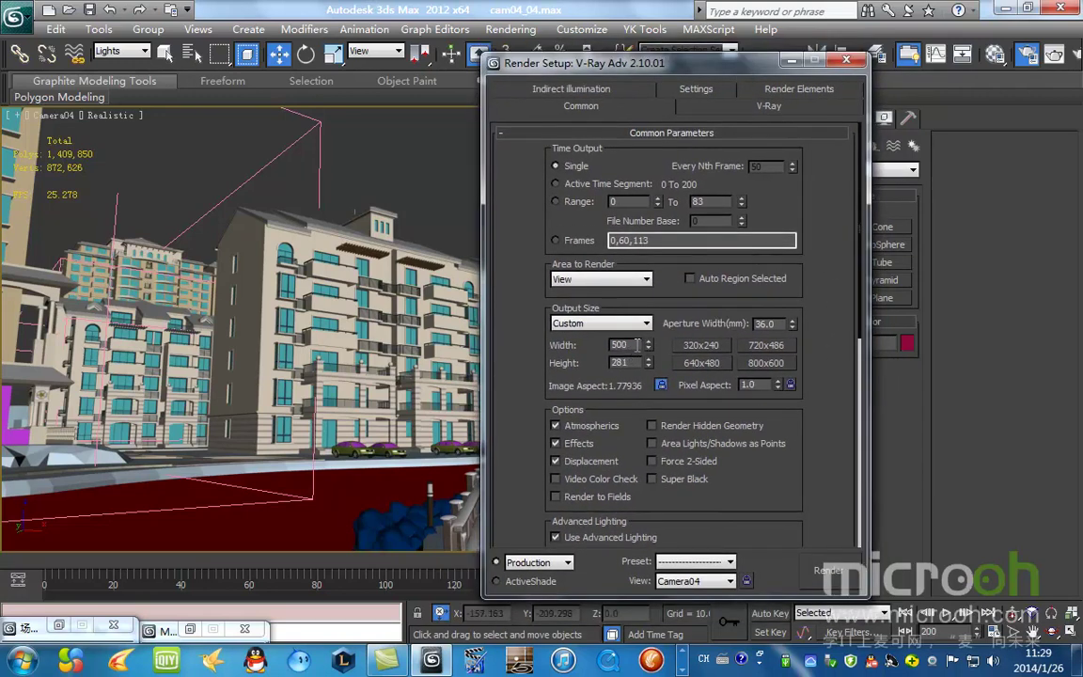
pyautogui.click(711, 107)
pyautogui.click(710, 184)
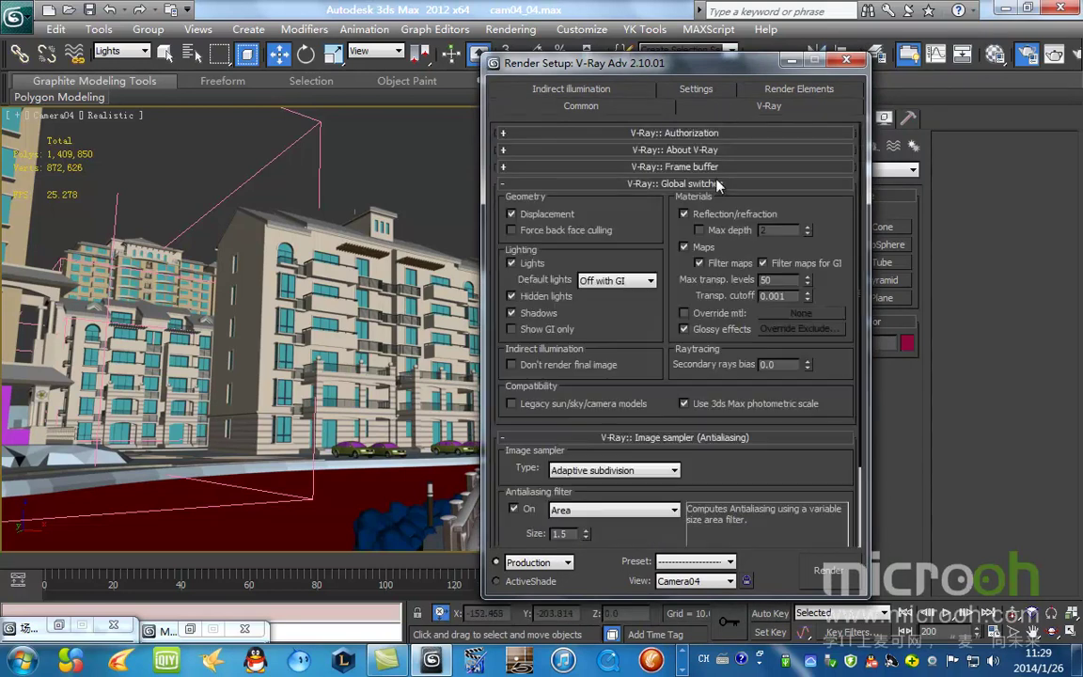
pyautogui.click(528, 215)
pyautogui.click(701, 329)
# - Set the V-Ray image sampler type to Fixed and turn off the antialiasing filter
pyautogui.click(614, 470)
pyautogui.click(583, 482)
pyautogui.click(514, 508)
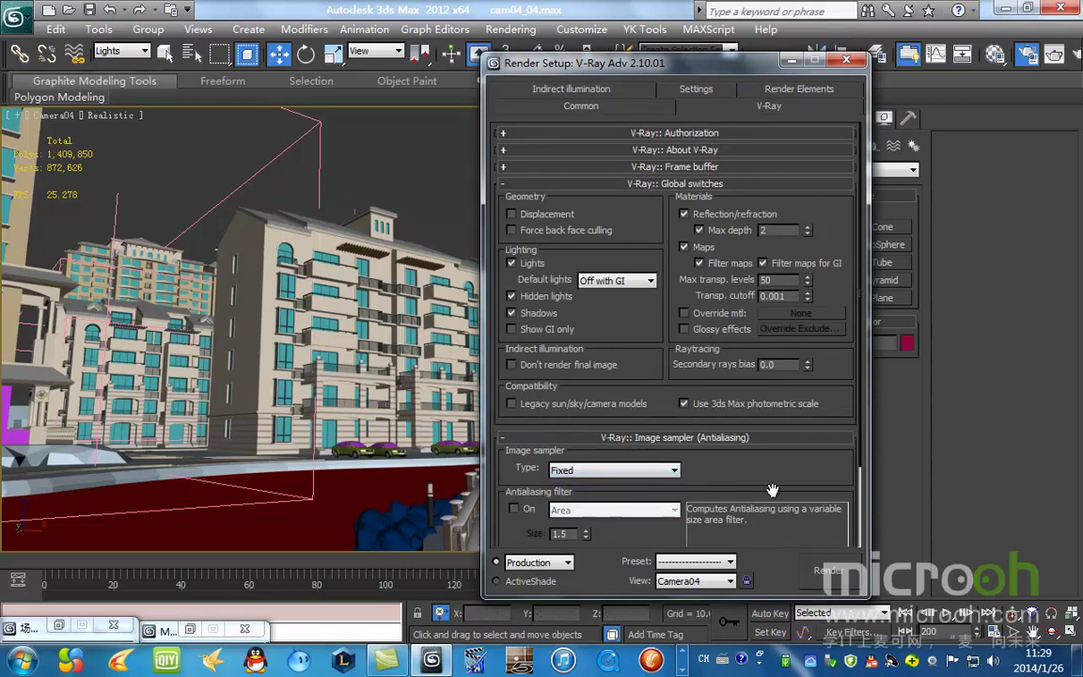
pyautogui.scroll(-5, 771, 496)
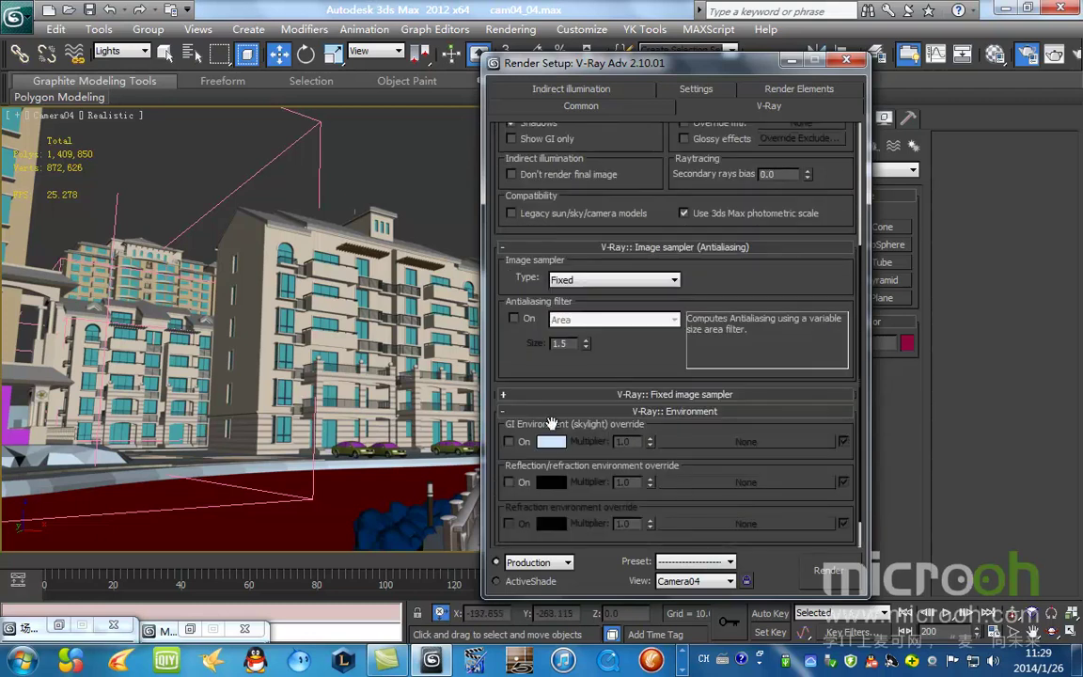
# - Set V-Ray's raycaster parameters to a max tree depth of 100, Dynamic default geometry and a 6000 MB dynamic memory limit
pyautogui.click(575, 91)
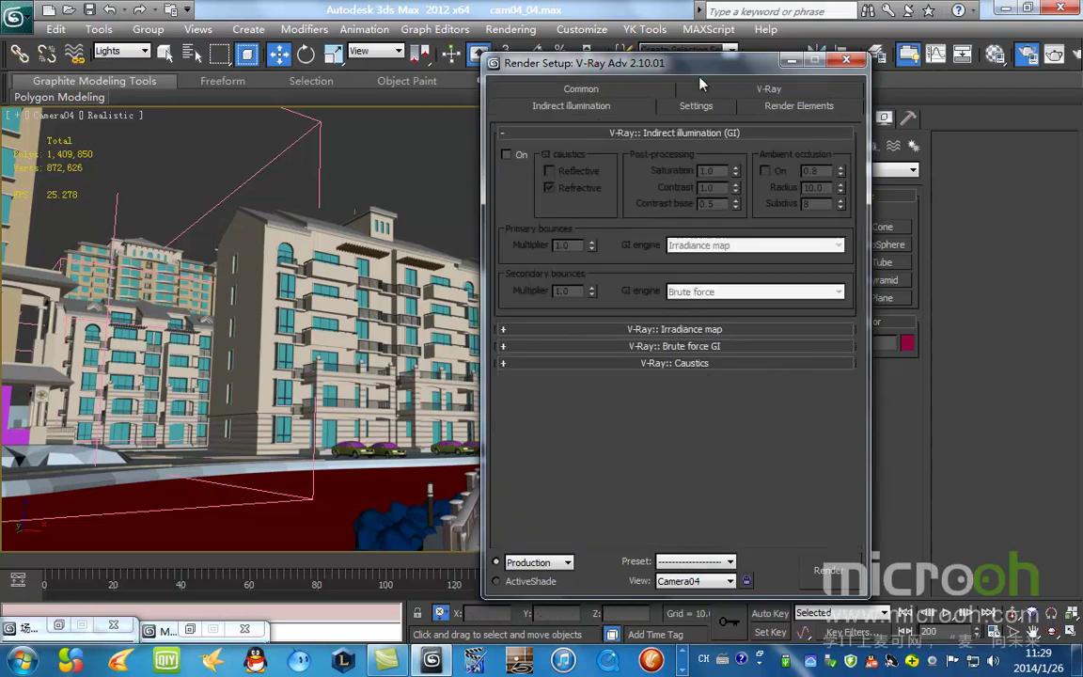
pyautogui.click(696, 105)
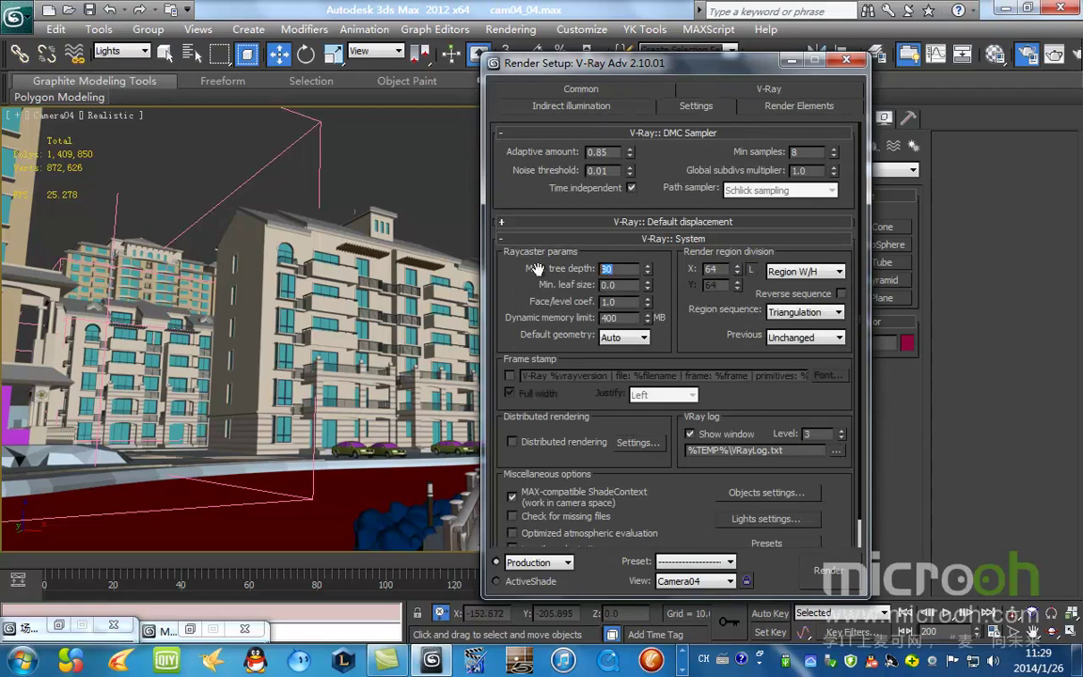
pyautogui.write('100')
pyautogui.click(624, 336)
pyautogui.click(618, 350)
pyautogui.doubleClick(613, 318)
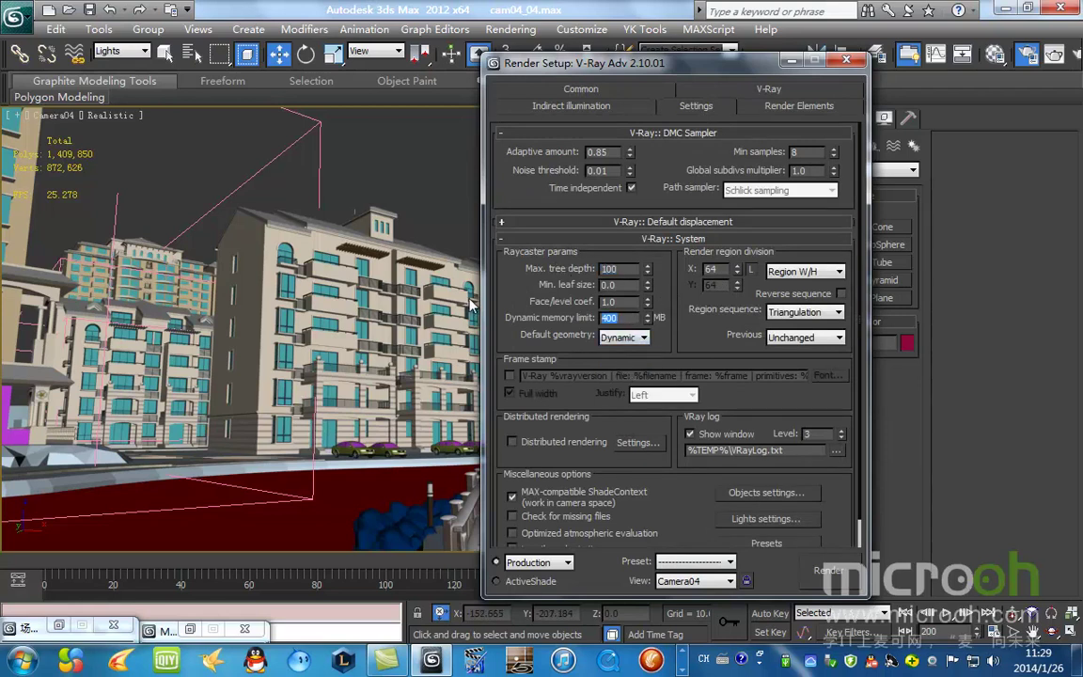
pyautogui.press('Return')
# - Set V-Ray's render region width to 32 and turn off the V-Ray log window
pyautogui.moveTo(727, 270); pyautogui.dragTo(599, 259)
pyautogui.write('32')
pyautogui.press('Return')
pyautogui.moveTo(622, 59); pyautogui.dragTo(534, 26)
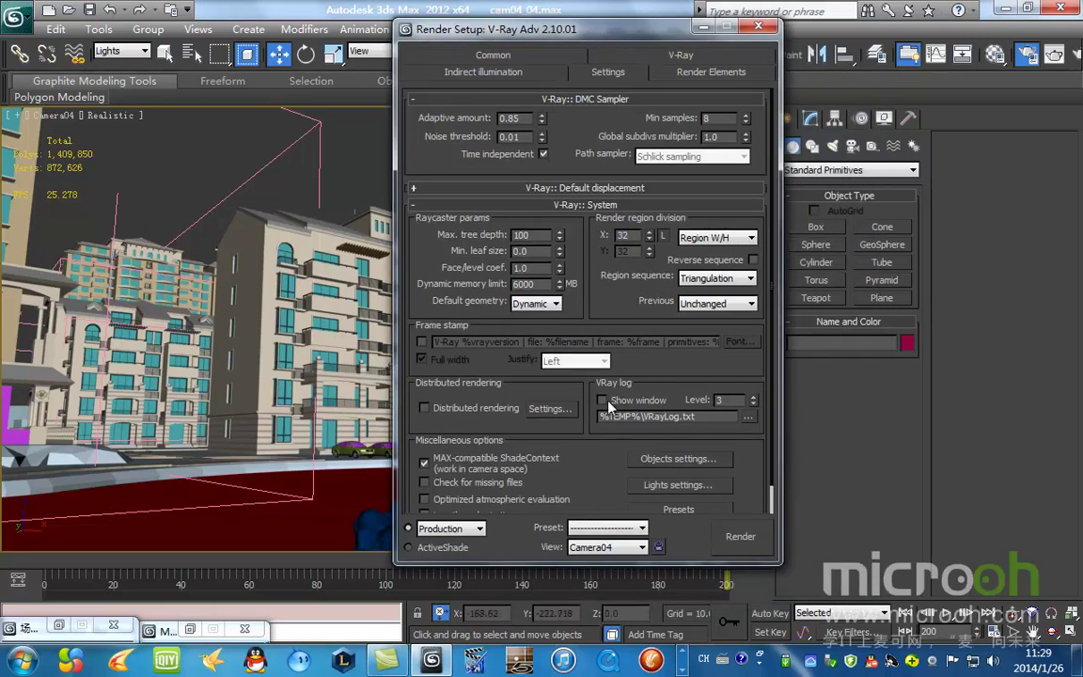
# - Set the render output width to 300 with the image aspect locked
pyautogui.click(666, 76)
pyautogui.click(608, 71)
pyautogui.click(468, 59)
pyautogui.moveTo(483, 34); pyautogui.dragTo(340, 90)
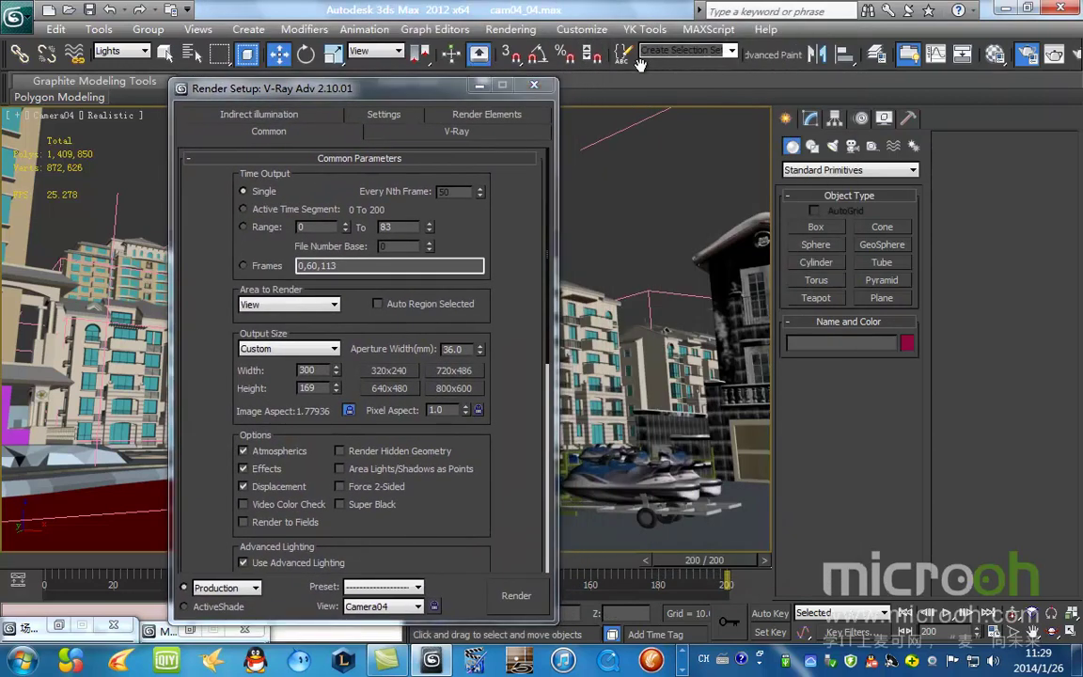
# - Set the diffuse colour of the 13 - Default sample material to a light grey with value 220
pyautogui.press('m')
pyautogui.click(805, 114)
pyautogui.click(747, 230)
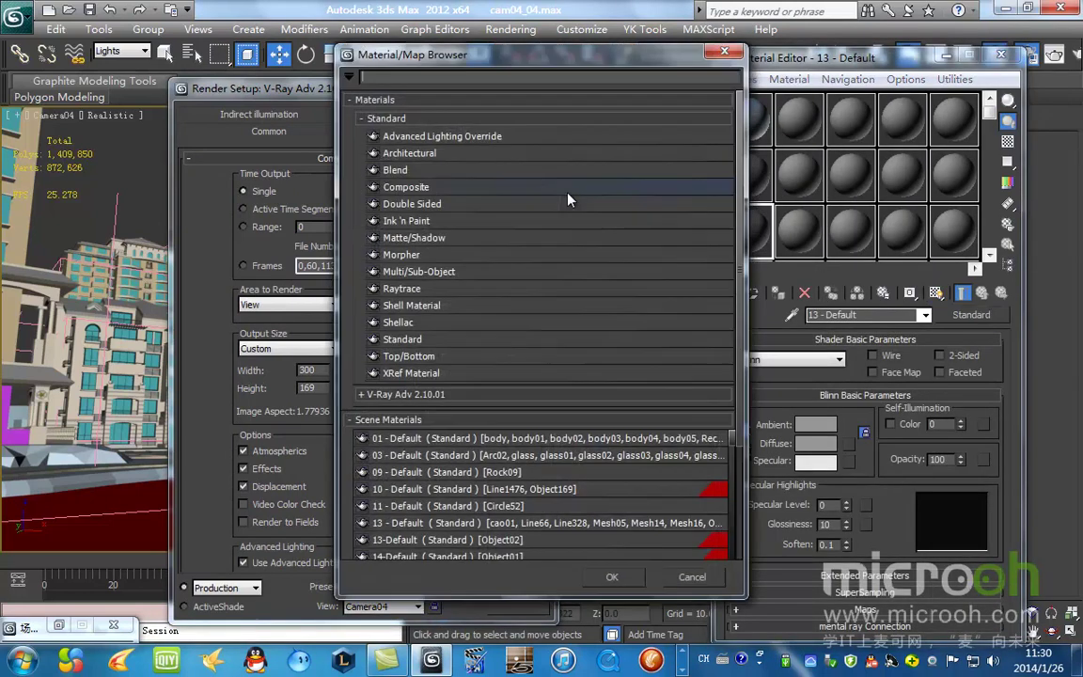
pyautogui.click(732, 54)
pyautogui.click(824, 446)
pyautogui.doubleClick(669, 189)
pyautogui.write('200')
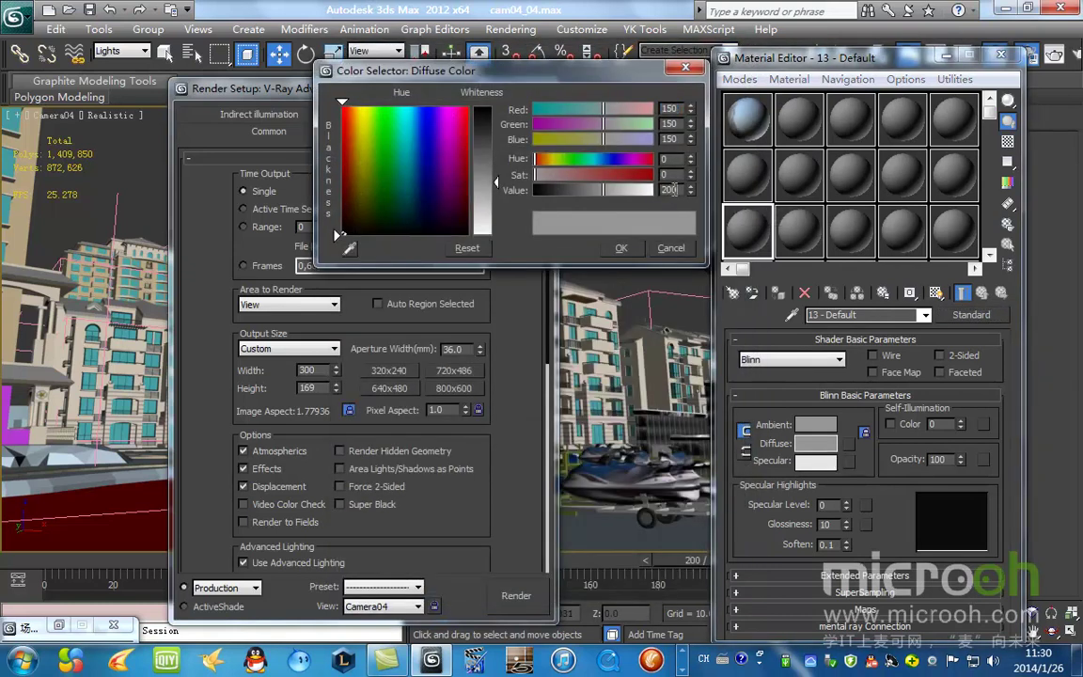
pyautogui.press('Return')
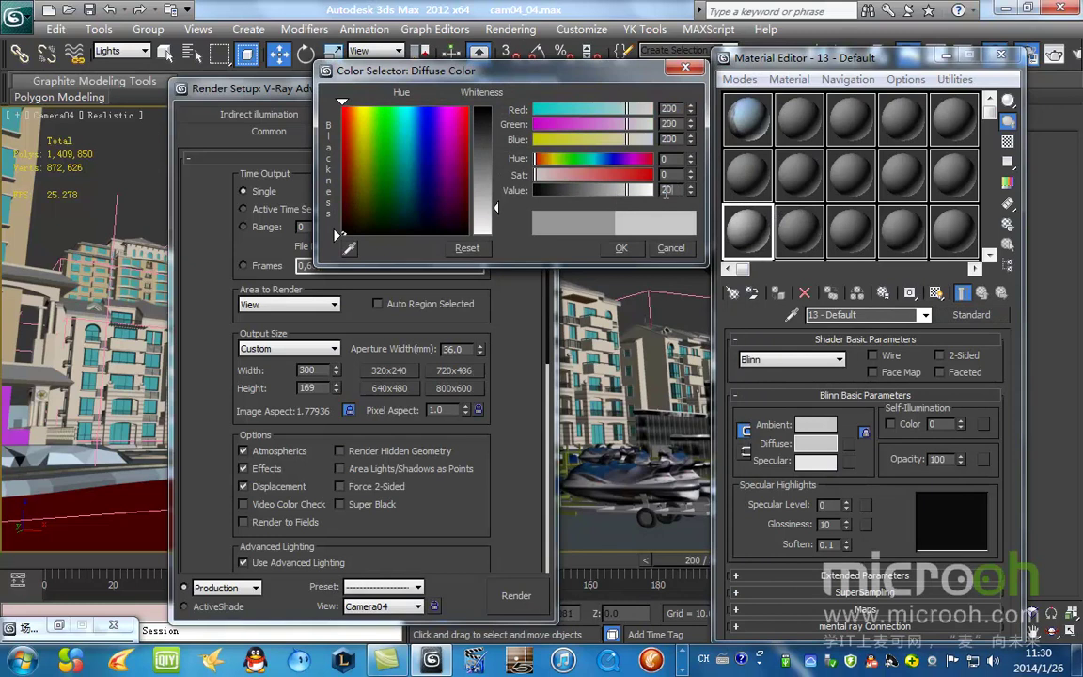
pyautogui.press('Return')
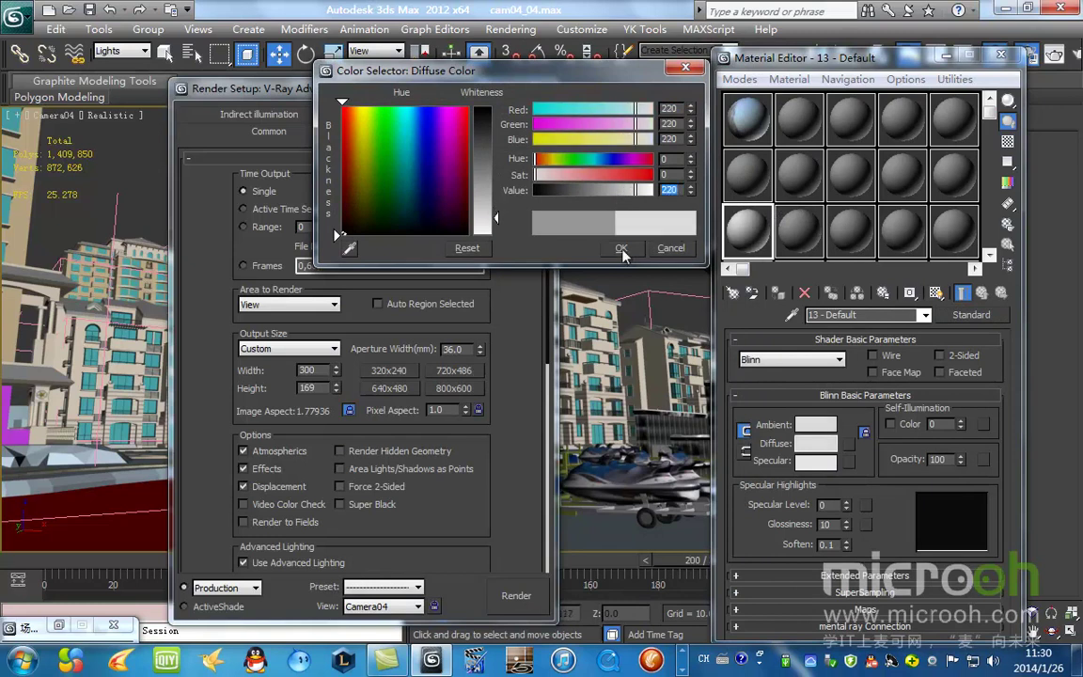
pyautogui.click(637, 248)
pyautogui.moveTo(771, 58); pyautogui.dragTo(612, 56)
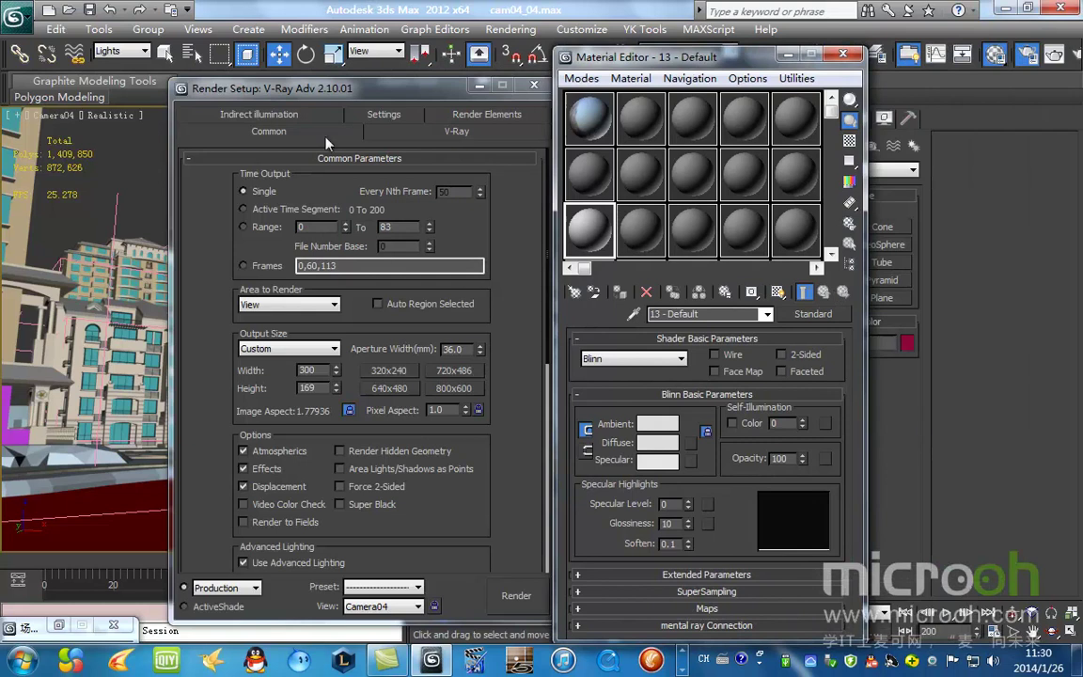
# - Enable V-Ray's override material and assign the light grey 13 - Default material to it, renaming it sky
pyautogui.click(430, 136)
pyautogui.scroll(5, 460, 282)
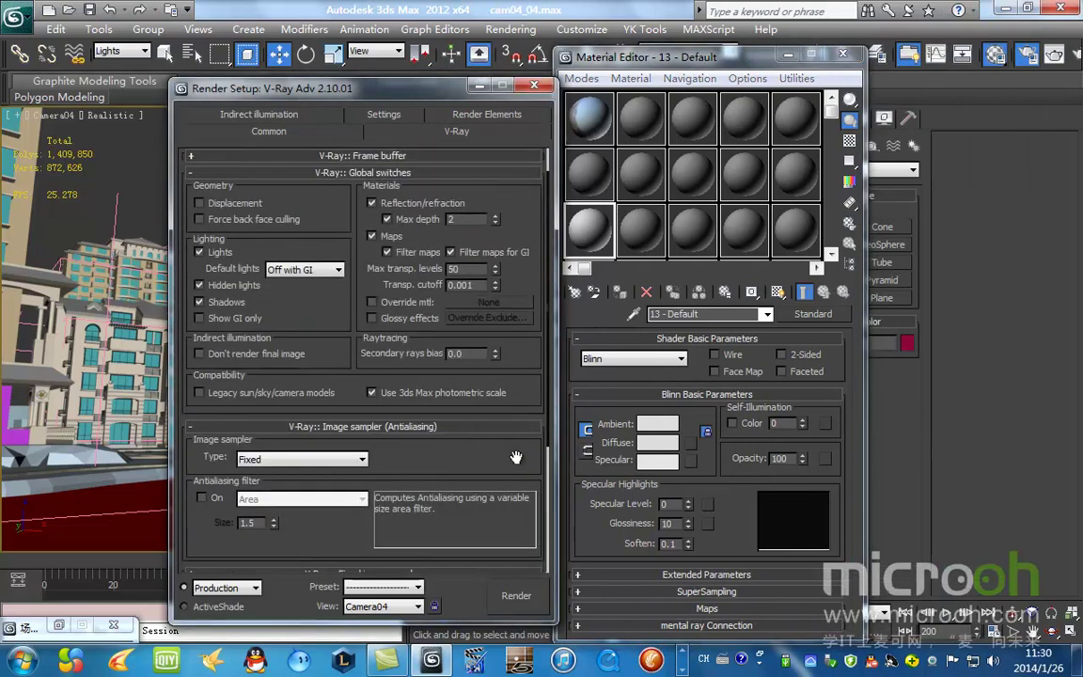
pyautogui.click(405, 339)
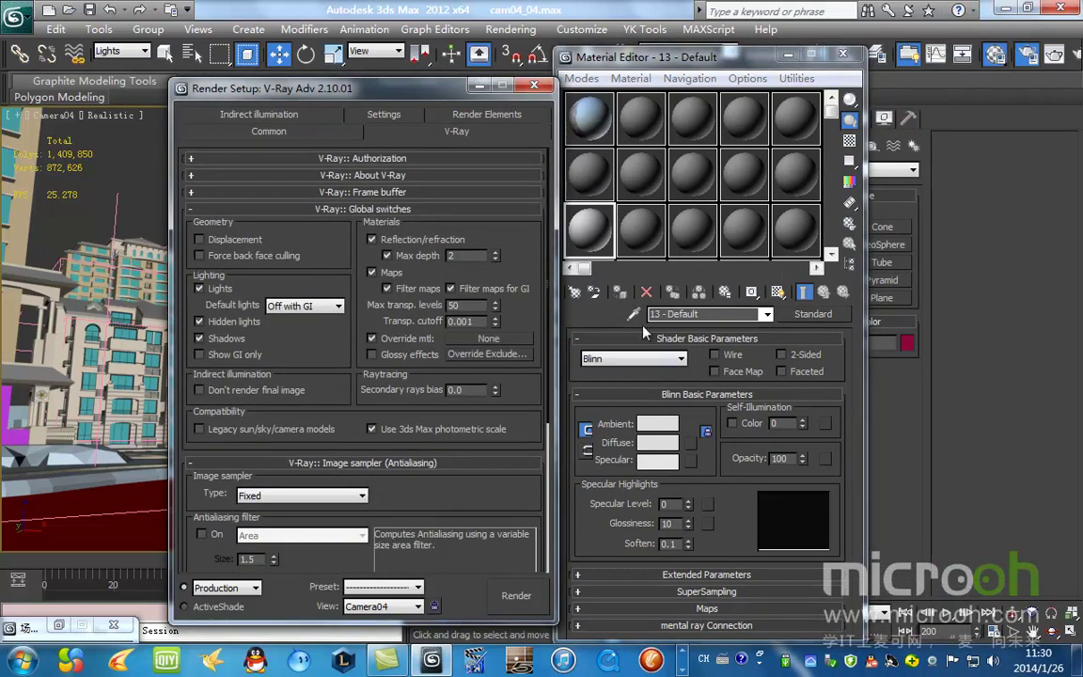
pyautogui.moveTo(833, 316); pyautogui.dragTo(476, 341)
pyautogui.click(331, 405)
pyautogui.click(453, 320)
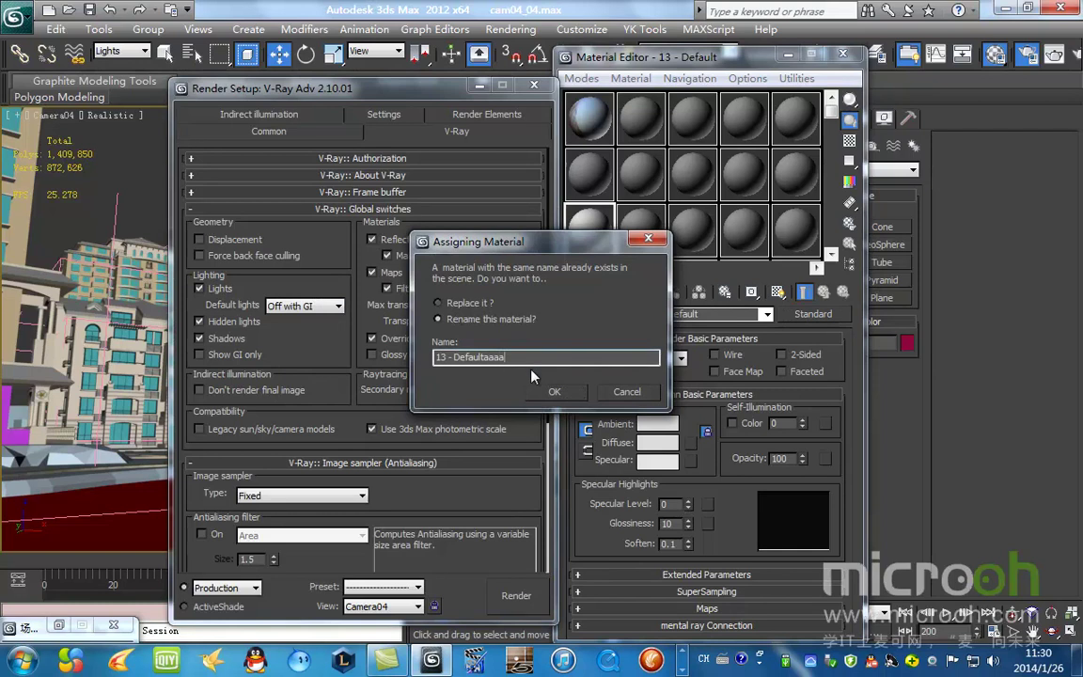
pyautogui.moveTo(525, 355); pyautogui.dragTo(260, 348)
pyautogui.write('s')
pyautogui.click(555, 392)
# - Render a test of the Camera04 view at frame 200 and inspect the enlarged image
pyautogui.moveTo(639, 62); pyautogui.dragTo(865, 73)
pyautogui.moveTo(423, 100); pyautogui.dragTo(524, 72)
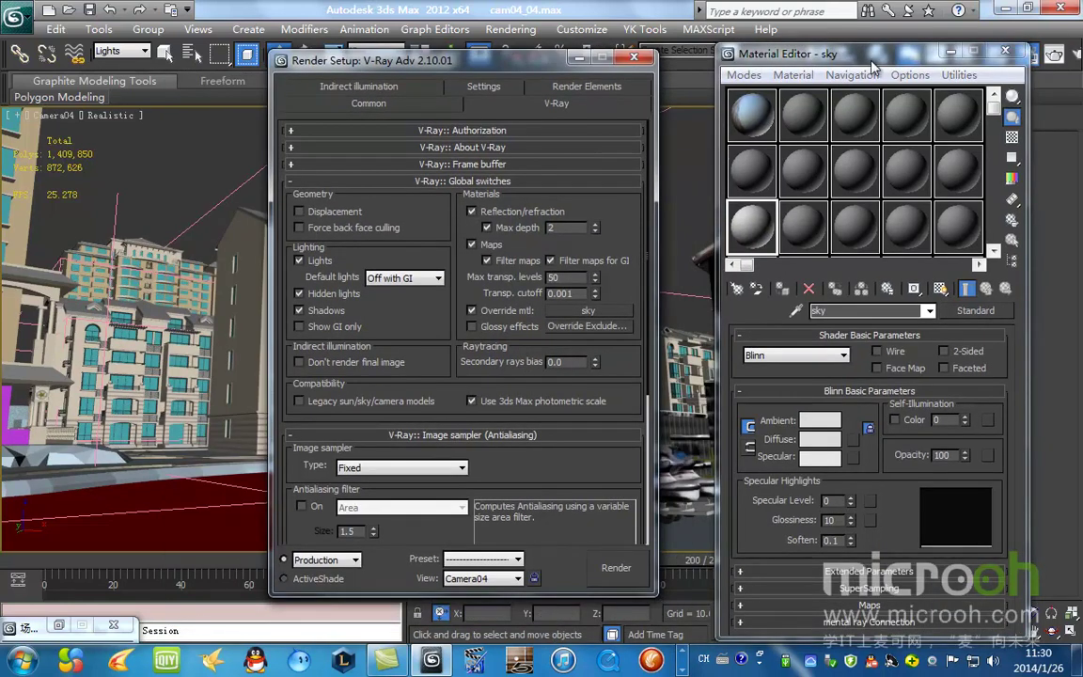
pyautogui.moveTo(848, 54); pyautogui.dragTo(814, 43)
pyautogui.click(635, 569)
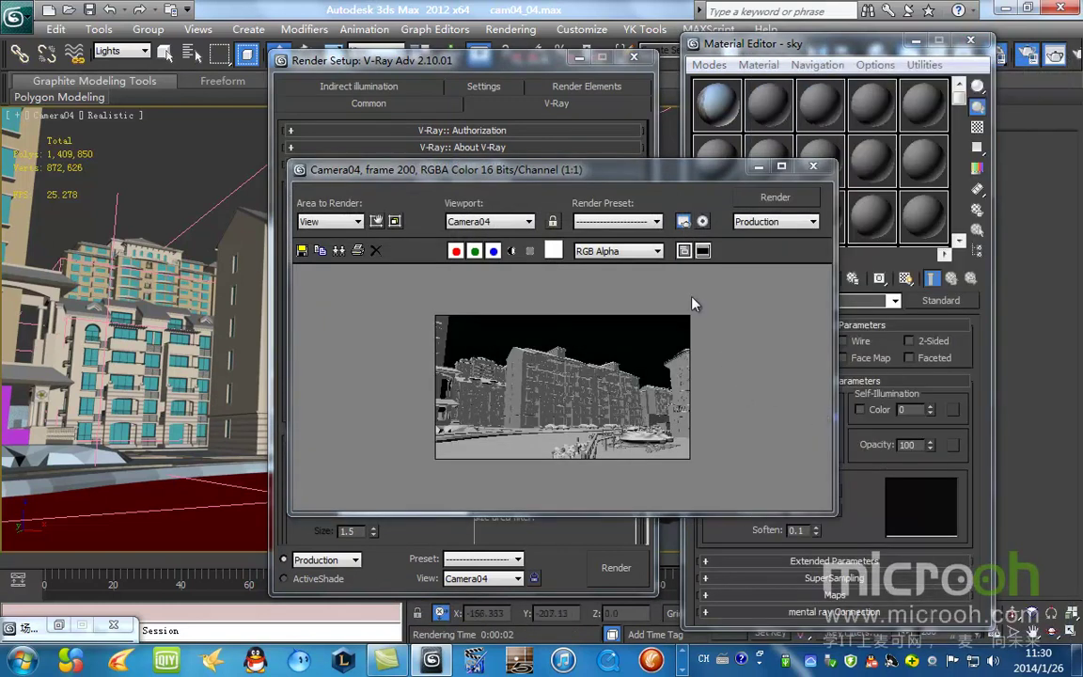
pyautogui.moveTo(662, 183); pyautogui.dragTo(415, 108)
pyautogui.scroll(2, 334, 315)
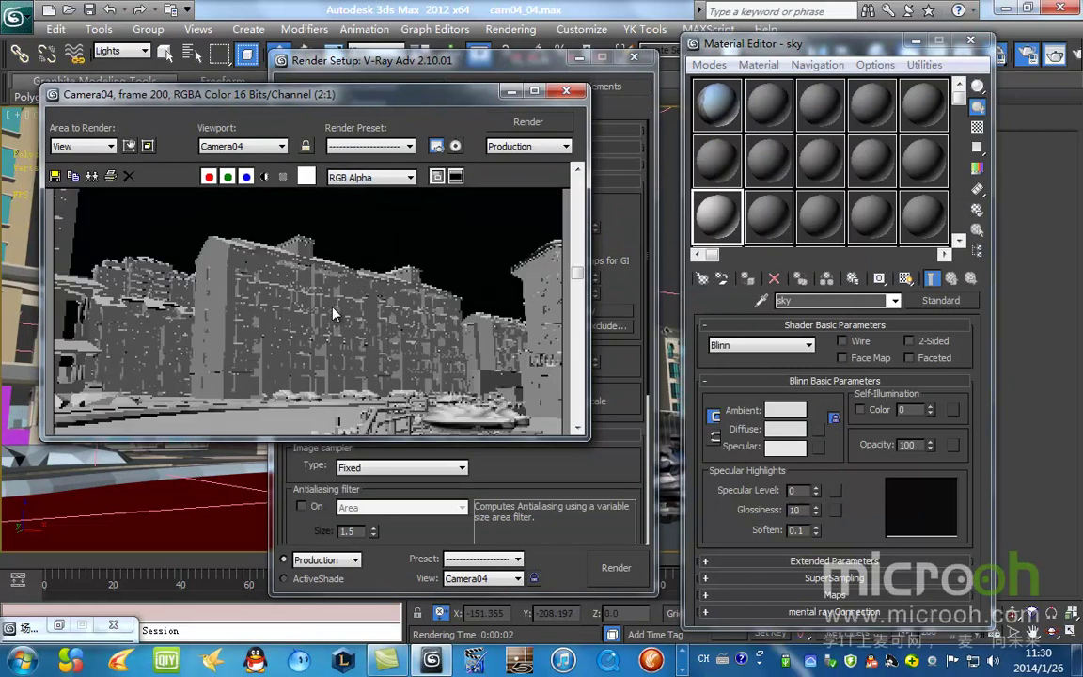
# - Minimise the rendered image, the render setup and the material editor to clear the viewport
pyautogui.scroll(-2, 333, 315)
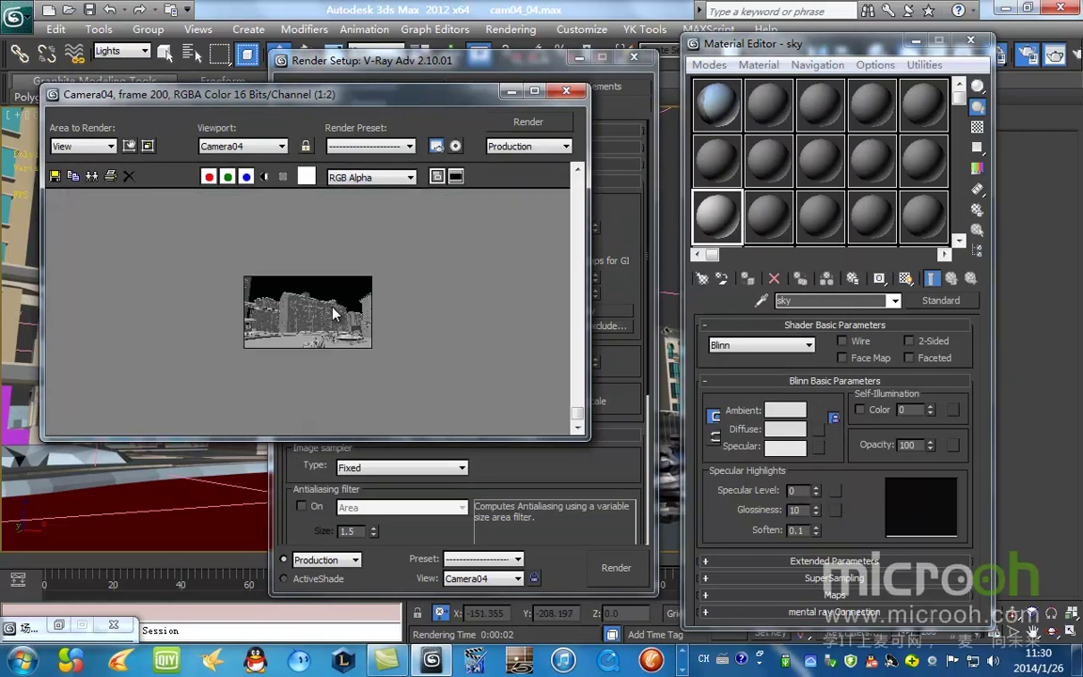
pyautogui.click(512, 94)
pyautogui.click(578, 58)
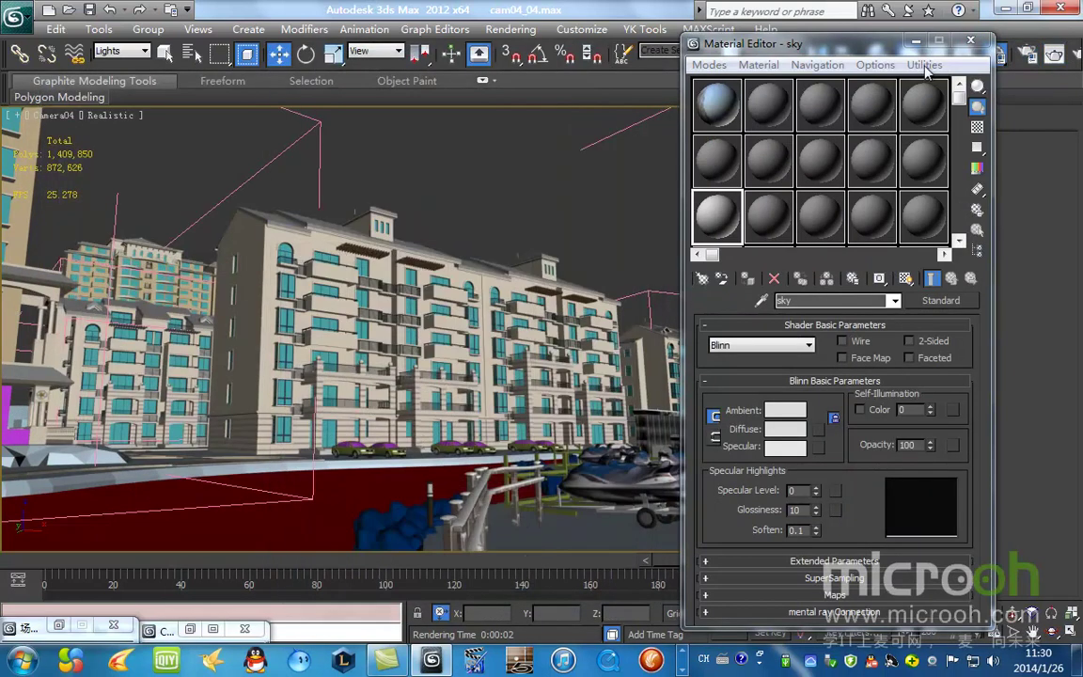
pyautogui.click(915, 43)
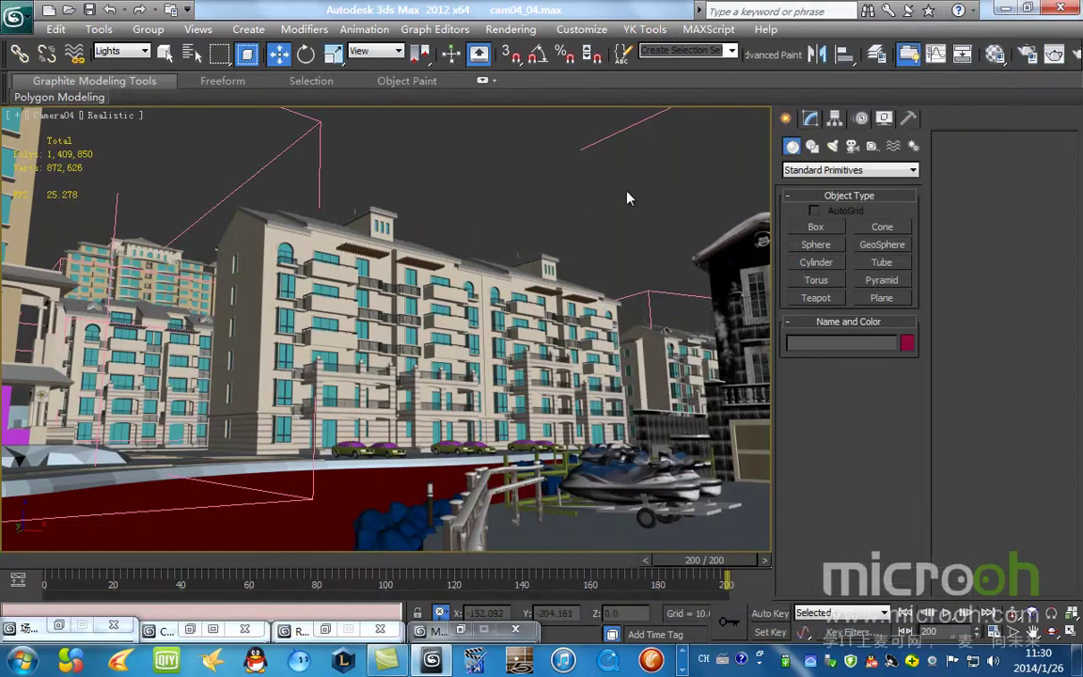
# - Examine the overall extent of the residential site in the top view
pyautogui.press('t')
pyautogui.press('z')
pyautogui.scroll(3, 461, 241)
pyautogui.moveTo(461, 242); pyautogui.dragTo(405, 375, button='middle')
pyautogui.scroll(2, 405, 375)
pyautogui.moveTo(543, 279); pyautogui.dragTo(351, 293, button='middle')
pyautogui.scroll(2, 505, 337)
pyautogui.moveTo(505, 336); pyautogui.dragTo(466, 435, button='middle')
pyautogui.scroll(-3, 466, 436)
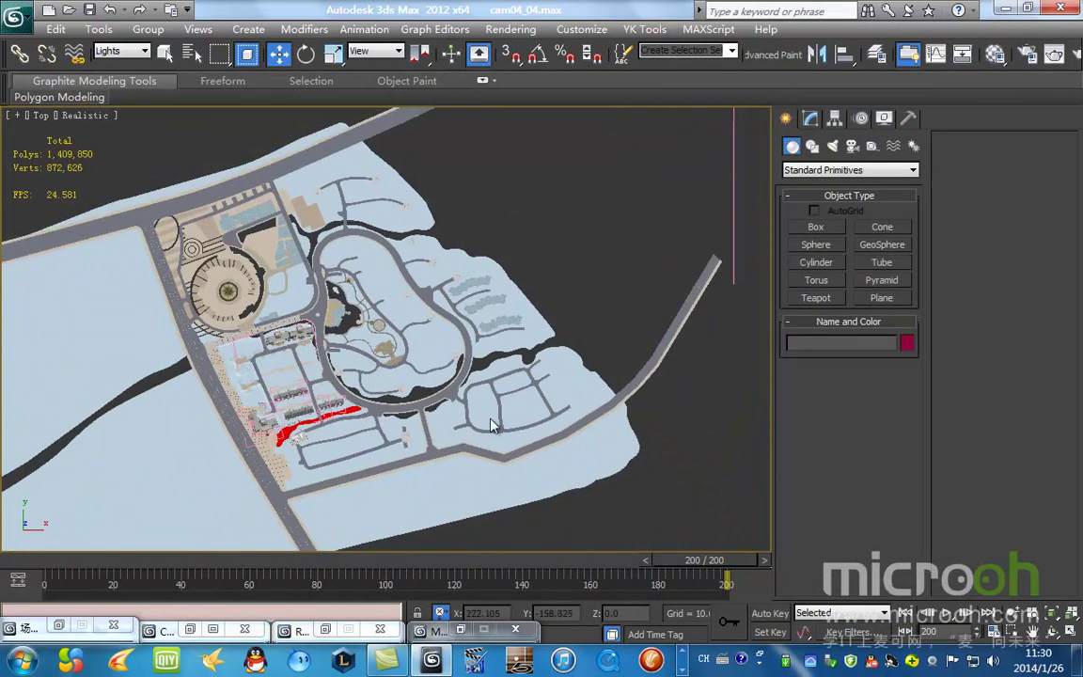
pyautogui.scroll(-3, 491, 428)
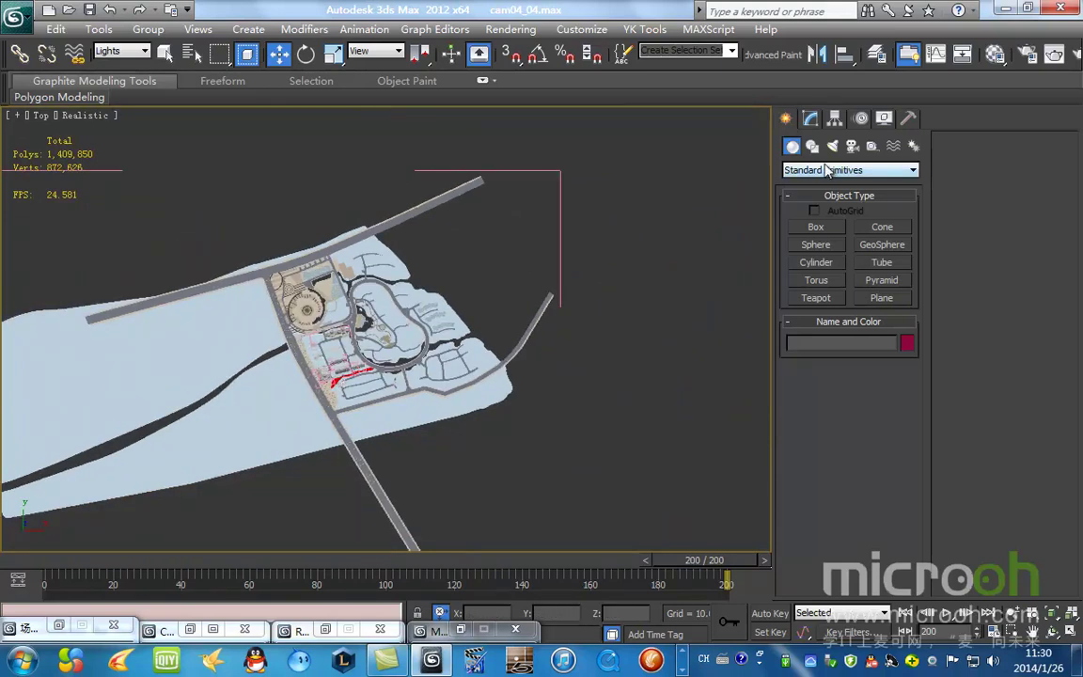
# - Show the top view in wireframe at frame 0 and draw a sphere with a radius of about 1411 enclosing the site
pyautogui.click(846, 171)
pyautogui.click(826, 249)
pyautogui.moveTo(399, 362); pyautogui.dragTo(485, 307, button='middle')
pyautogui.moveTo(418, 272); pyautogui.dragTo(429, 269, button='middle')
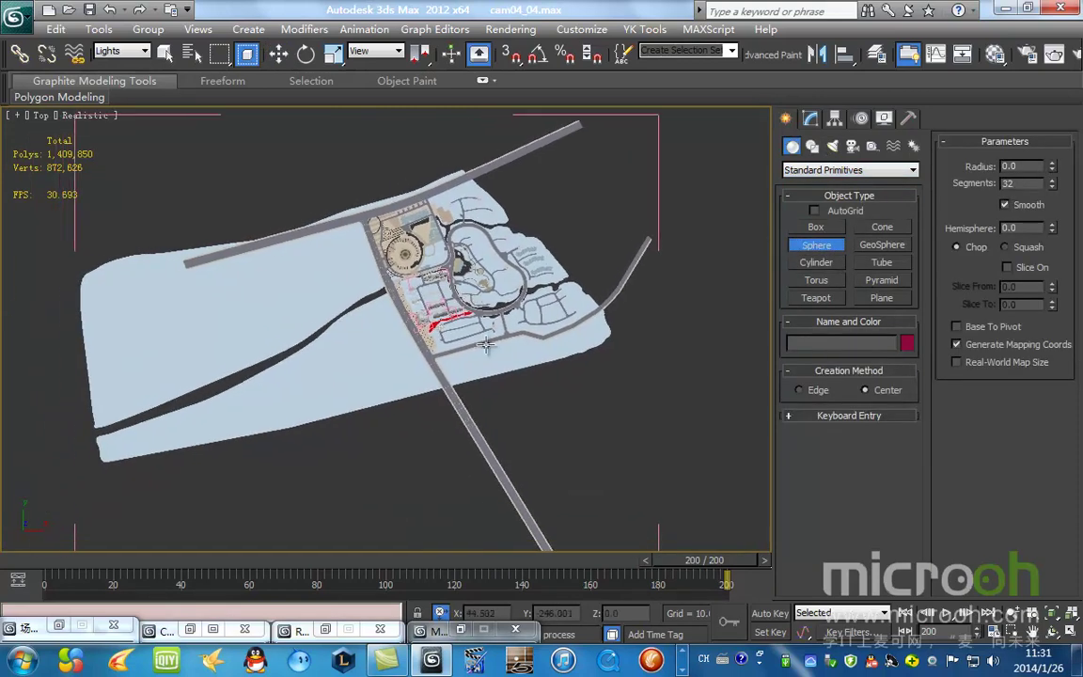
pyautogui.press('F3')
pyautogui.scroll(4, 466, 315)
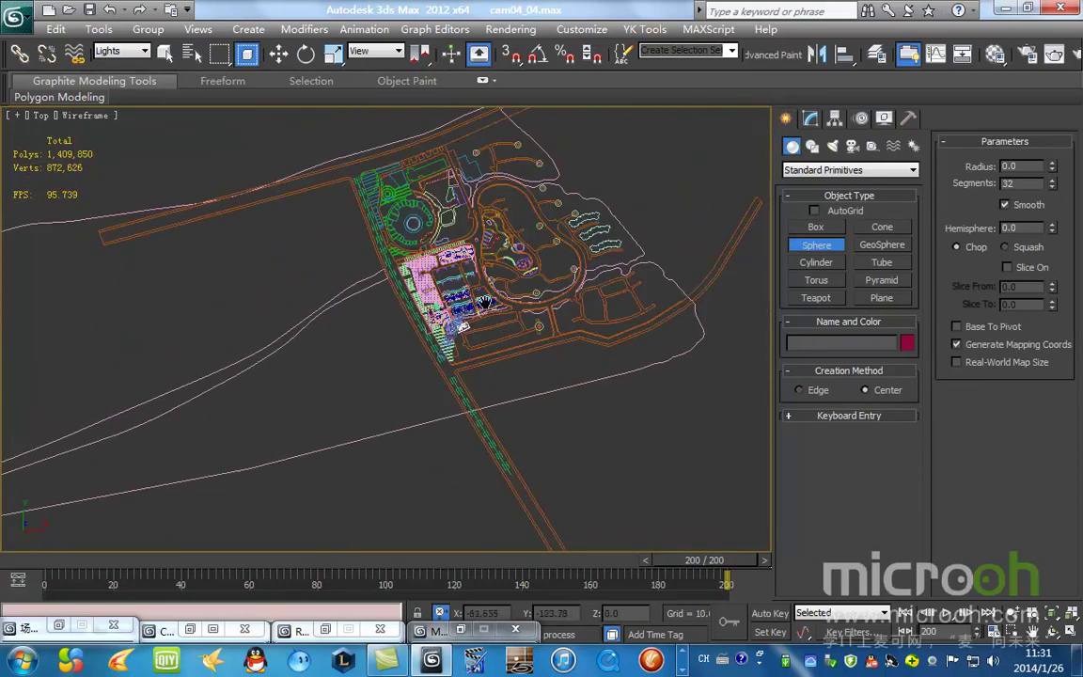
pyautogui.scroll(-3, 96, 417)
pyautogui.click(54, 561)
pyautogui.moveTo(55, 561); pyautogui.dragTo(3, 570)
pyautogui.scroll(-2, 554, 296)
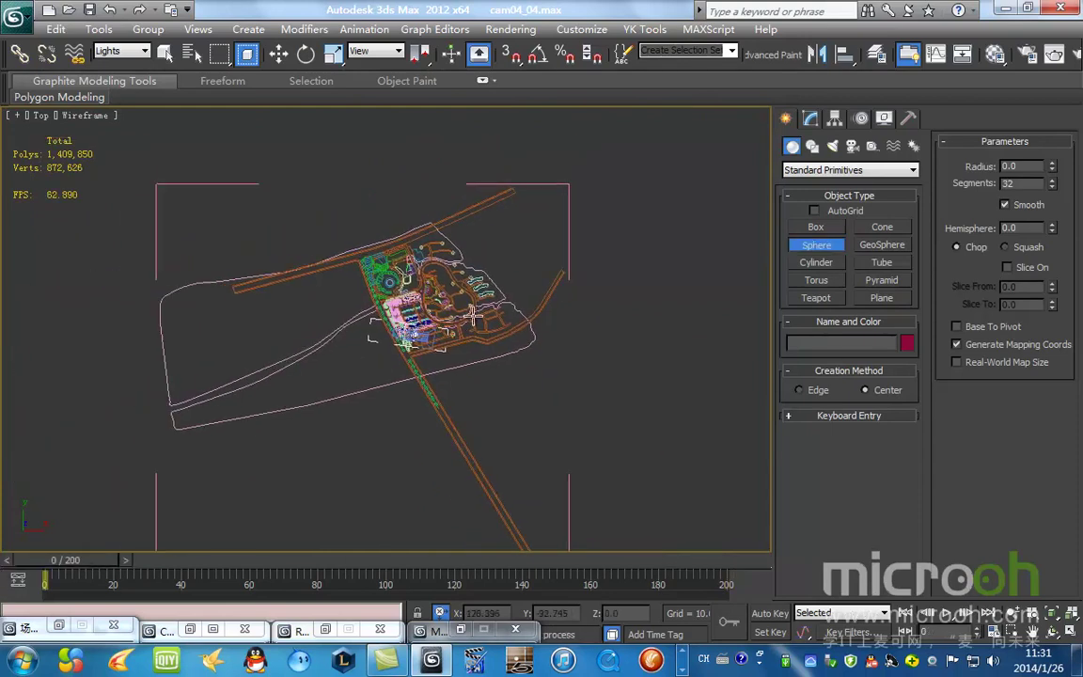
pyautogui.moveTo(434, 302); pyautogui.dragTo(546, 561)
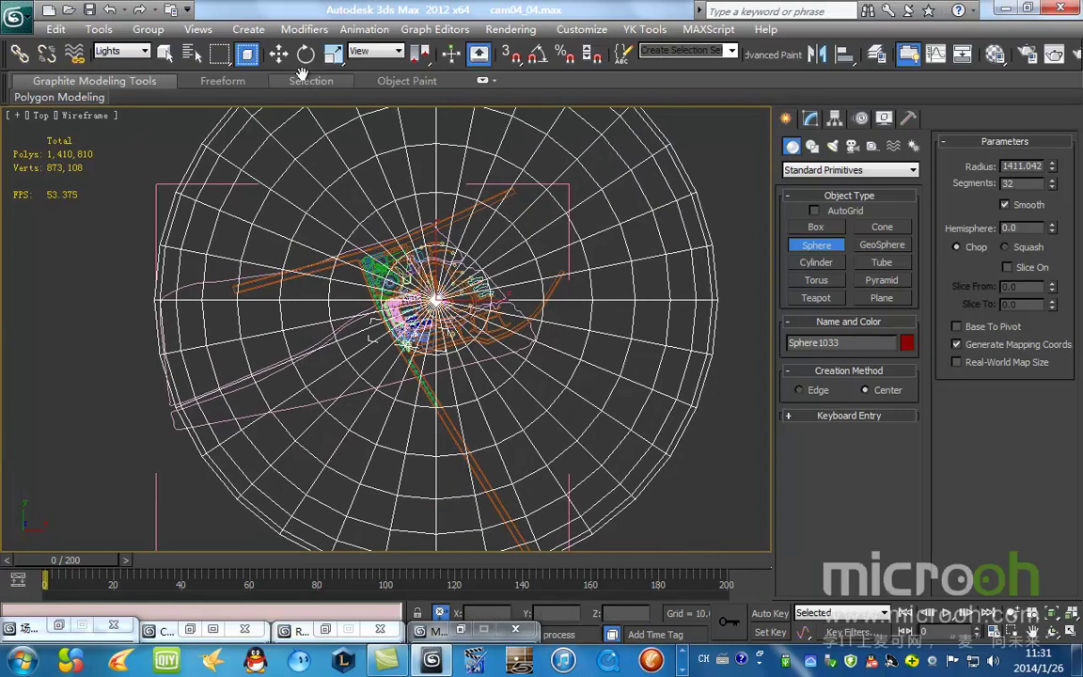
# - Isolate the new sphere in the front view
pyautogui.click(278, 53)
pyautogui.press('f')
pyautogui.press('z')
pyautogui.hotkey('alt', 'q')
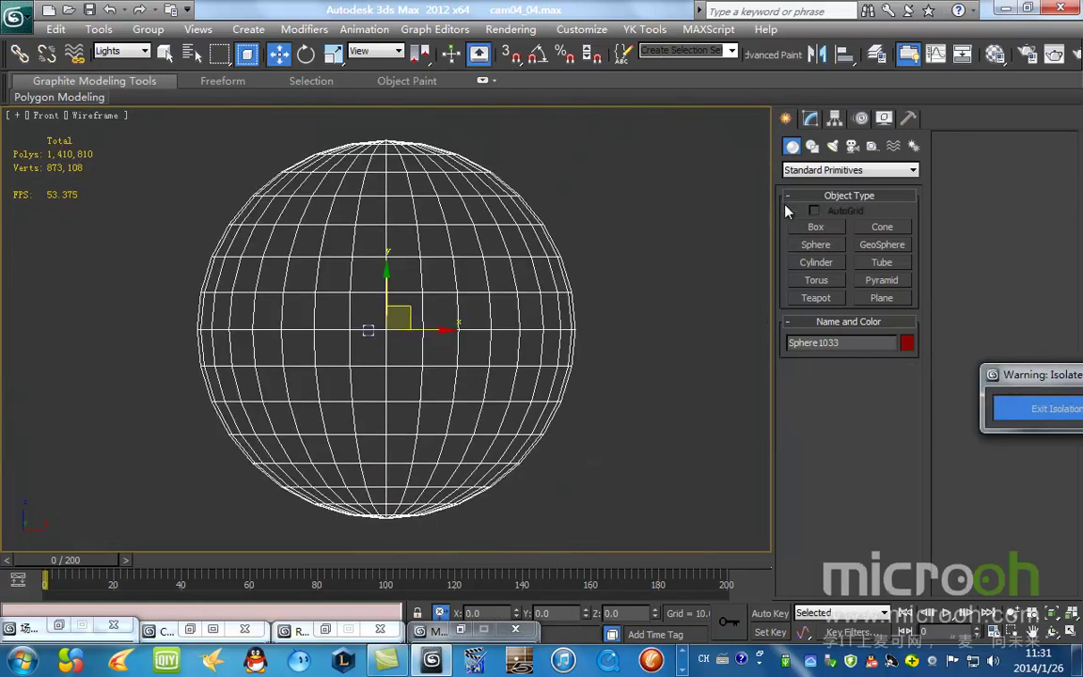
# - Cut the sphere into a dome by setting its hemisphere value to 0.5
pyautogui.click(810, 117)
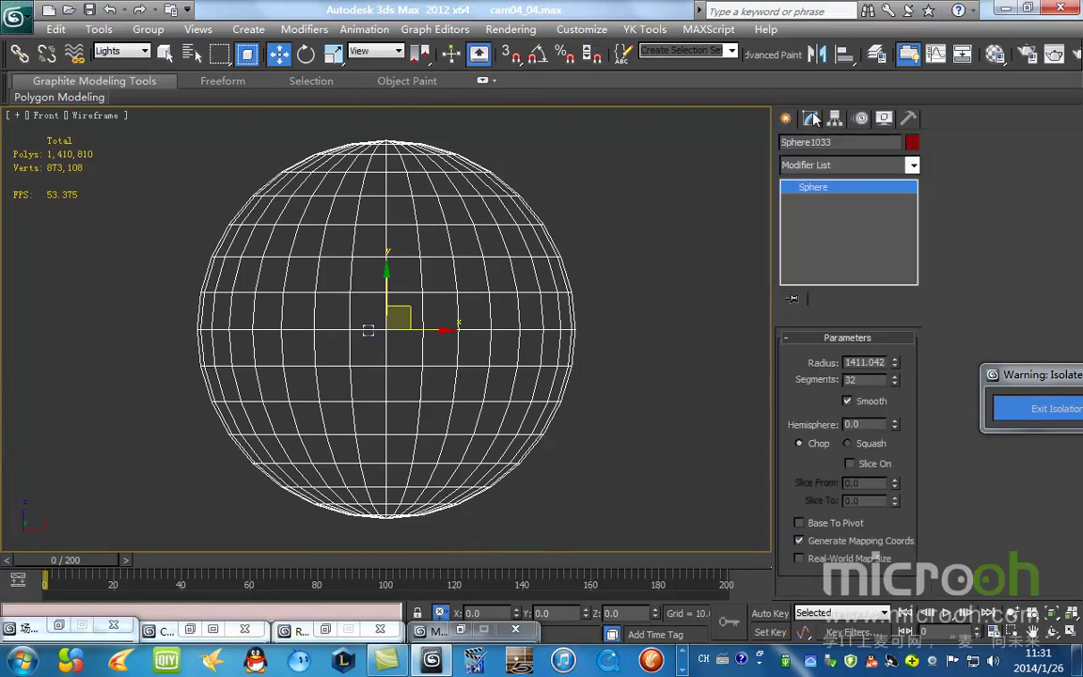
pyautogui.doubleClick(857, 424)
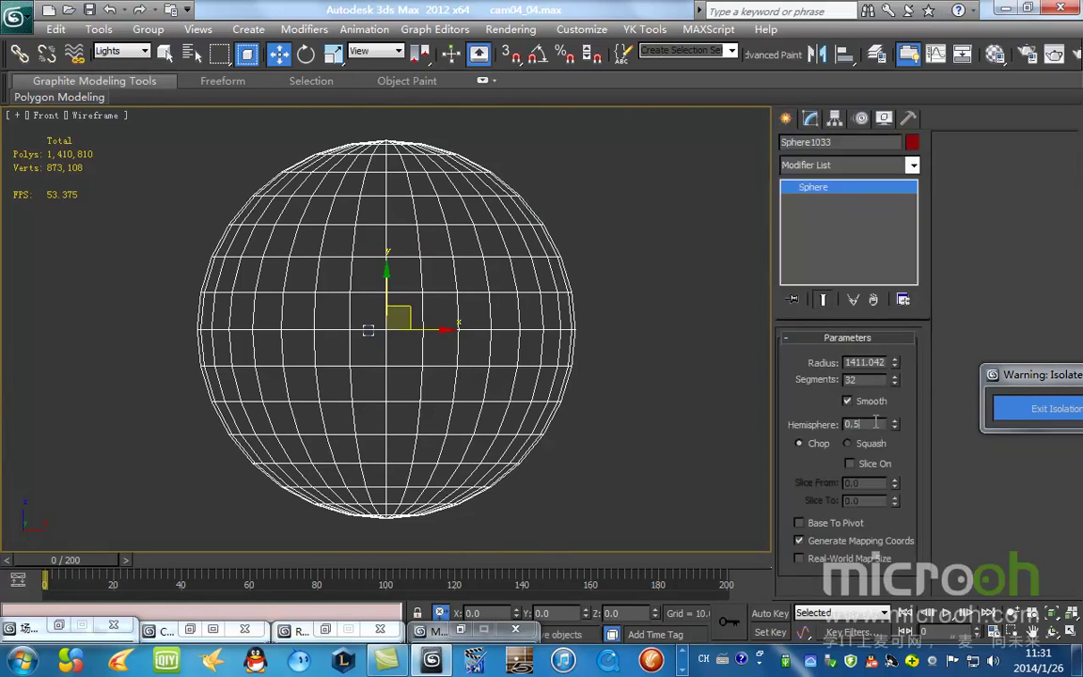
pyautogui.write('0.5')
pyautogui.press('Return')
pyautogui.moveTo(531, 311)
pyautogui.mouseDown(button='middle')
pyautogui.moveTo(553, 337)
pyautogui.moveTo(515, 313)
pyautogui.mouseUp(button='middle')
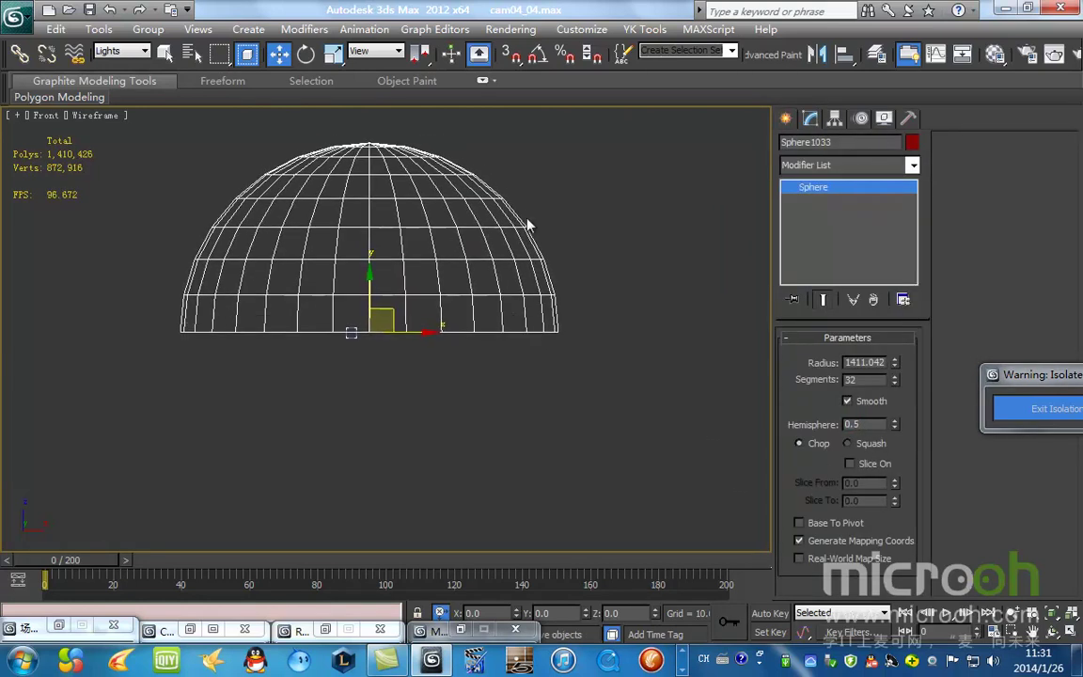
# - Convert the dome to an editable mesh and delete the flat polygons closing its base
pyautogui.rightClick(522, 212)
pyautogui.moveTo(656, 380)
pyautogui.click(743, 371)
pyautogui.click(863, 358)
pyautogui.moveTo(133, 323); pyautogui.dragTo(695, 373)
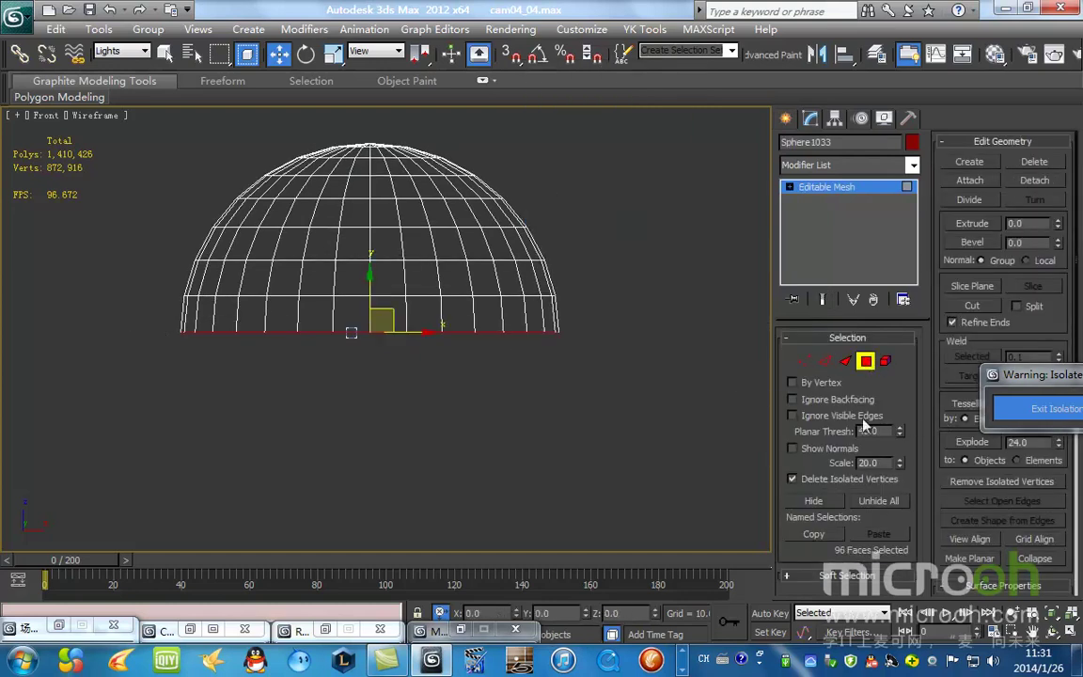
pyautogui.press('Delete')
# - Select the whole dome element and flip its normals to face inward
pyautogui.click(886, 361)
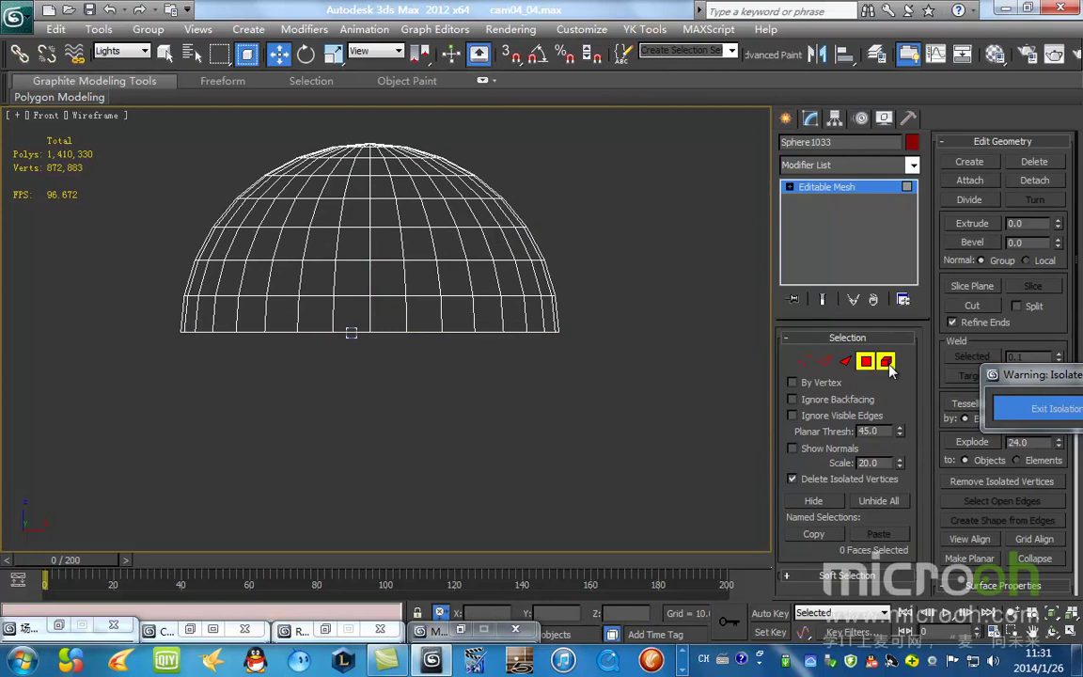
pyautogui.moveTo(623, 380); pyautogui.dragTo(334, 174)
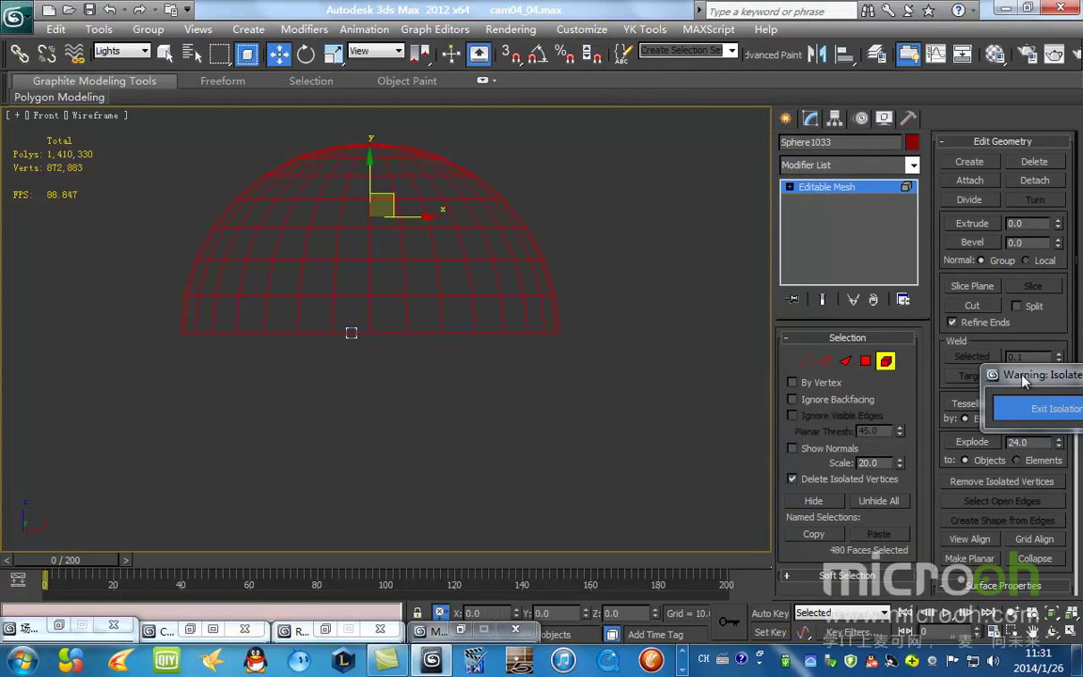
pyautogui.moveTo(1024, 379); pyautogui.dragTo(1032, 258)
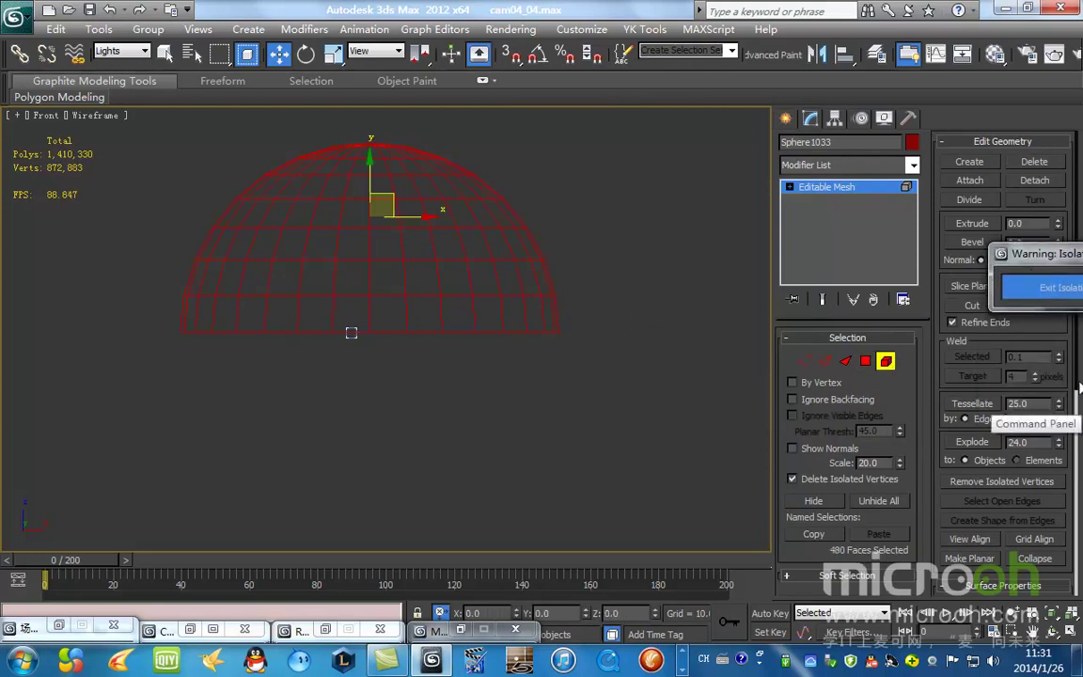
pyautogui.scroll(-4, 972, 395)
pyautogui.click(971, 460)
# - Flatten the dome by scaling its vertices down vertically, and return to the object level
pyautogui.click(803, 360)
pyautogui.moveTo(328, 244); pyautogui.dragTo(382, 349, button='middle')
pyautogui.moveTo(160, 200); pyautogui.dragTo(745, 431)
pyautogui.scroll(-2, 508, 235)
pyautogui.press('r')
pyautogui.moveTo(456, 219); pyautogui.dragTo(457, 267)
pyautogui.press('w')
pyautogui.click(789, 186)
pyautogui.click(849, 187)
# - Assign the landscape material Material #4119 to the dome and display its texture in the shaded view
pyautogui.keyDown('alt'); pyautogui.moveTo(505, 360); pyautogui.dragTo(515, 312, button='middle'); pyautogui.keyUp('alt')
pyautogui.scroll(5, 515, 312)
pyautogui.moveTo(418, 328)
pyautogui.mouseDown(button='middle')
pyautogui.moveTo(466, 348)
pyautogui.moveTo(444, 366)
pyautogui.mouseUp(button='middle')
pyautogui.press('F3')
pyautogui.scroll(-4, 479, 312)
pyautogui.moveTo(573, 379)
pyautogui.mouseDown(button='middle')
pyautogui.moveTo(479, 312)
pyautogui.moveTo(529, 394)
pyautogui.moveTo(511, 315)
pyautogui.mouseUp(button='middle')
pyautogui.press('m')
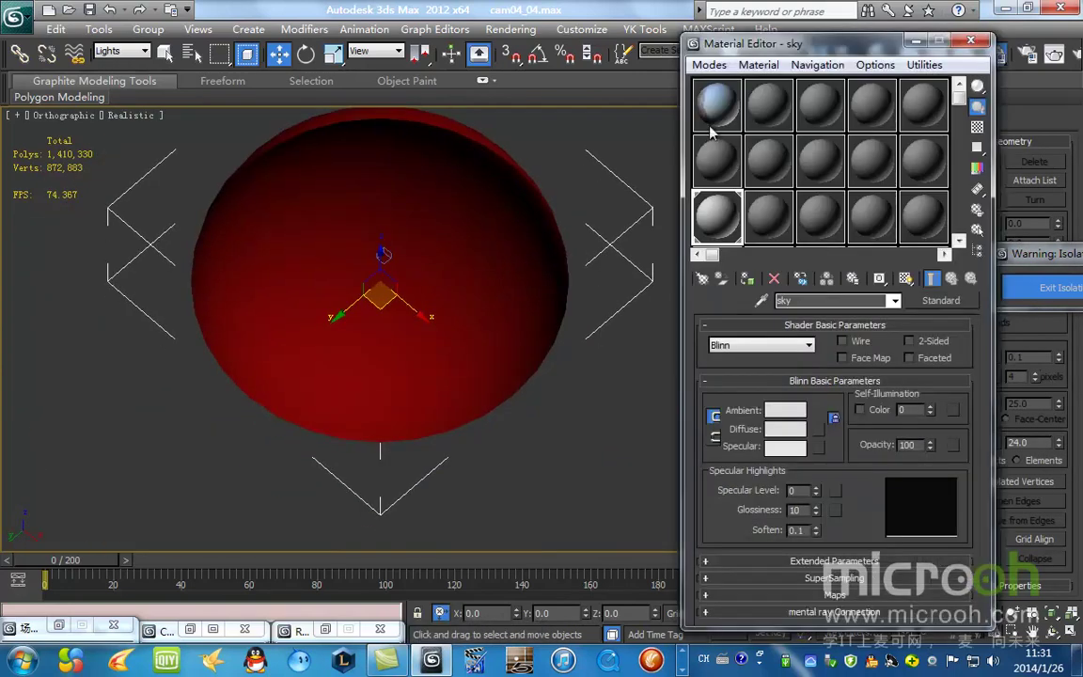
pyautogui.moveTo(801, 34); pyautogui.dragTo(726, 28)
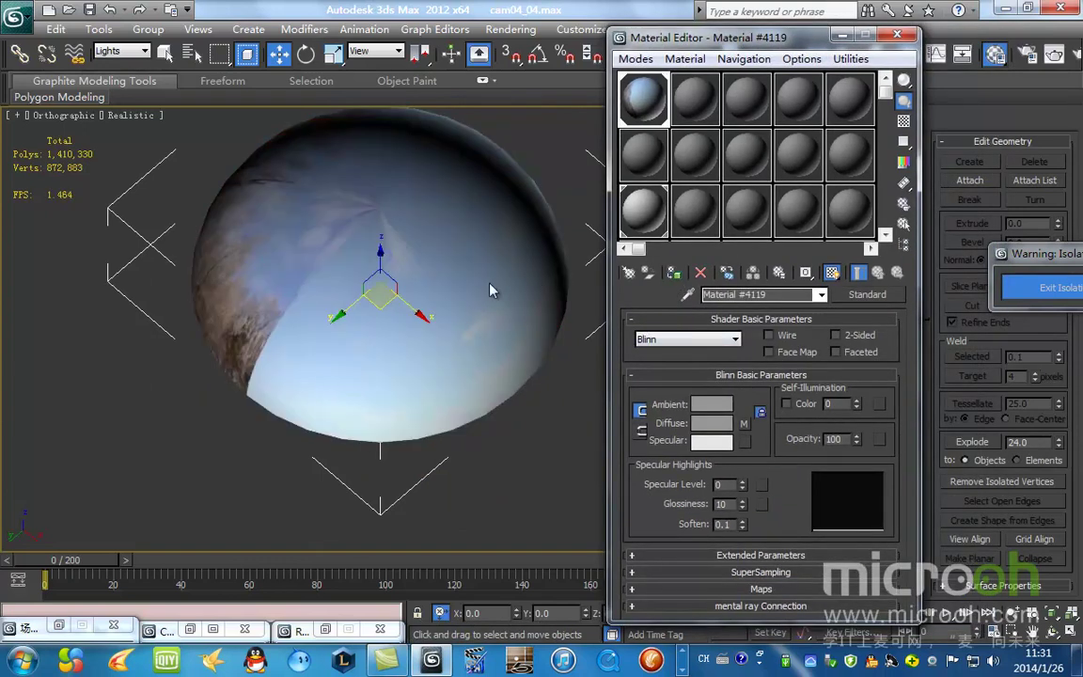
pyautogui.scroll(-3, 474, 312)
pyautogui.keyDown('alt'); pyautogui.moveTo(474, 312); pyautogui.dragTo(550, 273, button='middle'); pyautogui.keyUp('alt')
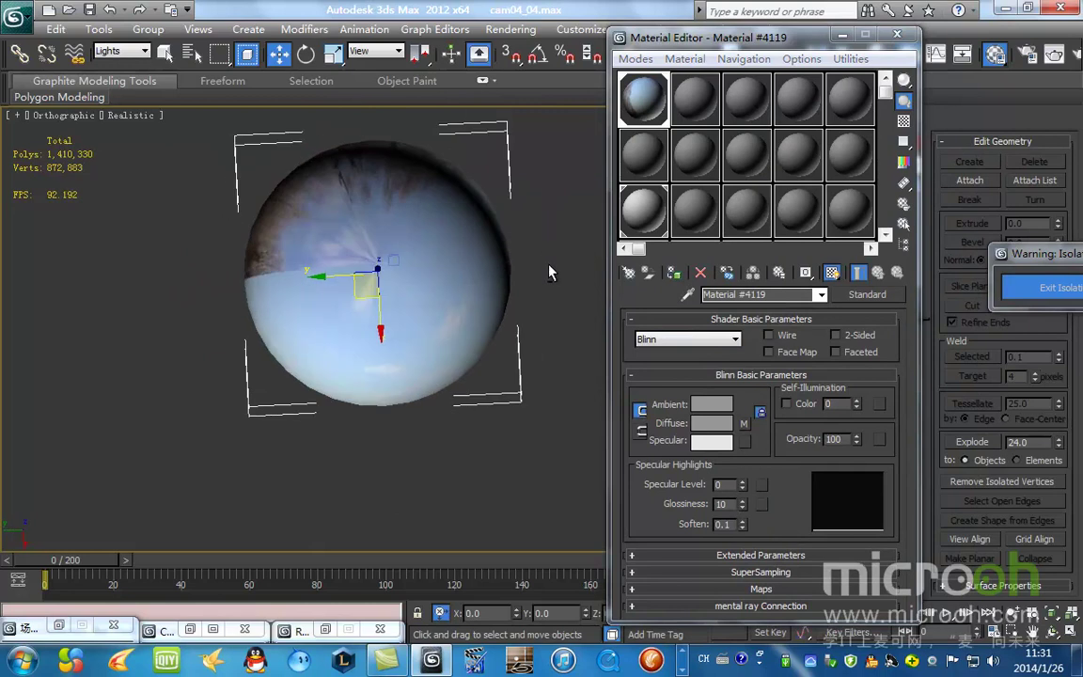
# - Crop the land09.jpg diffuse bitmap to the open sky right of the trees, with U about 0.447 and height about 0.68
pyautogui.click(745, 425)
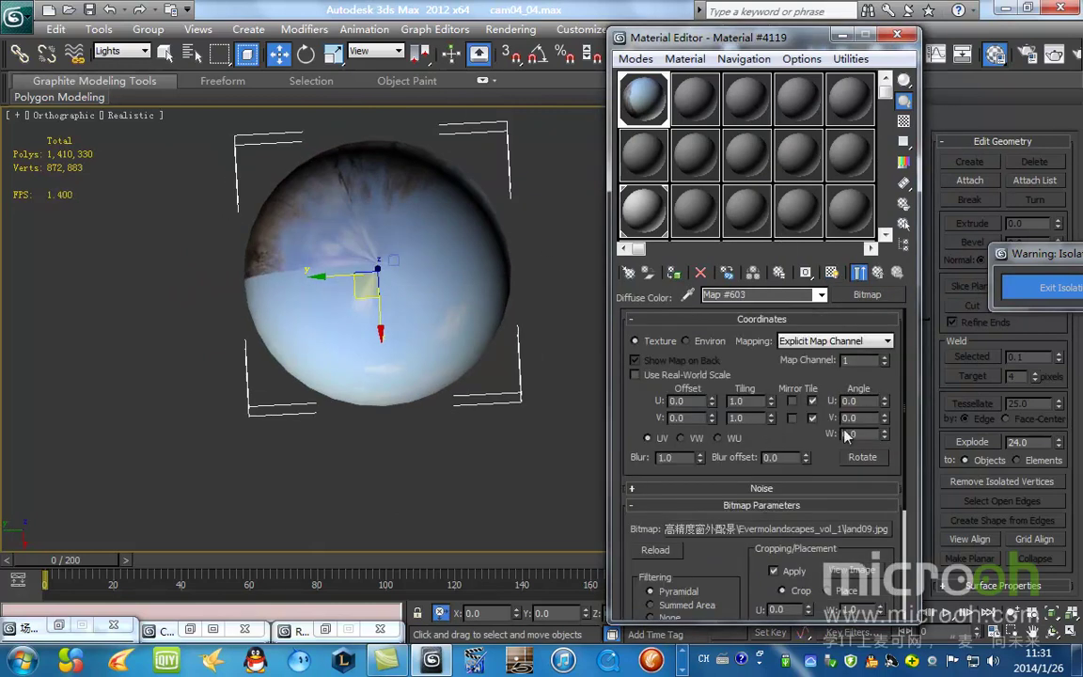
pyautogui.click(851, 569)
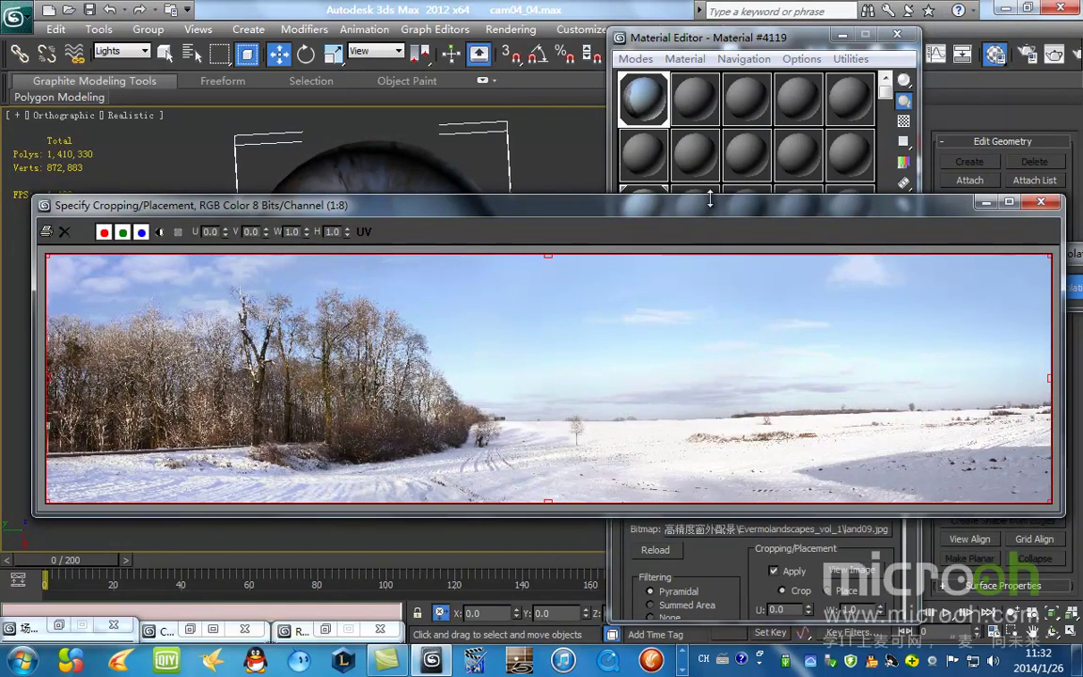
pyautogui.moveTo(712, 214); pyautogui.dragTo(707, 182)
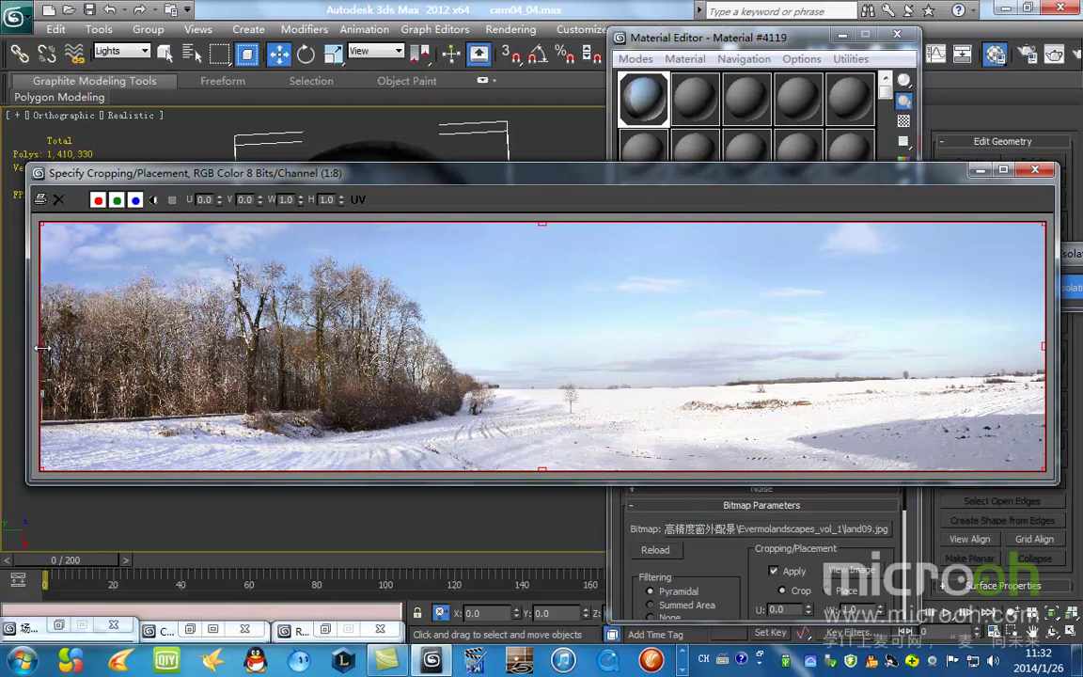
pyautogui.moveTo(41, 348); pyautogui.dragTo(490, 388)
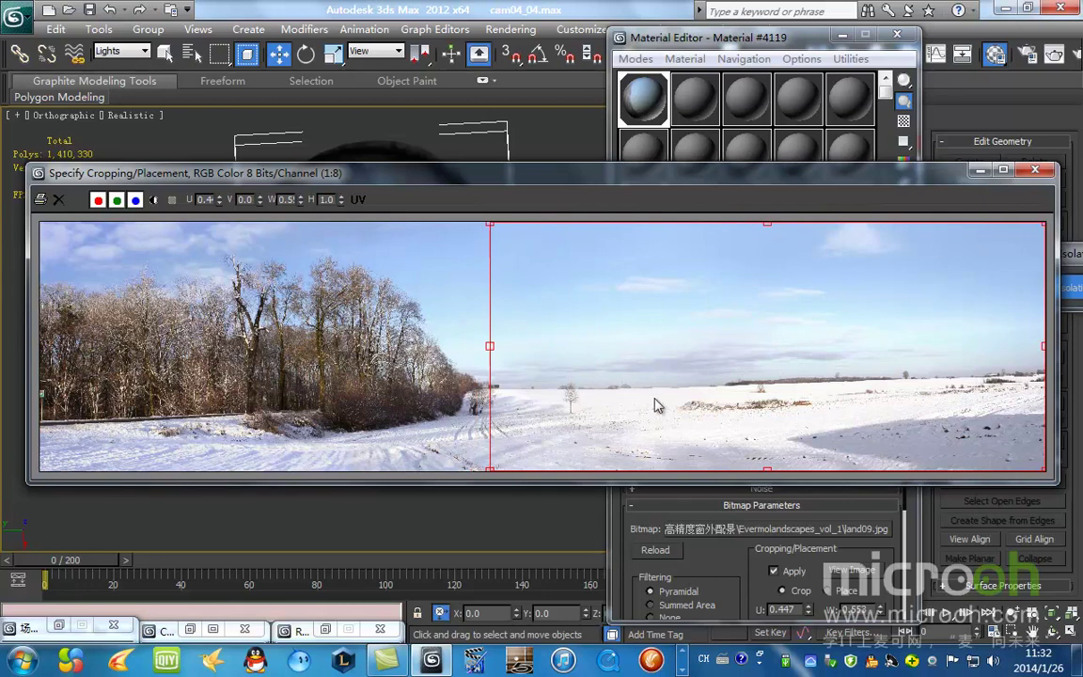
pyautogui.moveTo(767, 467); pyautogui.dragTo(775, 393)
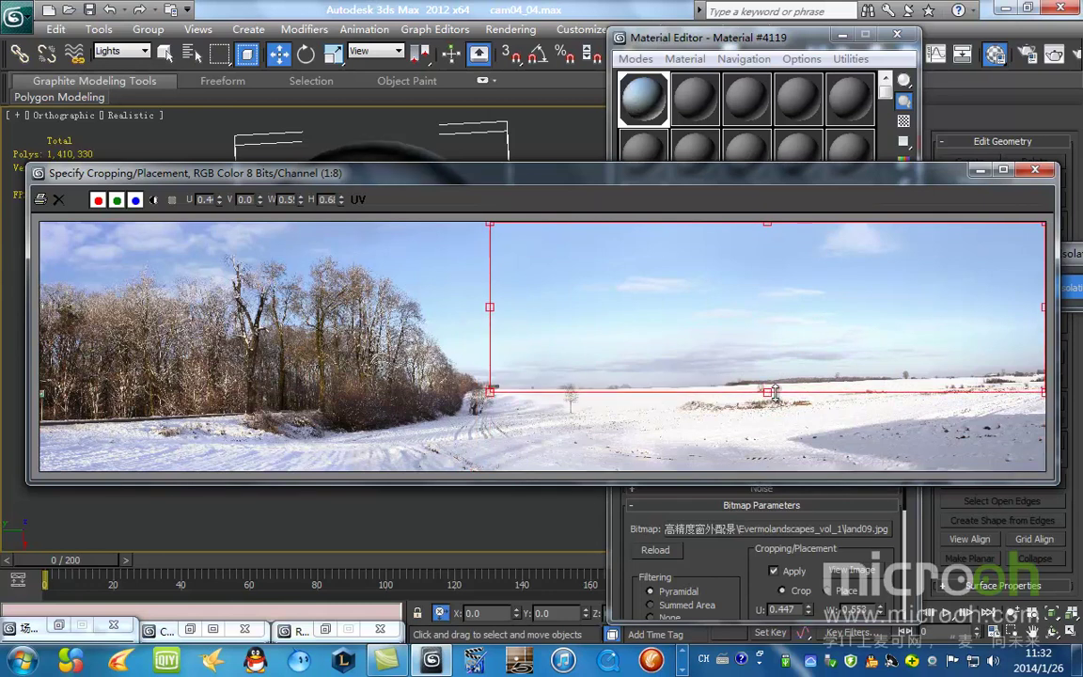
pyautogui.moveTo(796, 173); pyautogui.dragTo(415, 176)
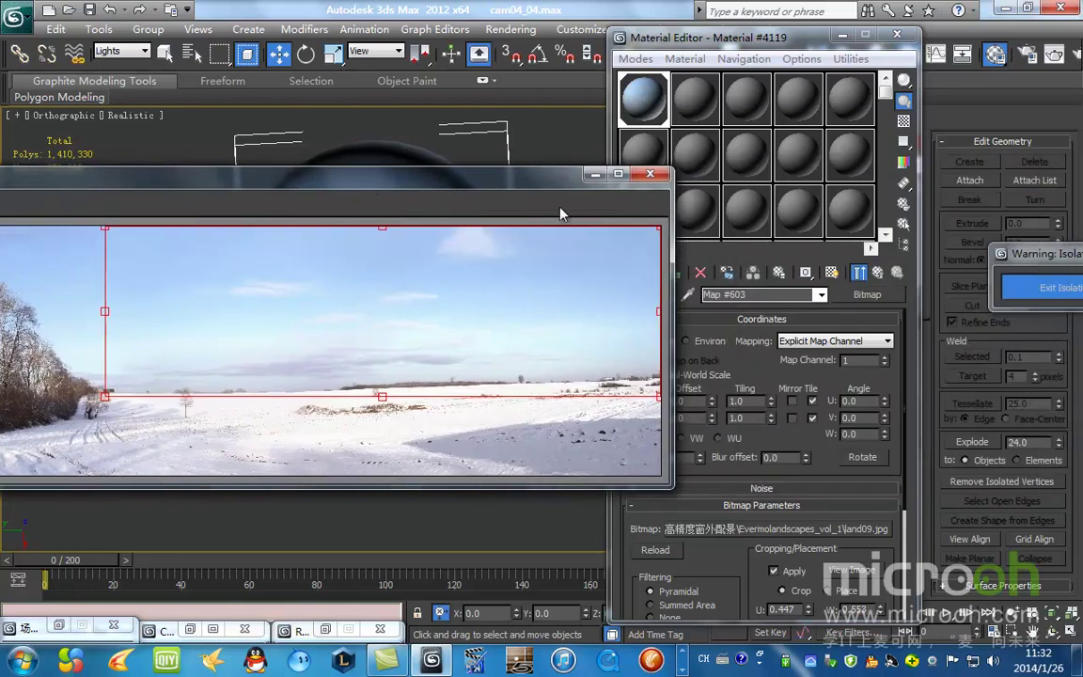
pyautogui.click(652, 173)
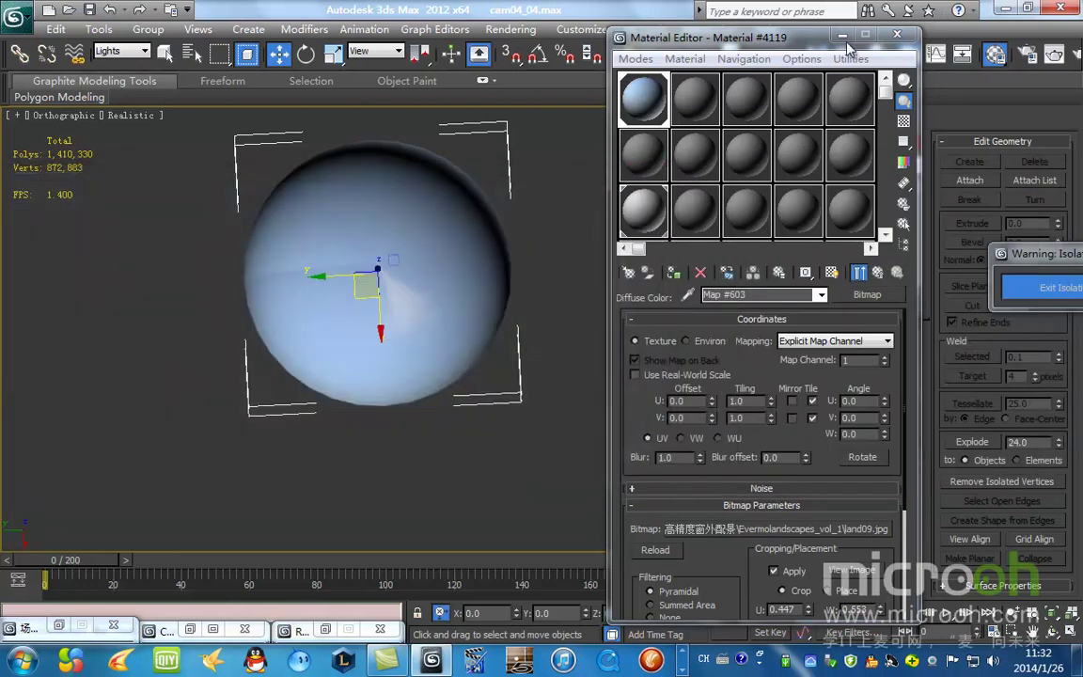
# - Smooth the dome with a TurboSmooth modifier and check its surface in wireframe and shaded display
pyautogui.click(843, 36)
pyautogui.moveTo(525, 282)
pyautogui.keyDown('alt'); pyautogui.mouseDown(button='middle')
pyautogui.moveTo(449, 338)
pyautogui.moveTo(594, 273)
pyautogui.moveTo(513, 346)
pyautogui.moveTo(508, 295)
pyautogui.mouseUp(button='middle'); pyautogui.keyUp('alt')
pyautogui.press('z')
pyautogui.click(912, 166)
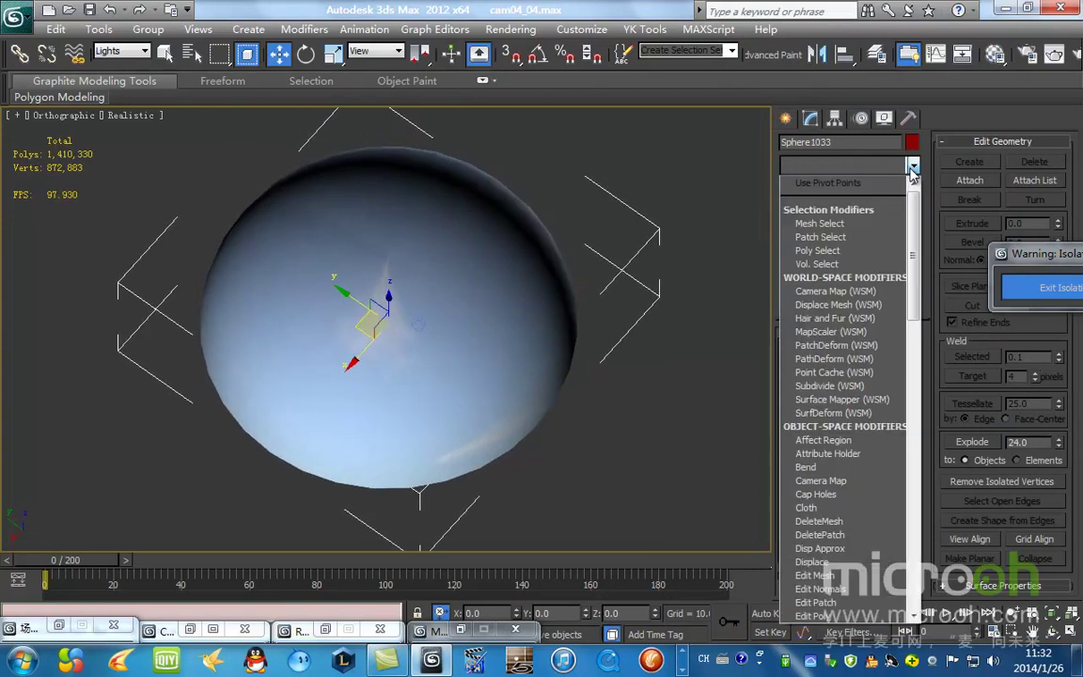
pyautogui.press('t')
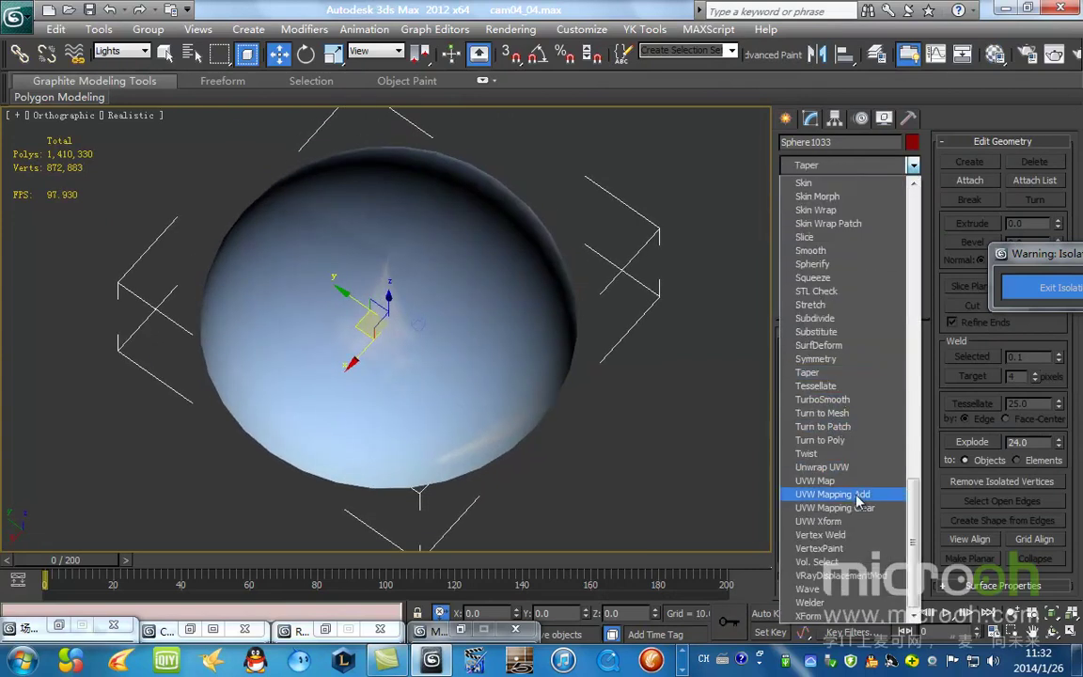
pyautogui.click(823, 400)
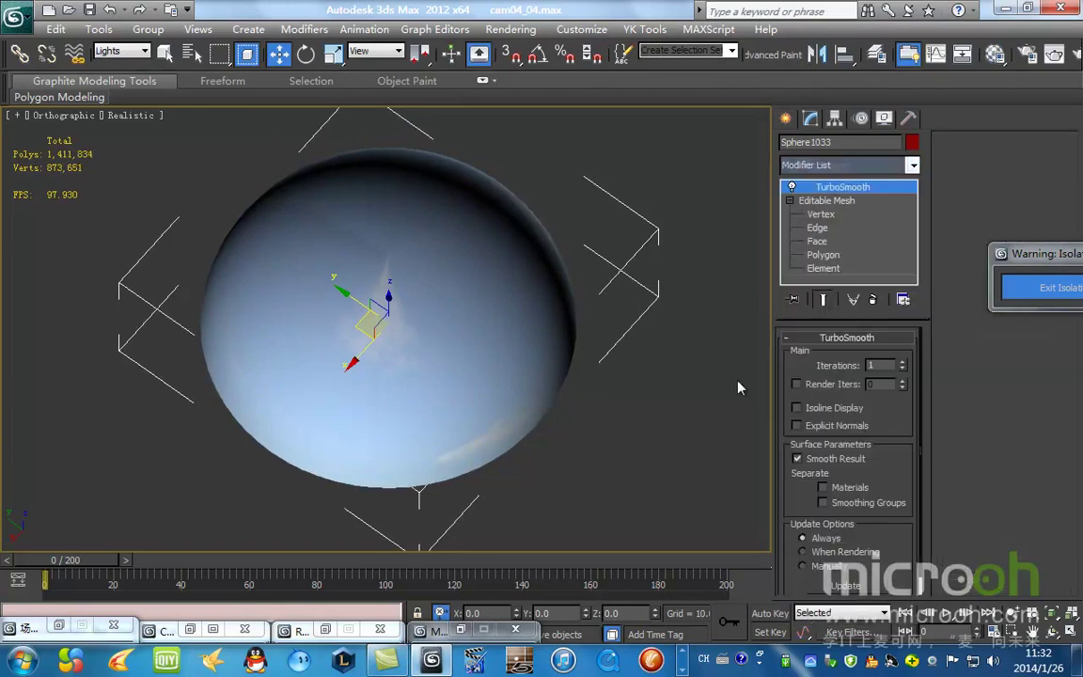
pyautogui.moveTo(553, 397)
pyautogui.keyDown('alt'); pyautogui.mouseDown(button='middle')
pyautogui.moveTo(554, 329)
pyautogui.moveTo(532, 321)
pyautogui.moveTo(552, 305)
pyautogui.moveTo(515, 336)
pyautogui.moveTo(573, 331)
pyautogui.moveTo(948, 216)
pyautogui.mouseUp(button='middle'); pyautogui.keyUp('alt')
pyautogui.press('F3')
pyautogui.press('F3')
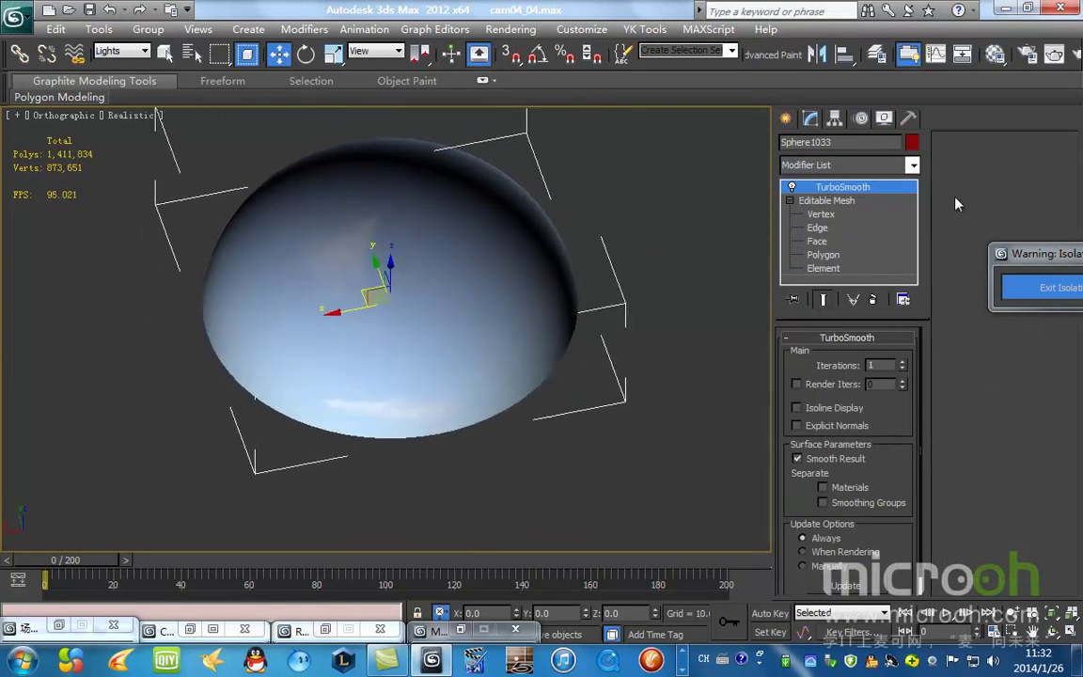
# - Add a UVW Xform modifier with a V tile of 2 to the dome and check it through Camera04 at frame 200
pyautogui.click(913, 166)
pyautogui.press('u')
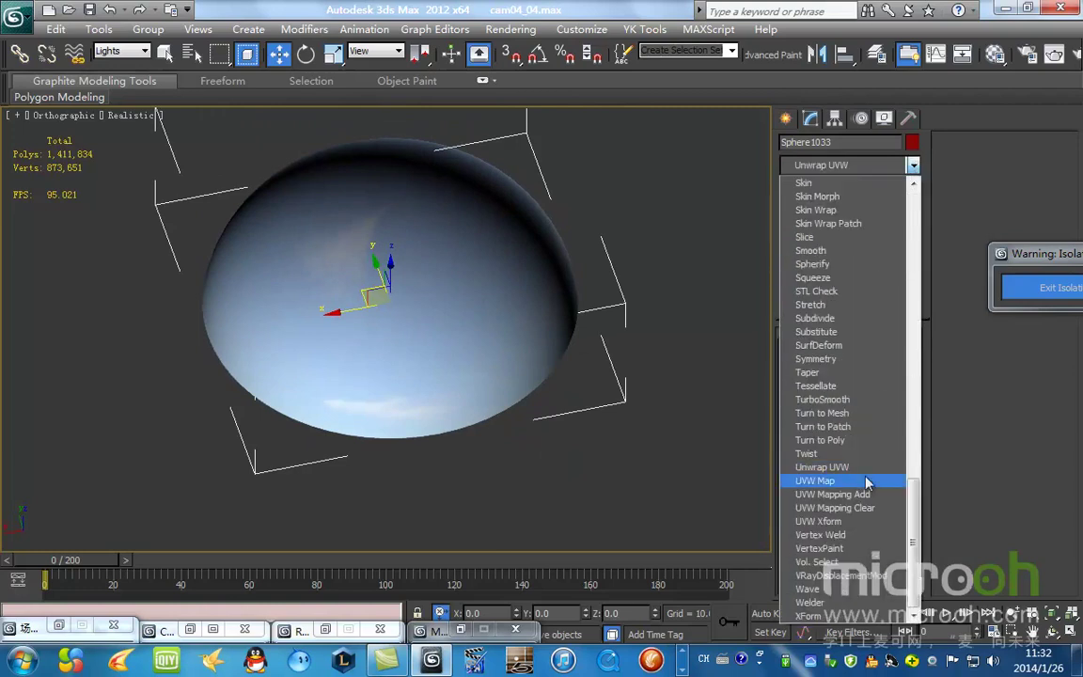
pyautogui.click(843, 522)
pyautogui.keyDown('alt'); pyautogui.moveTo(507, 343); pyautogui.dragTo(550, 319, button='middle'); pyautogui.keyUp('alt')
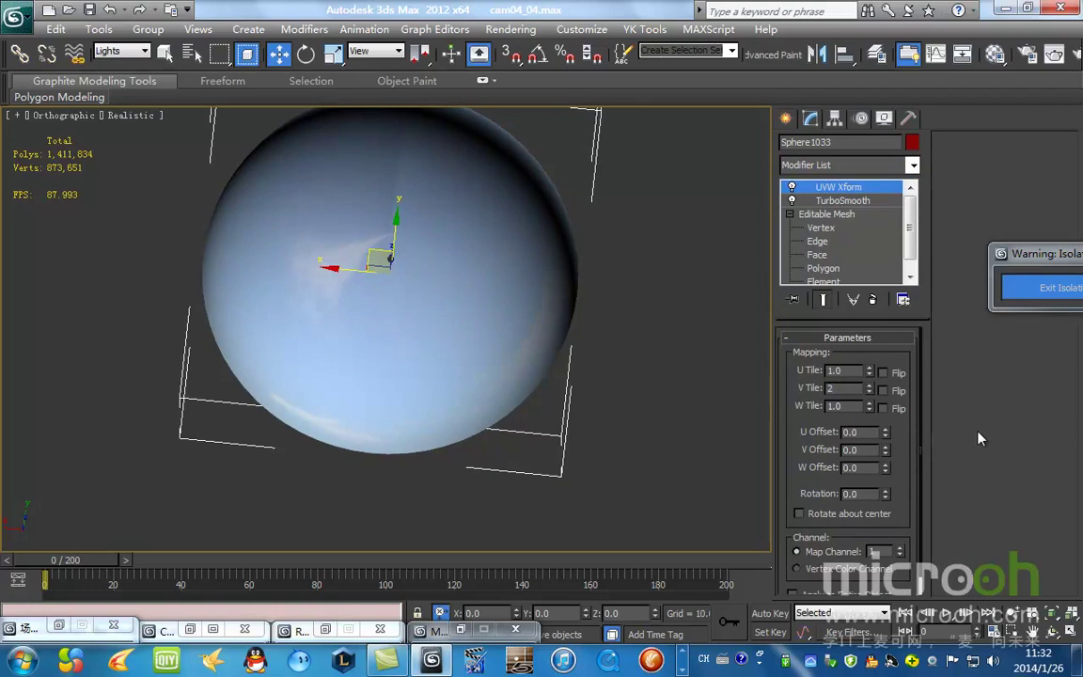
pyautogui.press('Return')
pyautogui.keyDown('alt'); pyautogui.moveTo(495, 471); pyautogui.dragTo(512, 393, button='middle'); pyautogui.keyUp('alt')
pyautogui.press('c')
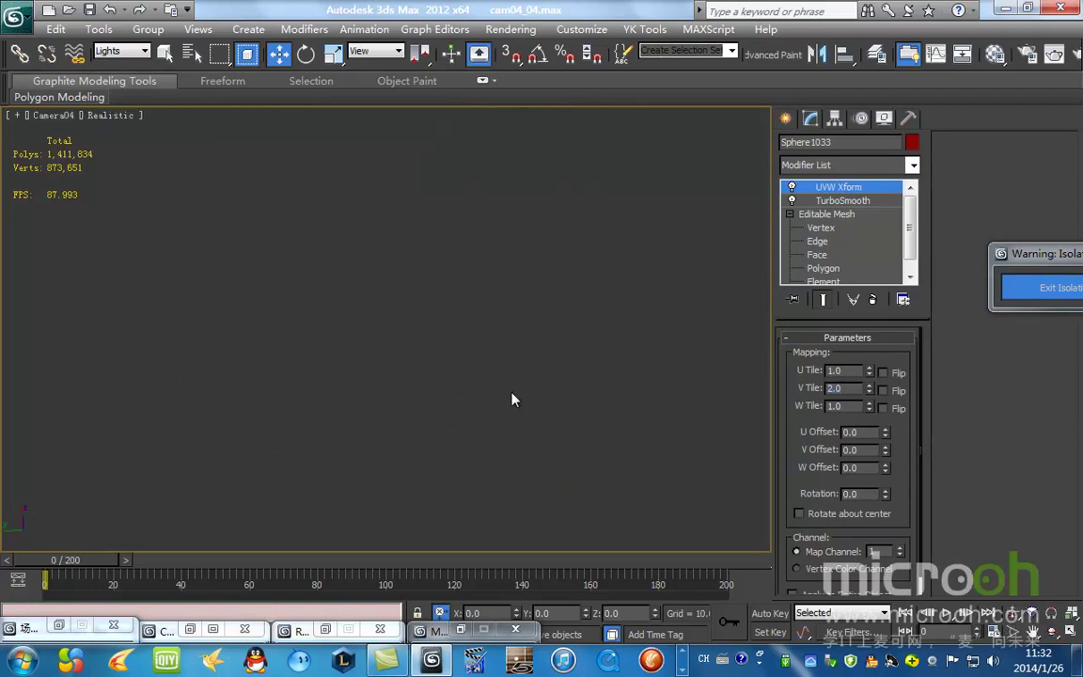
pyautogui.moveTo(73, 561); pyautogui.dragTo(728, 561)
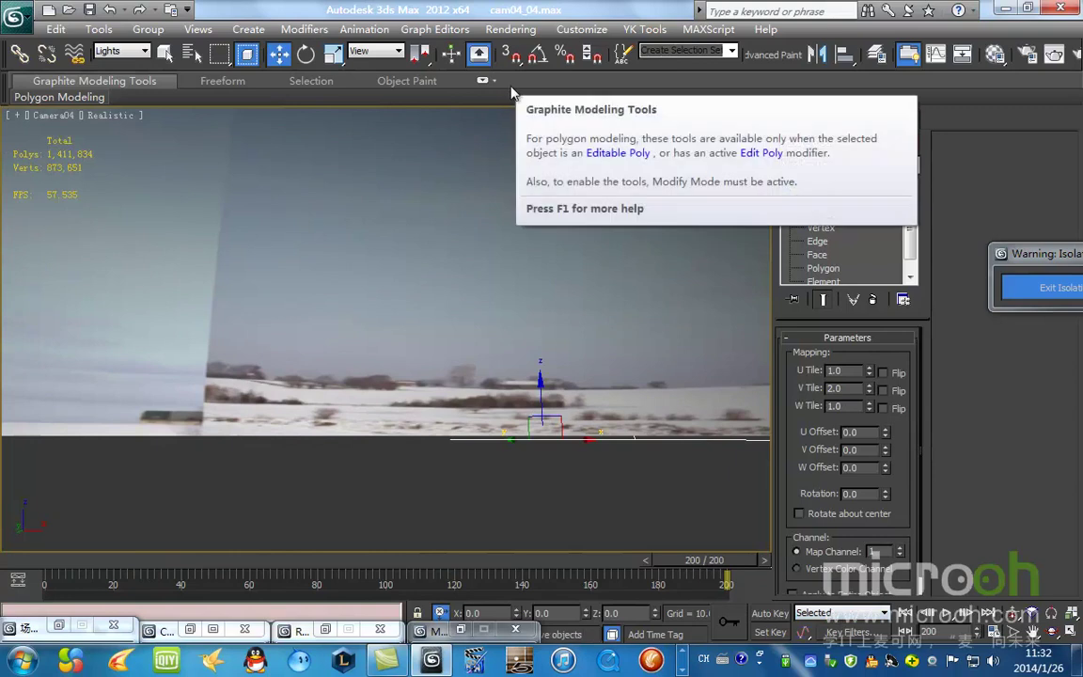
# - Set the selection filter to All and add a UVW Map modifier with Cylindrical mapping to the sky dome
pyautogui.click(691, 512)
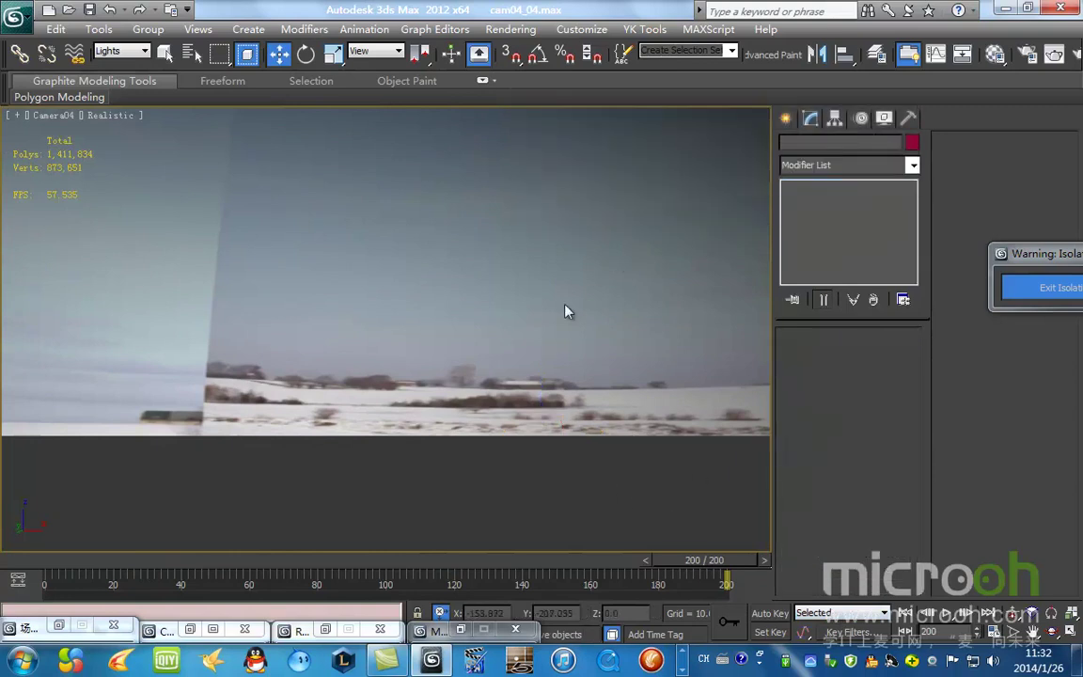
pyautogui.click(120, 51)
pyautogui.click(103, 65)
pyautogui.click(602, 312)
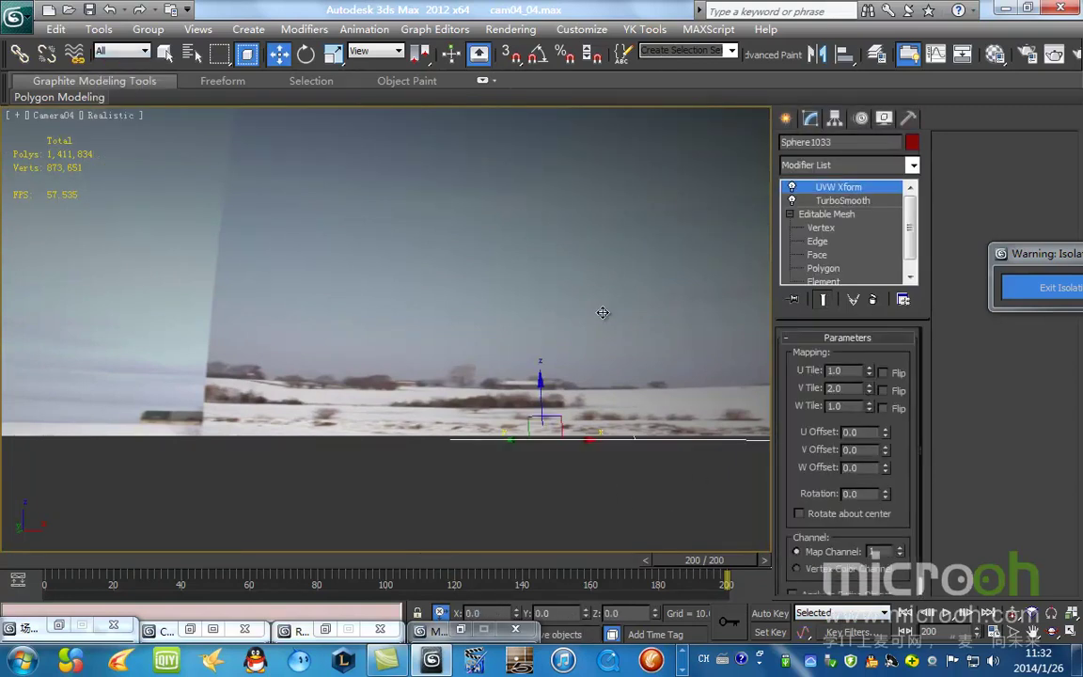
pyautogui.click(912, 166)
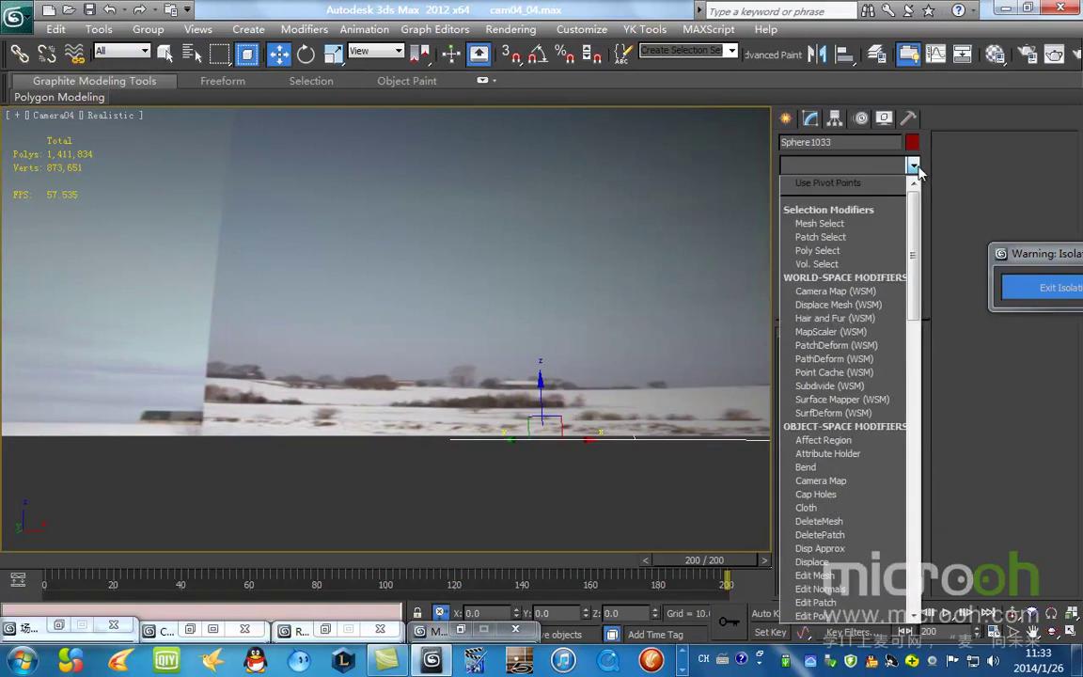
pyautogui.press('u')
pyautogui.click(845, 482)
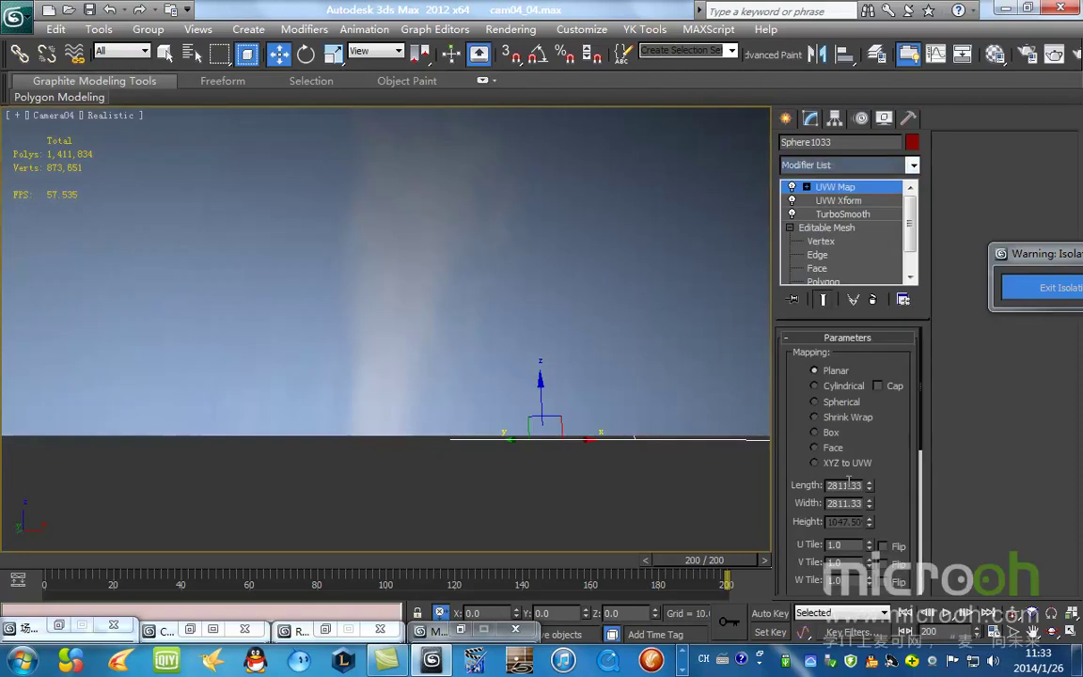
pyautogui.click(815, 386)
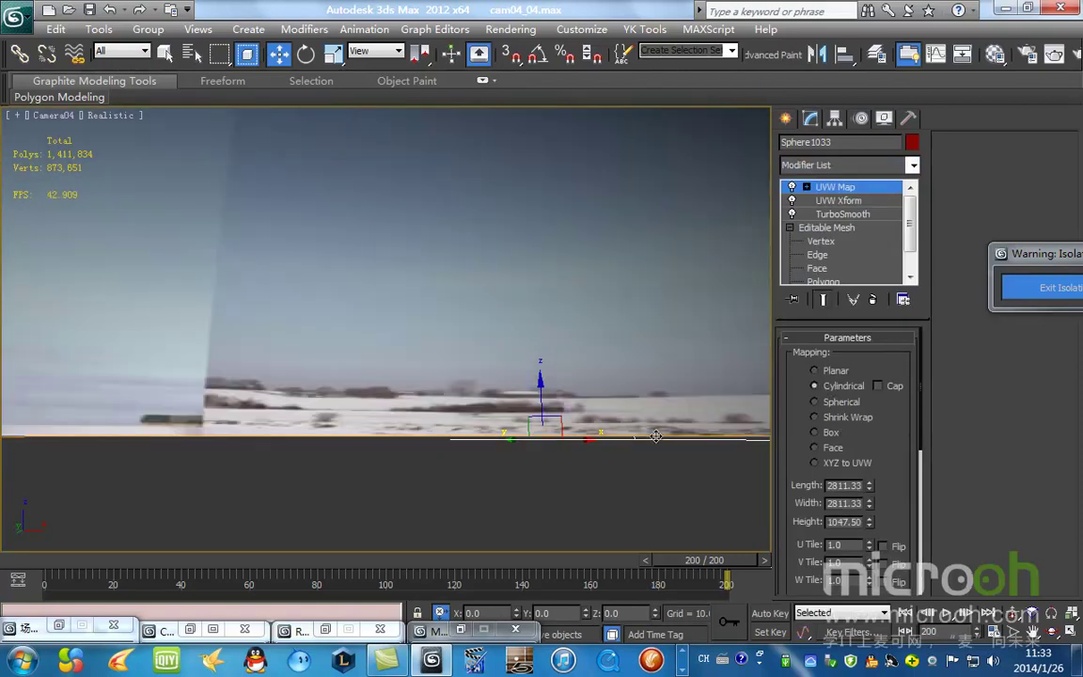
# - Rotate the sky dome about its vertical axis until the texture seam leaves the Camera04 view at frame 200
pyautogui.moveTo(720, 562); pyautogui.dragTo(1010, 544)
pyautogui.click(306, 53)
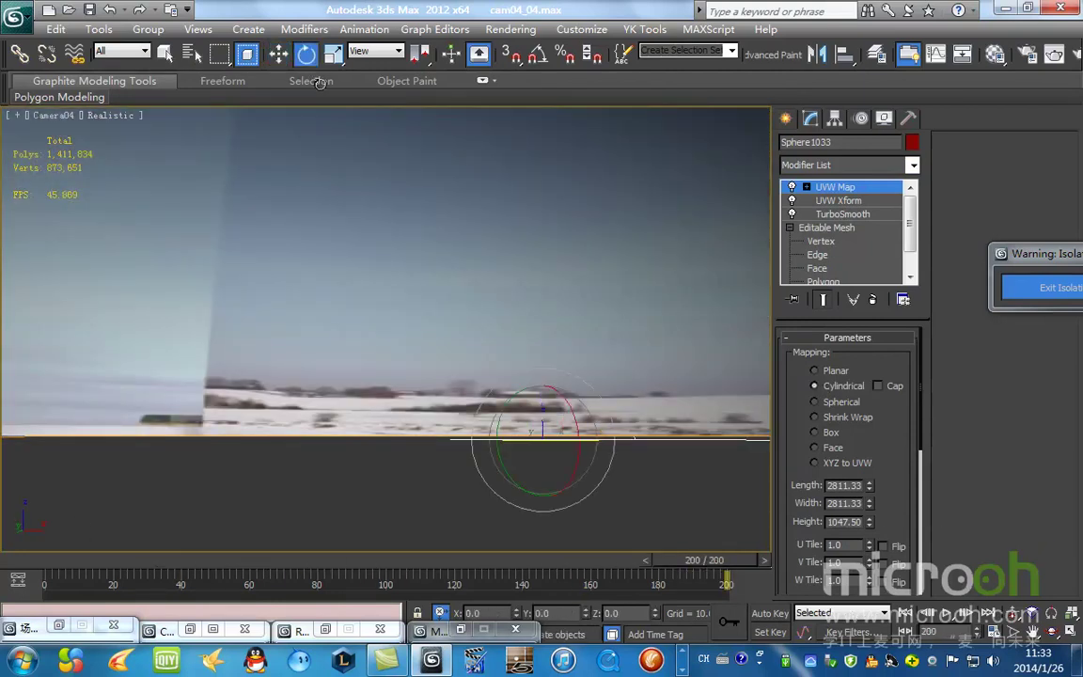
pyautogui.moveTo(540, 439); pyautogui.dragTo(602, 469)
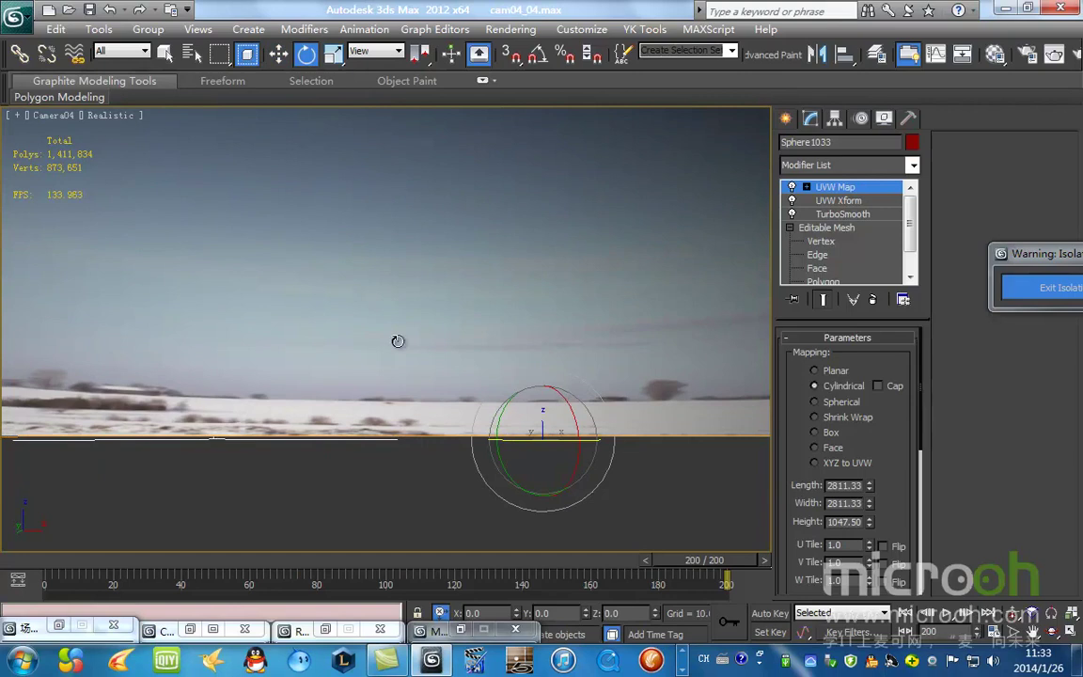
pyautogui.click(279, 58)
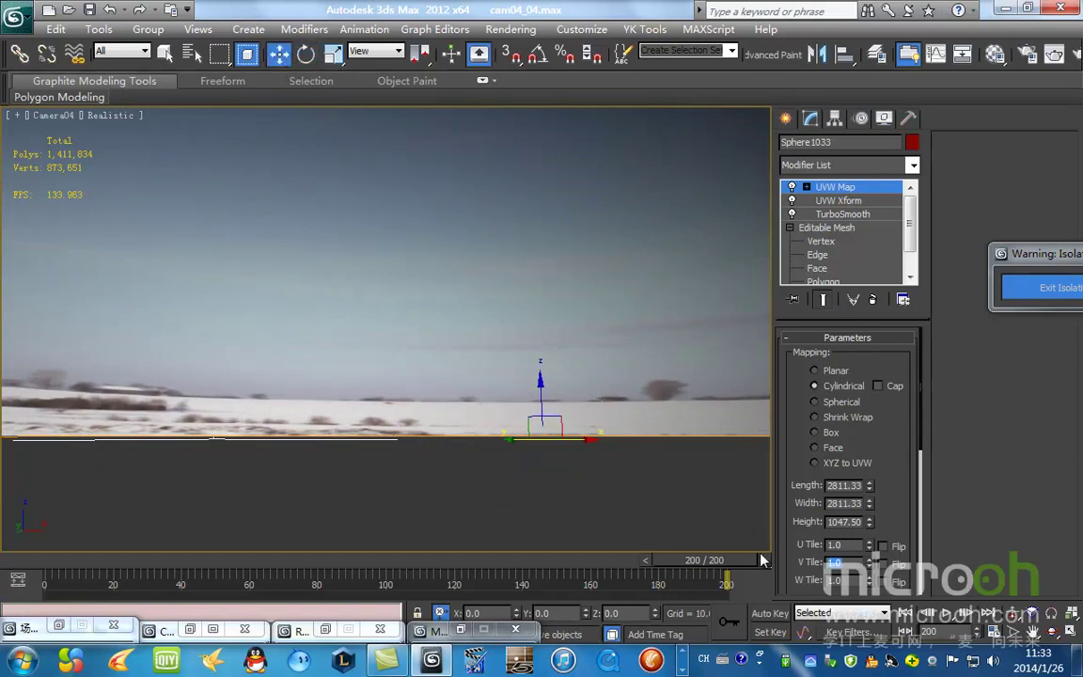
# - Show safe frames in the camera view and set the dome's UVW Map tiling to U 3.0 and V 1.0
pyautogui.press('Return')
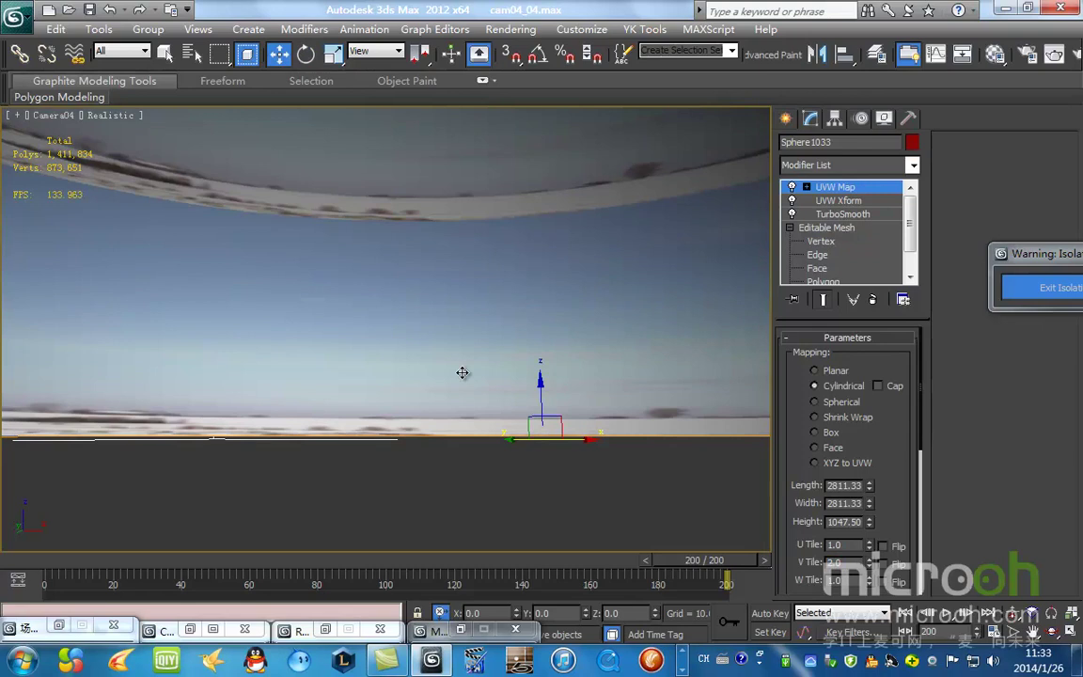
pyautogui.hotkey('shift', 'f')
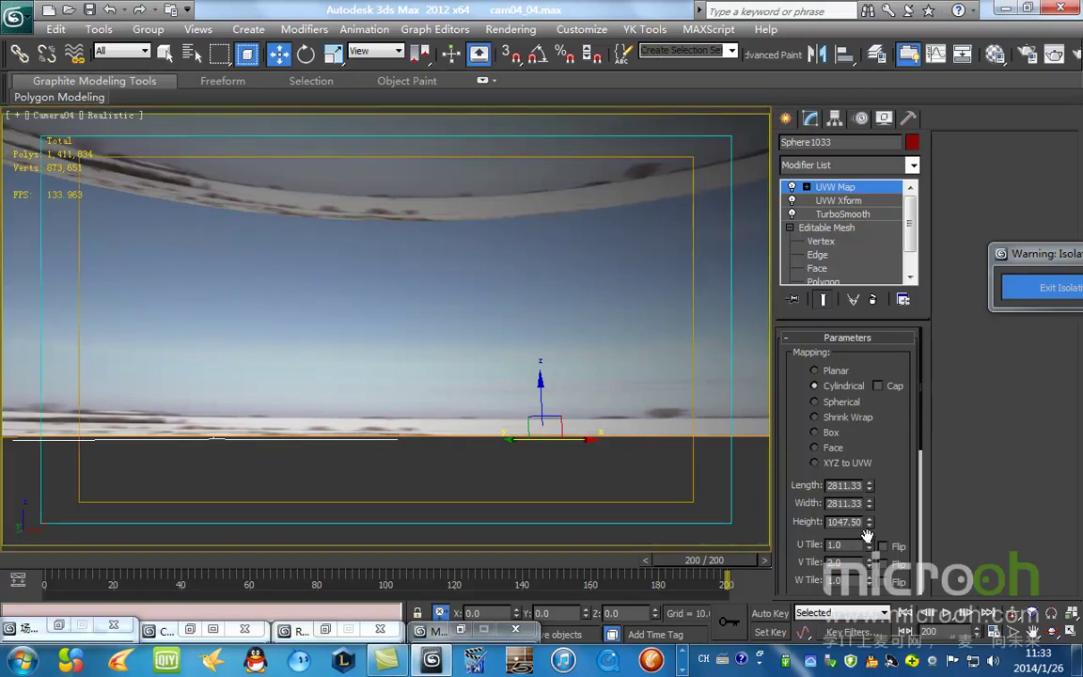
pyautogui.moveTo(874, 565); pyautogui.dragTo(855, 609)
pyautogui.rightClick(856, 610)
pyautogui.doubleClick(850, 545)
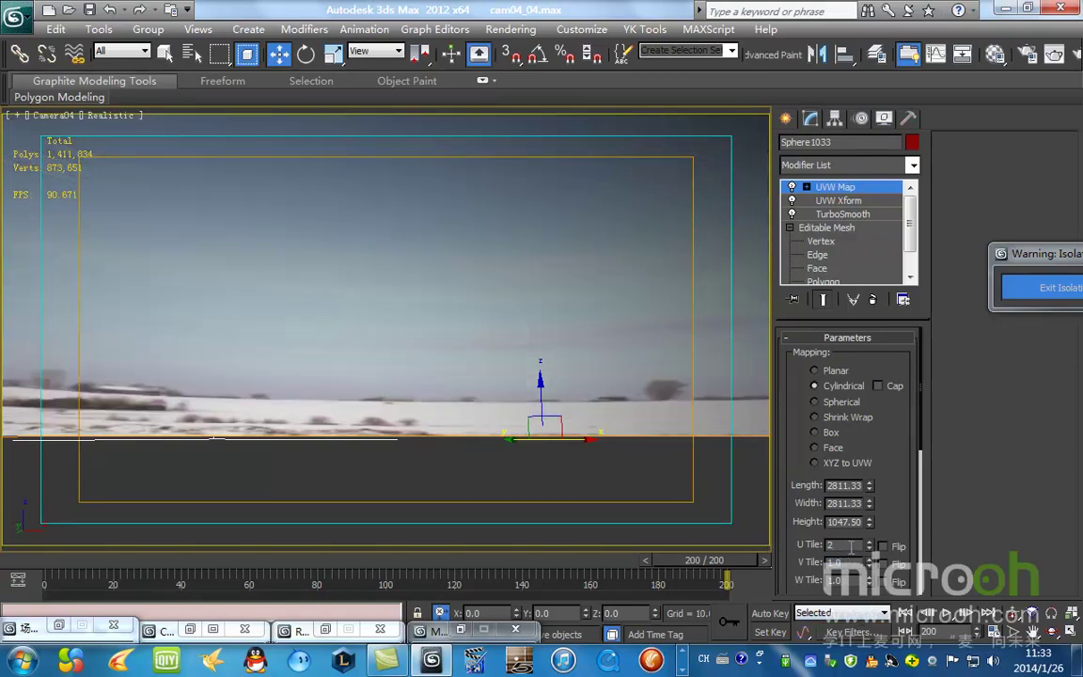
pyautogui.press('Return')
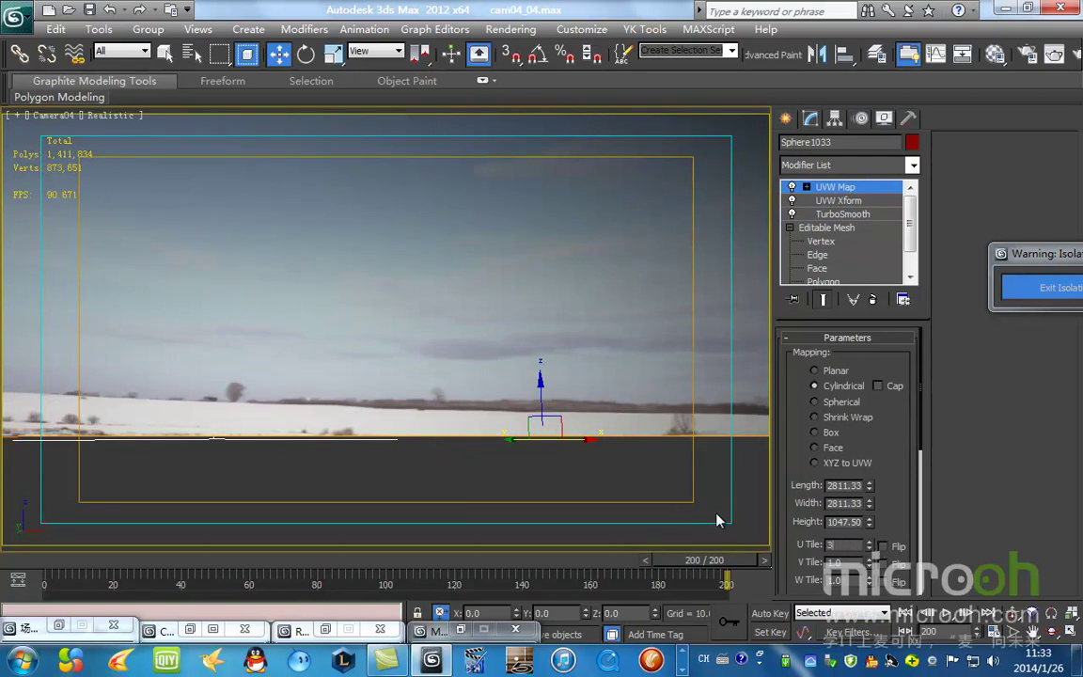
pyautogui.press('Return')
pyautogui.moveTo(707, 562); pyautogui.dragTo(759, 572)
pyautogui.press('w')
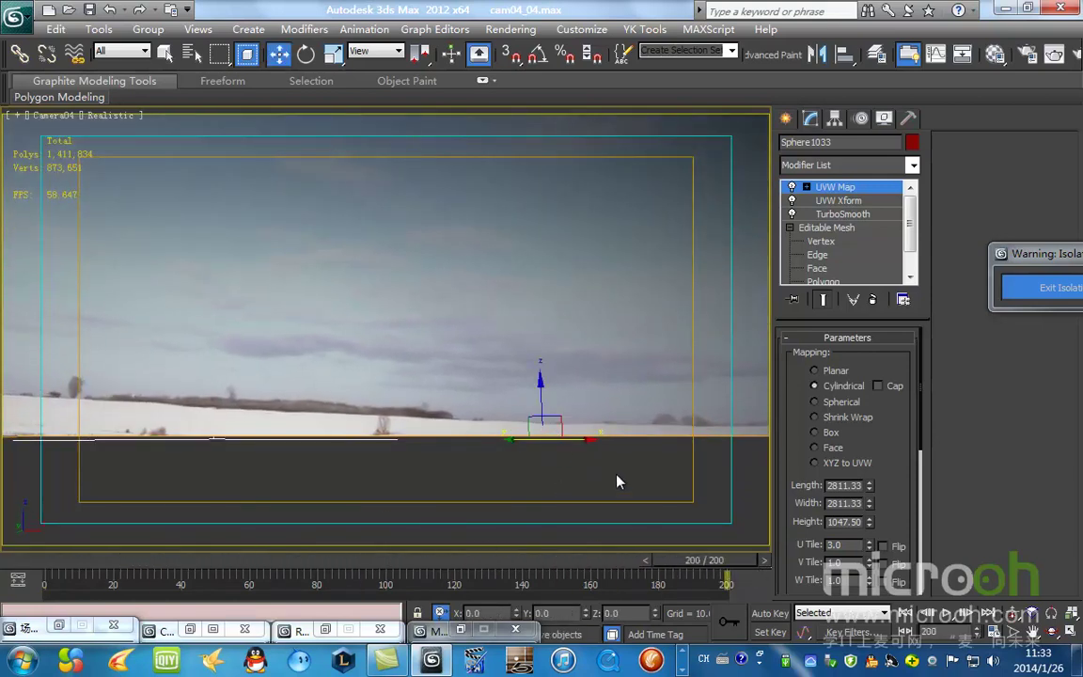
# - Tighten the crop of the land09.jpg bitmap by raising its lower edge slightly, and close the Material Editor
pyautogui.press('m')
pyautogui.click(849, 570)
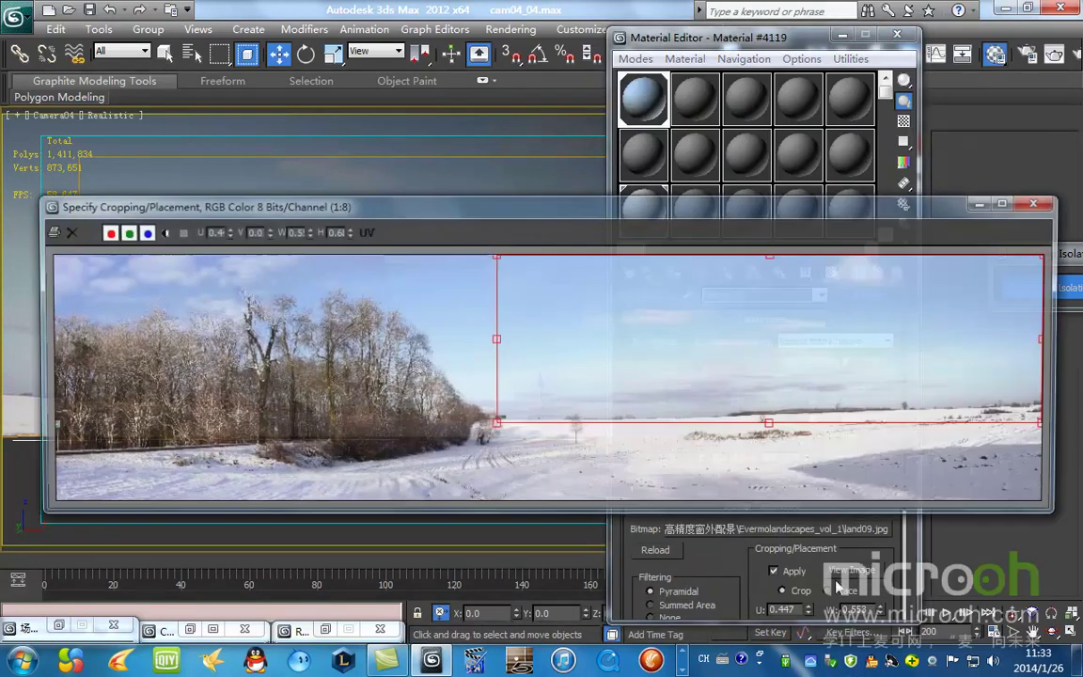
pyautogui.moveTo(777, 420); pyautogui.dragTo(777, 416)
pyautogui.click(1036, 202)
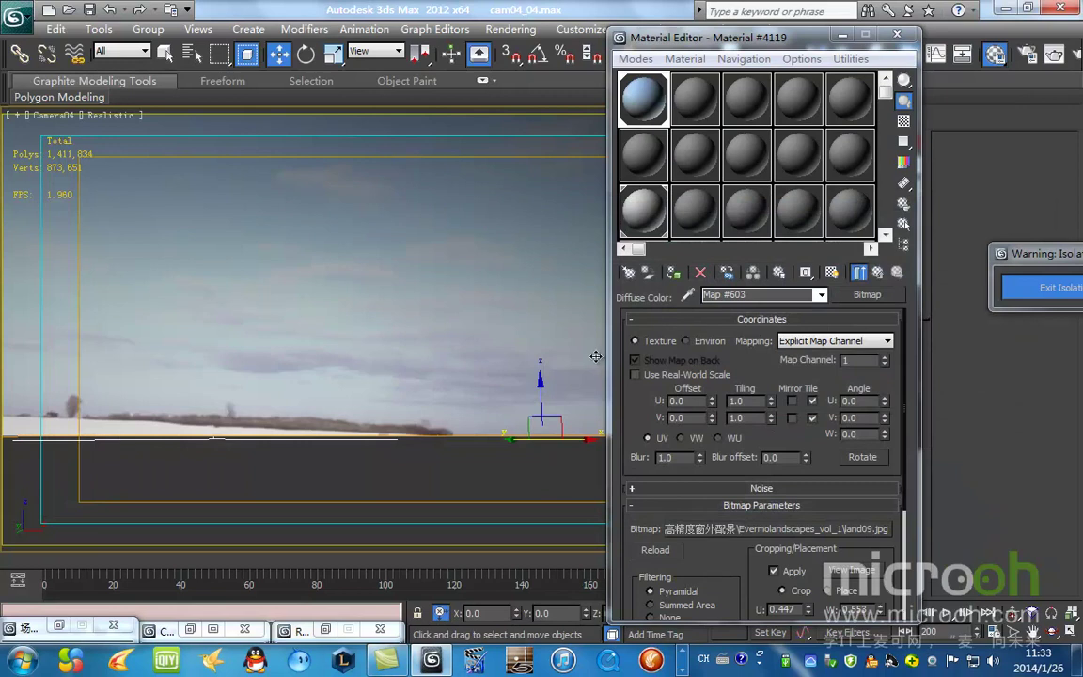
pyautogui.click(894, 36)
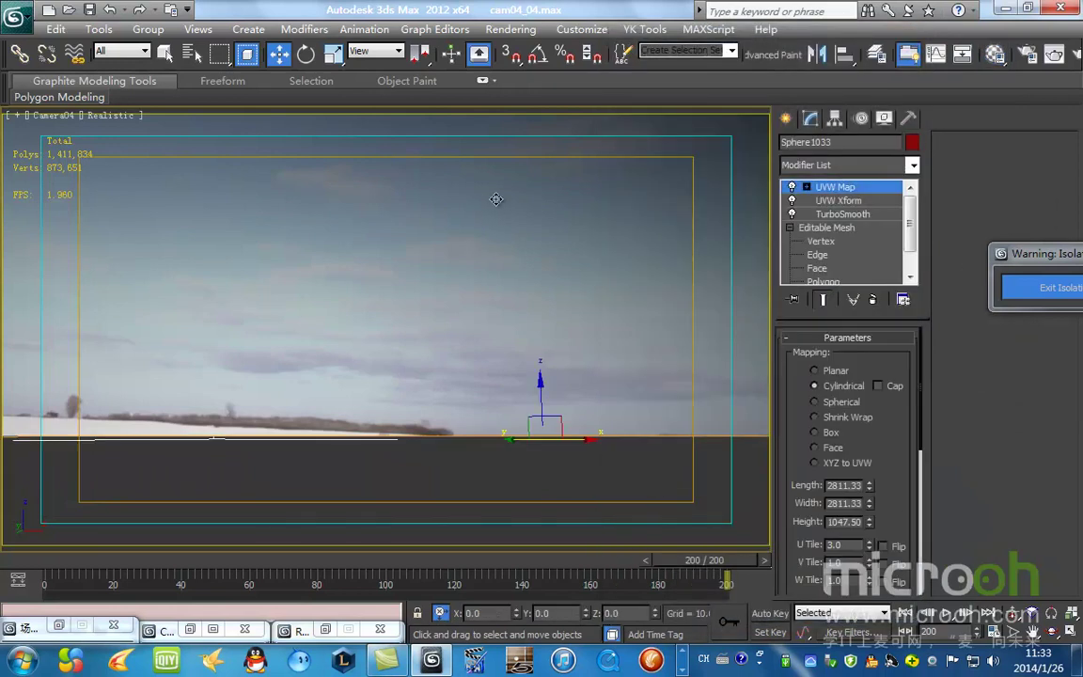
# - Try lowering the sky dome along its Z axis, and exit isolation to check the sky behind the buildings
pyautogui.moveTo(540, 404); pyautogui.dragTo(538, 470)
pyautogui.hotkey('ctrl', 'z')
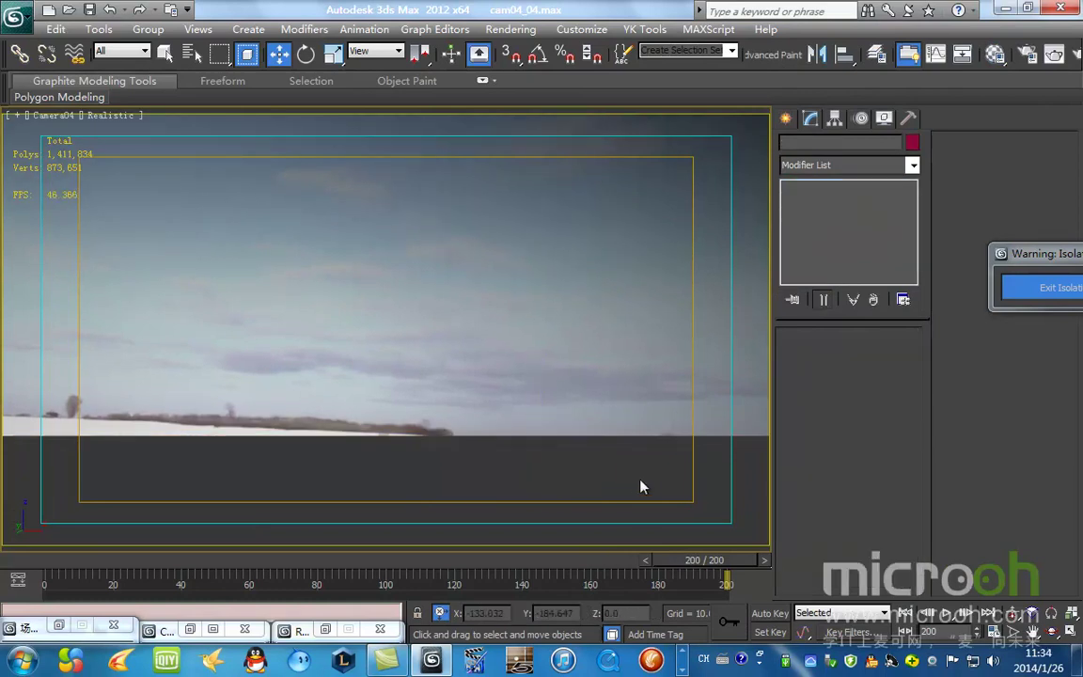
pyautogui.click(1057, 293)
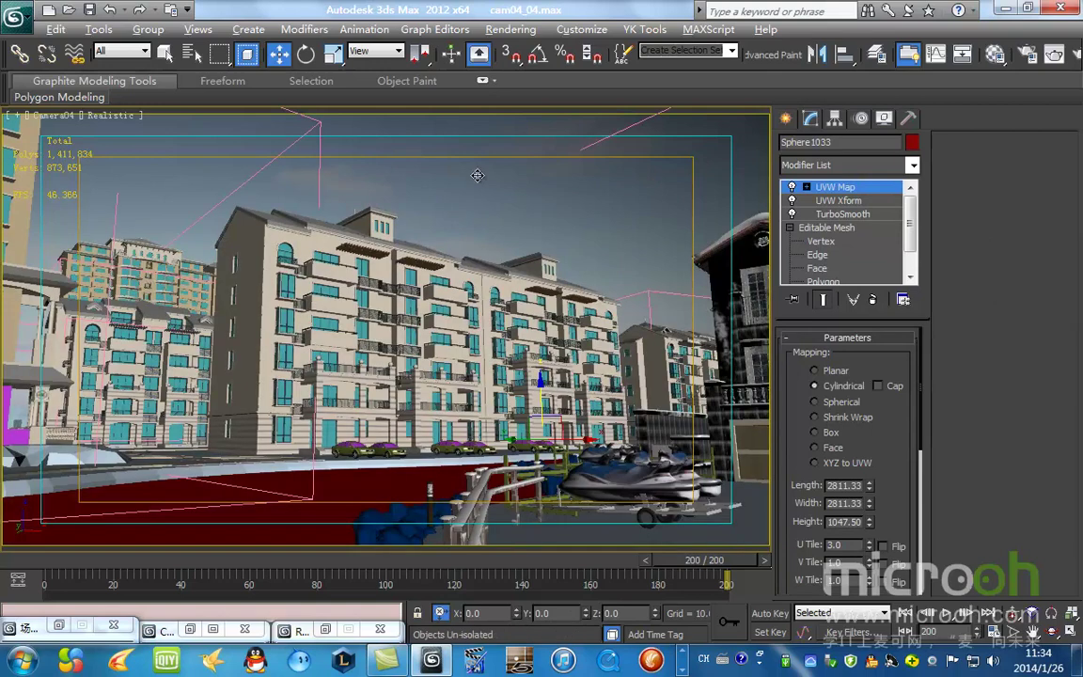
# - Isolate the sky dome and disable Receive Shadows and Cast Shadows in its object properties
pyautogui.hotkey('alt', 'q')
pyautogui.rightClick(475, 205)
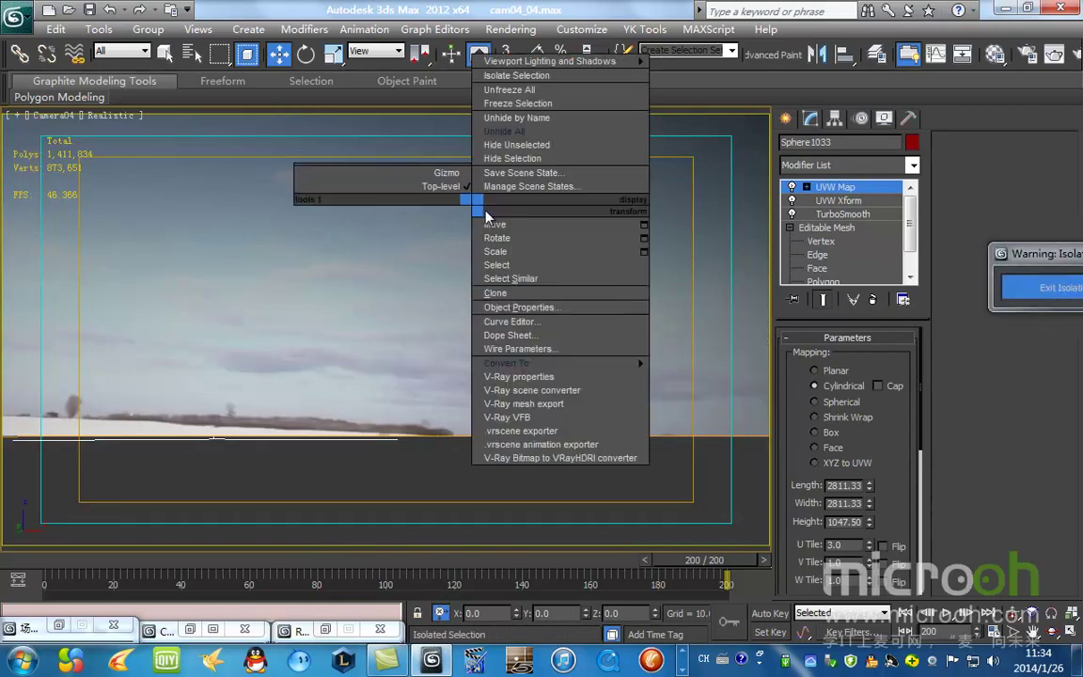
pyautogui.click(548, 317)
pyautogui.moveTo(504, 108); pyautogui.dragTo(673, 92)
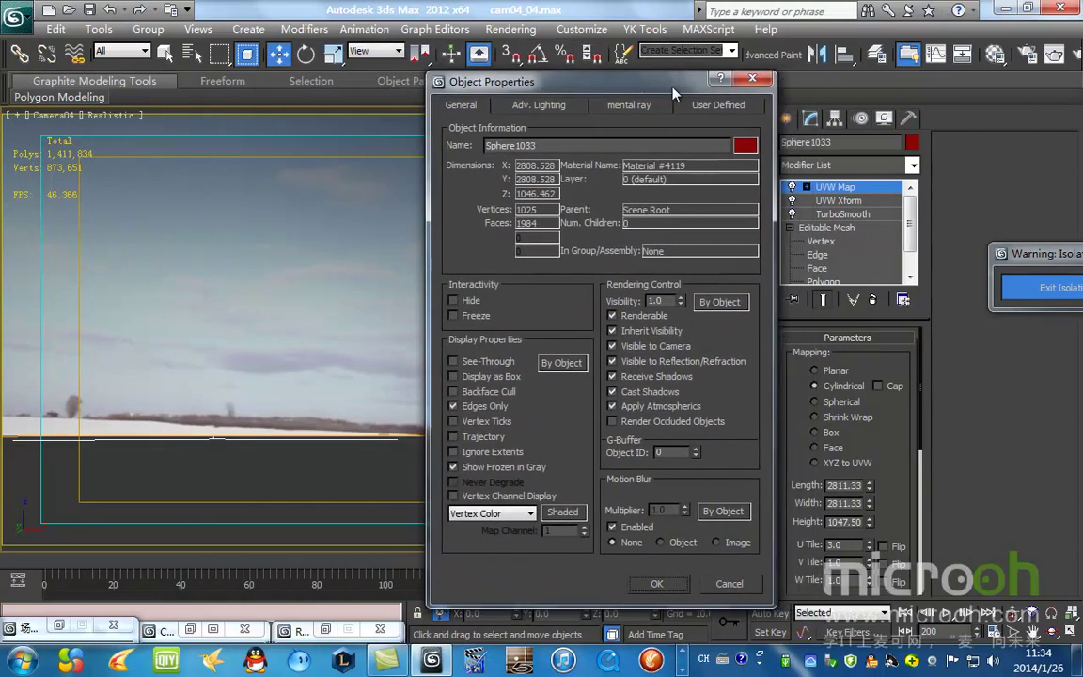
pyautogui.click(612, 377)
pyautogui.moveTo(686, 83); pyautogui.dragTo(623, 63)
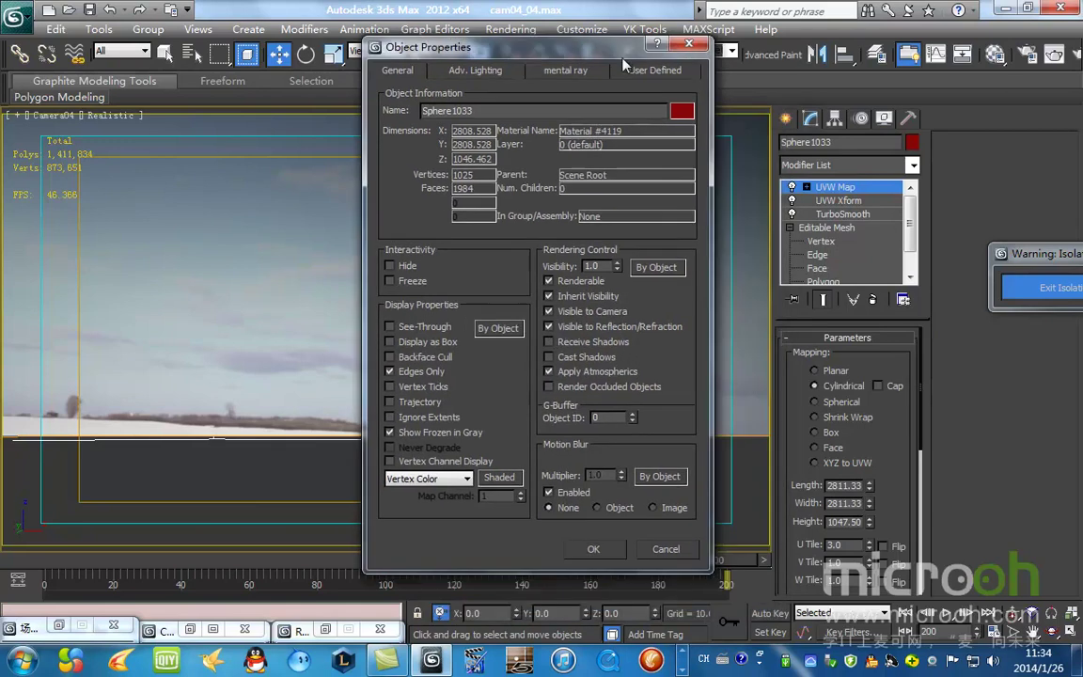
pyautogui.click(593, 549)
# - In the dome's V-Ray properties, disable generating and receiving GI and caustics and Visible to GI, and set Alpha contribution to 0.0
pyautogui.rightClick(548, 260)
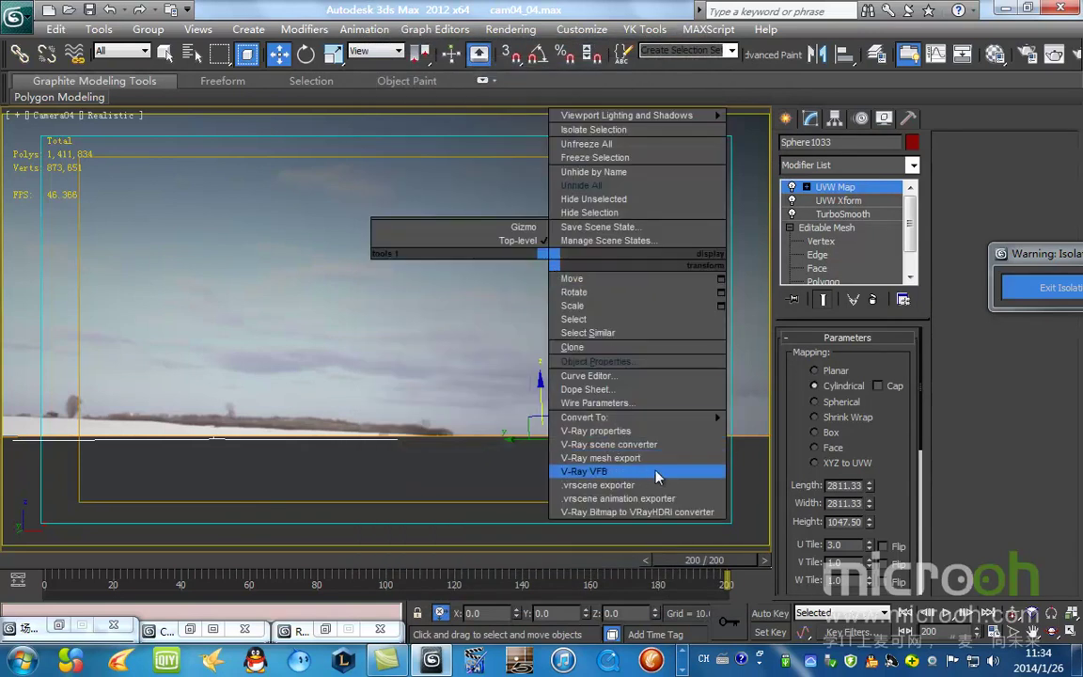
pyautogui.click(601, 431)
pyautogui.moveTo(636, 186); pyautogui.dragTo(582, 170)
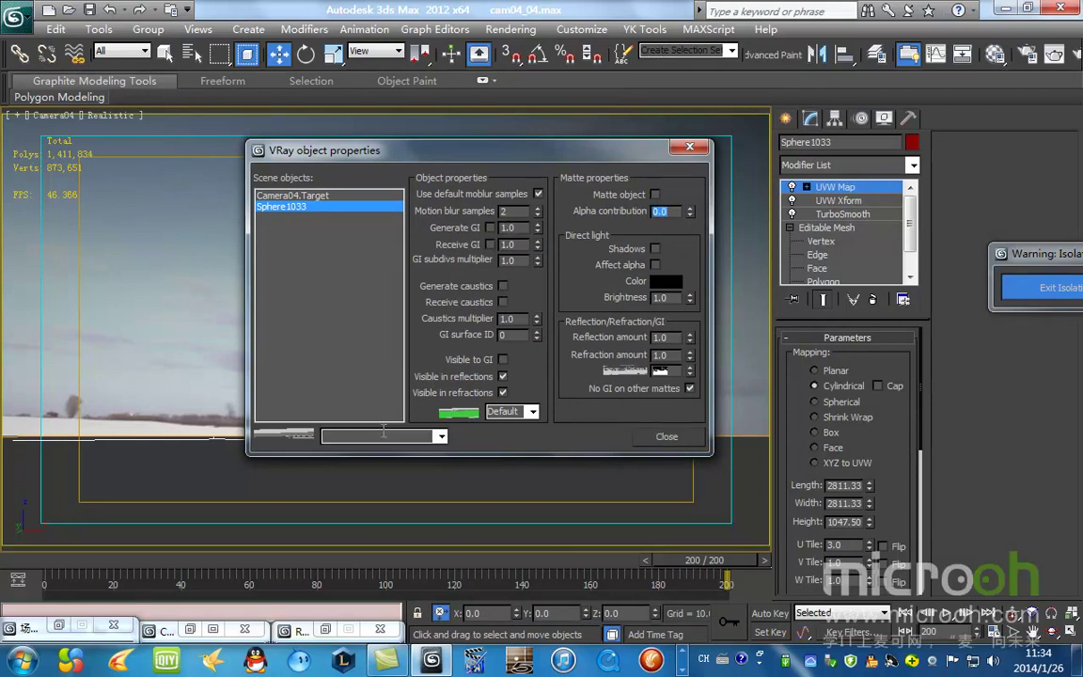
pyautogui.moveTo(551, 167); pyautogui.dragTo(471, 97)
pyautogui.click(584, 368)
pyautogui.rightClick(619, 287)
pyautogui.click(712, 448)
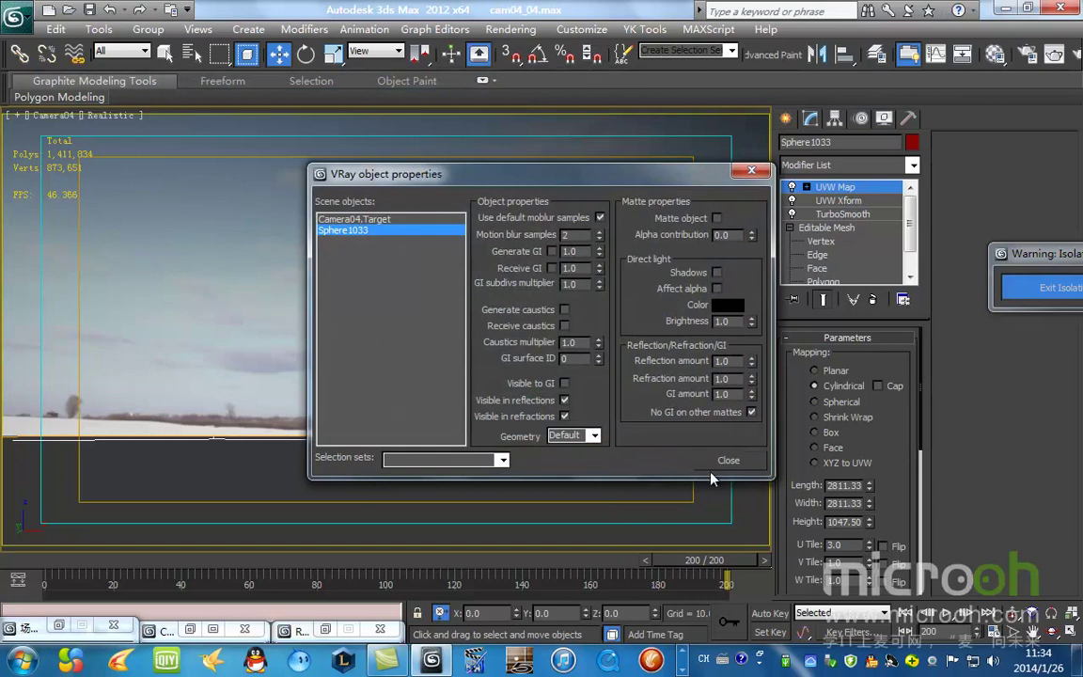
pyautogui.click(729, 460)
# - Exit isolation and rotate the dome about its vertical axis to adjust the sky behind the buildings, checking it up to frame 200
pyautogui.click(592, 467)
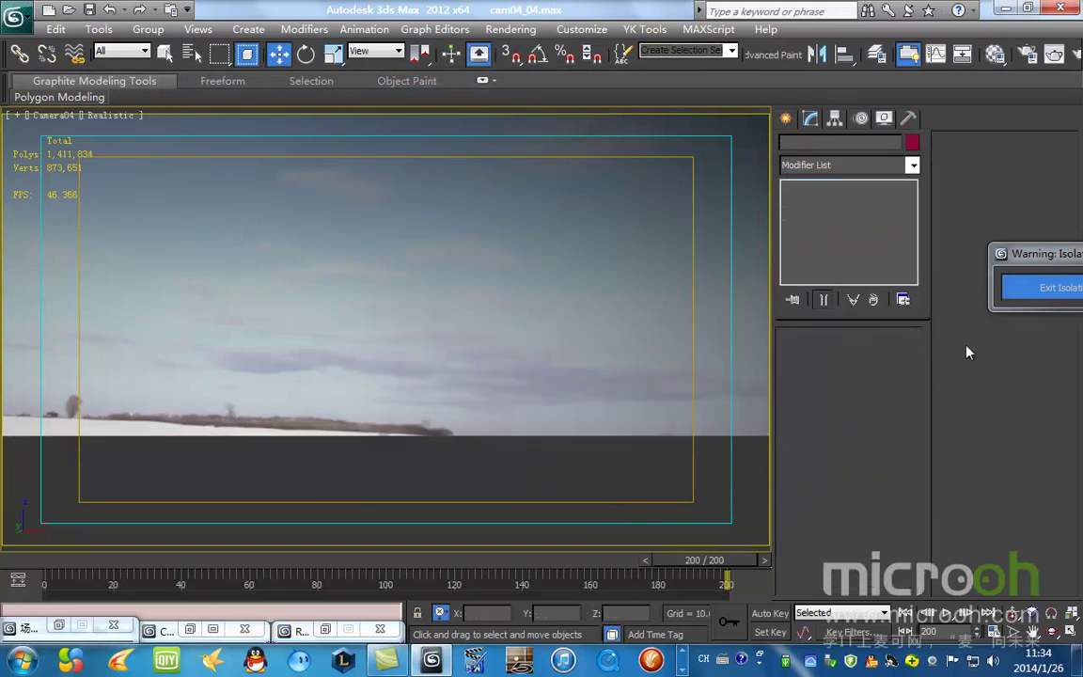
pyautogui.click(1046, 292)
pyautogui.moveTo(28, 570); pyautogui.dragTo(656, 629)
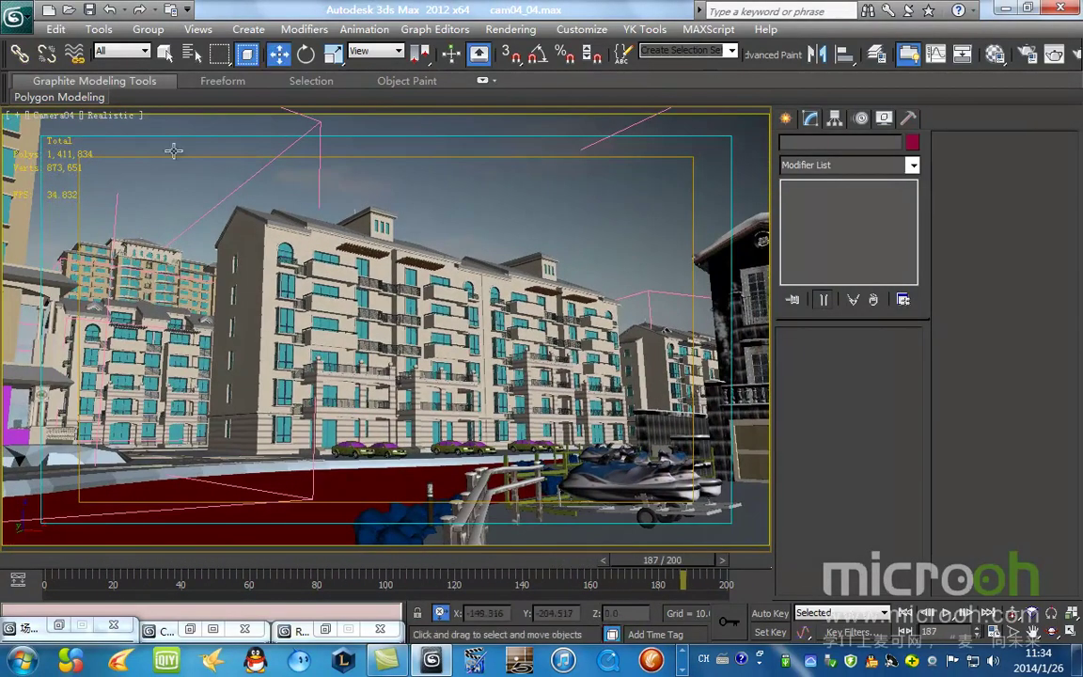
pyautogui.click(306, 53)
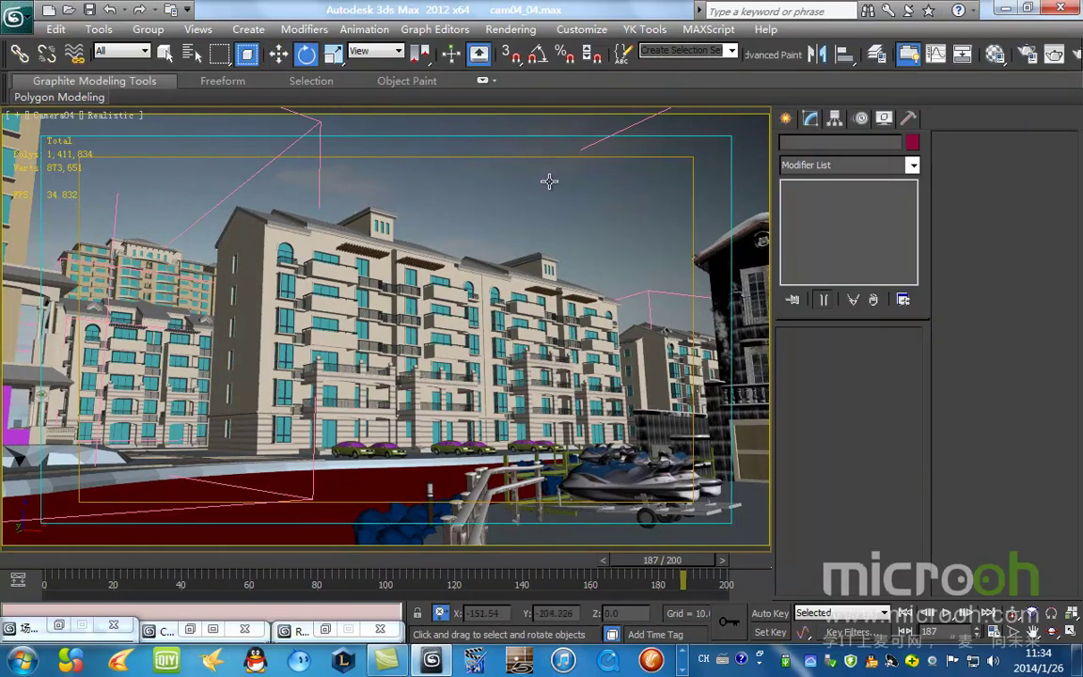
pyautogui.click(610, 513)
pyautogui.moveTo(540, 439); pyautogui.dragTo(395, 479)
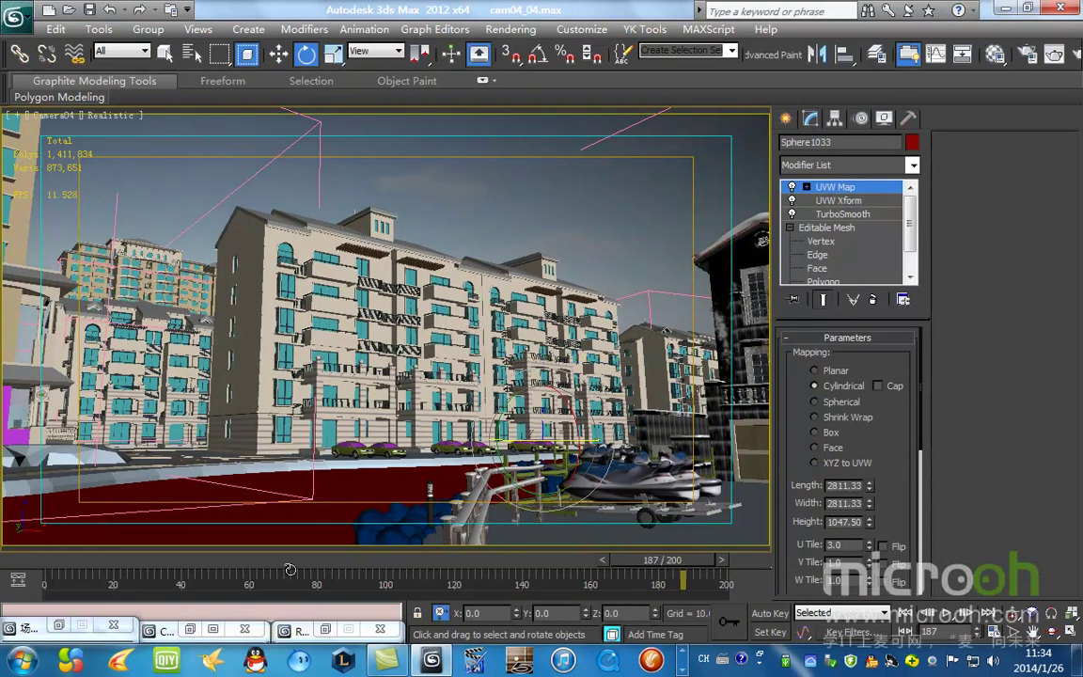
pyautogui.moveTo(72, 560); pyautogui.dragTo(733, 592)
pyautogui.press('e')
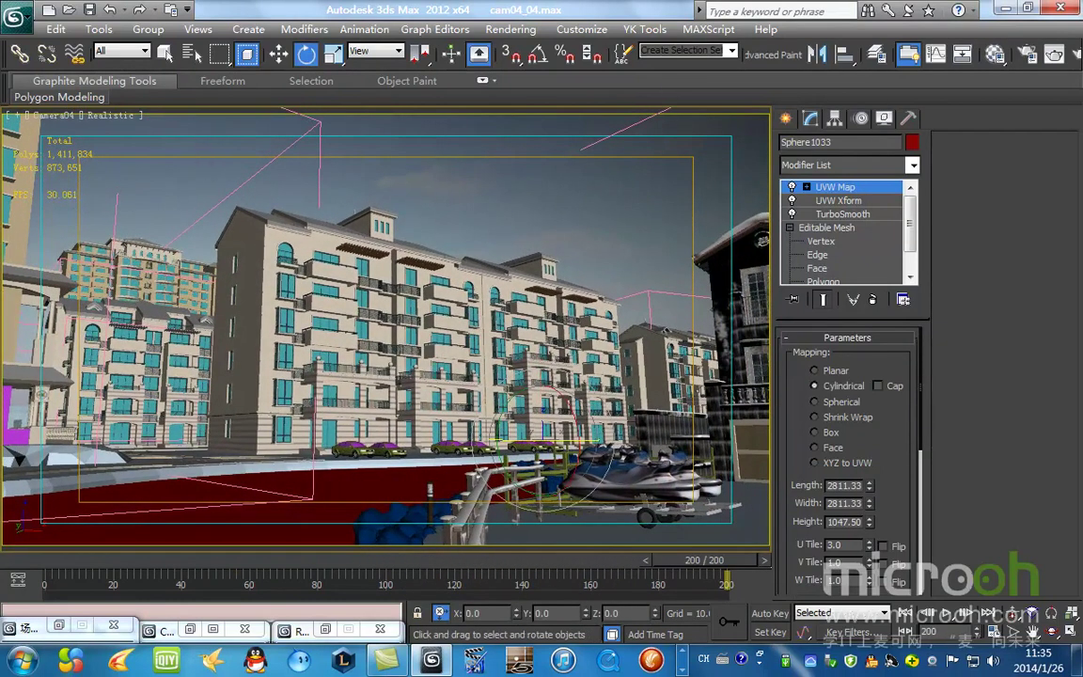
# - Render a test image of Camera04 at frame 200 and arrange the render windows side by side
pyautogui.moveTo(1061, 60); pyautogui.dragTo(940, 56, button='middle')
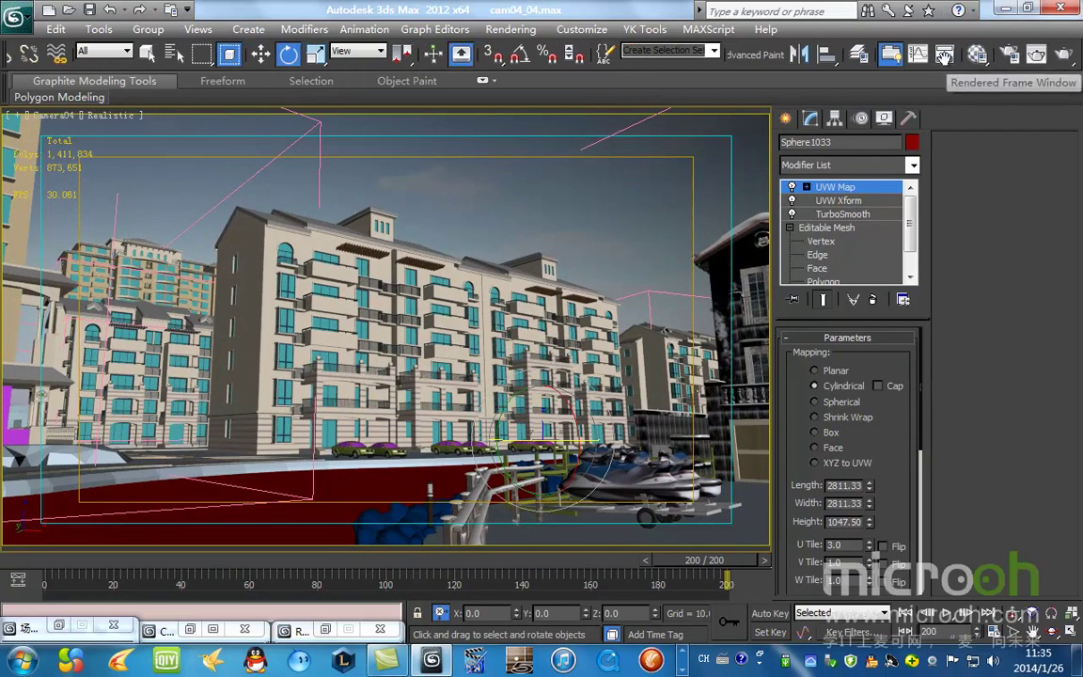
pyautogui.click(324, 629)
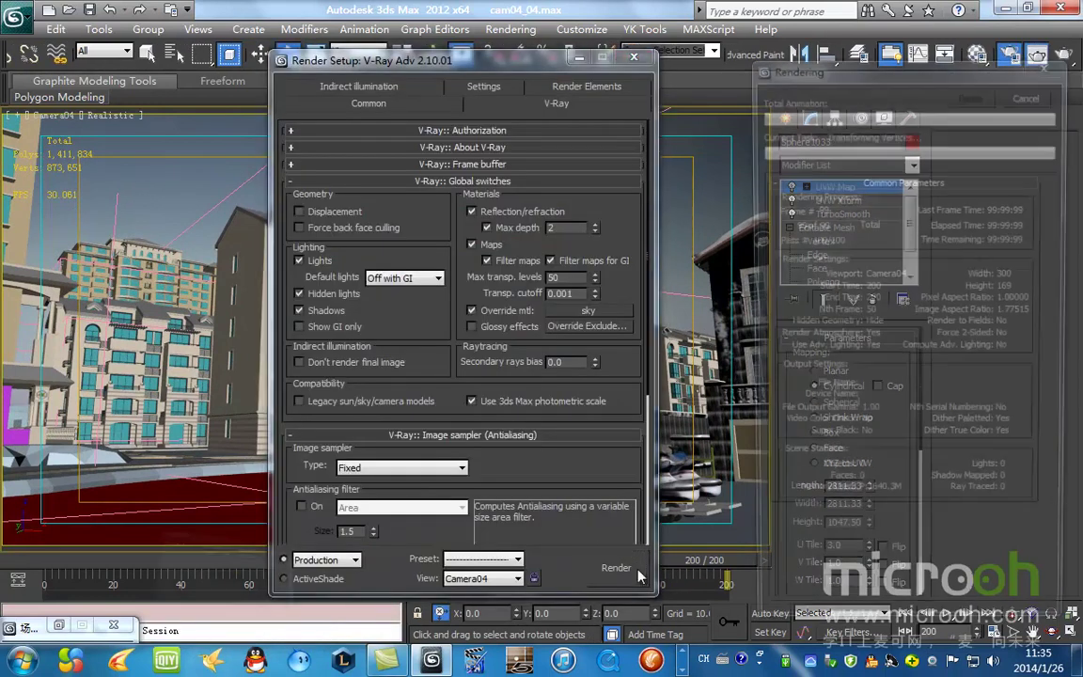
pyautogui.click(615, 566)
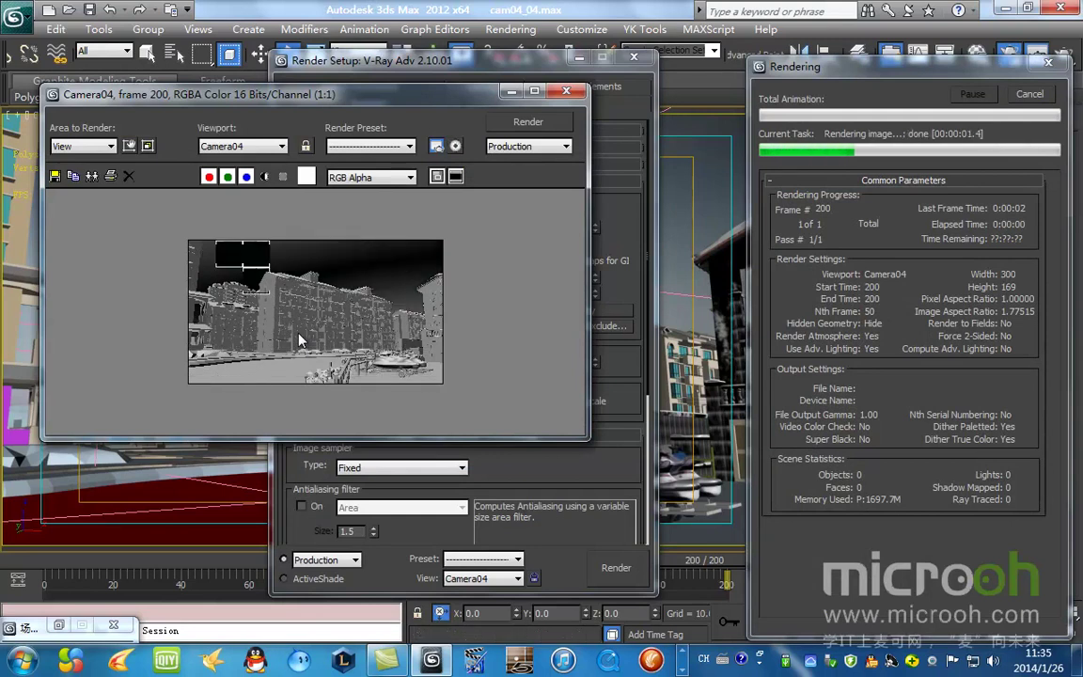
pyautogui.moveTo(453, 91); pyautogui.dragTo(416, 110)
pyautogui.moveTo(548, 66); pyautogui.dragTo(827, 83)
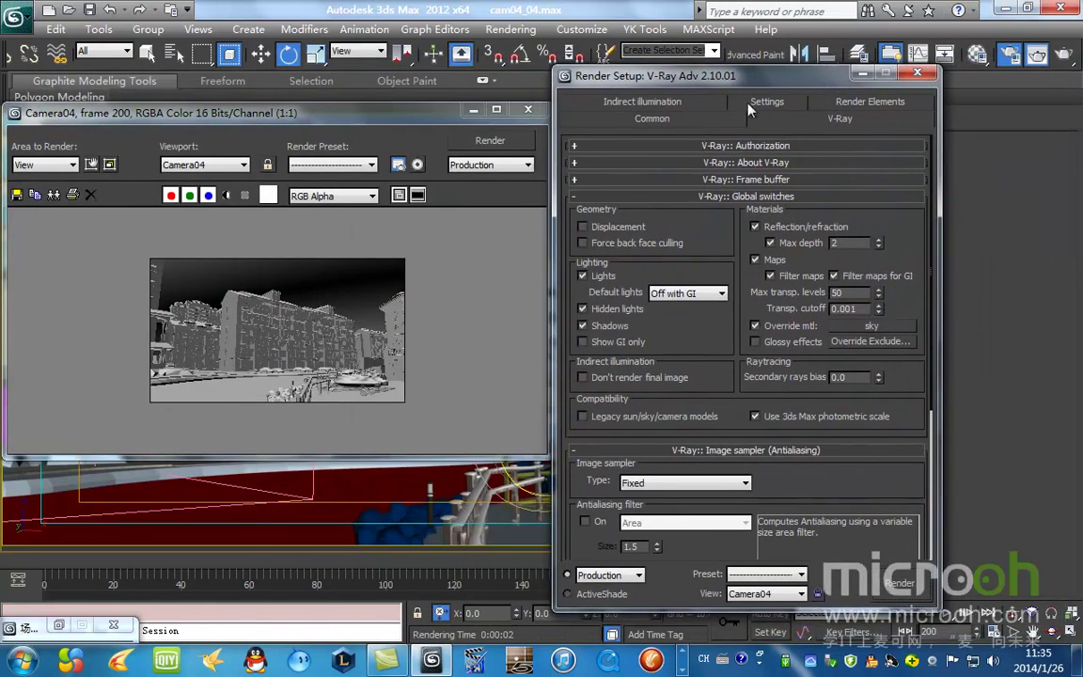
pyautogui.moveTo(404, 127)
pyautogui.mouseDown()
pyautogui.moveTo(687, 327)
pyautogui.moveTo(491, 161)
pyautogui.moveTo(406, 138)
pyautogui.mouseUp()
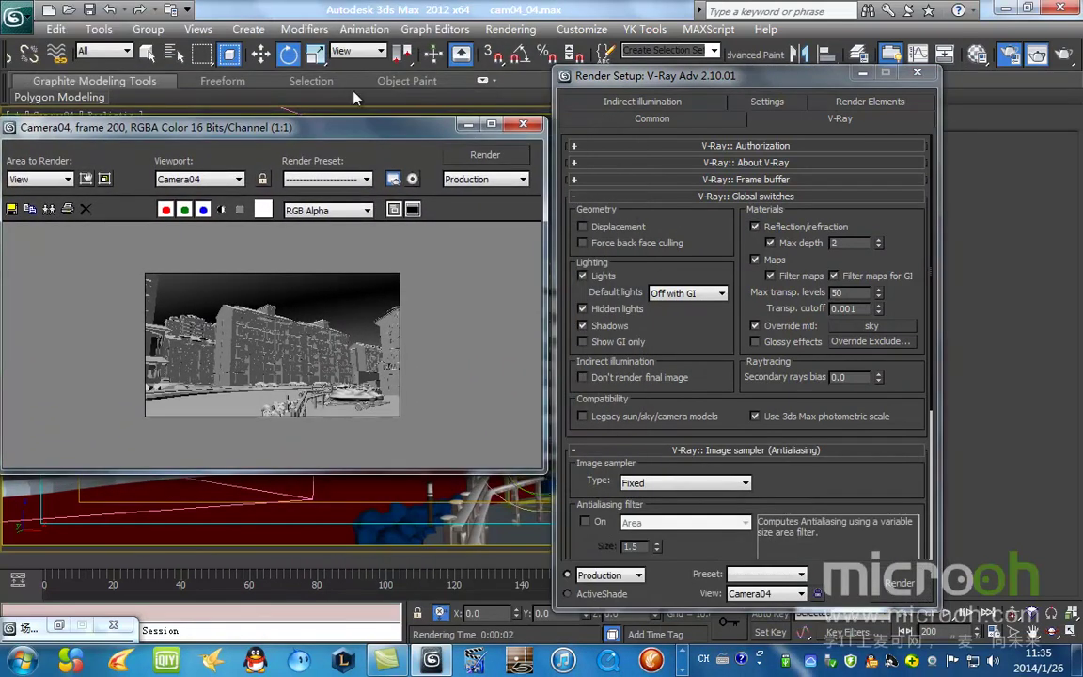
# - Isolate the sky dome, rename it qiutian and exit isolation
pyautogui.click(147, 54)
pyautogui.click(374, 173)
pyautogui.hotkey('alt', 'q')
pyautogui.rightClick(374, 183)
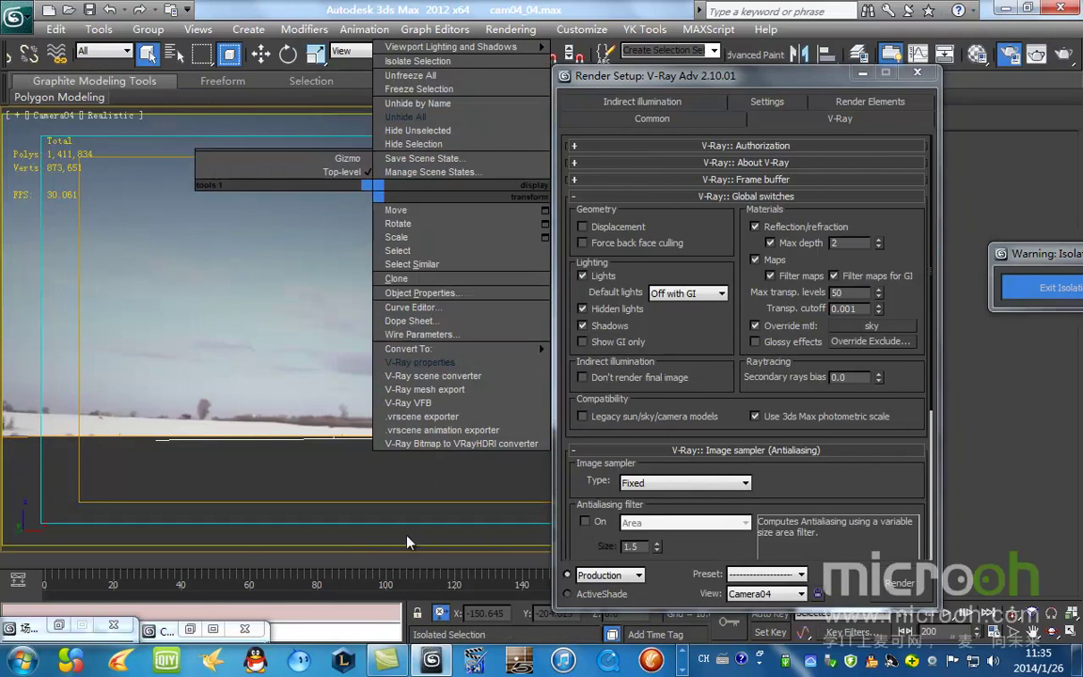
pyautogui.click(409, 502)
pyautogui.moveTo(784, 80); pyautogui.dragTo(437, 613)
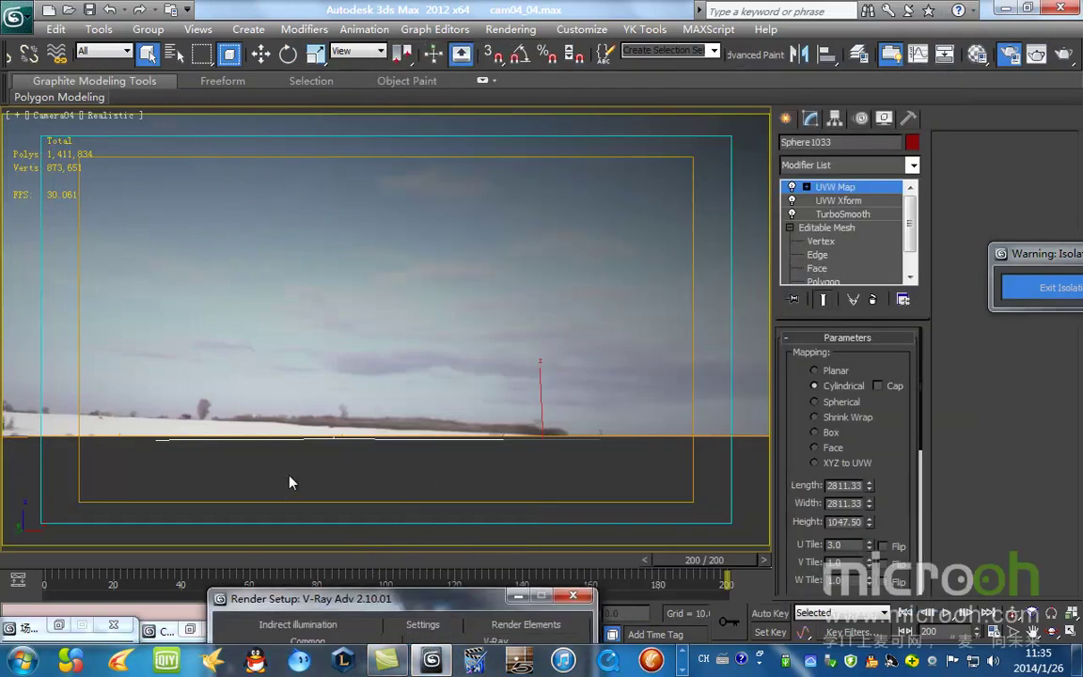
pyautogui.click(853, 142)
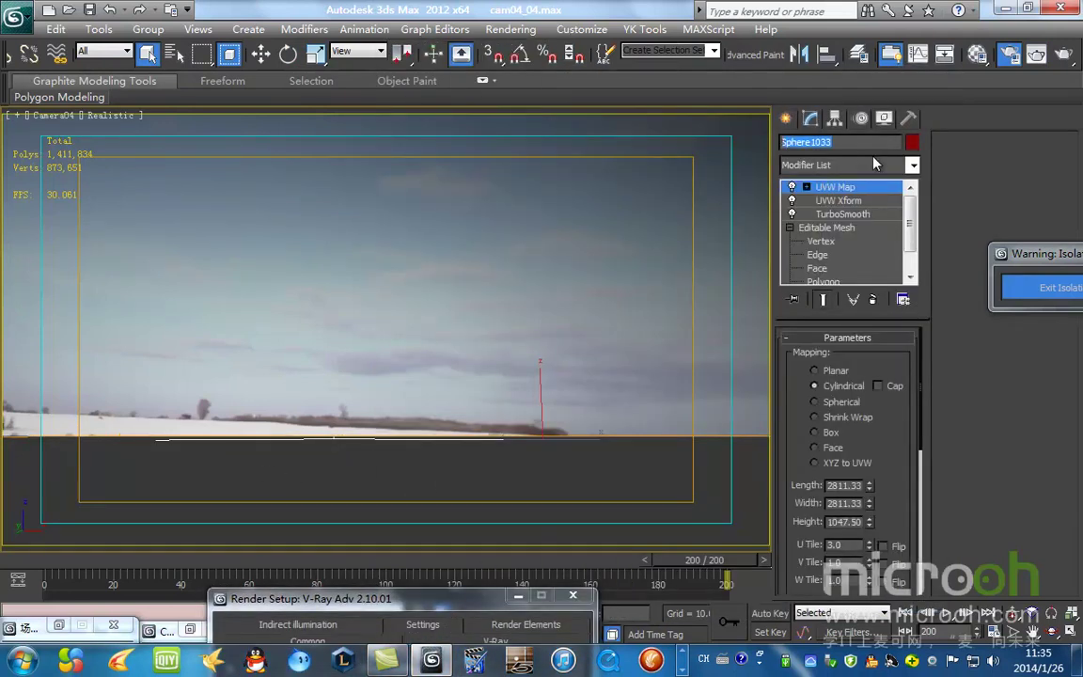
pyautogui.write('qiutian')
pyautogui.moveTo(418, 603); pyautogui.dragTo(718, 83)
pyautogui.click(1034, 289)
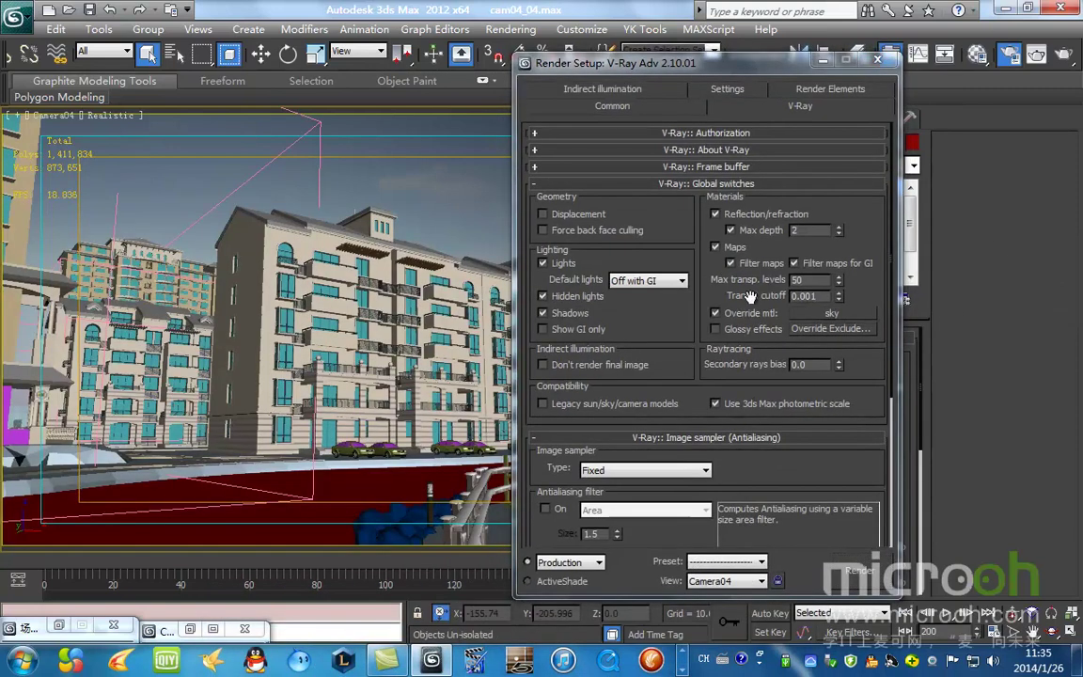
# - Exclude the object qiutian from the V-Ray override material for both illumination and shadow casting
pyautogui.click(821, 329)
pyautogui.click(517, 489)
pyautogui.click(517, 489)
pyautogui.click(294, 292)
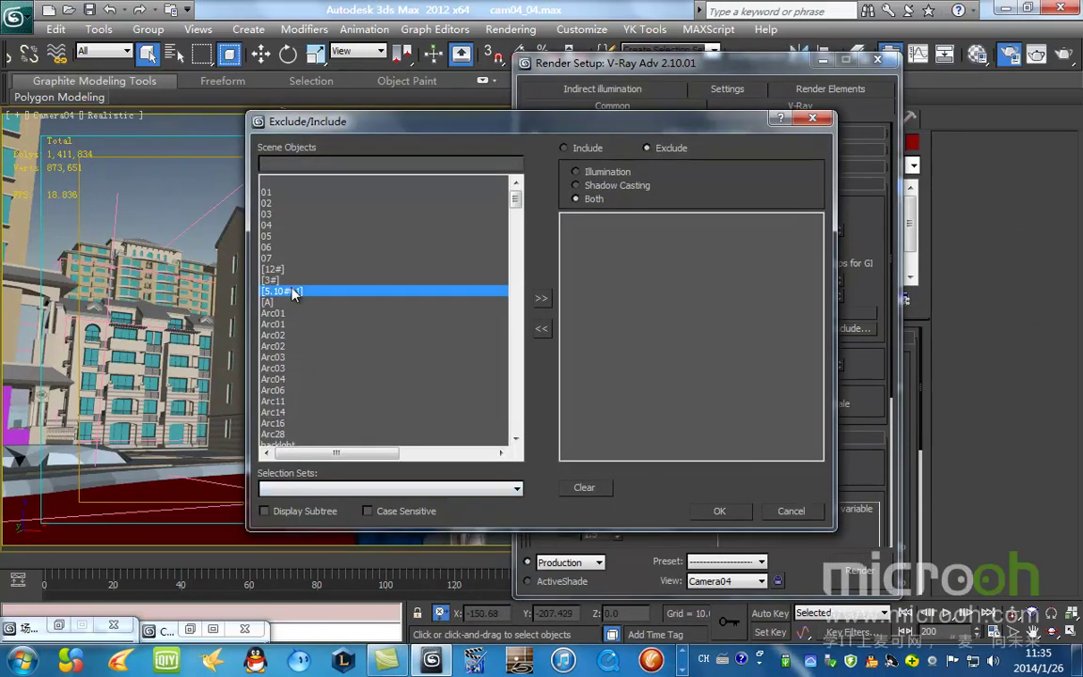
pyautogui.press('q')
pyautogui.click(540, 298)
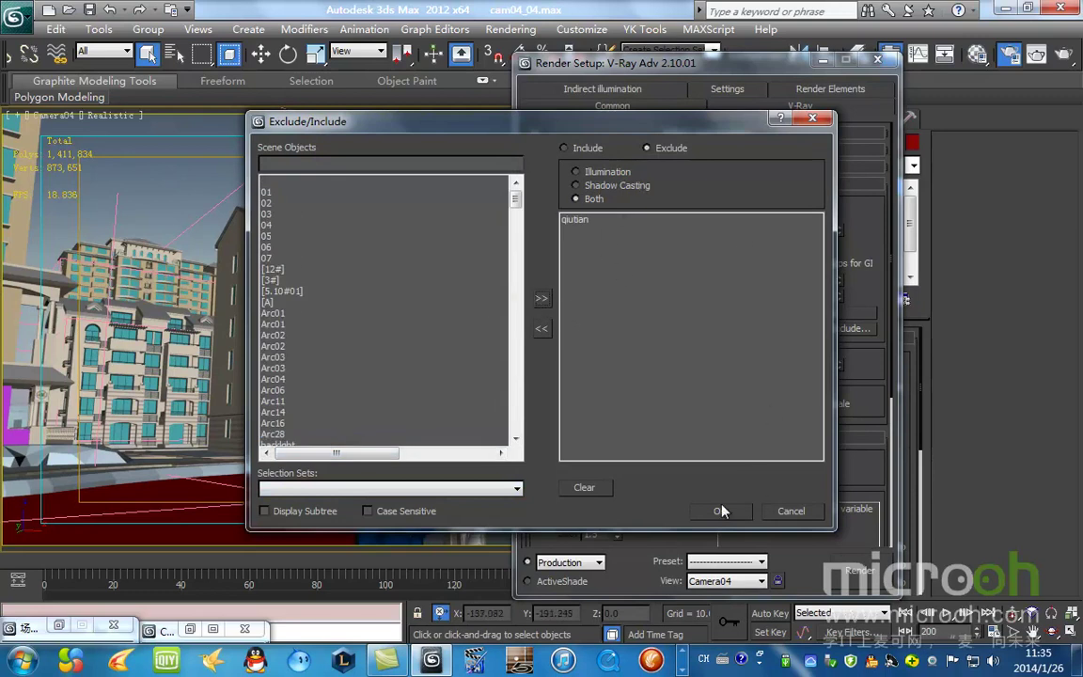
pyautogui.click(722, 510)
# - Render Camera04 at frame 200 and clone the rendered image for comparison, closing the render settings
pyautogui.hotkey('shift', 'q')
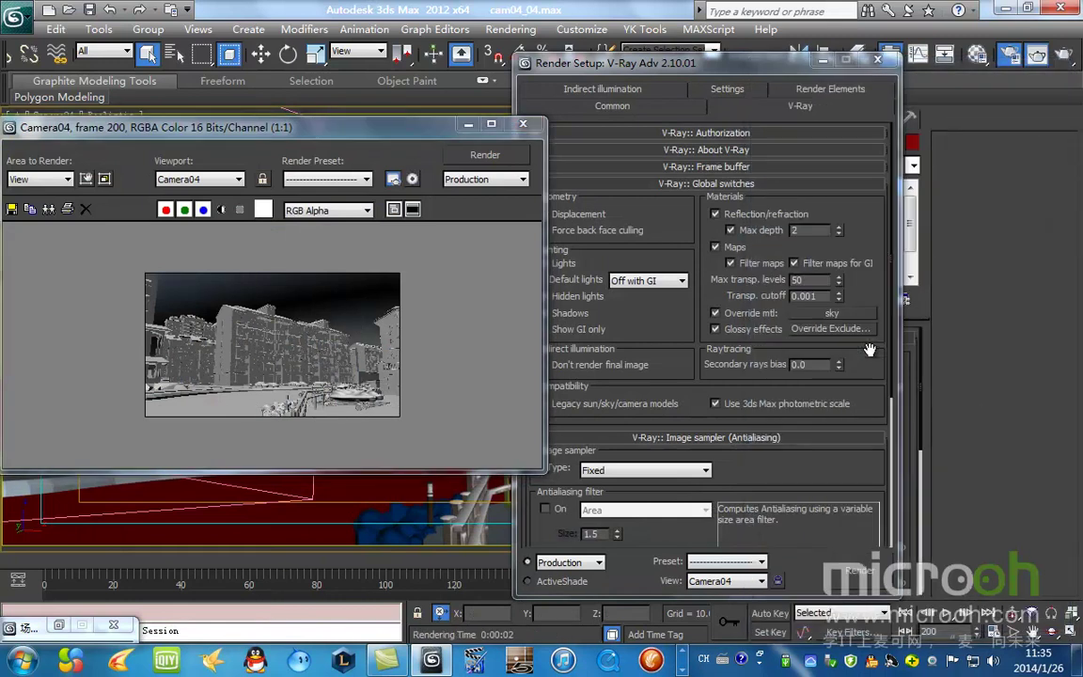
pyautogui.moveTo(355, 129); pyautogui.dragTo(526, 82)
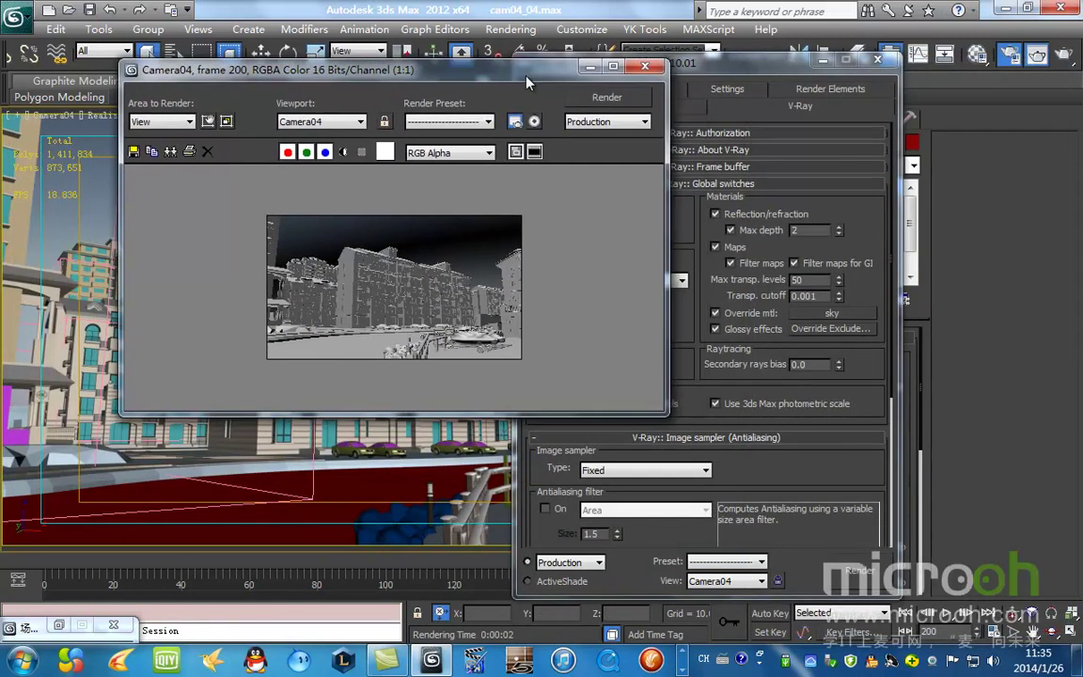
pyautogui.click(189, 152)
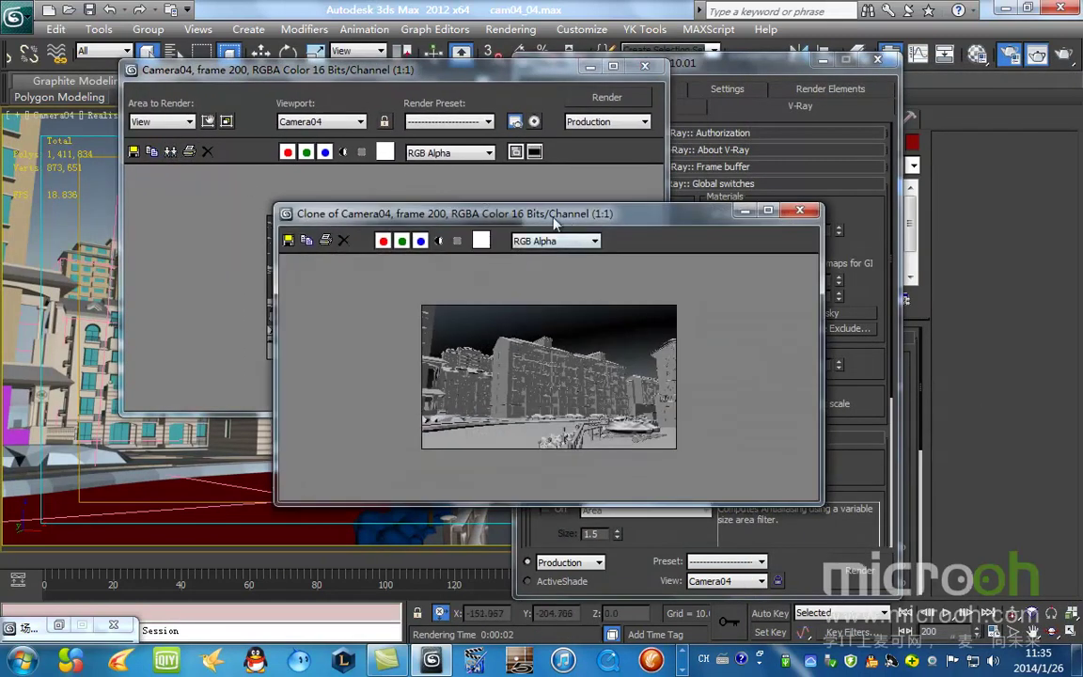
pyautogui.moveTo(573, 217); pyautogui.dragTo(166, 439)
pyautogui.click(878, 61)
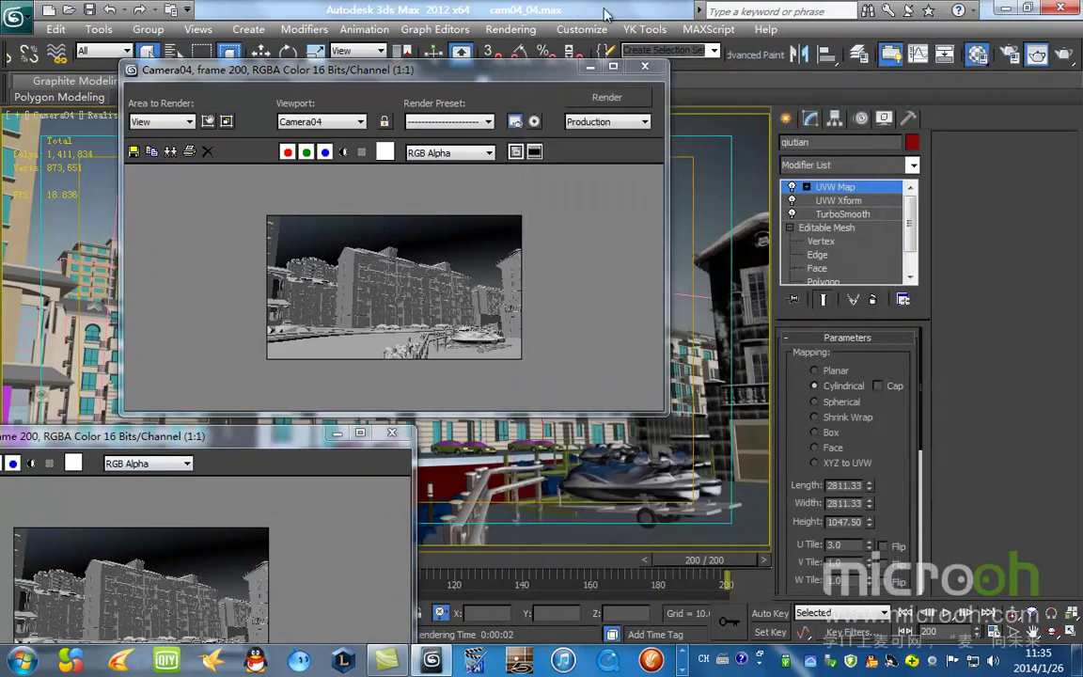
# - Set the self-illumination of the sky material, Material #4119, to 100
pyautogui.press('m')
pyautogui.click(877, 272)
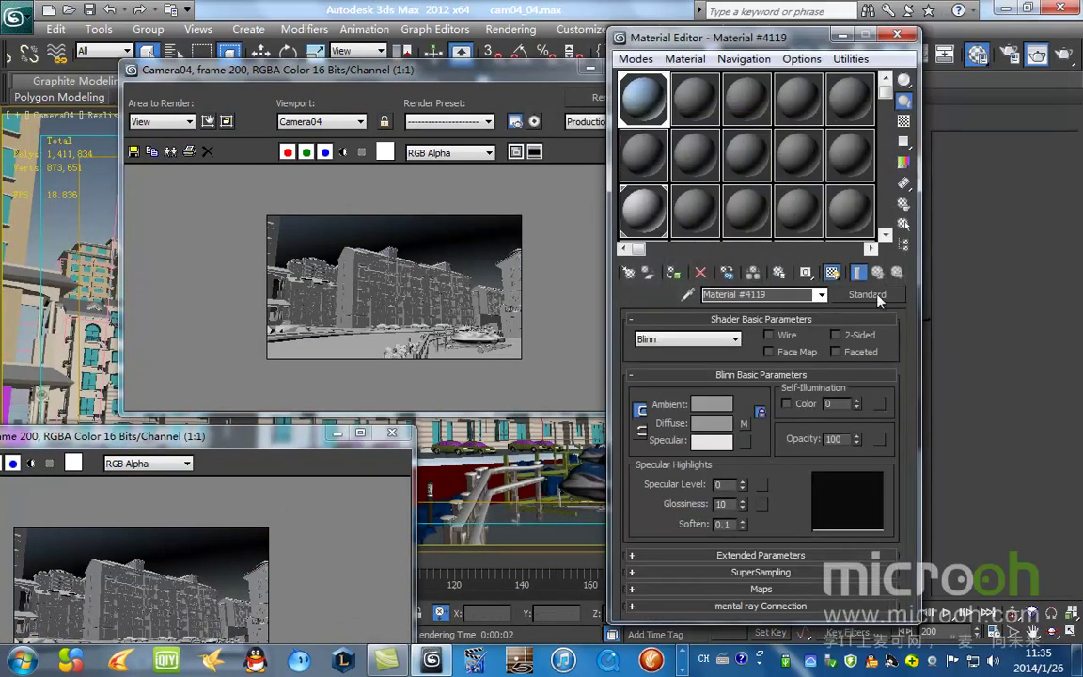
pyautogui.moveTo(857, 405); pyautogui.dragTo(857, 310)
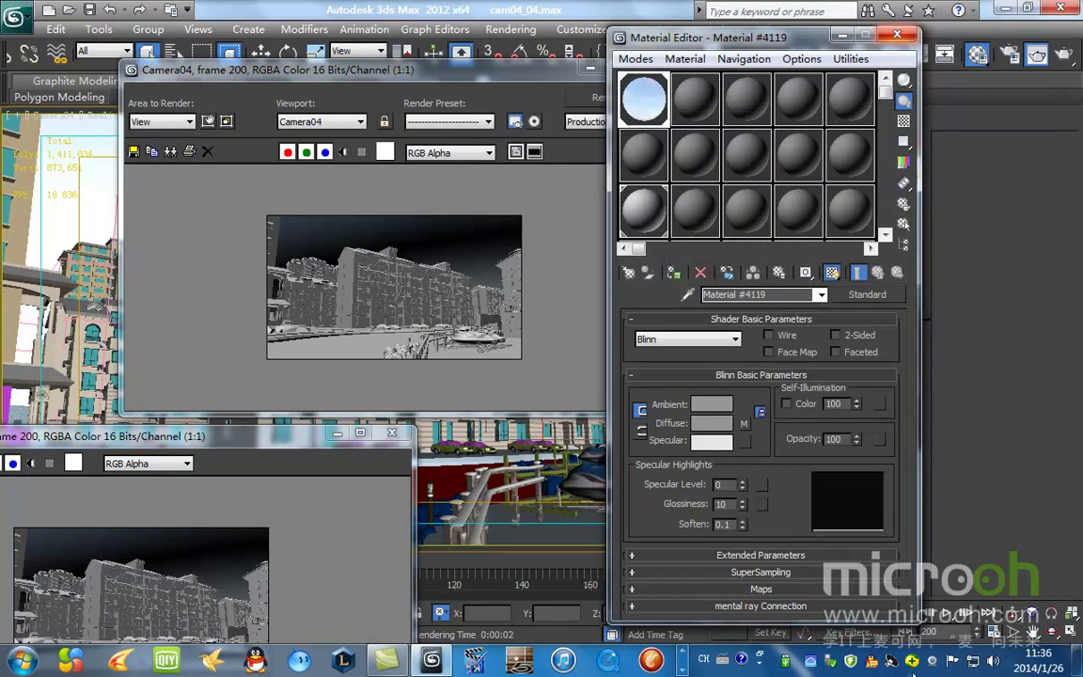
# - Render Camera04 at frame 200 again, compare its sky with the cloned image and close both render windows
pyautogui.moveTo(557, 76); pyautogui.dragTo(506, 138)
pyautogui.moveTo(515, 201); pyautogui.dragTo(1076, 674)
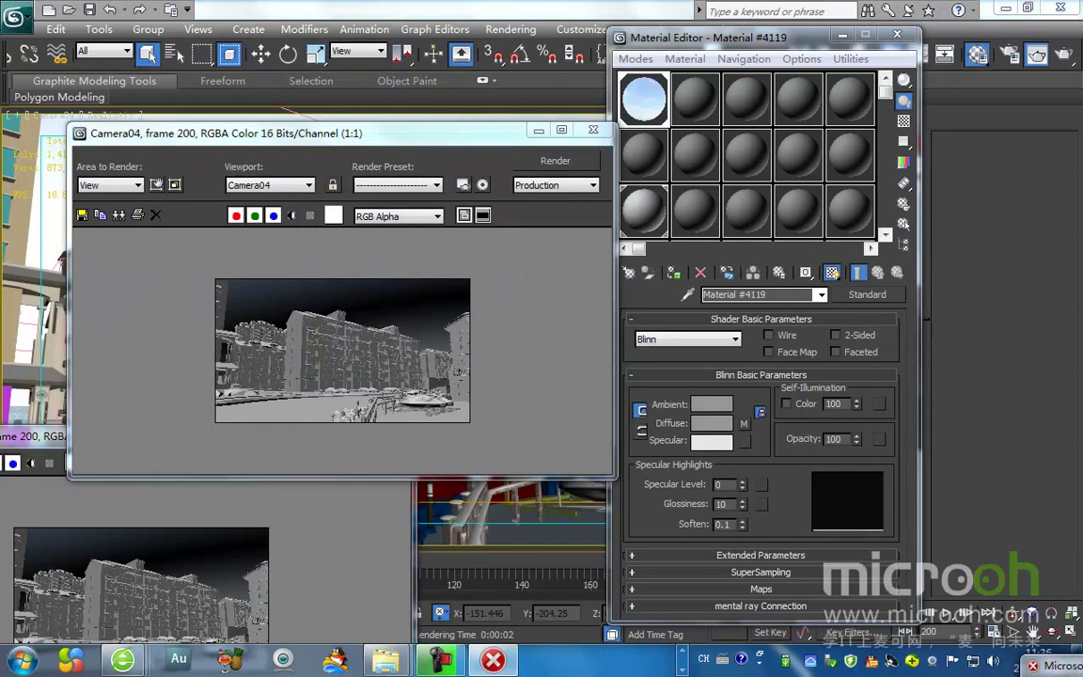
pyautogui.moveTo(381, 146); pyautogui.dragTo(402, 133)
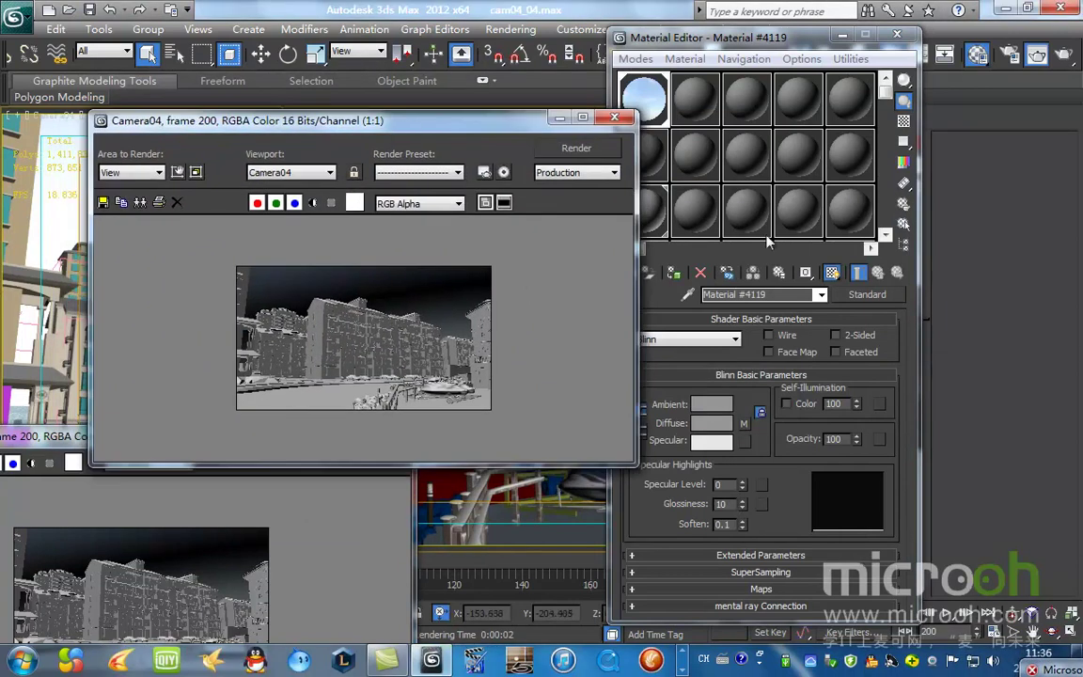
pyautogui.click(577, 151)
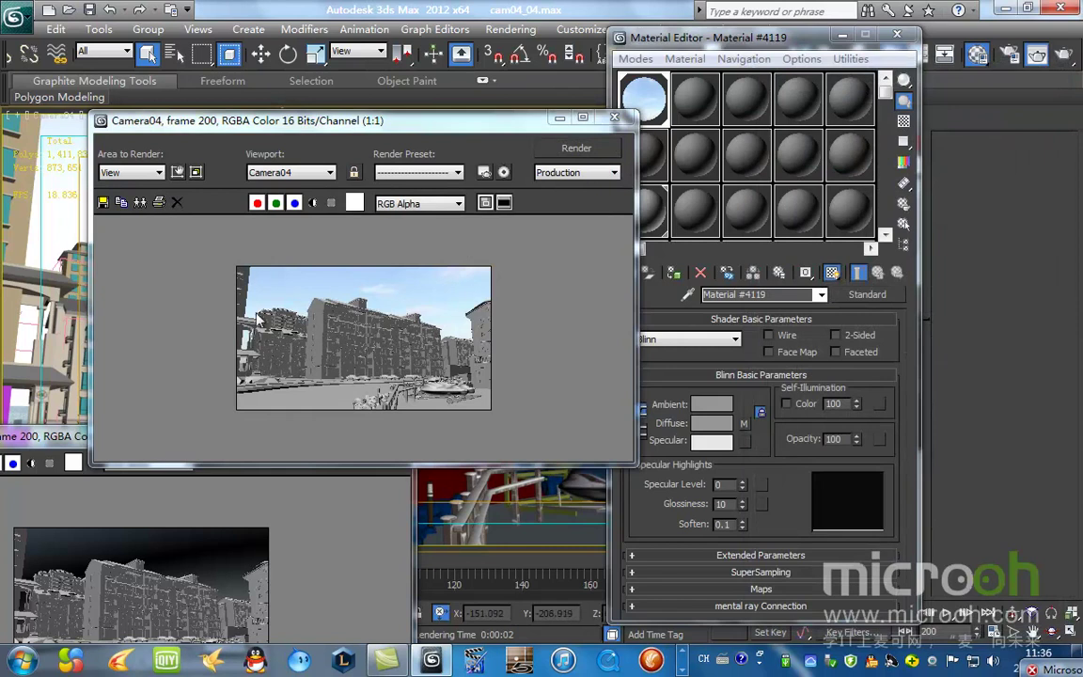
pyautogui.moveTo(523, 128); pyautogui.dragTo(608, 119)
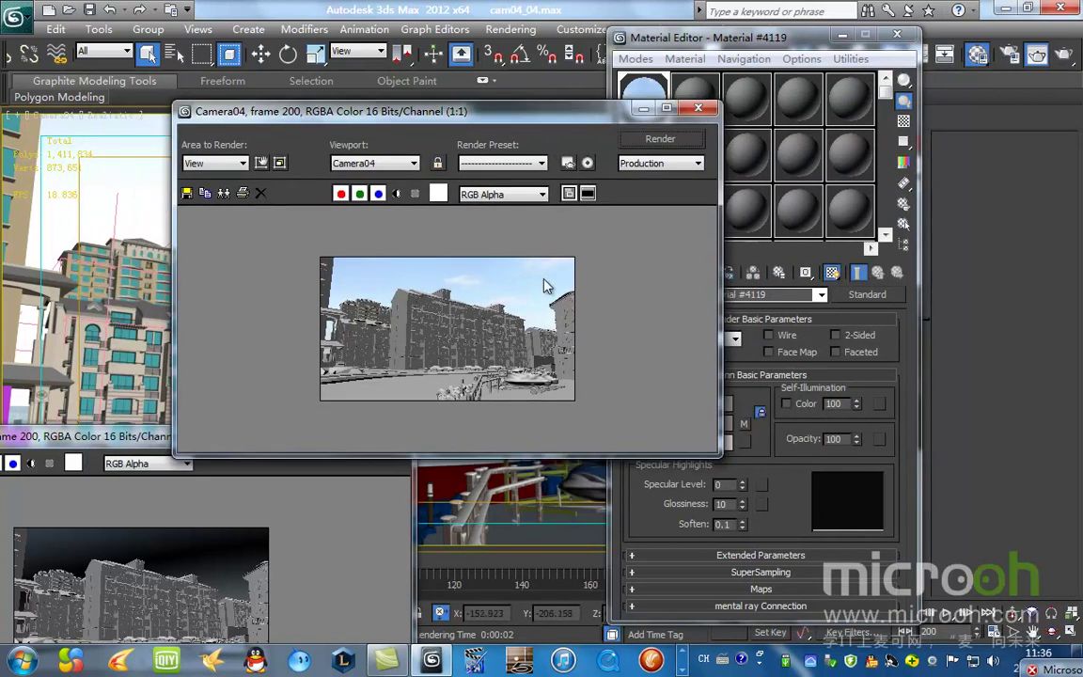
pyautogui.click(356, 534)
pyautogui.click(390, 433)
pyautogui.click(697, 109)
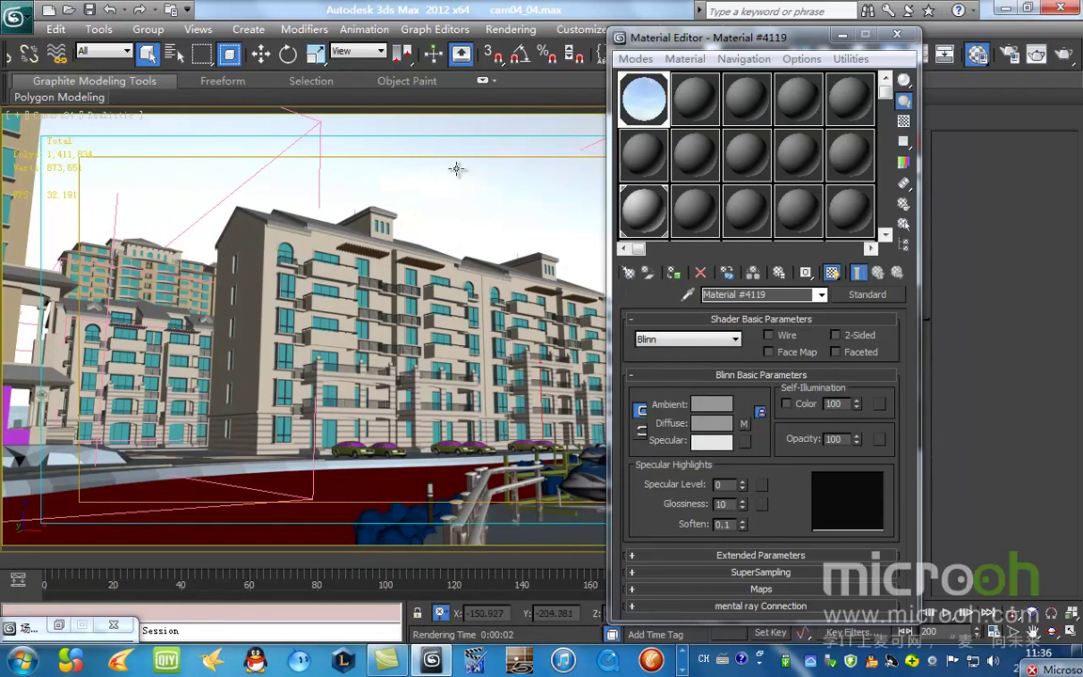
# - Save the scene as cam04_05.max and set the qiutian sky dome to display as a box
pyautogui.hotkey('ctrl', 's')
pyautogui.moveTo(681, 45); pyautogui.dragTo(458, 204)
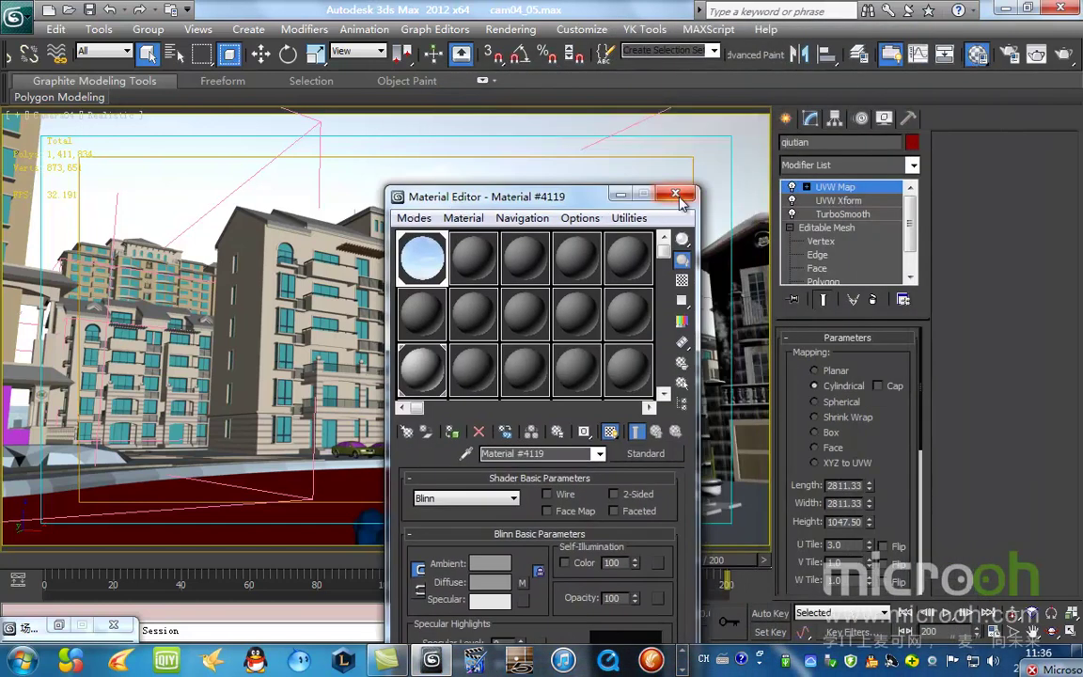
pyautogui.click(676, 194)
pyautogui.click(883, 119)
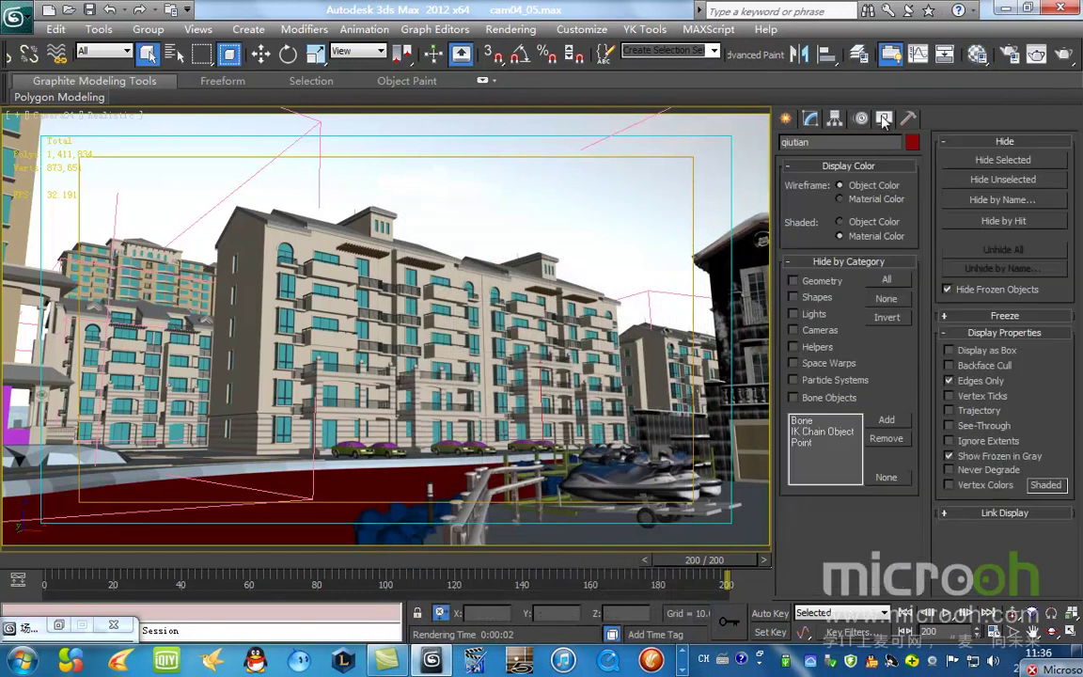
pyautogui.click(949, 350)
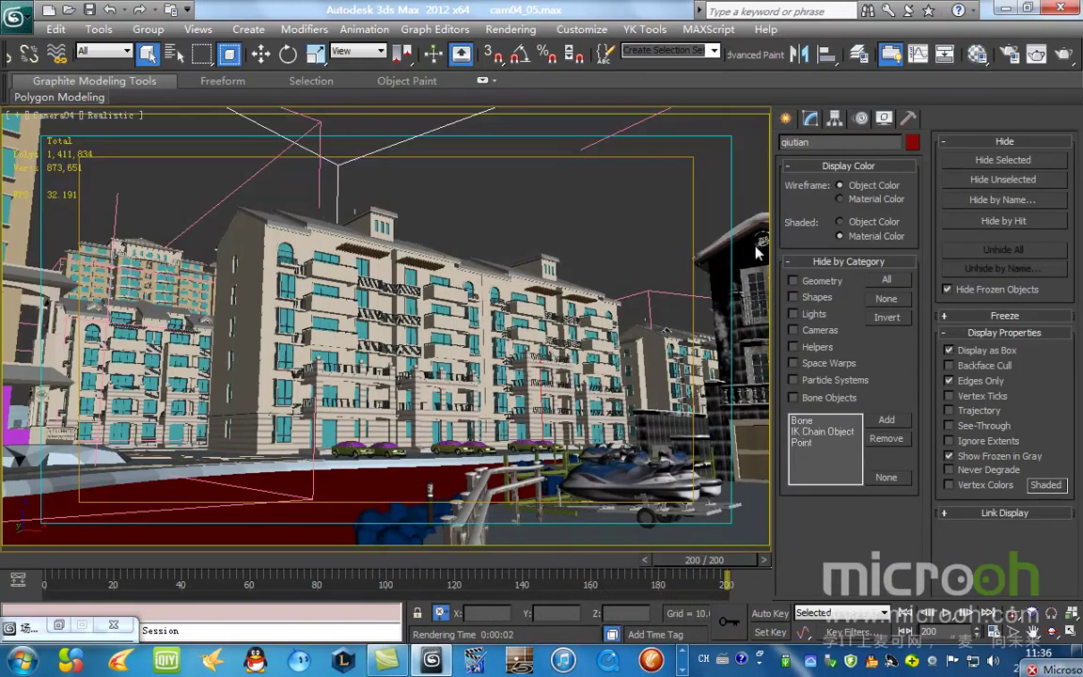
# - Turn off the viewport safe frames and inspect the buildings and camera path in the Top view, returning to Camera04
pyautogui.press('t')
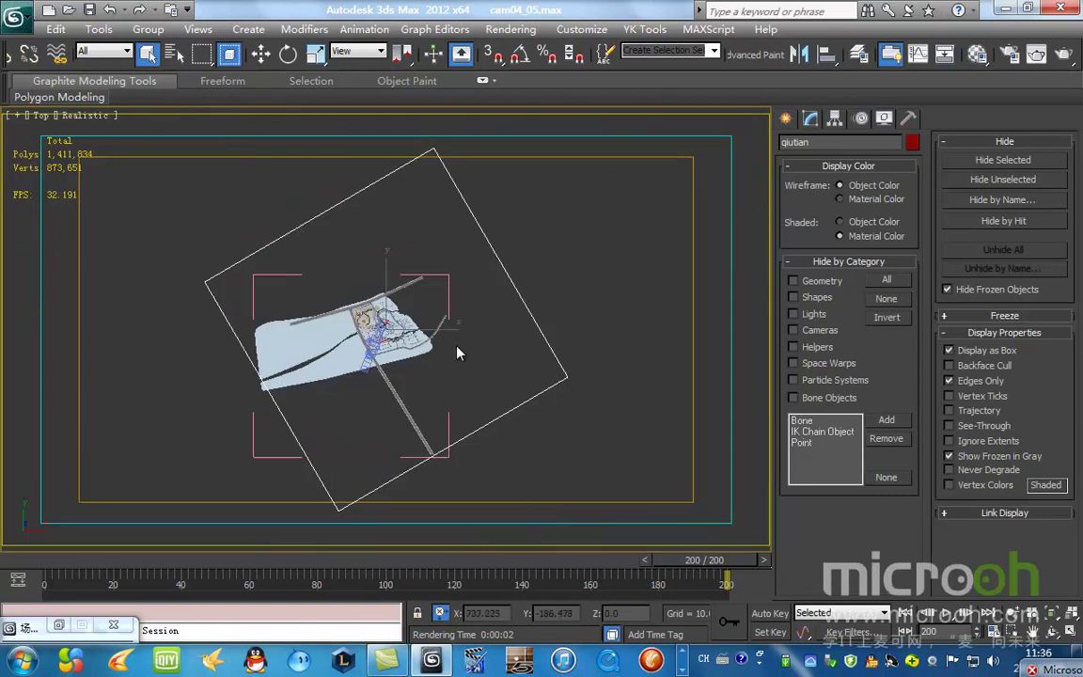
pyautogui.hotkey('shift', 'f')
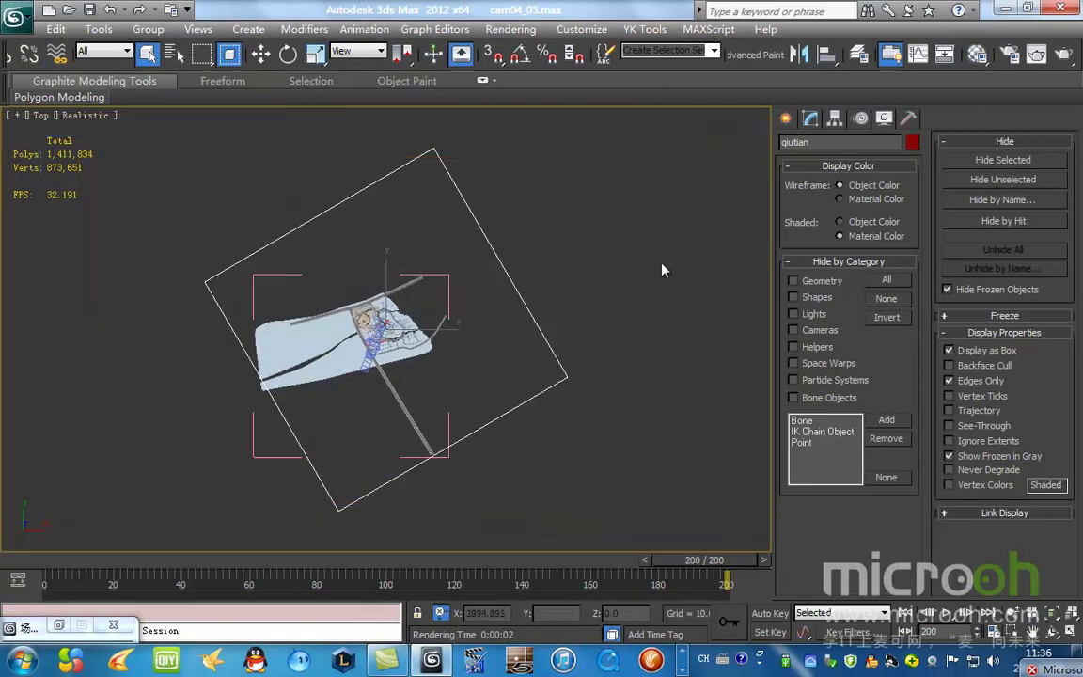
pyautogui.click(594, 273)
pyautogui.click(262, 54)
pyautogui.click(391, 174)
pyautogui.scroll(3, 410, 353)
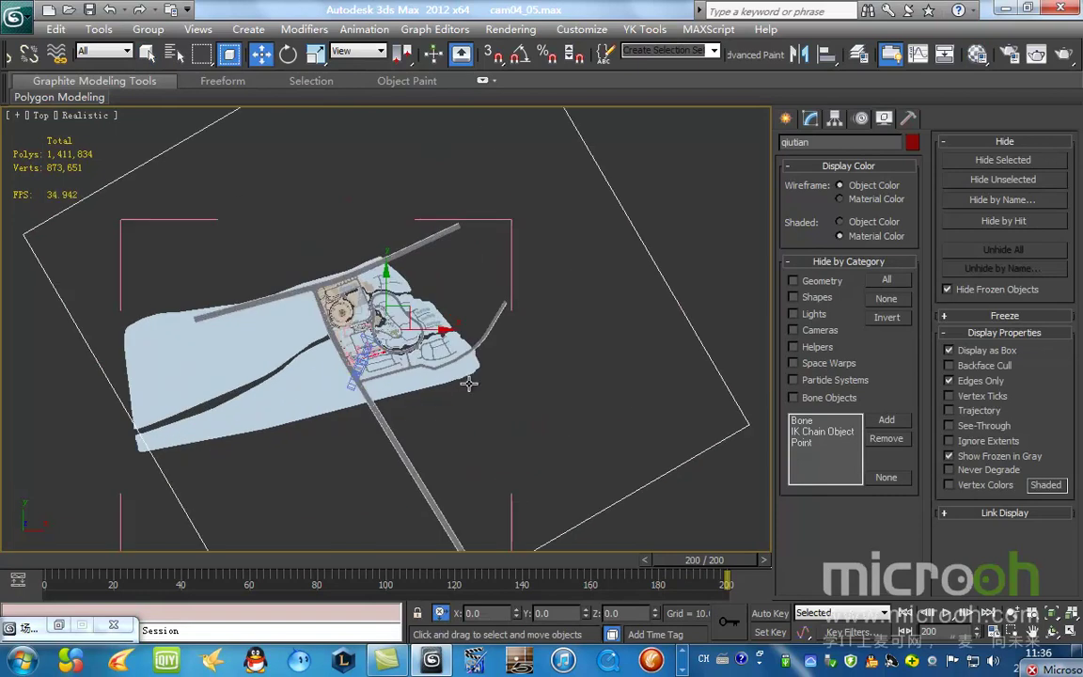
pyautogui.click(741, 215)
pyautogui.scroll(8, 385, 356)
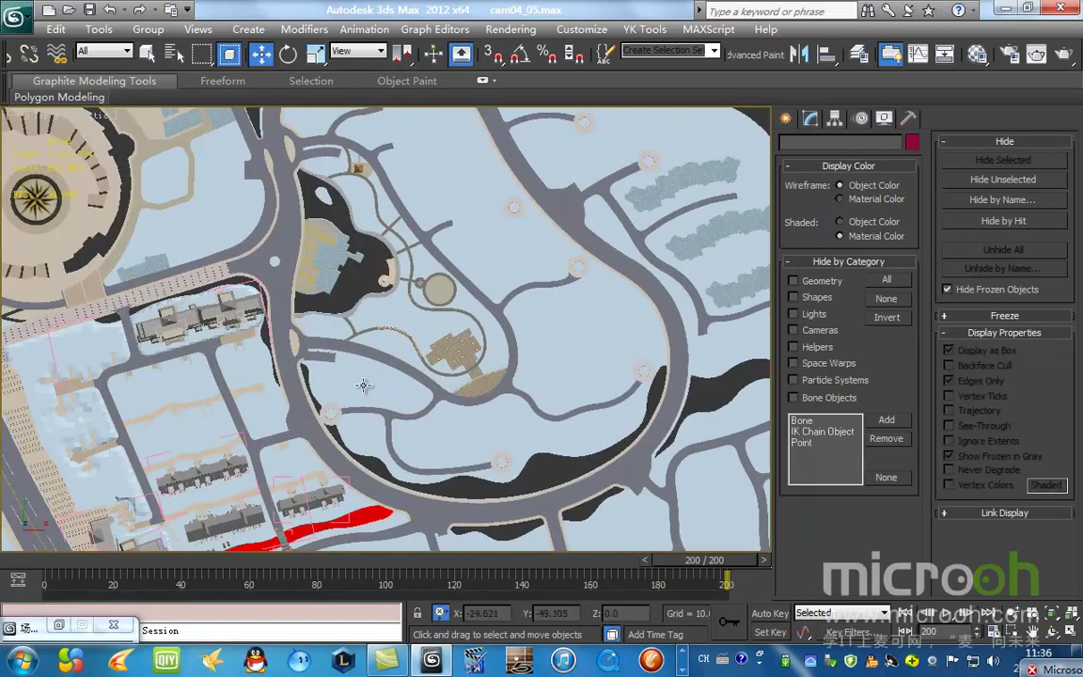
pyautogui.moveTo(305, 454); pyautogui.dragTo(512, 222, button='middle')
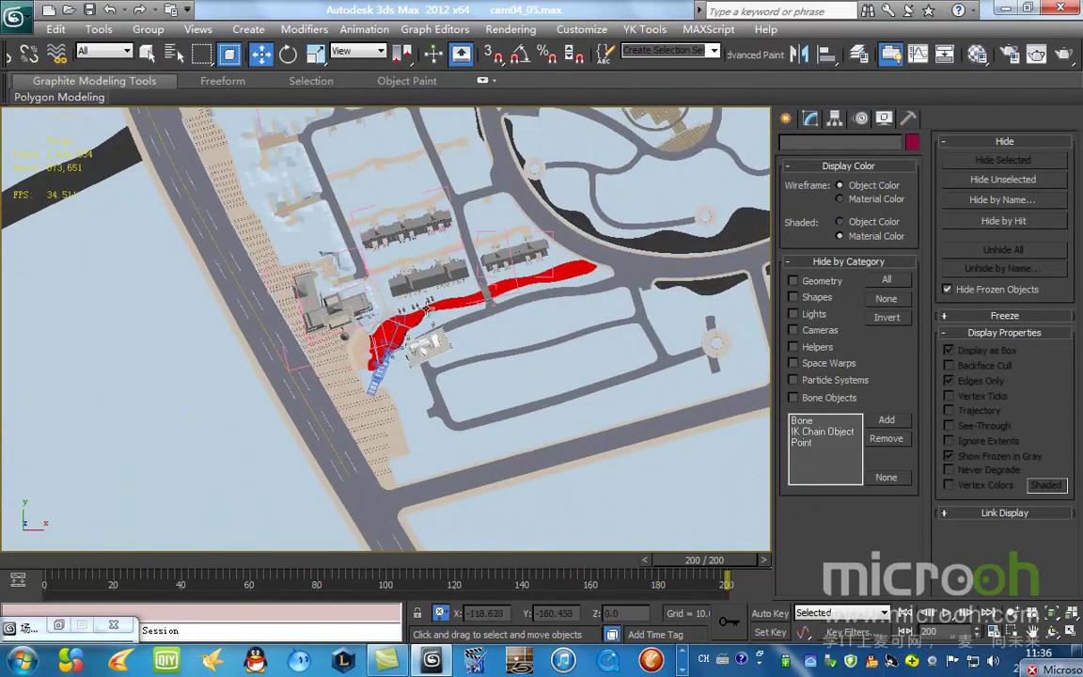
pyautogui.scroll(3, 394, 354)
pyautogui.scroll(2, 393, 353)
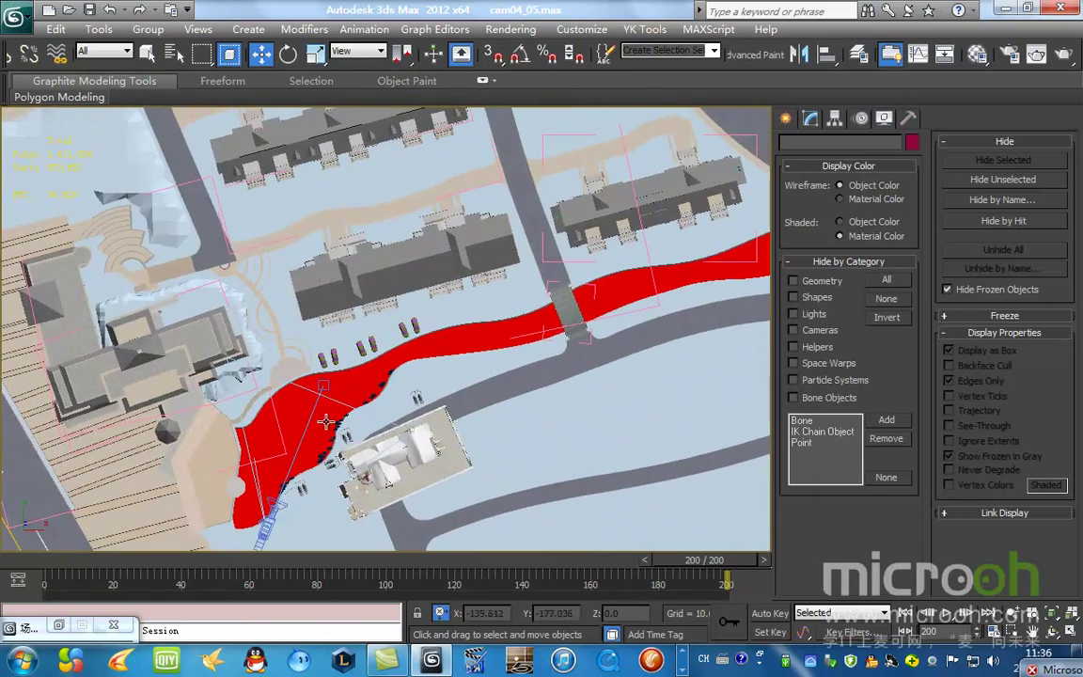
pyautogui.press('c')
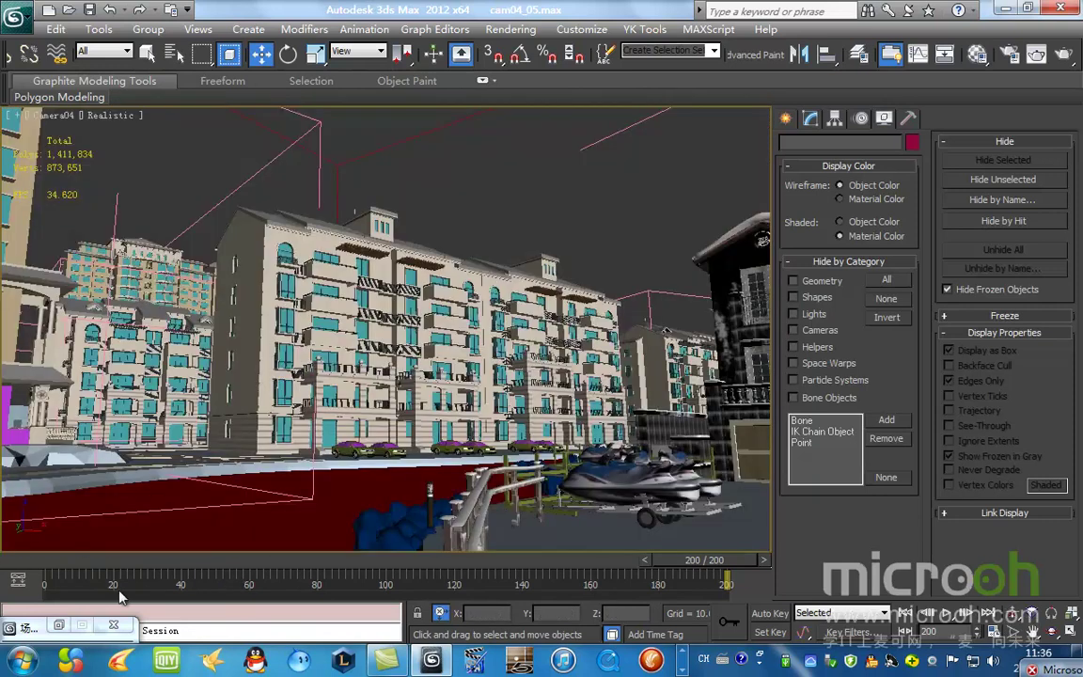
# - Scrub through the Camera04 animation up to frame 200 to examine the camera movement
pyautogui.click(29, 565)
pyautogui.moveTo(43, 564); pyautogui.dragTo(663, 526)
pyautogui.press('7')
pyautogui.press('w')
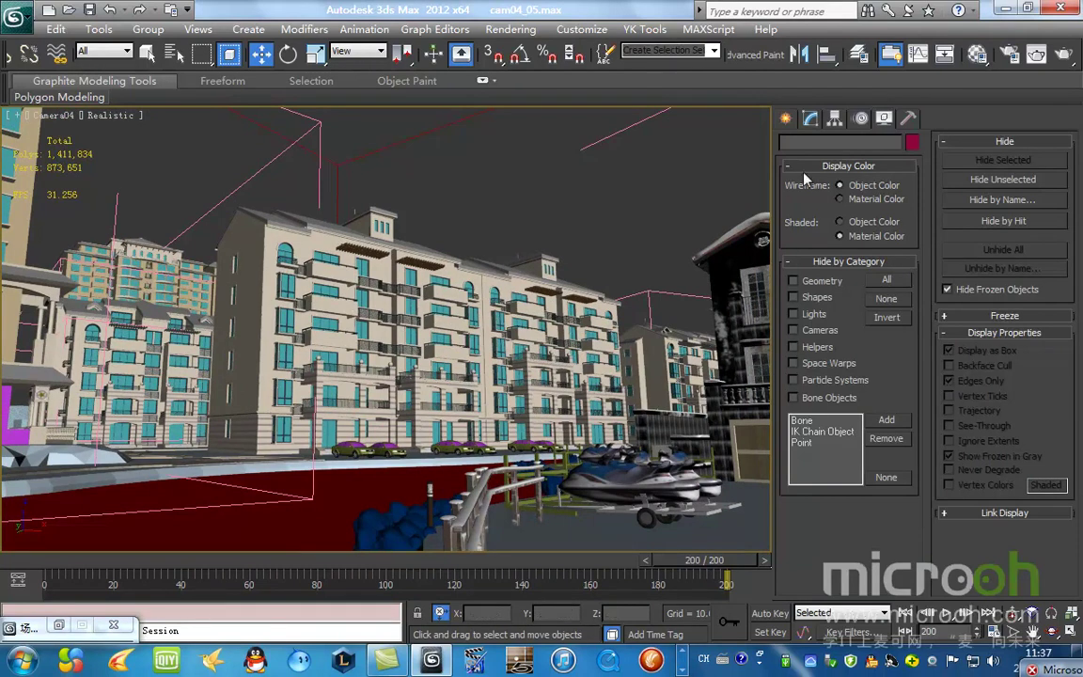
pyautogui.moveTo(724, 564); pyautogui.dragTo(747, 564)
pyautogui.moveTo(732, 570); pyautogui.dragTo(751, 553)
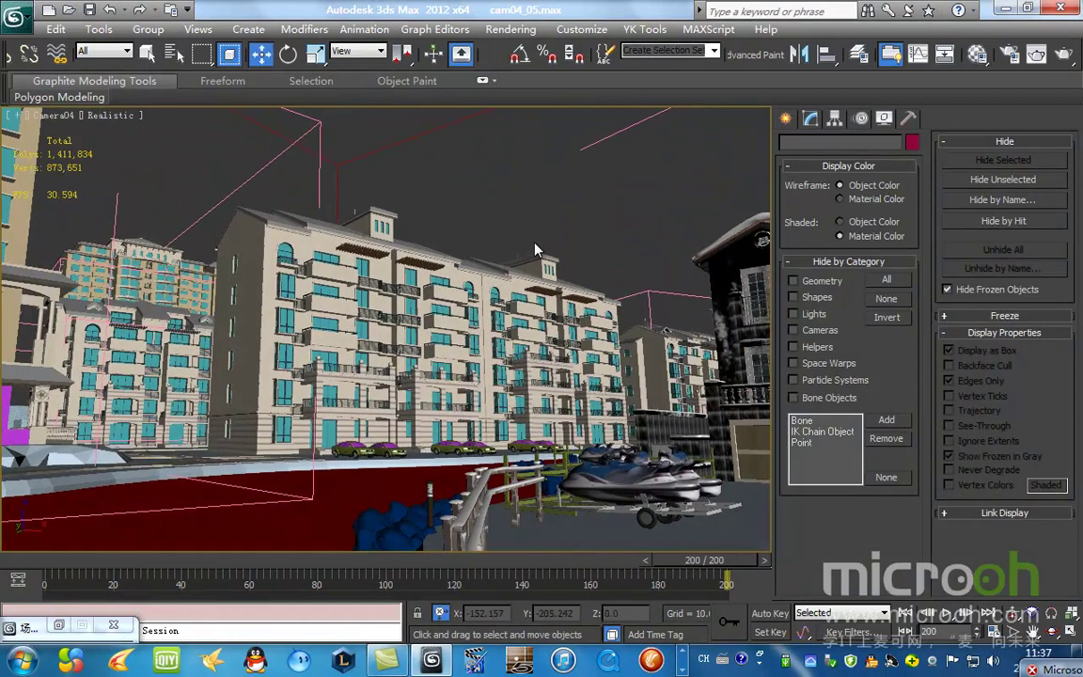
# - Restrict selection to lights and frame the buildings and river around the camera in the Top view
pyautogui.press('w')
pyautogui.press('t')
pyautogui.press('z')
pyautogui.scroll(5, 357, 303)
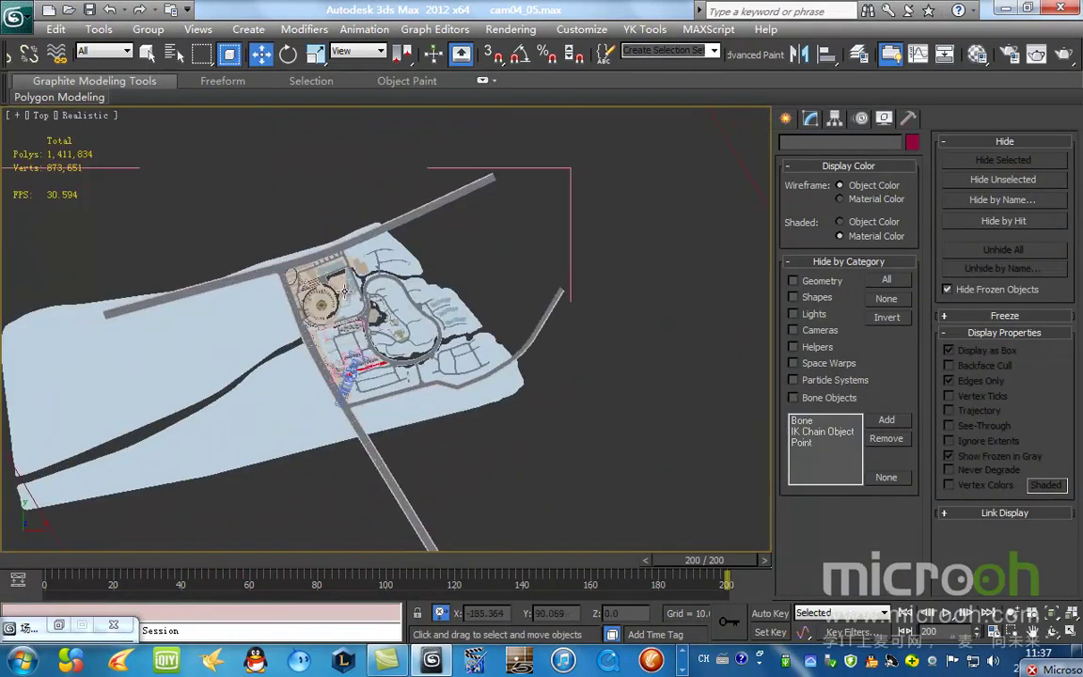
pyautogui.click(99, 52)
pyautogui.click(107, 104)
pyautogui.scroll(5, 360, 329)
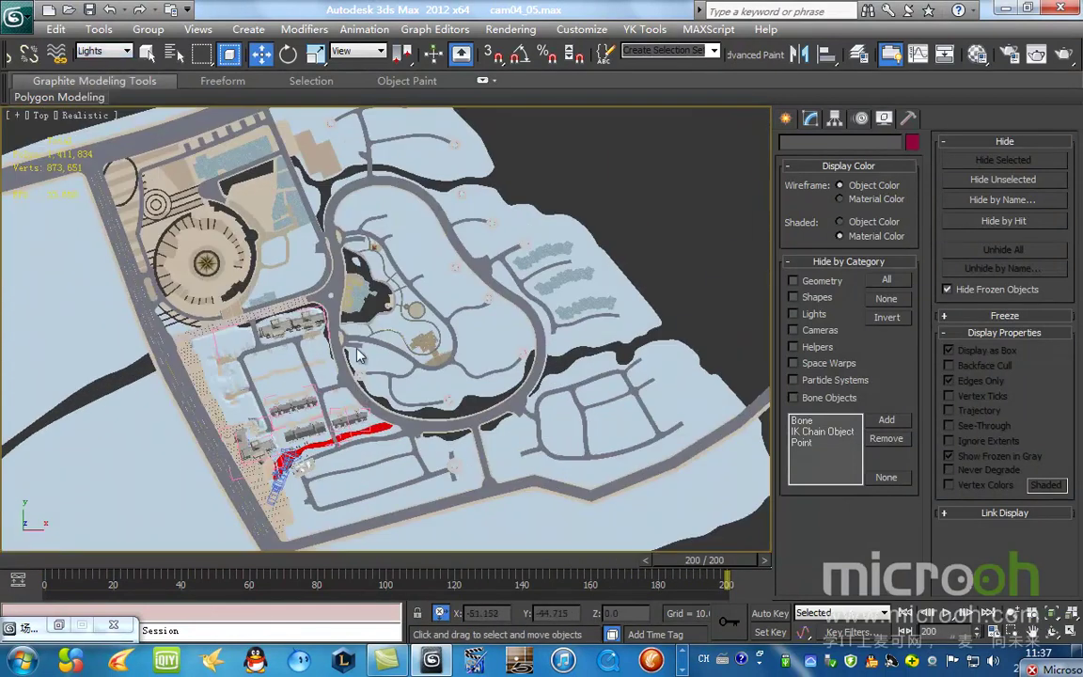
pyautogui.scroll(4, 404, 329)
pyautogui.scroll(2, 413, 329)
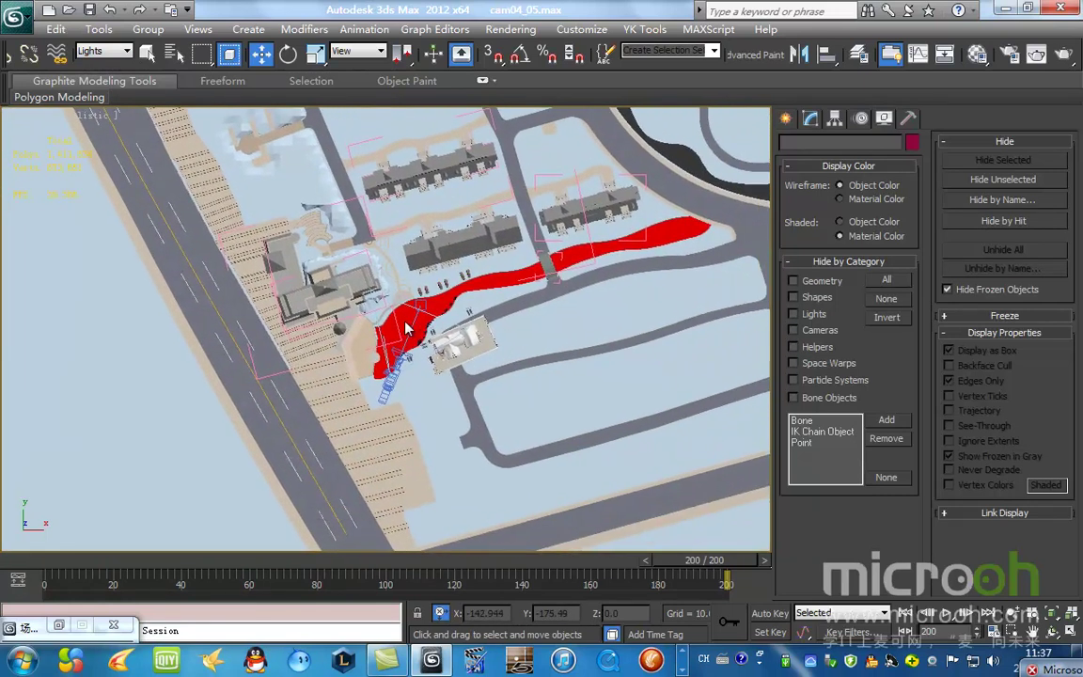
# - Place a standard Target Direct light in the wireframe Top view, southeast beyond the outer road, about 431 units from its target by the riverside buildings
pyautogui.click(787, 118)
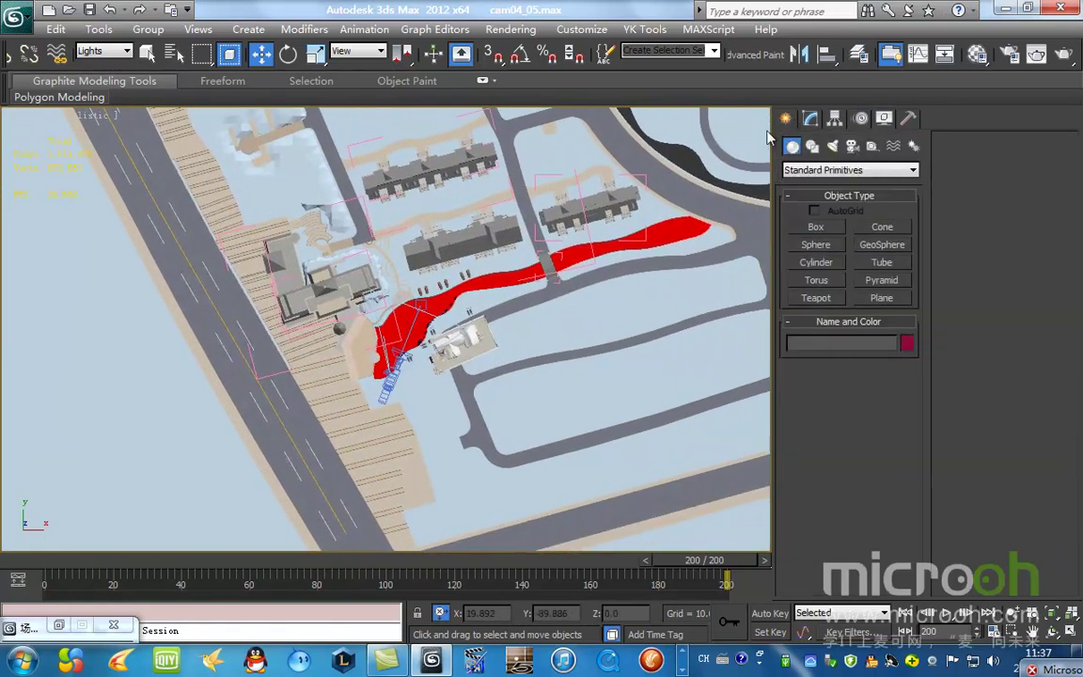
pyautogui.click(840, 172)
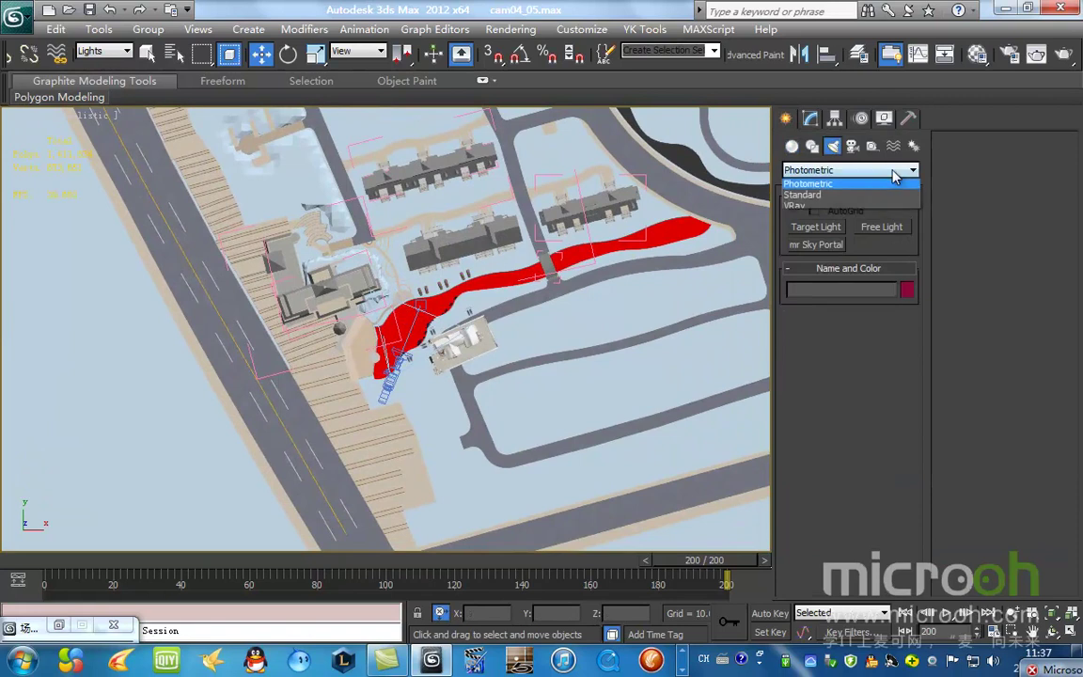
pyautogui.click(810, 189)
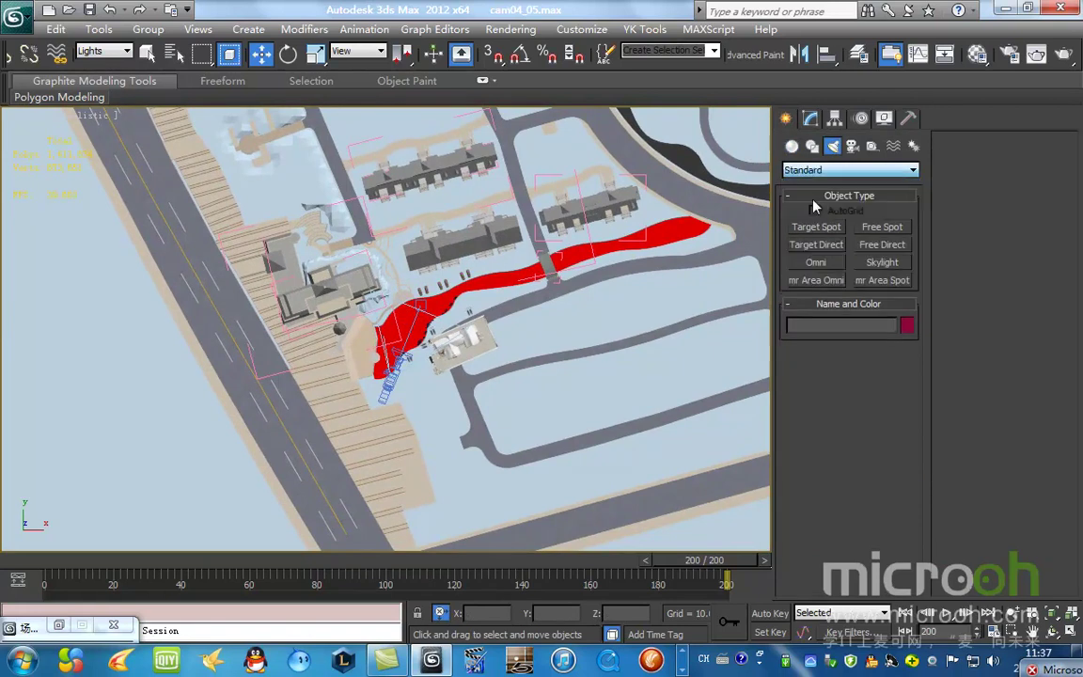
pyautogui.click(839, 246)
pyautogui.moveTo(397, 394); pyautogui.dragTo(460, 326, button='middle')
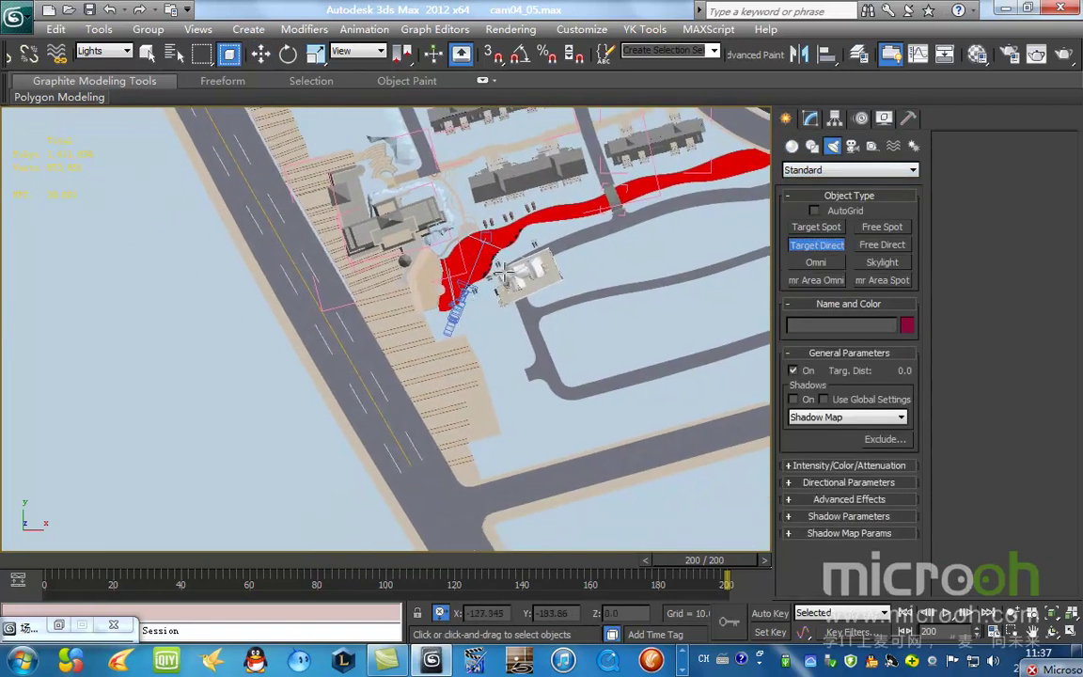
pyautogui.press('t')
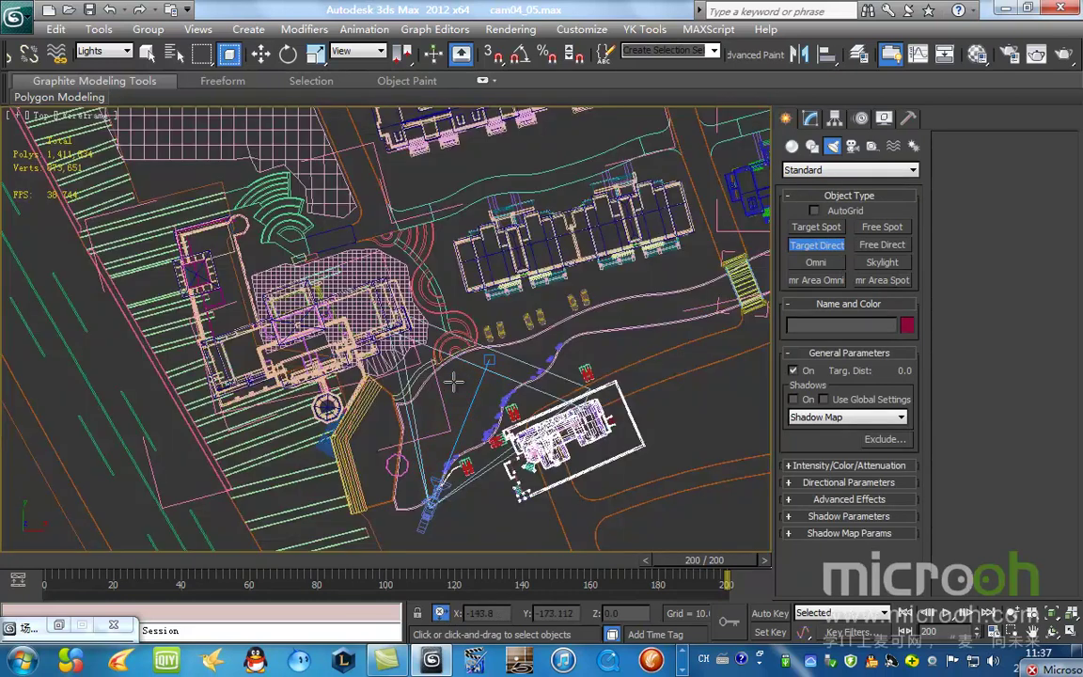
pyautogui.scroll(-2, 541, 379)
pyautogui.moveTo(536, 377); pyautogui.dragTo(510, 319, button='middle')
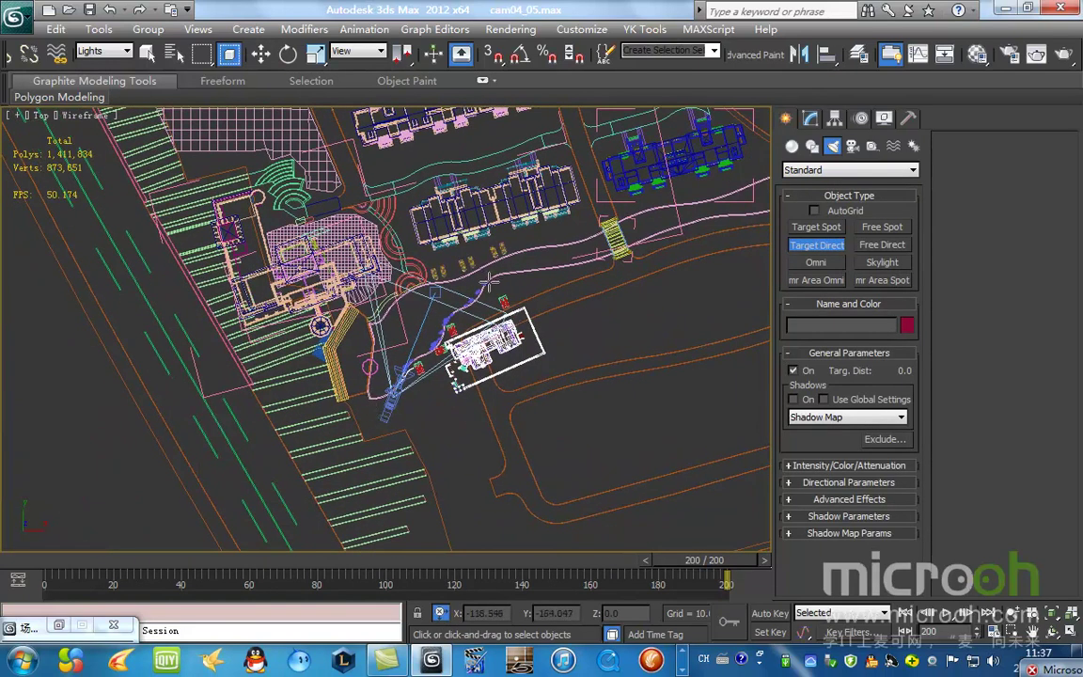
pyautogui.scroll(-3, 489, 280)
pyautogui.moveTo(556, 362); pyautogui.dragTo(401, 346, button='middle')
pyautogui.scroll(-2, 402, 347)
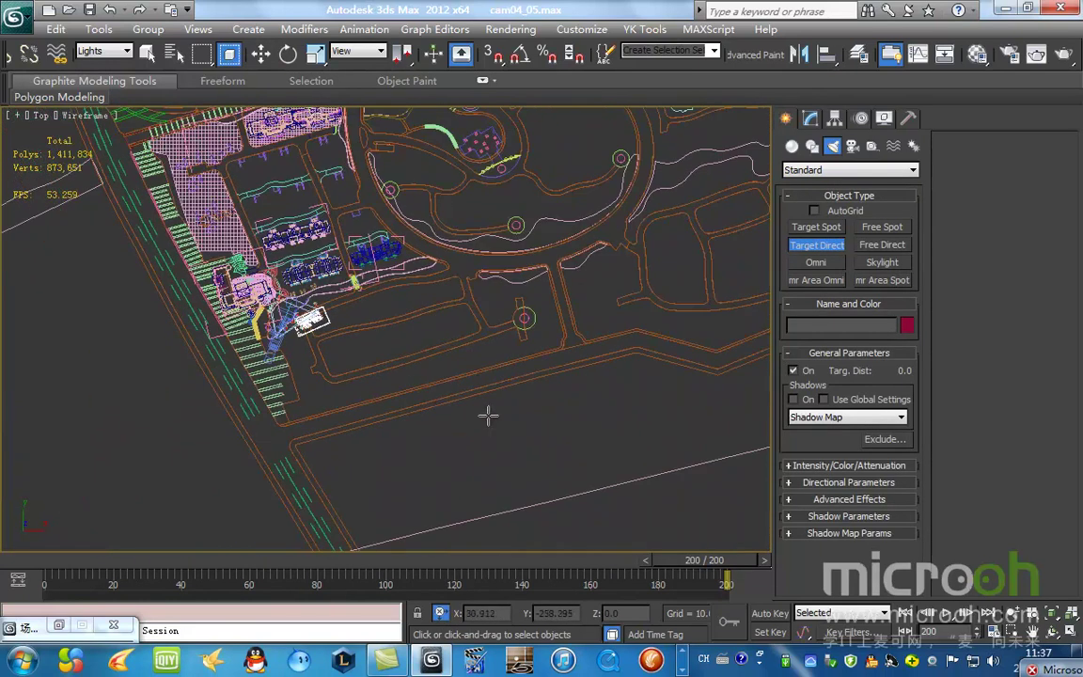
pyautogui.moveTo(729, 514); pyautogui.dragTo(283, 250)
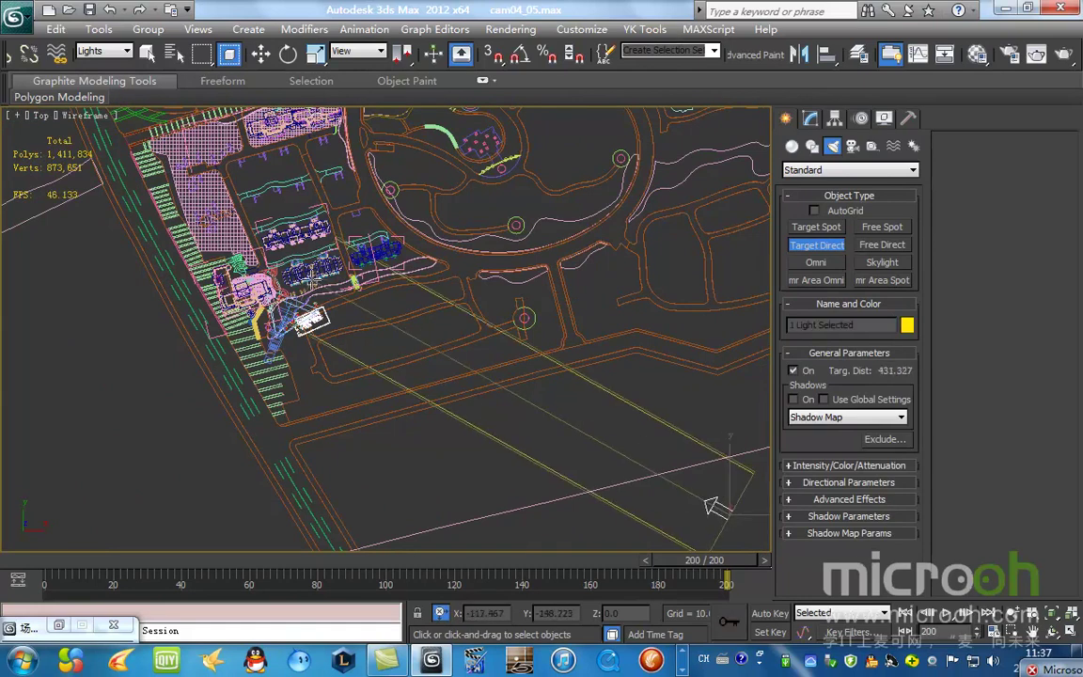
# - Select the new directional light and turn on its shadows using the VRayShadow type
pyautogui.click(261, 53)
pyautogui.moveTo(536, 339); pyautogui.dragTo(437, 310, button='middle')
pyautogui.click(706, 367)
pyautogui.click(616, 477)
pyautogui.click(810, 119)
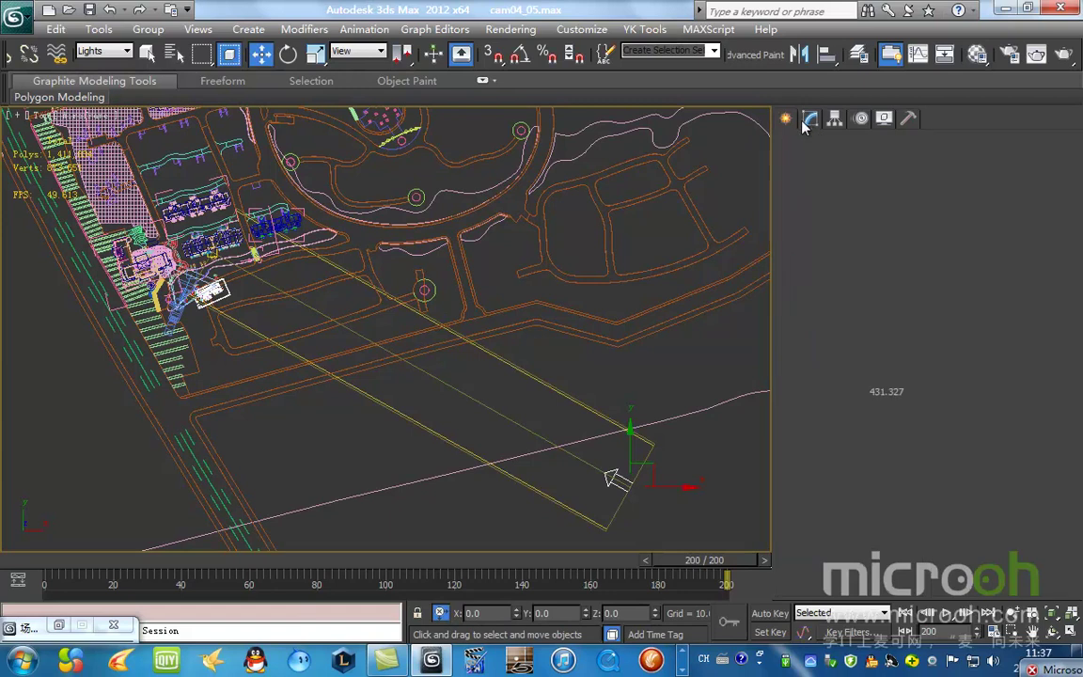
pyautogui.click(792, 427)
pyautogui.click(846, 445)
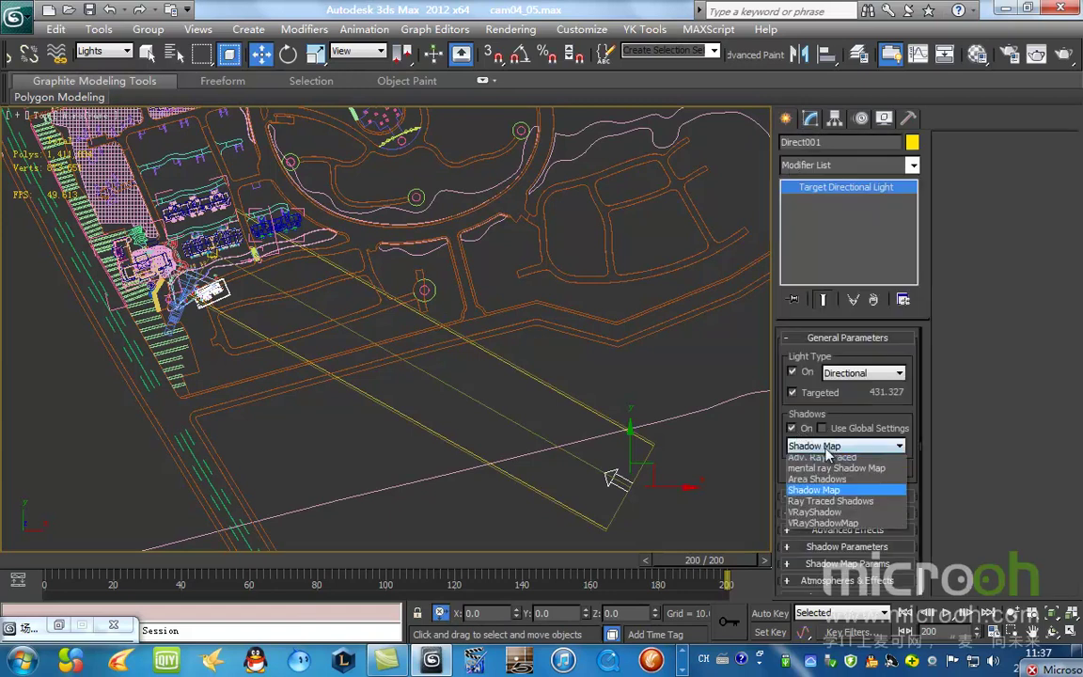
pyautogui.click(850, 513)
# - Tint the directional light a pale warm white with RGB 254, 245, 235
pyautogui.click(874, 497)
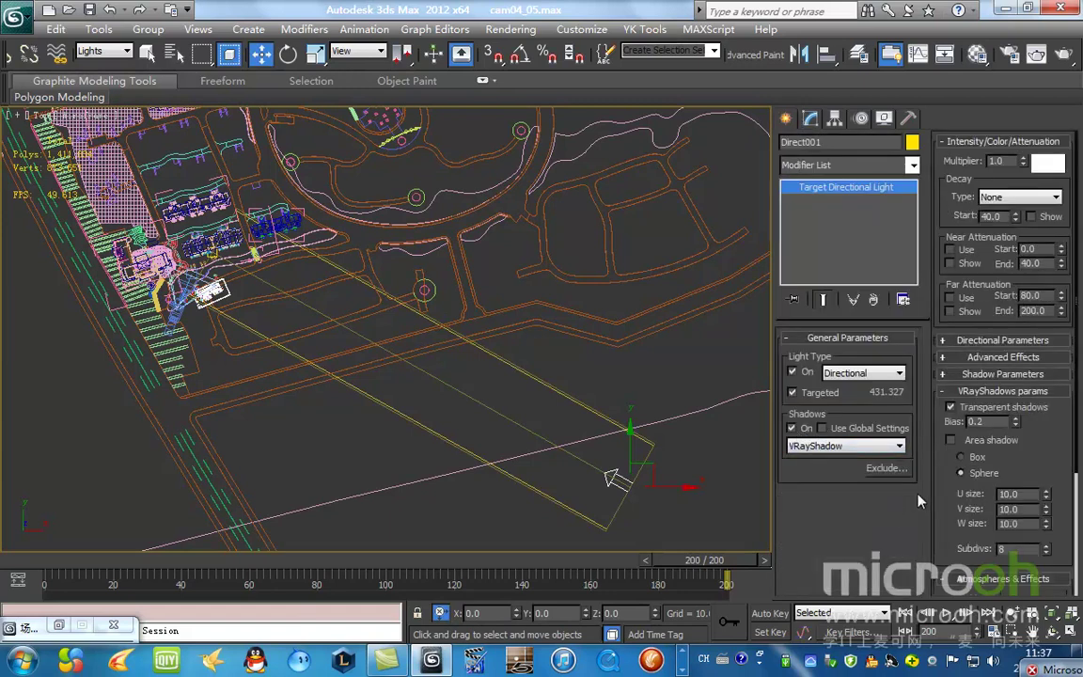
pyautogui.click(1049, 165)
pyautogui.moveTo(359, 126)
pyautogui.mouseDown()
pyautogui.moveTo(357, 106)
pyautogui.moveTo(354, 114)
pyautogui.mouseUp()
pyautogui.moveTo(500, 236); pyautogui.dragTo(498, 232)
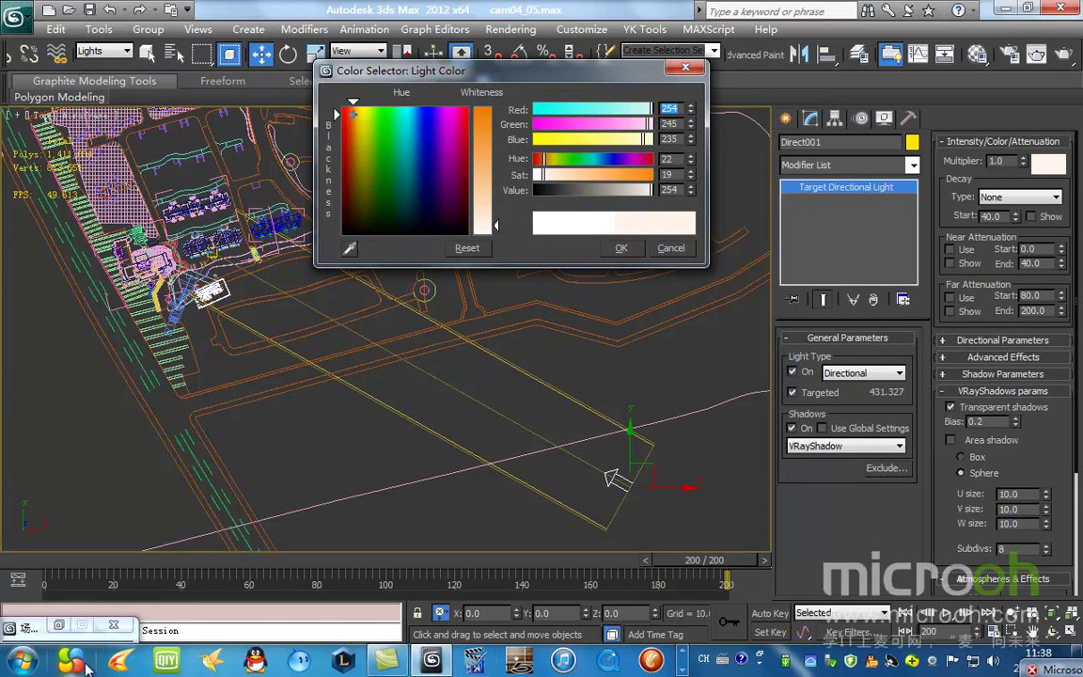
# - Switch to the 360 browser and examine the Baidu image results for 成都米亚罗冬季雪景 as snow lighting references
pyautogui.click(21, 660)
pyautogui.click(79, 101)
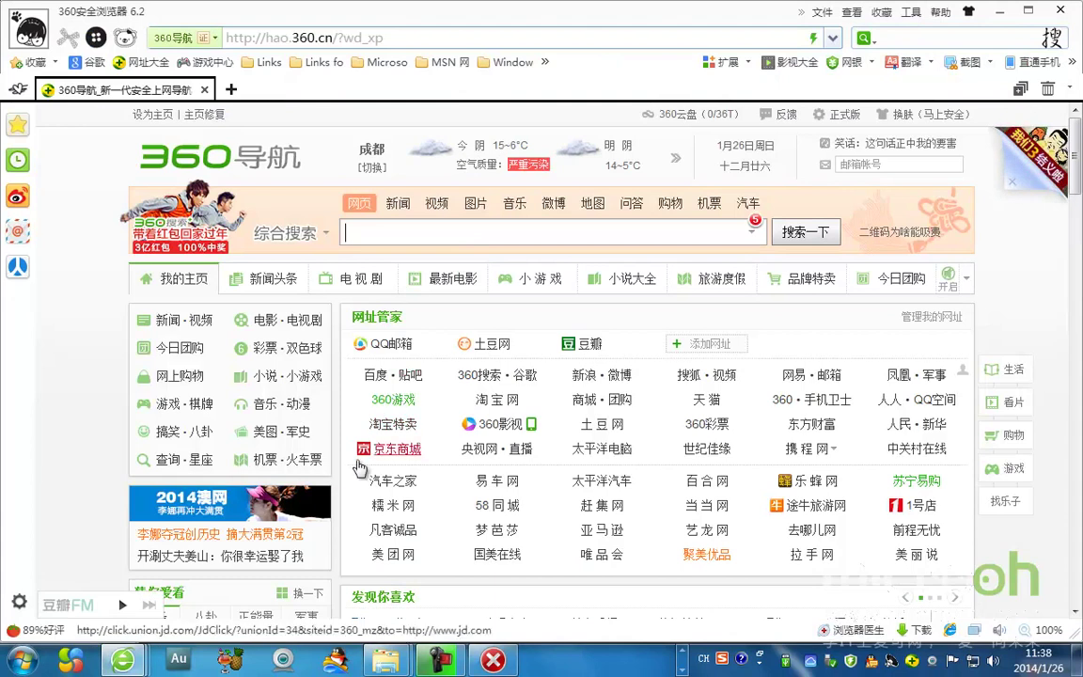
pyautogui.moveTo(120, 664)
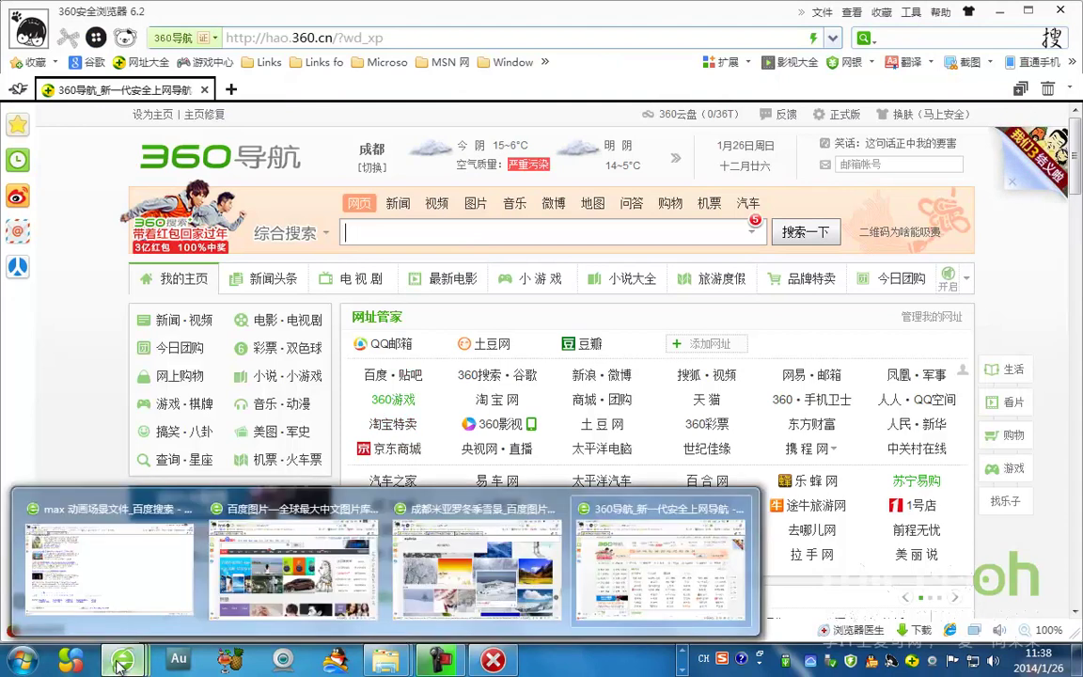
pyautogui.click(740, 508)
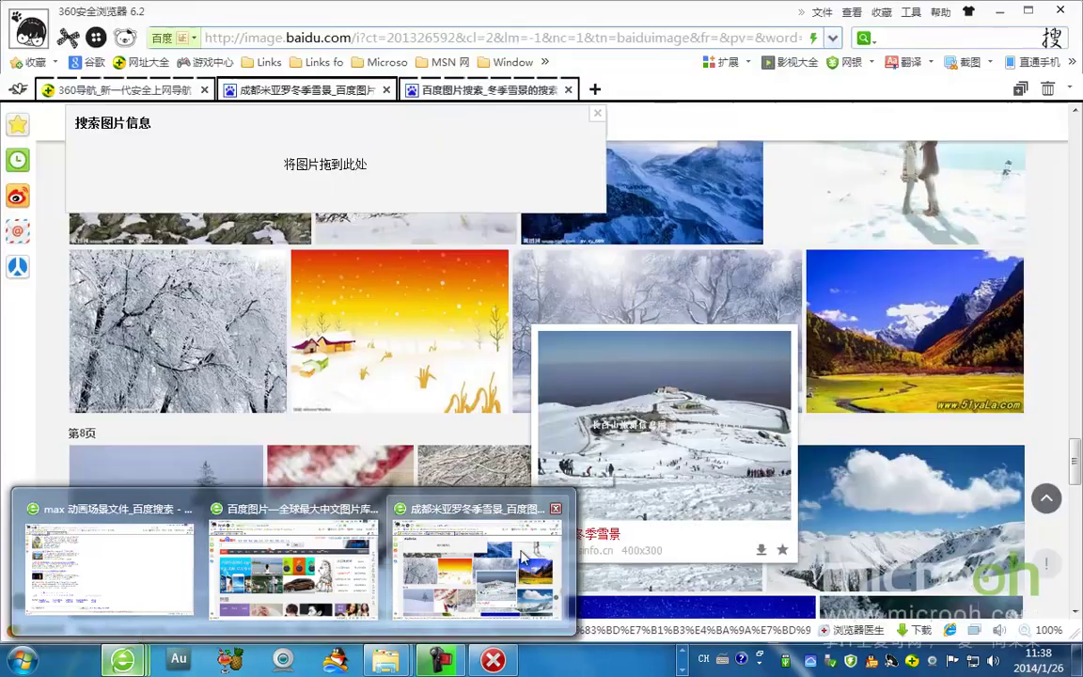
pyautogui.click(521, 556)
pyautogui.scroll(-2, 1022, 346)
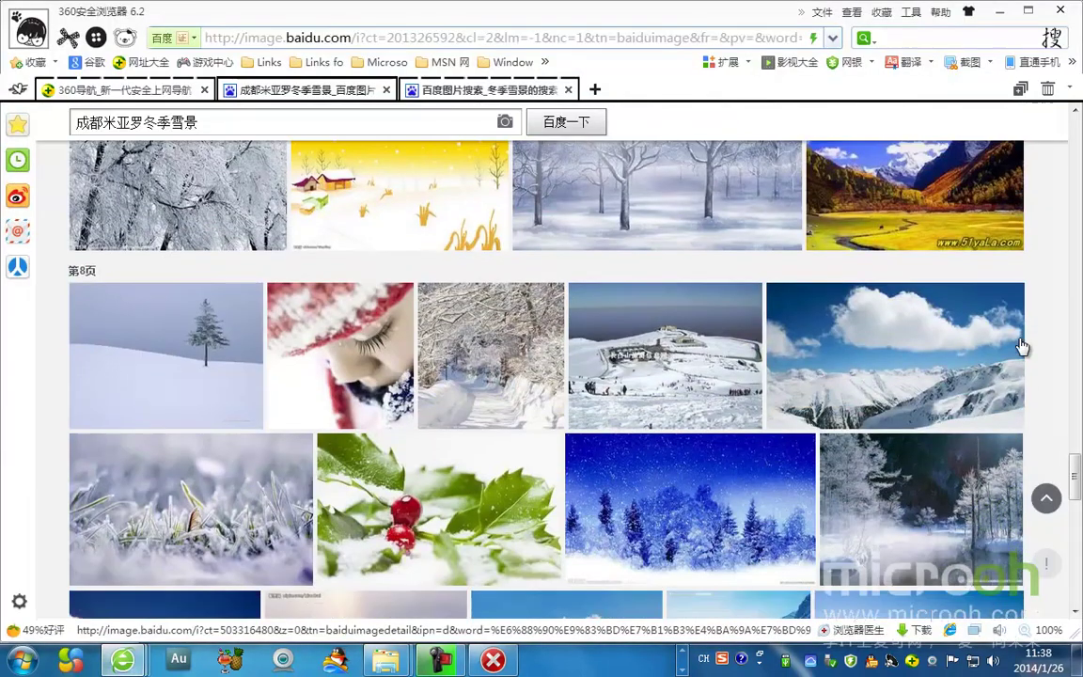